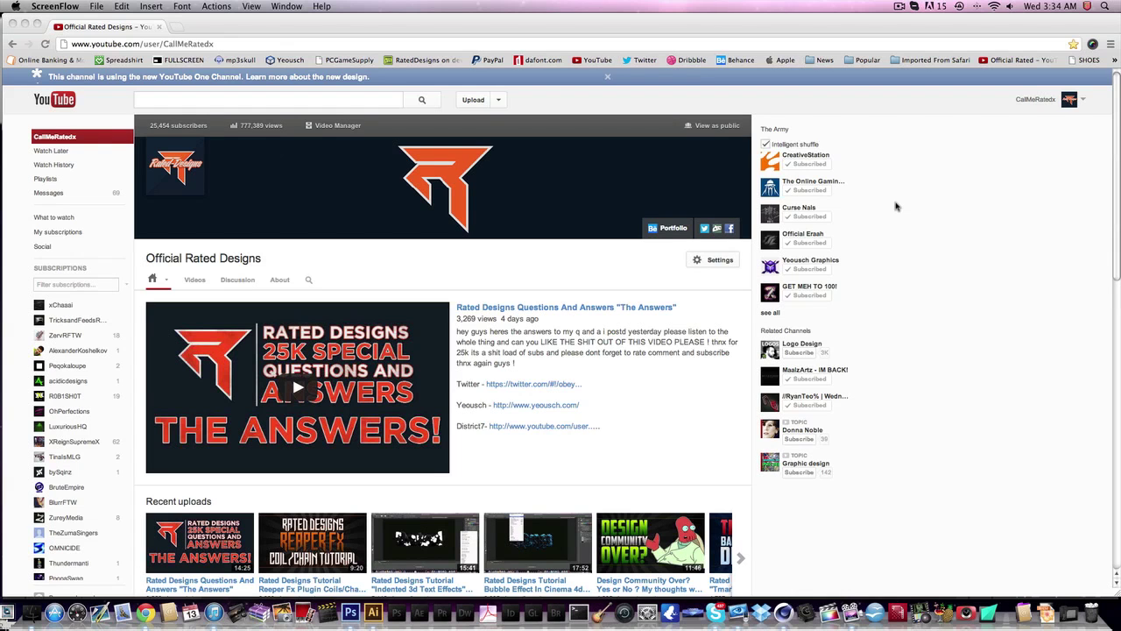
- Open the channel's "Rated Designs Questions And Answers" video, pause its playback and look through its comments
{"action": "left_click", "coordinate": [566, 306]}
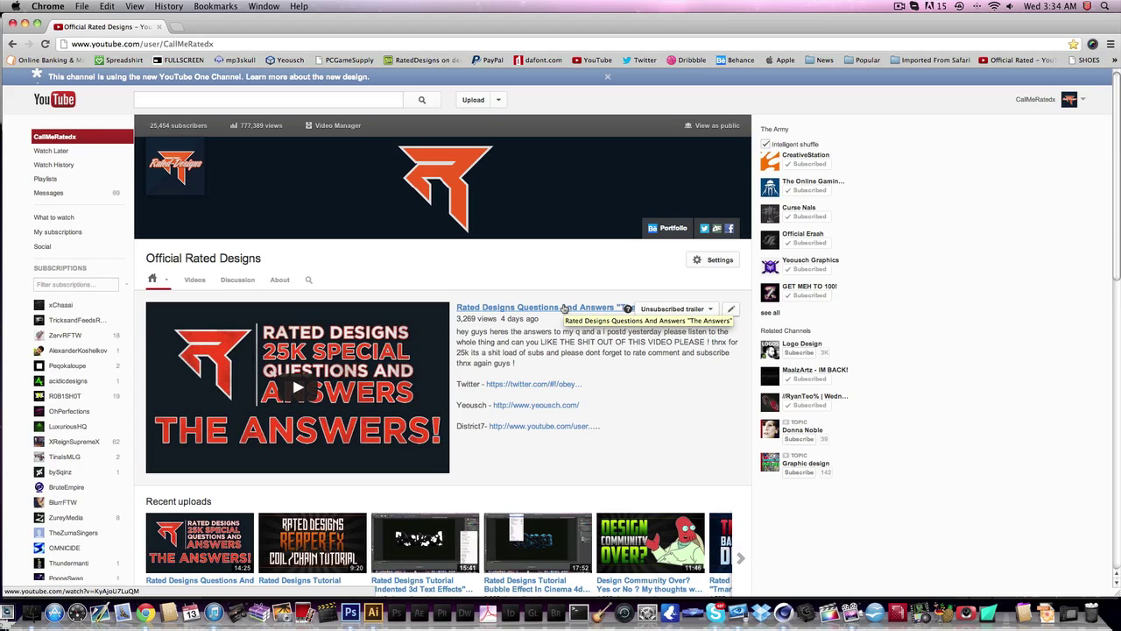
{"action": "left_click", "coordinate": [564, 309]}
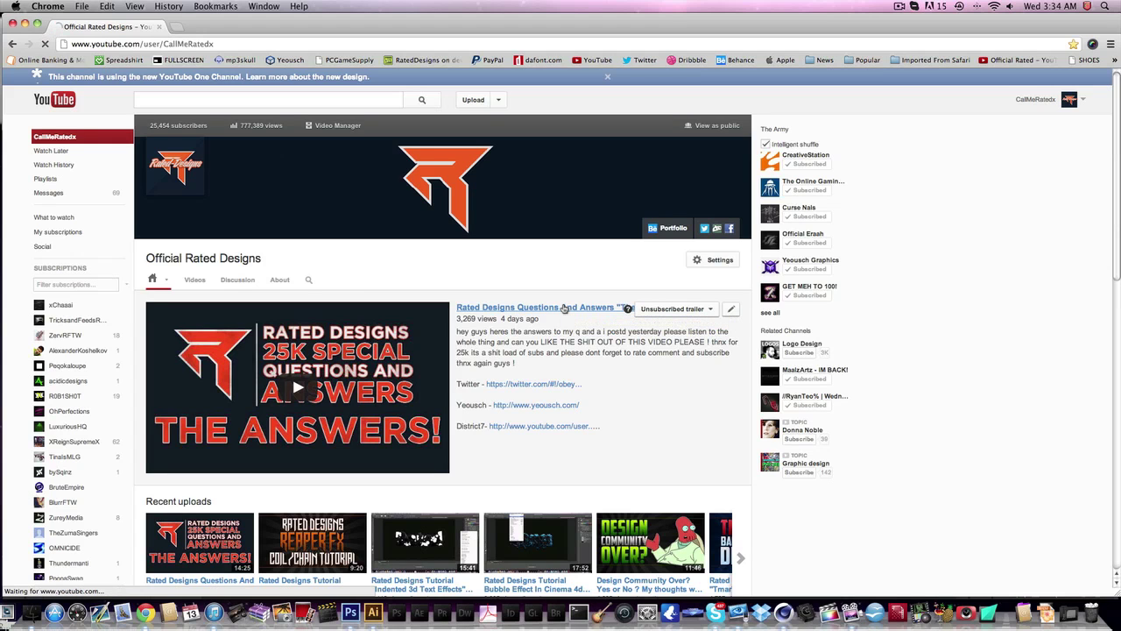
{"action": "scroll", "coordinate": [563, 308], "scroll_direction": "down", "scroll_amount": 5}
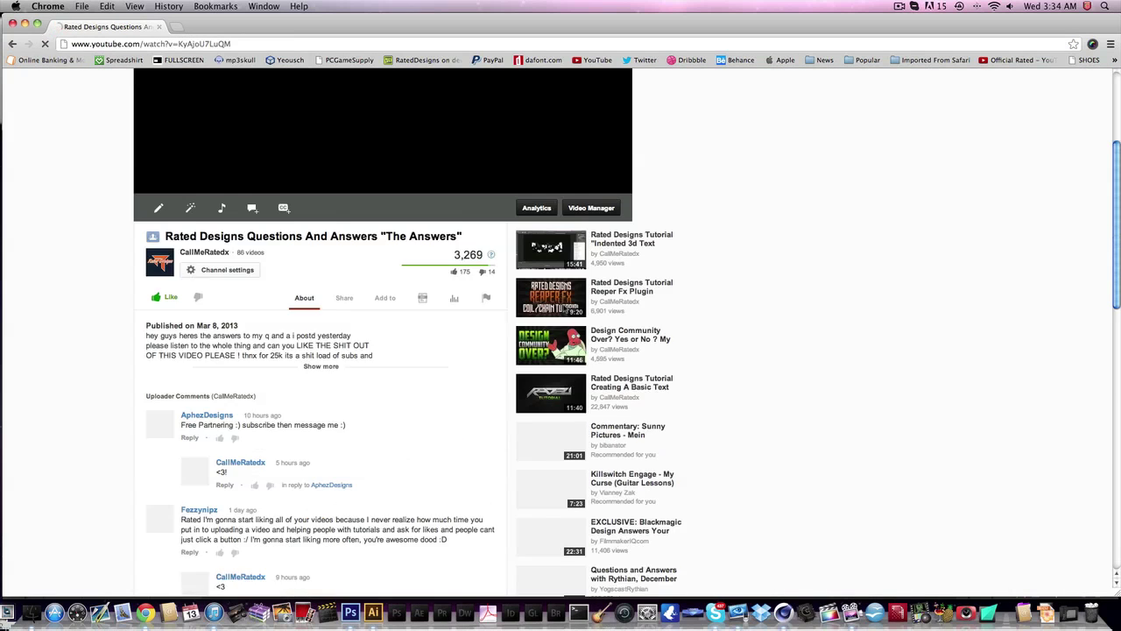
{"action": "scroll", "coordinate": [304, 251], "scroll_direction": "down", "scroll_amount": 4}
{"action": "scroll", "coordinate": [304, 251], "scroll_direction": "up", "scroll_amount": 2}
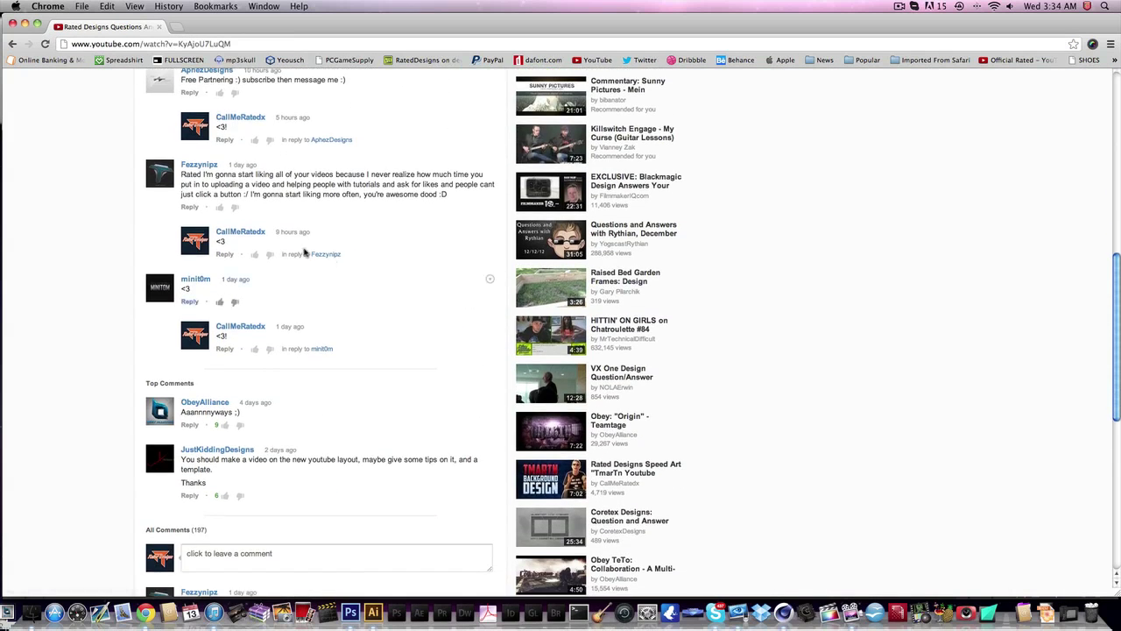
{"action": "scroll", "coordinate": [304, 250], "scroll_direction": "up", "scroll_amount": 5}
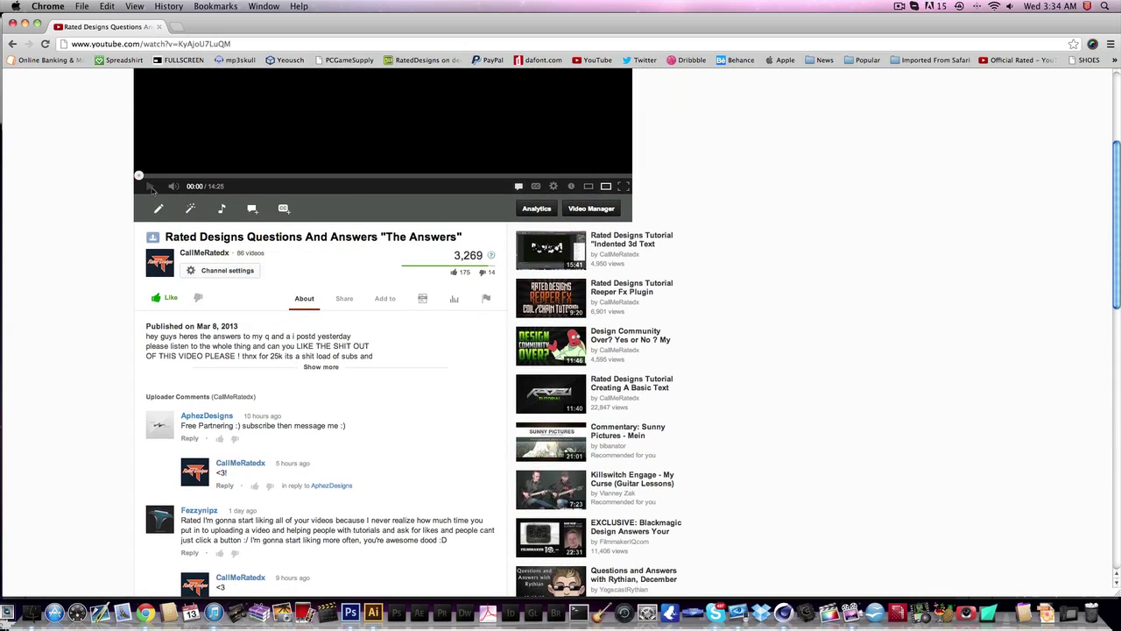
{"action": "left_click", "coordinate": [149, 188]}
{"action": "scroll", "coordinate": [55, 219], "scroll_direction": "down", "scroll_amount": 9}
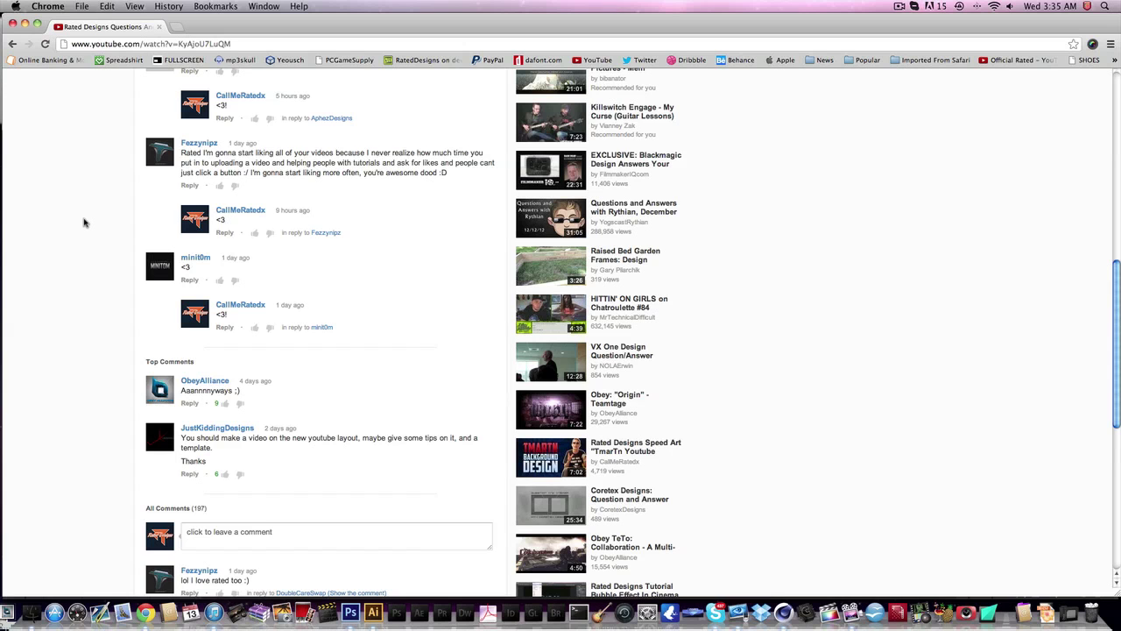
{"action": "scroll", "coordinate": [85, 222], "scroll_direction": "up", "scroll_amount": 10}
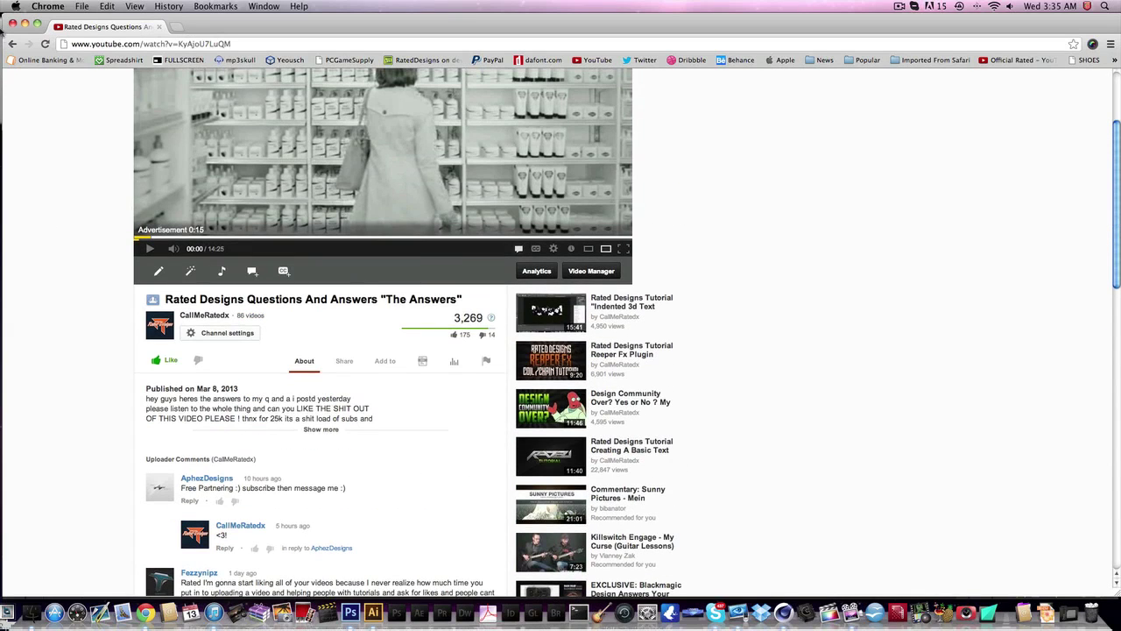
{"action": "scroll", "coordinate": [91, 321], "scroll_direction": "down", "scroll_amount": 6}
{"action": "scroll", "coordinate": [89, 318], "scroll_direction": "up", "scroll_amount": 9}
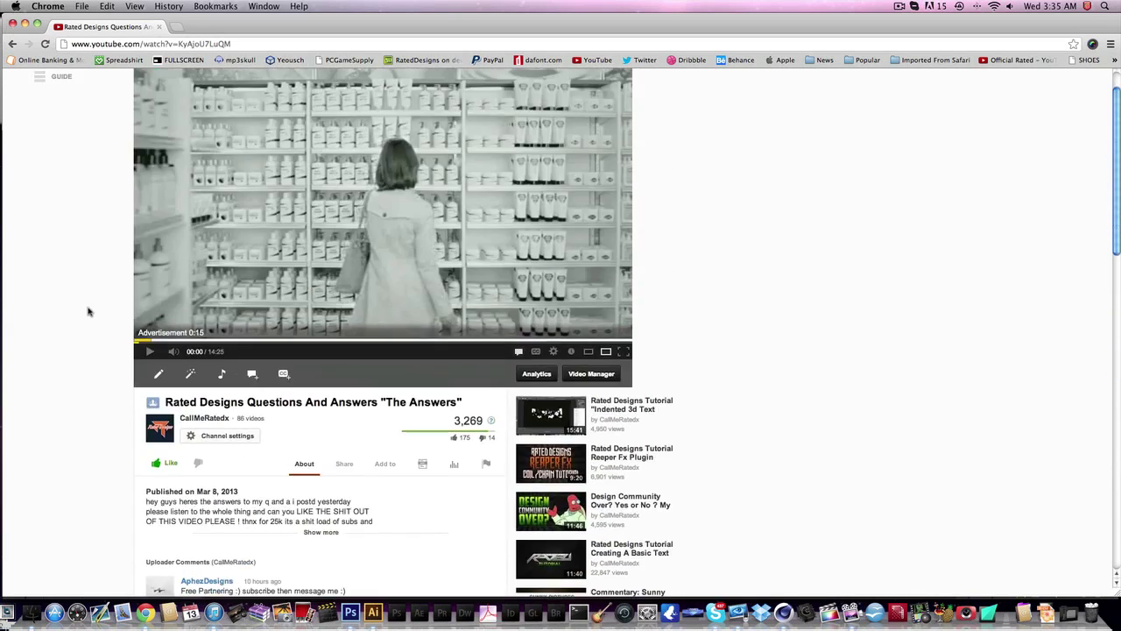
- Close the browser window, minimize Skype and bring up rated template 2013.psd in Photoshop
{"action": "left_click", "coordinate": [11, 24]}
{"action": "left_click", "coordinate": [570, 263]}
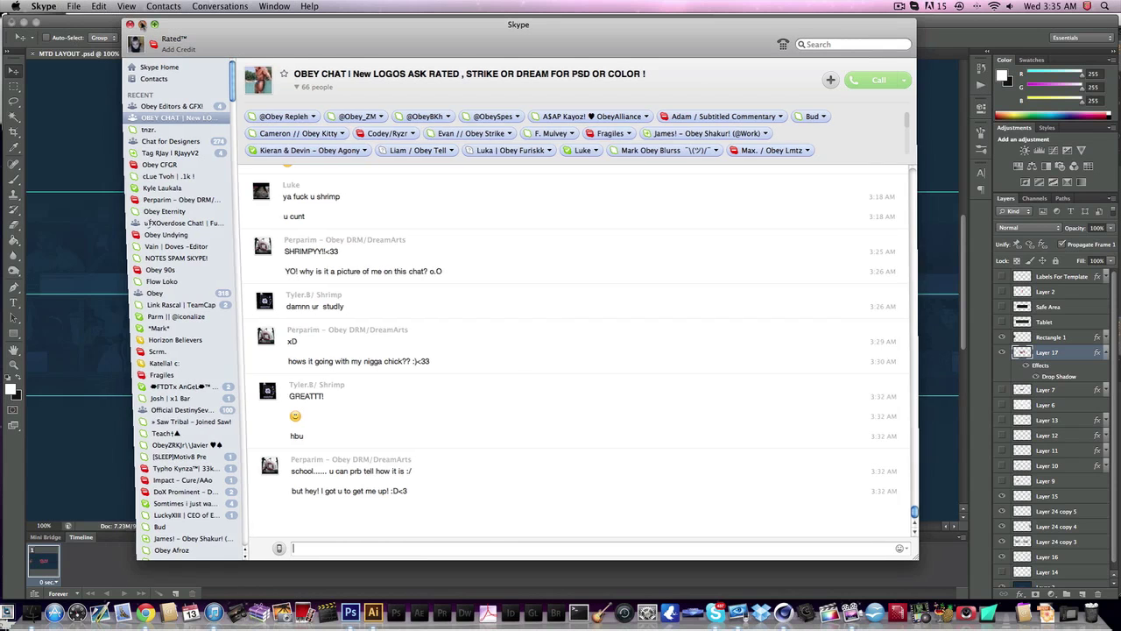
{"action": "left_click", "coordinate": [142, 25]}
{"action": "left_click", "coordinate": [430, 53]}
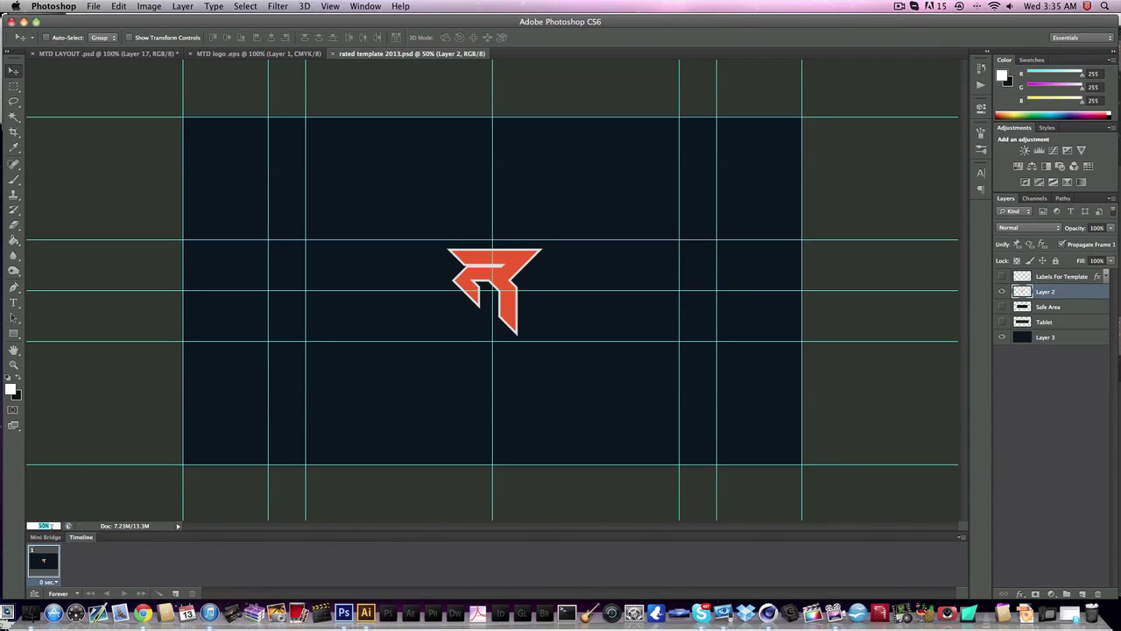
- Switch to Chrome, open the Official Rated Designs channel and examine its banner and page sections alongside the Photoshop template
{"action": "left_click", "coordinate": [140, 617]}
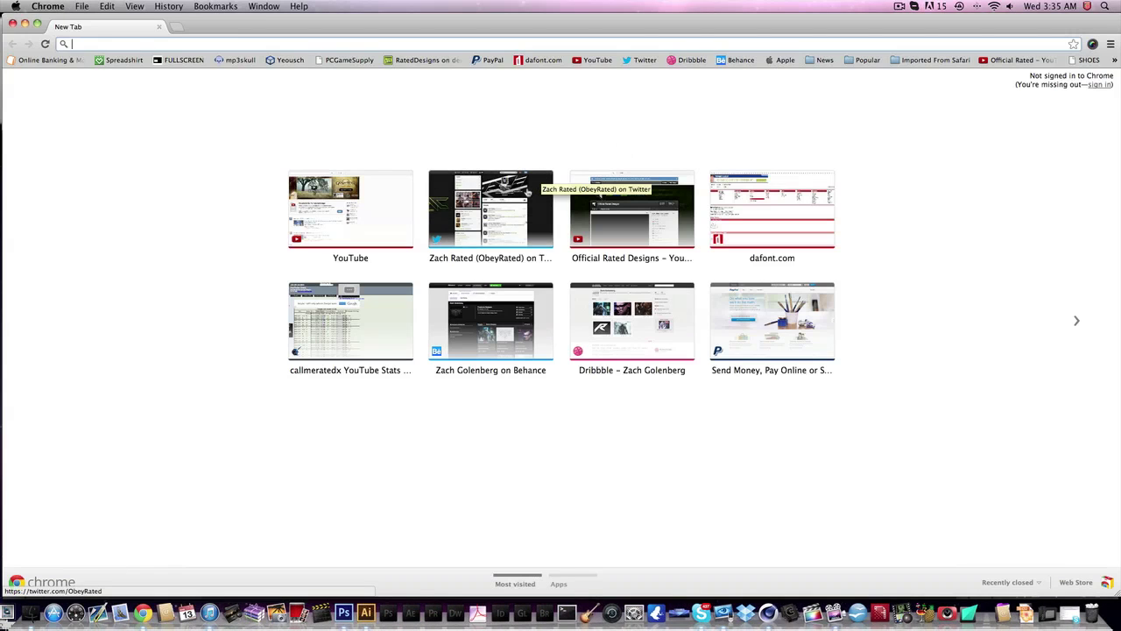
{"action": "left_click", "coordinate": [644, 217]}
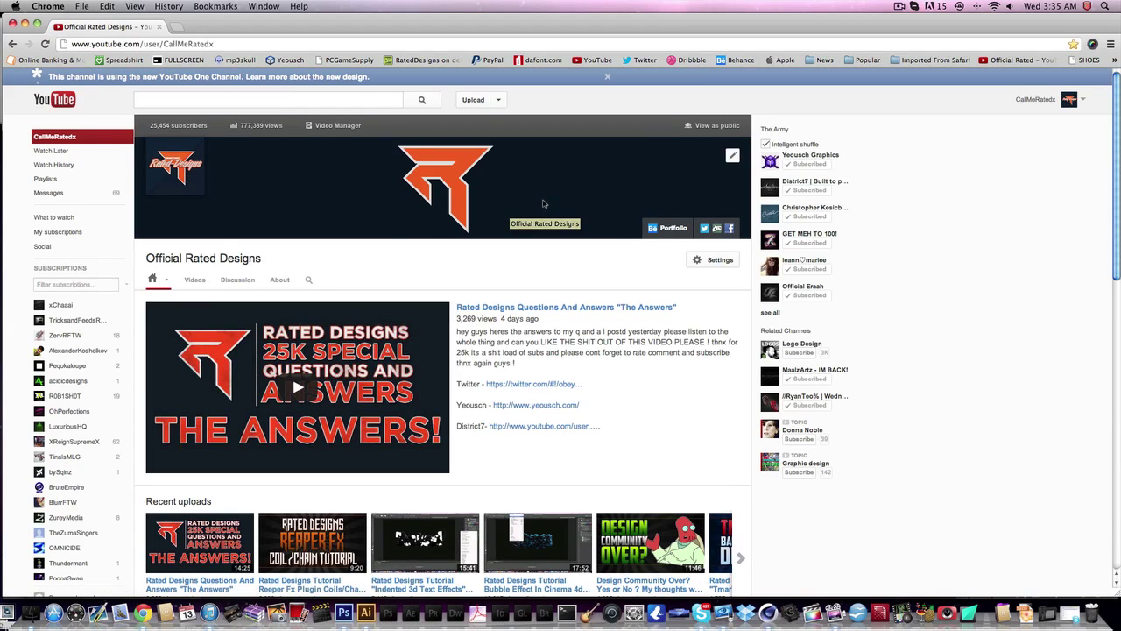
{"action": "scroll", "coordinate": [540, 201], "scroll_direction": "down", "scroll_amount": 5}
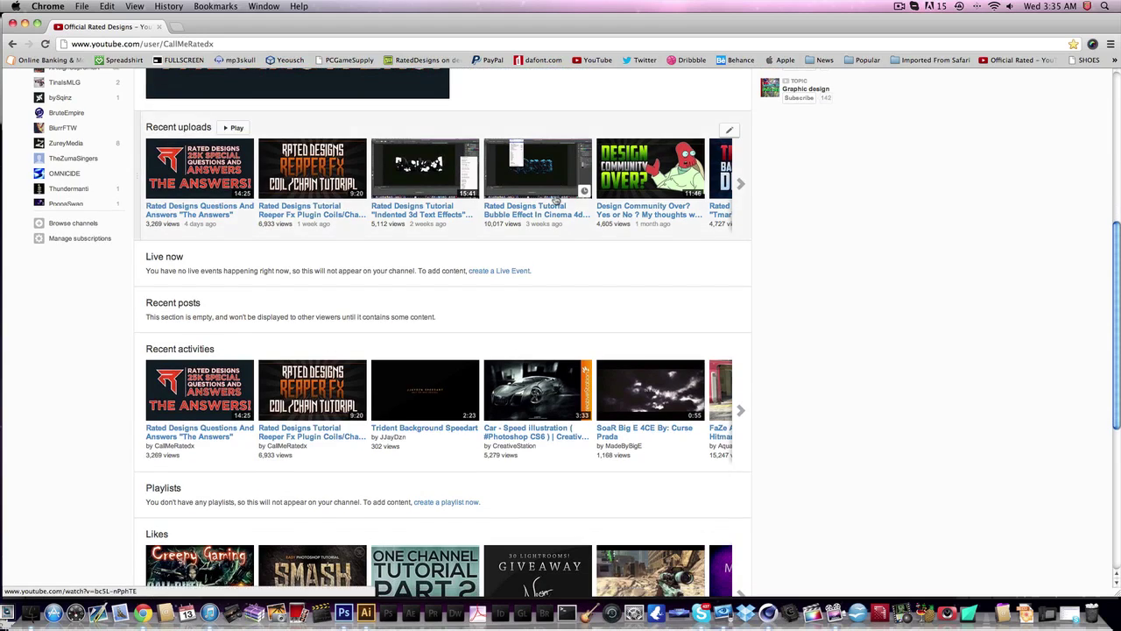
{"action": "scroll", "coordinate": [517, 205], "scroll_direction": "up", "scroll_amount": 5}
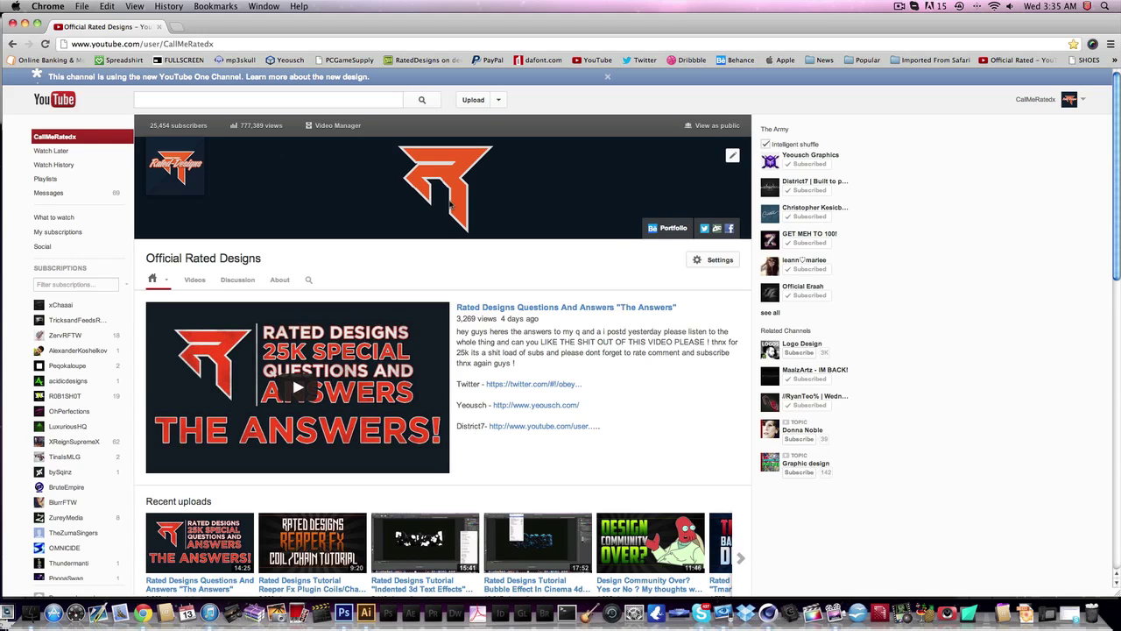
{"action": "scroll", "coordinate": [449, 204], "scroll_direction": "down", "scroll_amount": 5}
{"action": "scroll", "coordinate": [450, 204], "scroll_direction": "up", "scroll_amount": 5}
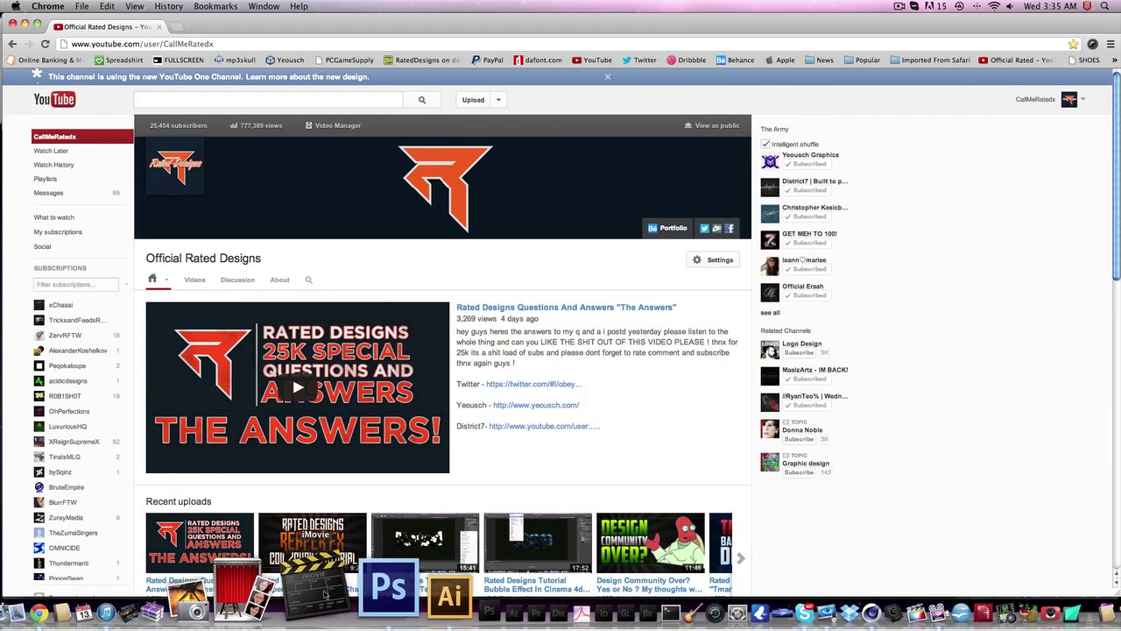
{"action": "left_click", "coordinate": [346, 597]}
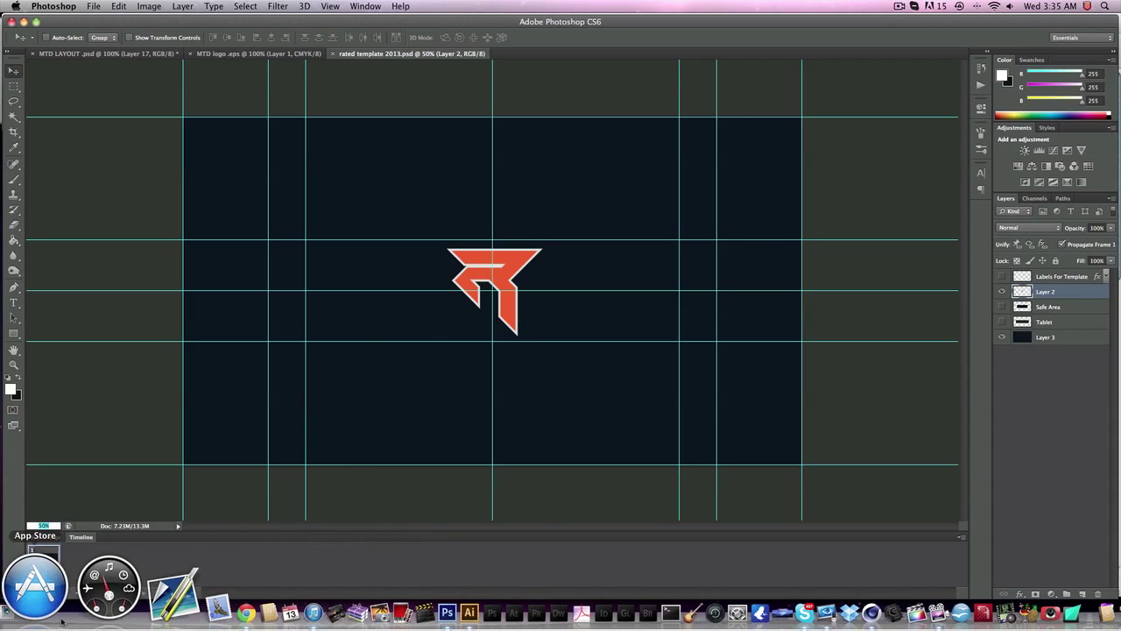
{"action": "left_click", "coordinate": [167, 587]}
{"action": "scroll", "coordinate": [295, 343], "scroll_direction": "down", "scroll_amount": 10}
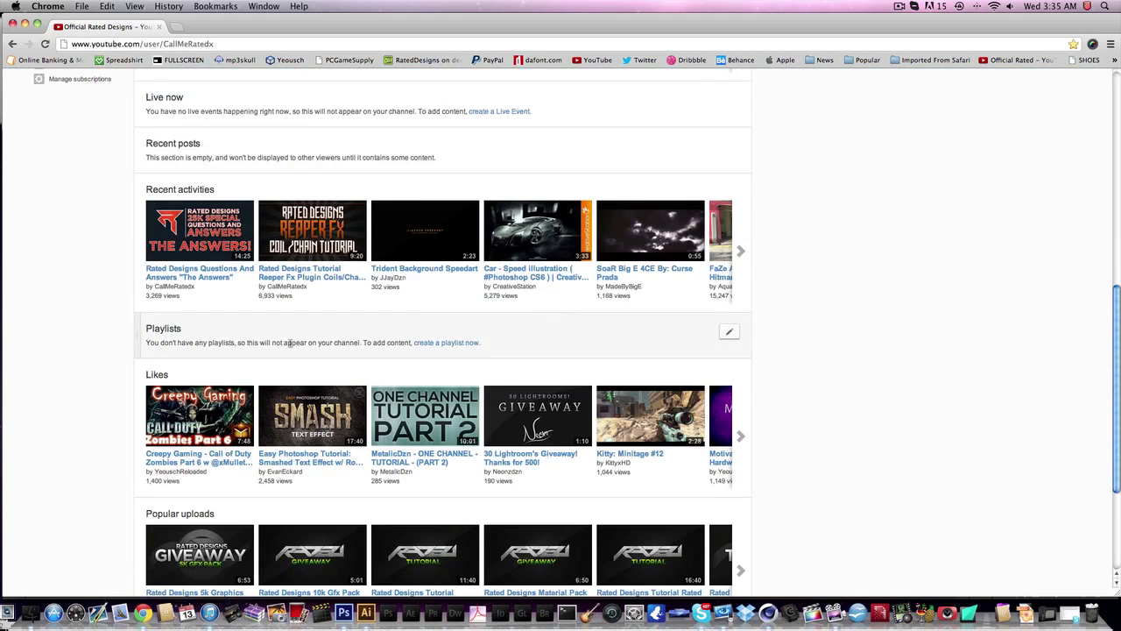
{"action": "scroll", "coordinate": [307, 375], "scroll_direction": "up", "scroll_amount": 10}
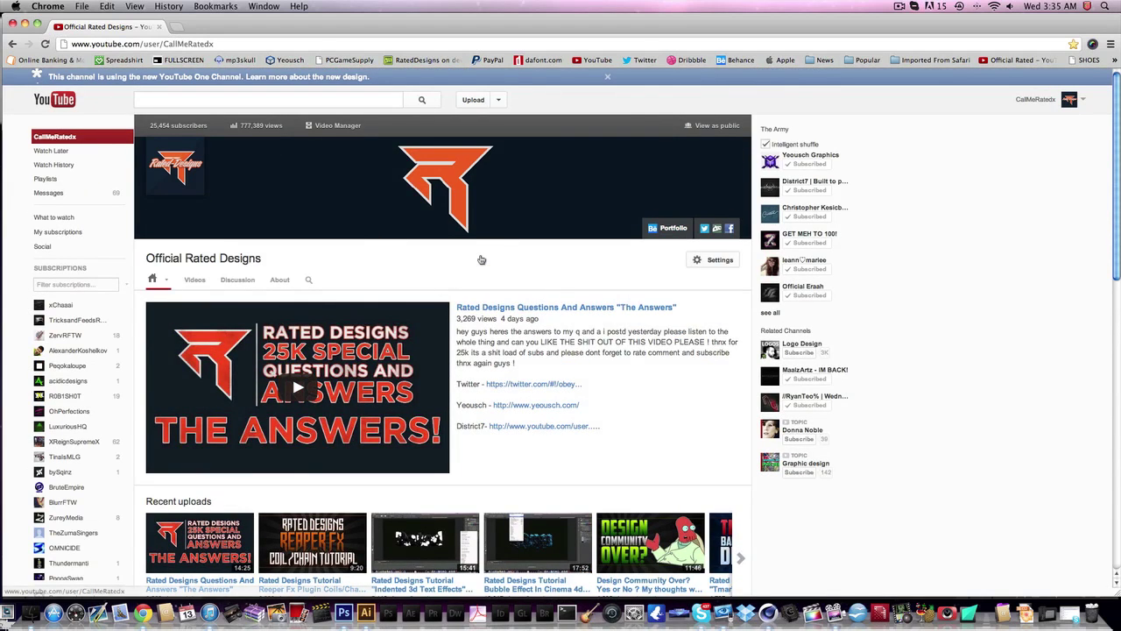
{"action": "scroll", "coordinate": [480, 260], "scroll_direction": "down", "scroll_amount": 5}
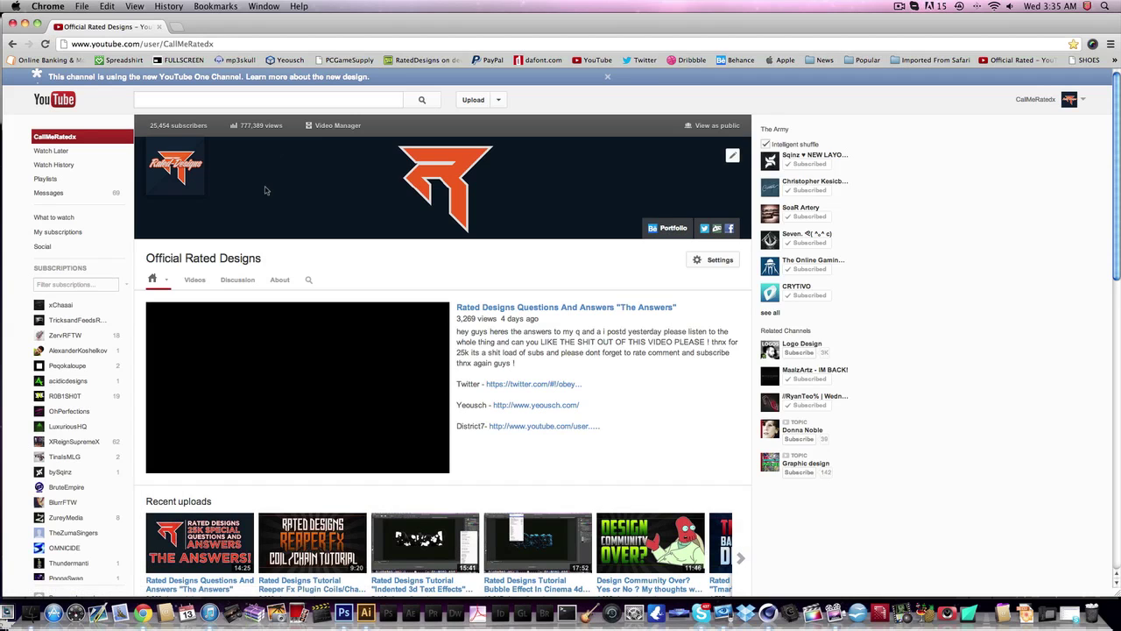
- Switch to Photoshop and show the template's Tablet and Safe Area layers to inspect the areas they cover
{"action": "left_click", "coordinate": [321, 606]}
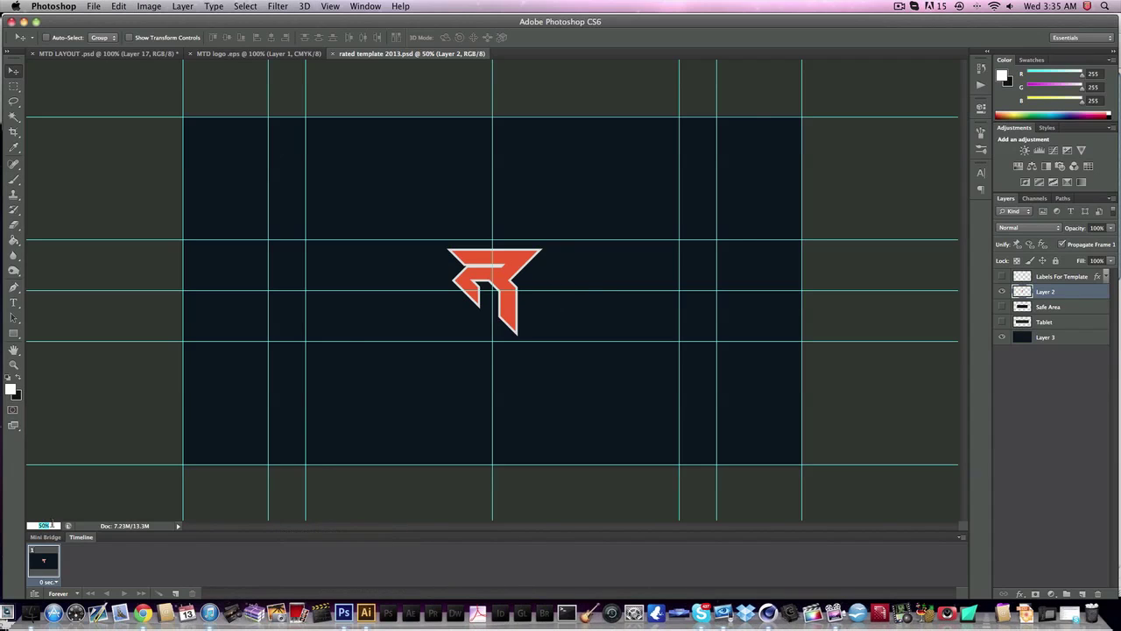
{"action": "left_click", "coordinate": [474, 368]}
{"action": "left_click_drag", "start_coordinate": [1002, 323], "coordinate": [1001, 312]}
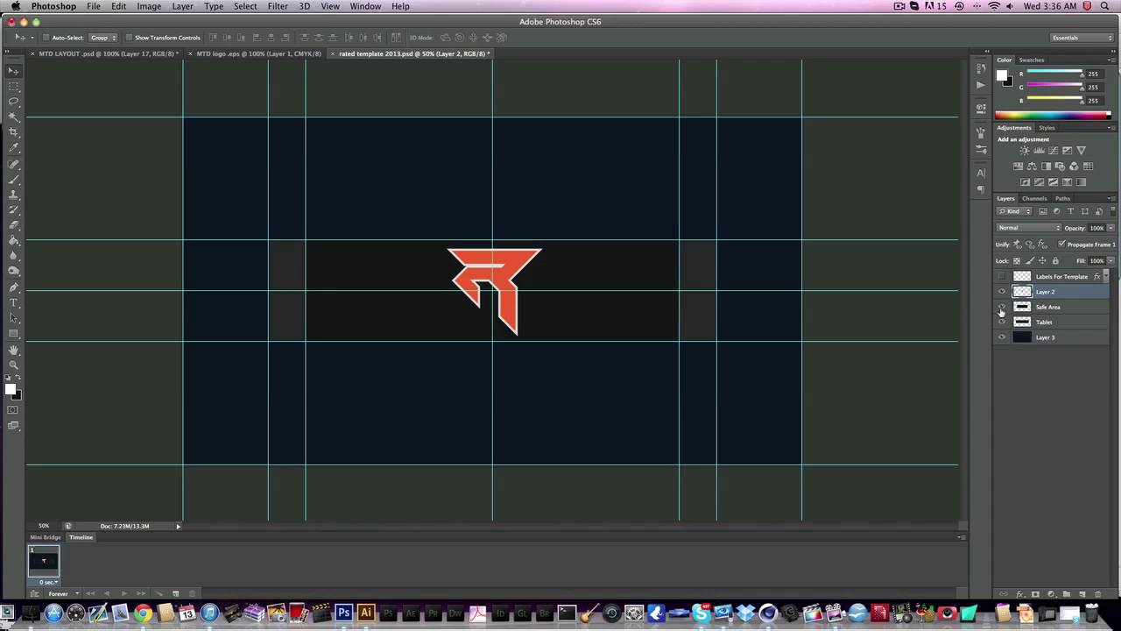
{"action": "left_click", "coordinate": [1003, 306]}
{"action": "left_click", "coordinate": [1002, 307]}
{"action": "left_click", "coordinate": [1000, 323]}
{"action": "left_click", "coordinate": [1001, 322]}
- Show the Labels For Template layer and hide the logo on Layer 2 to examine the template's labelled areas
{"action": "left_click", "coordinate": [1043, 337]}
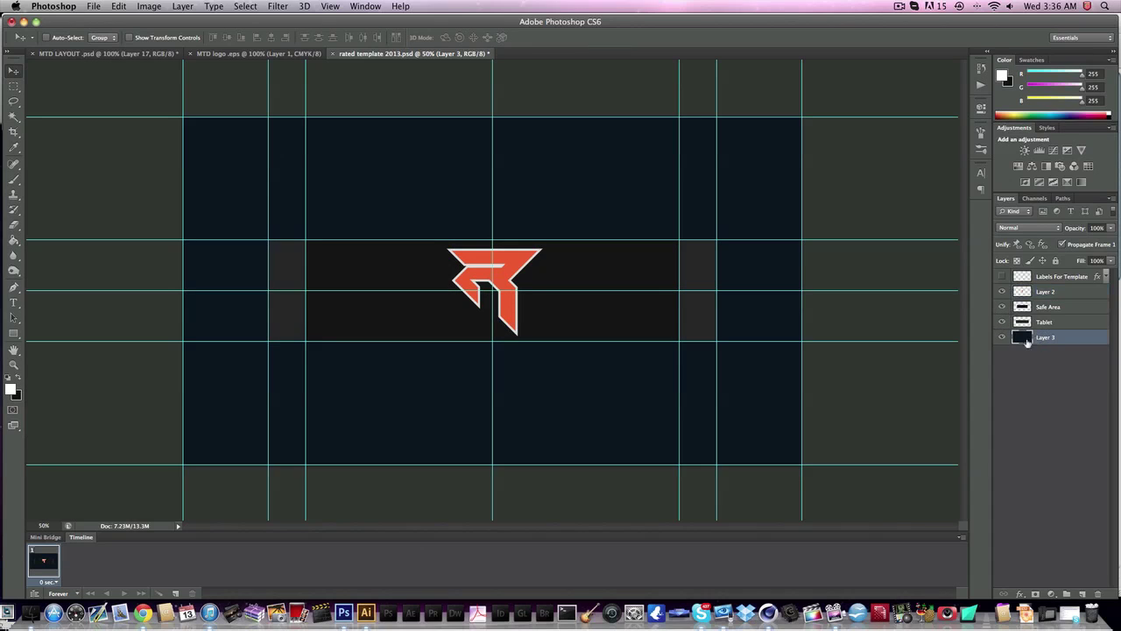
{"action": "double_click", "coordinate": [1003, 338]}
{"action": "left_click", "coordinate": [1003, 276]}
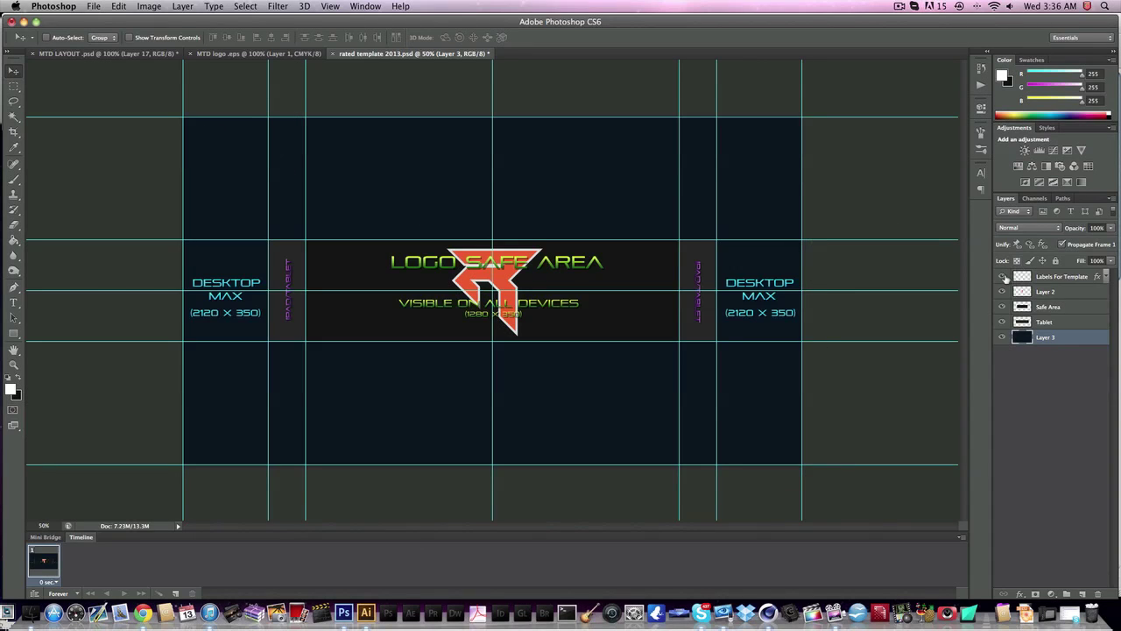
{"action": "left_click", "coordinate": [1003, 292]}
{"action": "left_click", "coordinate": [1077, 291]}
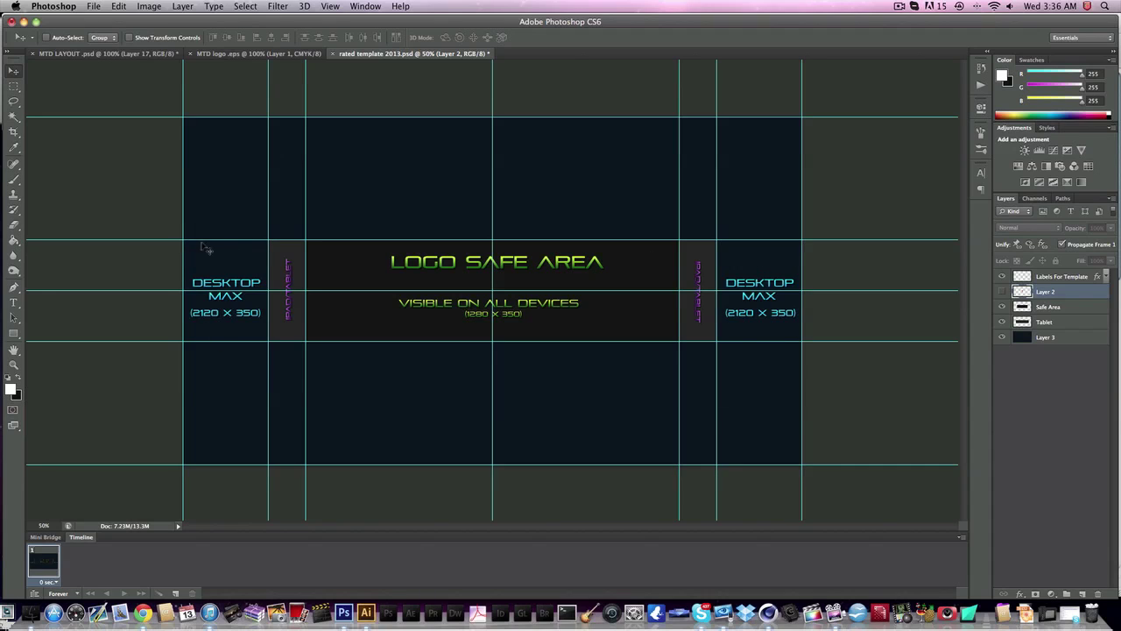
- Hide the Labels For Template, Safe Area, Tablet and Layer 2 layers, keeping only the Layer 3 background visible and selected
{"action": "left_click", "coordinate": [1003, 276]}
{"action": "left_click", "coordinate": [1002, 292]}
{"action": "left_click", "coordinate": [1002, 292]}
{"action": "left_click", "coordinate": [1002, 292]}
{"action": "left_click", "coordinate": [1002, 306]}
{"action": "left_click", "coordinate": [1002, 321]}
{"action": "left_click", "coordinate": [1016, 322]}
{"action": "left_click", "coordinate": [1016, 337]}
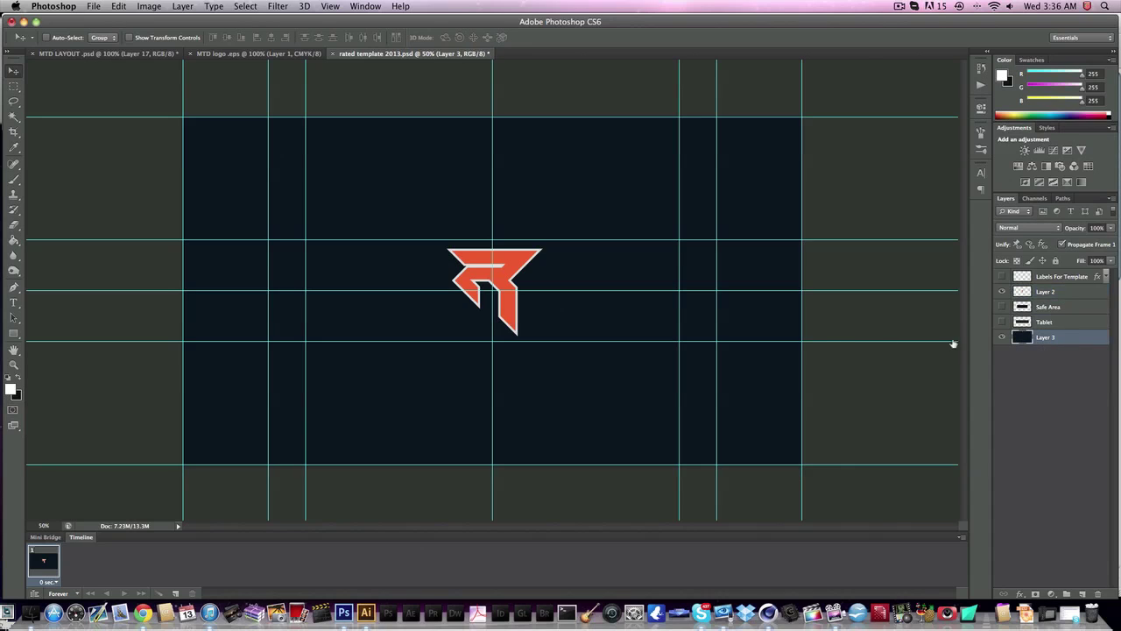
{"action": "left_click", "coordinate": [1001, 291]}
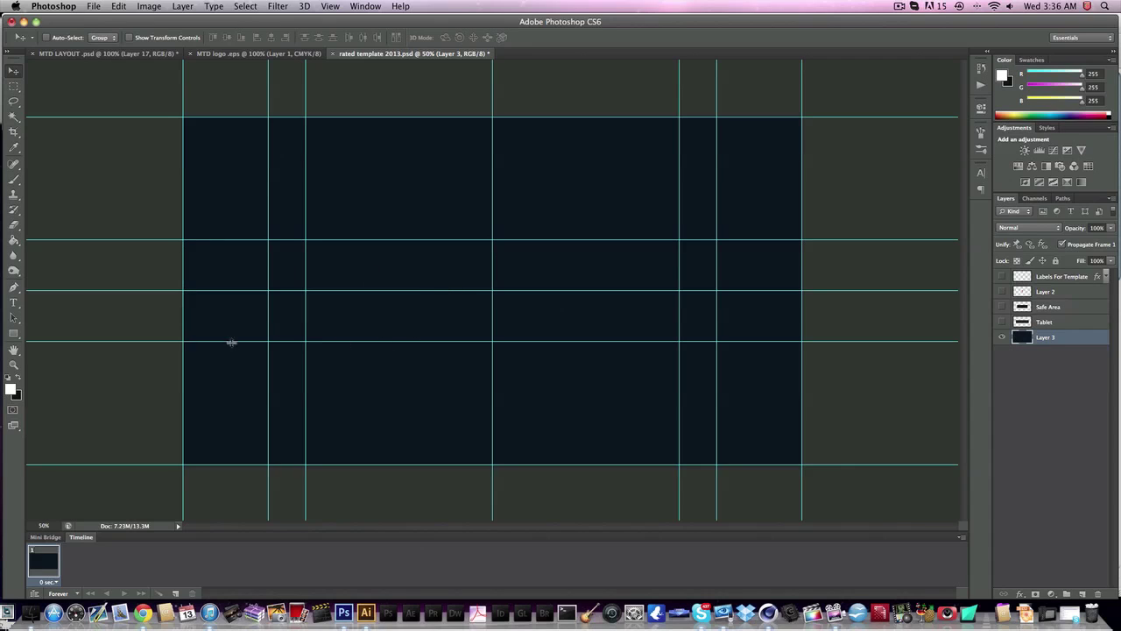
- Toggle the visibility of Layer 3 and the Tablet layer to compare the full background with the tablet area
{"action": "left_click", "coordinate": [1002, 337]}
{"action": "left_click", "coordinate": [1002, 336]}
{"action": "left_click", "coordinate": [1002, 322]}
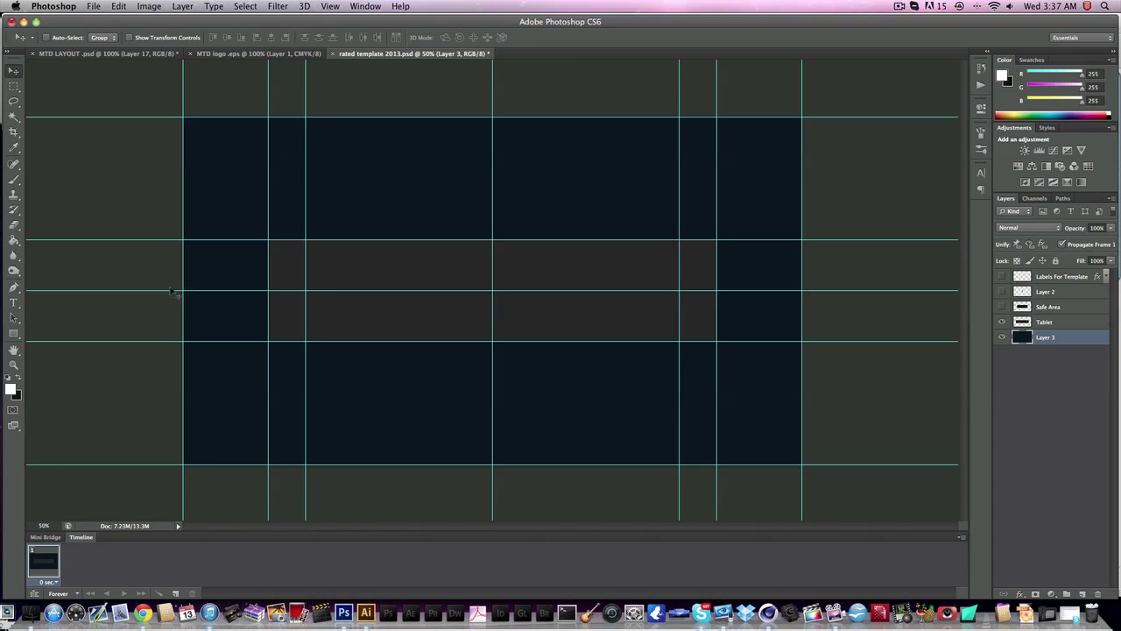
{"action": "left_click", "coordinate": [1002, 322]}
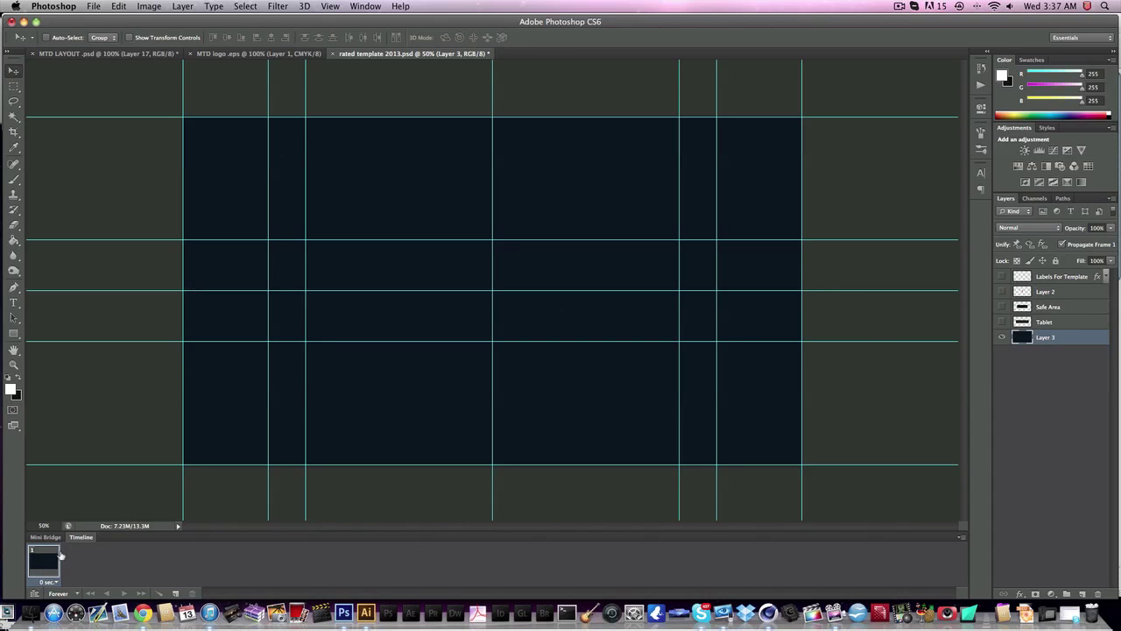
- Set the document zoom to 100% and look across the guides around the template's central band
{"action": "left_click", "coordinate": [45, 526]}
{"action": "type", "text": "100"}
{"action": "key", "text": "Return"}
{"action": "scroll", "coordinate": [338, 251], "scroll_direction": "left", "scroll_amount": 2}
{"action": "scroll", "coordinate": [338, 251], "scroll_direction": "right", "scroll_amount": 2}
{"action": "scroll", "coordinate": [338, 252], "scroll_direction": "down", "scroll_amount": 3}
{"action": "scroll", "coordinate": [340, 251], "scroll_direction": "up", "scroll_amount": 1}
{"action": "scroll", "coordinate": [342, 253], "scroll_direction": "right", "scroll_amount": 5}
{"action": "scroll", "coordinate": [298, 351], "scroll_direction": "left", "scroll_amount": 8}
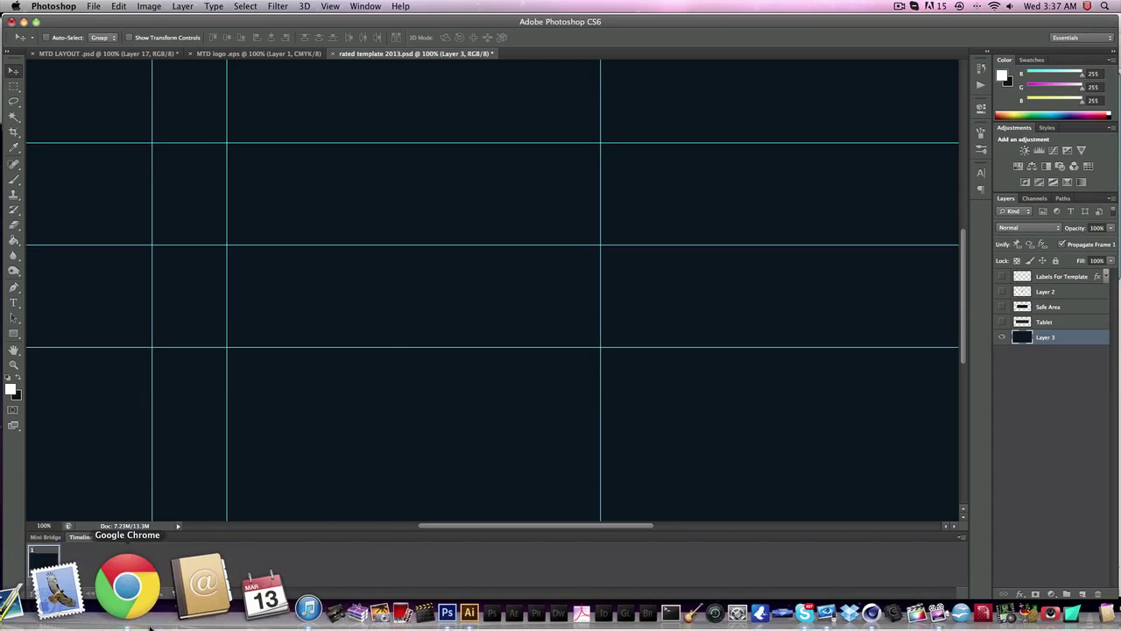
- Switch to Chrome and view The Online Gaming Walrus and #1 Source for Everything!! channels to compare their layouts
{"action": "left_click", "coordinate": [131, 604]}
{"action": "scroll", "coordinate": [480, 282], "scroll_direction": "down", "scroll_amount": 8}
{"action": "scroll", "coordinate": [480, 282], "scroll_direction": "up", "scroll_amount": 8}
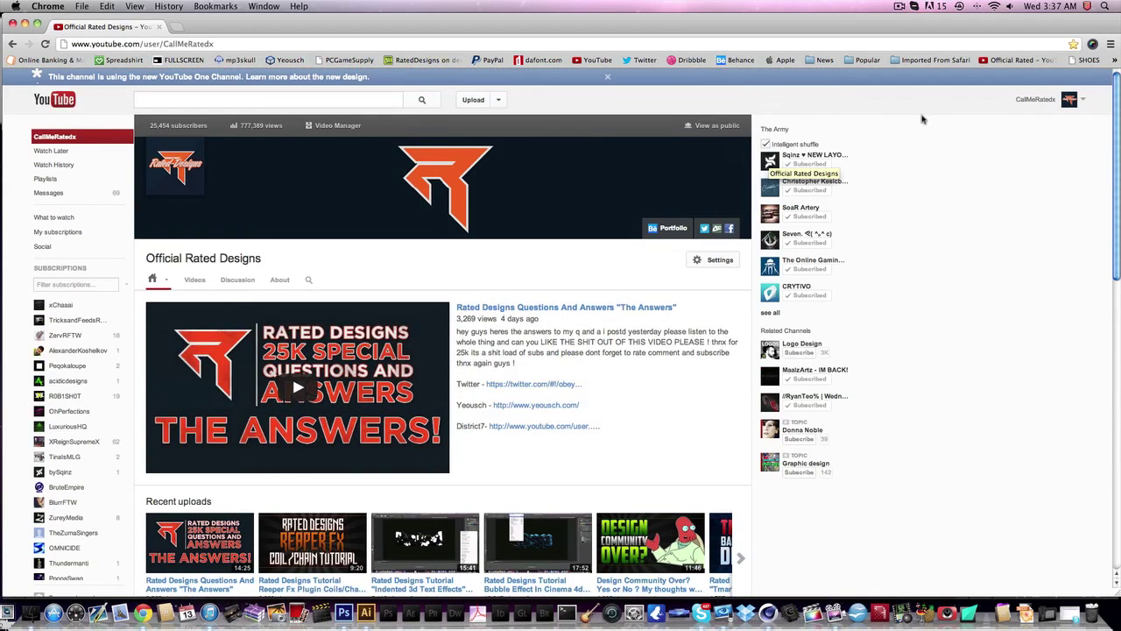
{"action": "left_click", "coordinate": [770, 276]}
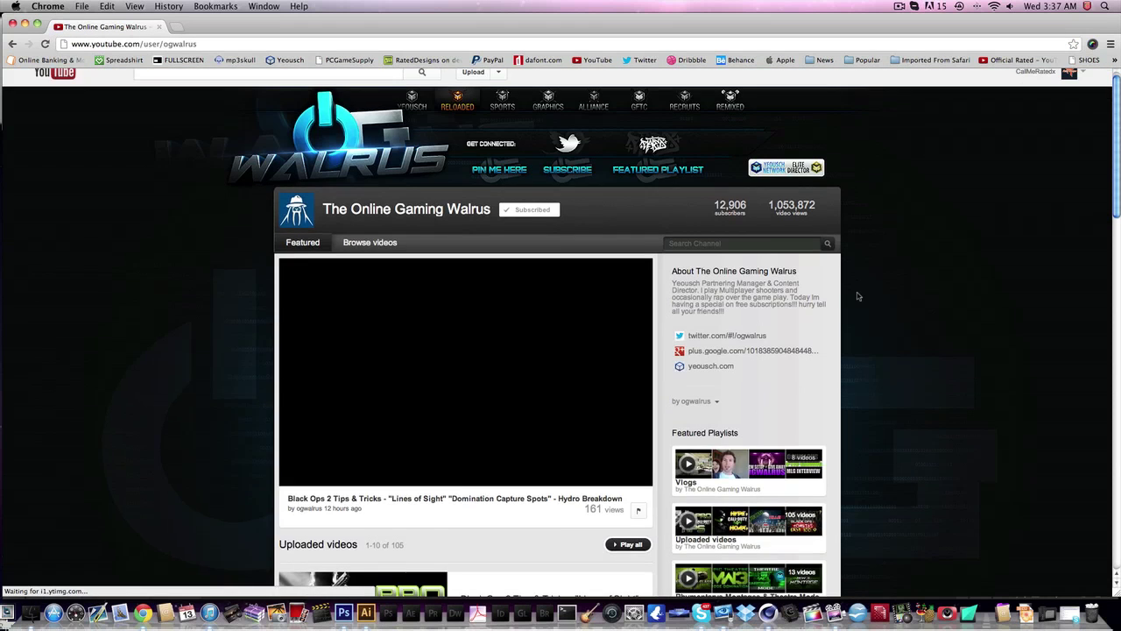
{"action": "scroll", "coordinate": [857, 295], "scroll_direction": "down", "scroll_amount": 10}
{"action": "left_click", "coordinate": [780, 167]}
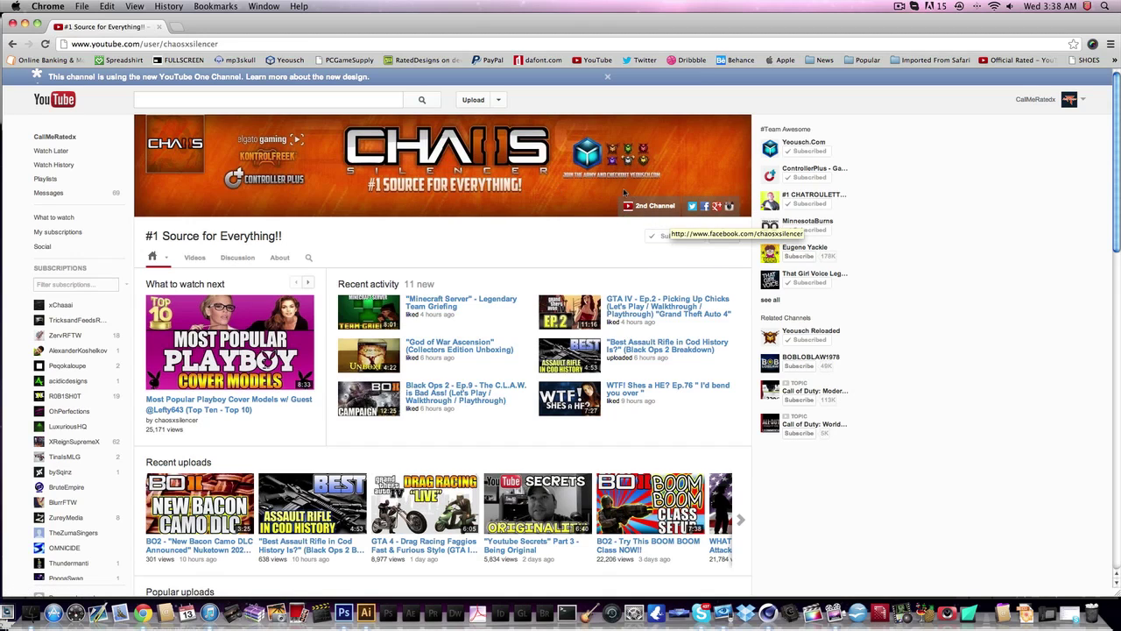
{"action": "scroll", "coordinate": [666, 205], "scroll_direction": "down", "scroll_amount": 1}
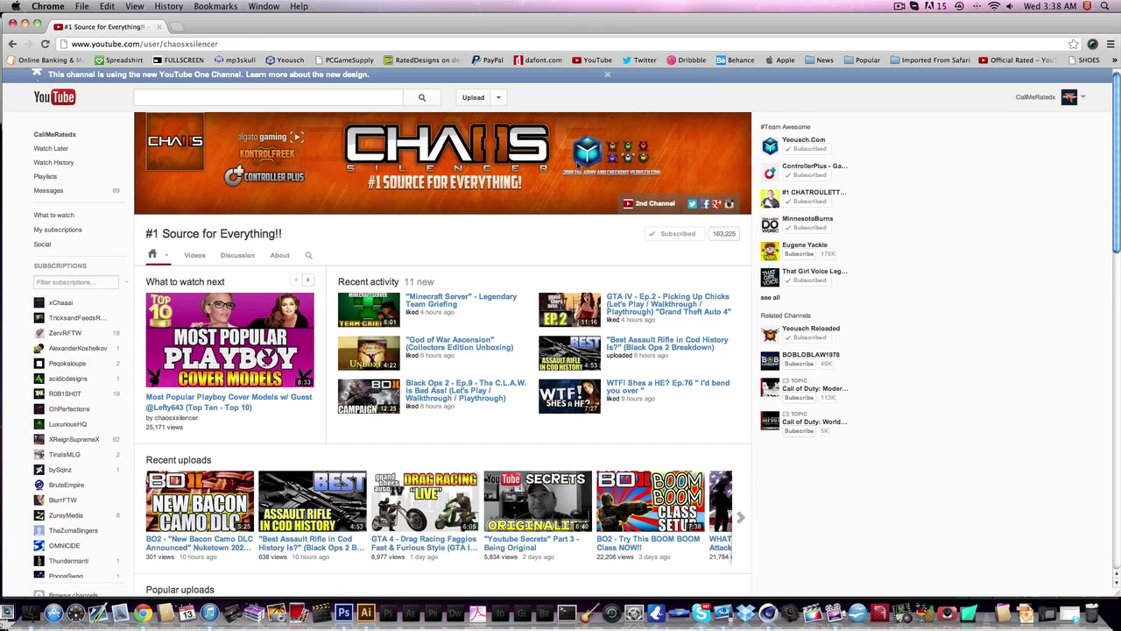
- Close the browser window and return to the central banner area of rated template 2013.psd in Photoshop
{"action": "left_click", "coordinate": [13, 22]}
{"action": "left_click", "coordinate": [358, 175]}
{"action": "scroll", "coordinate": [360, 176], "scroll_direction": "right", "scroll_amount": 3}
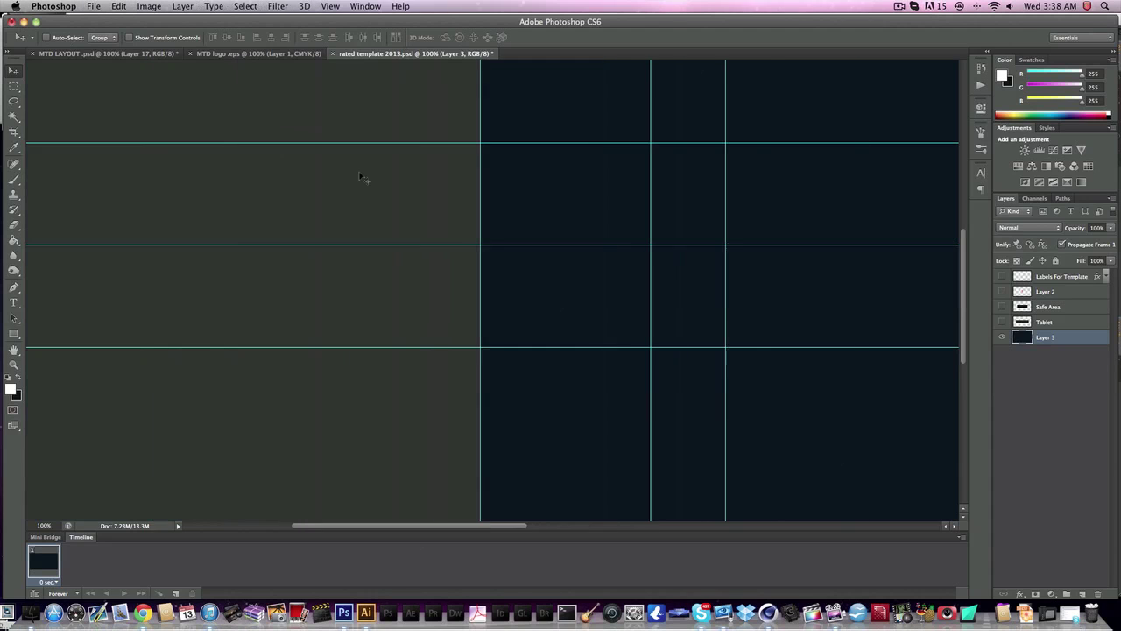
{"action": "scroll", "coordinate": [360, 178], "scroll_direction": "right", "scroll_amount": 5}
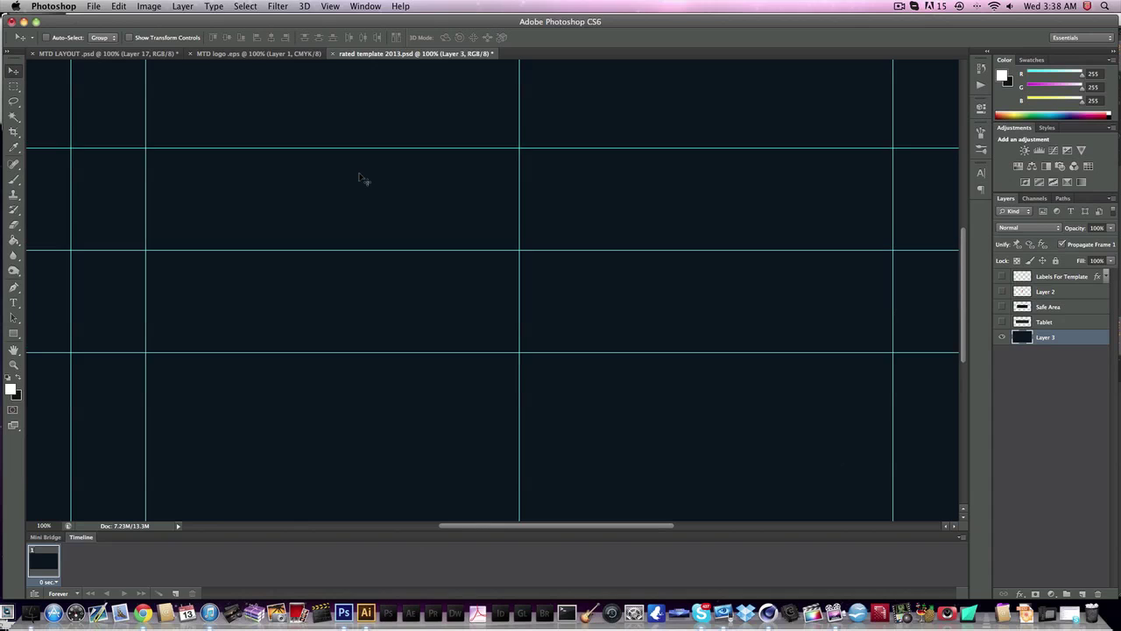
- Draw a text box with the Type tool inside the central band between the guides
{"action": "scroll", "coordinate": [360, 178], "scroll_direction": "right", "scroll_amount": 1}
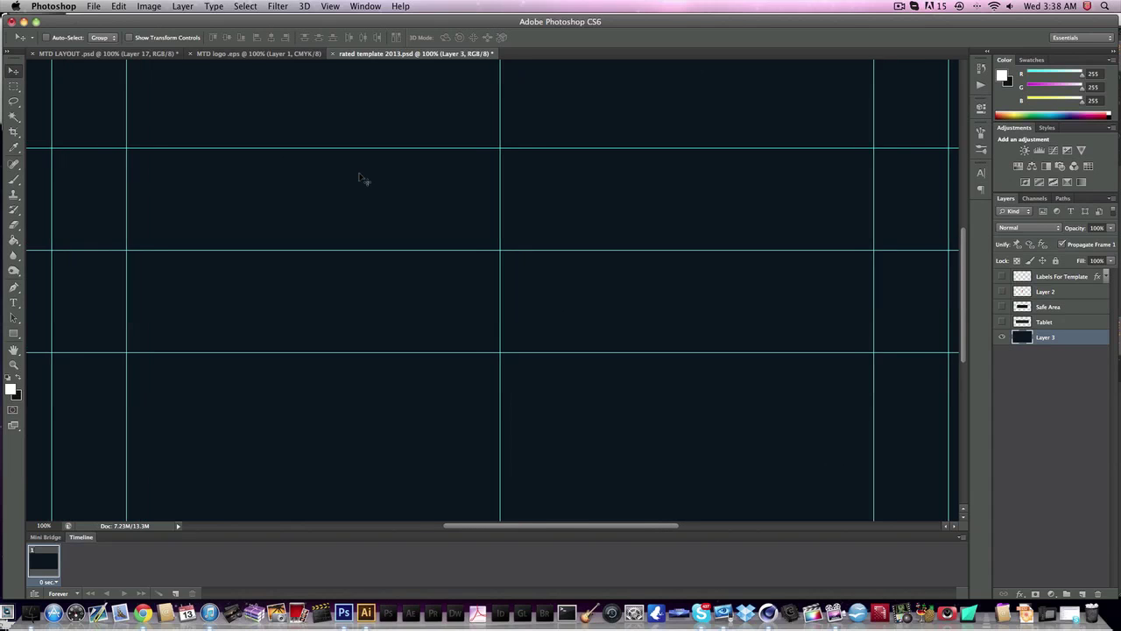
{"action": "scroll", "coordinate": [141, 228], "scroll_direction": "down", "scroll_amount": 1}
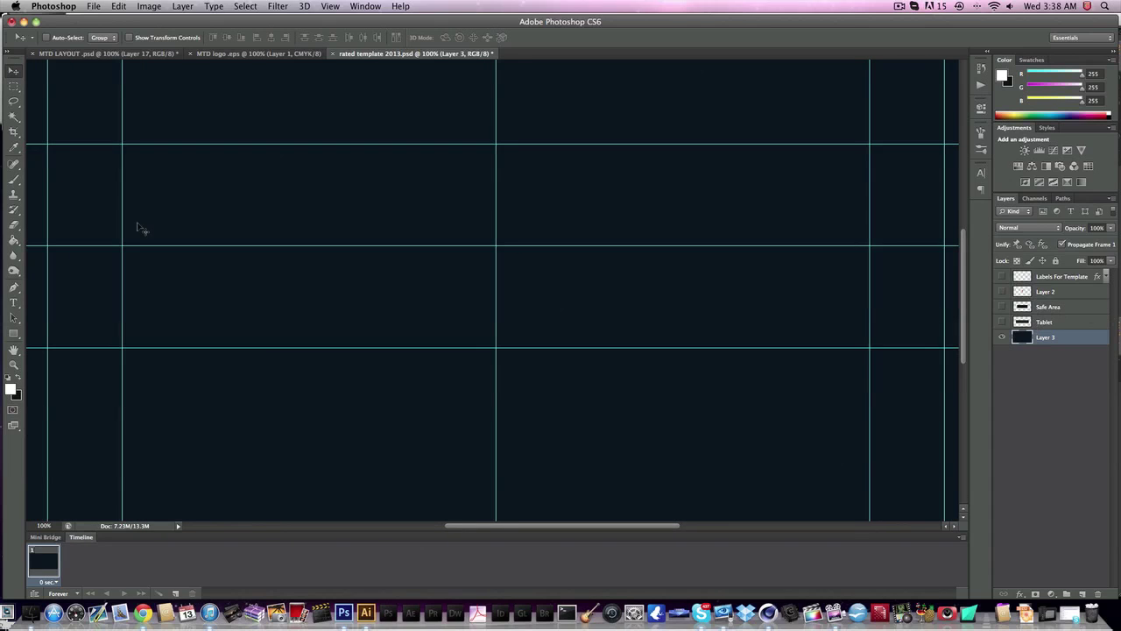
{"action": "left_click", "coordinate": [12, 302]}
{"action": "key", "text": "t"}
{"action": "scroll", "coordinate": [148, 210], "scroll_direction": "right", "scroll_amount": 1}
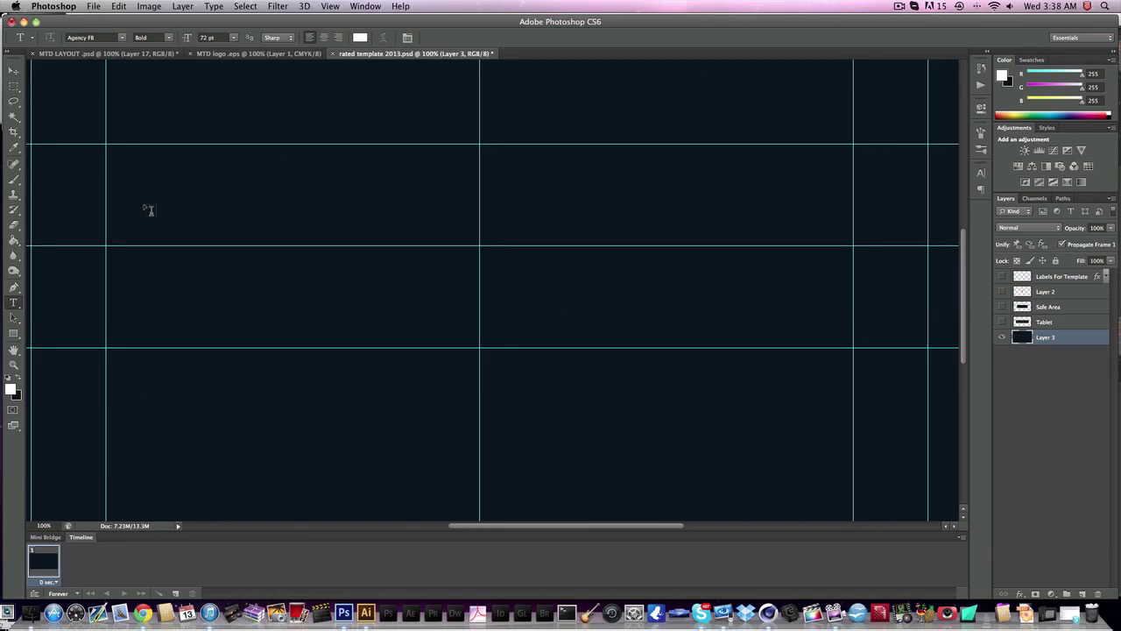
{"action": "scroll", "coordinate": [145, 189], "scroll_direction": "left", "scroll_amount": 3}
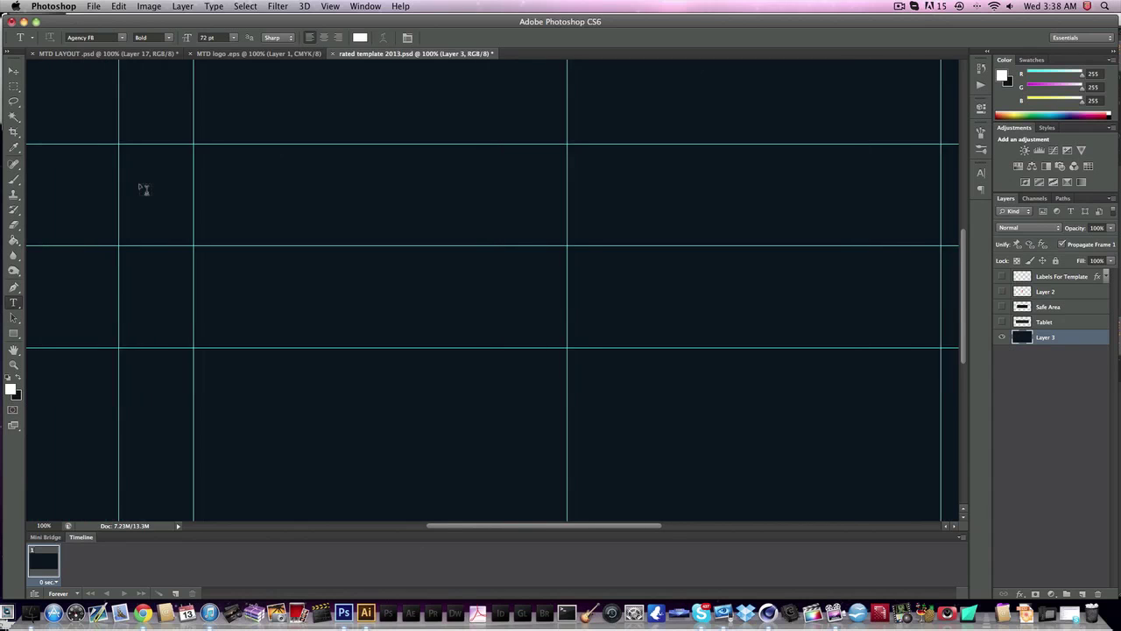
{"action": "left_click_drag", "start_coordinate": [195, 165], "coordinate": [856, 345]}
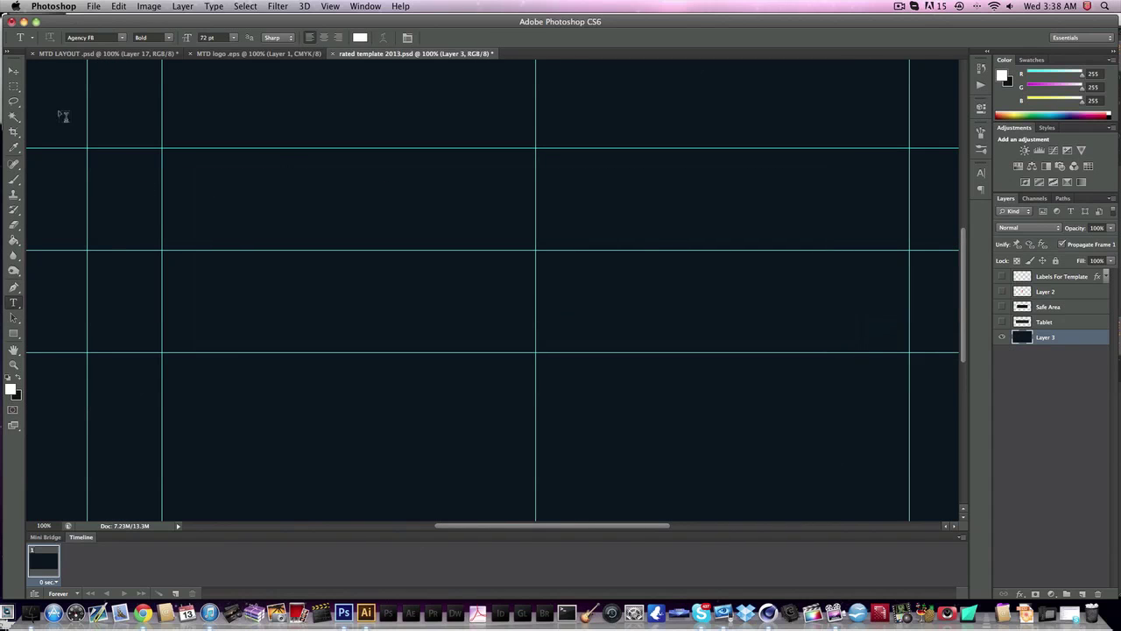
- Set the font of the new text box to Ventography Personal Use Only
{"action": "left_click", "coordinate": [123, 37]}
{"action": "scroll", "coordinate": [195, 388], "scroll_direction": "down", "scroll_amount": 10}
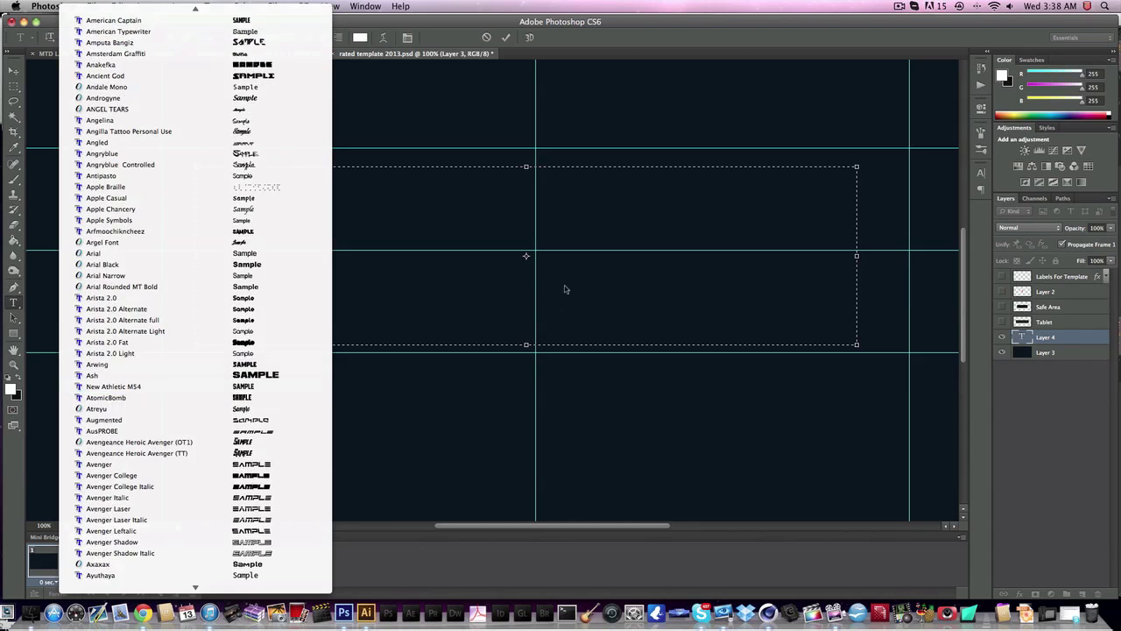
{"action": "left_click", "coordinate": [566, 290]}
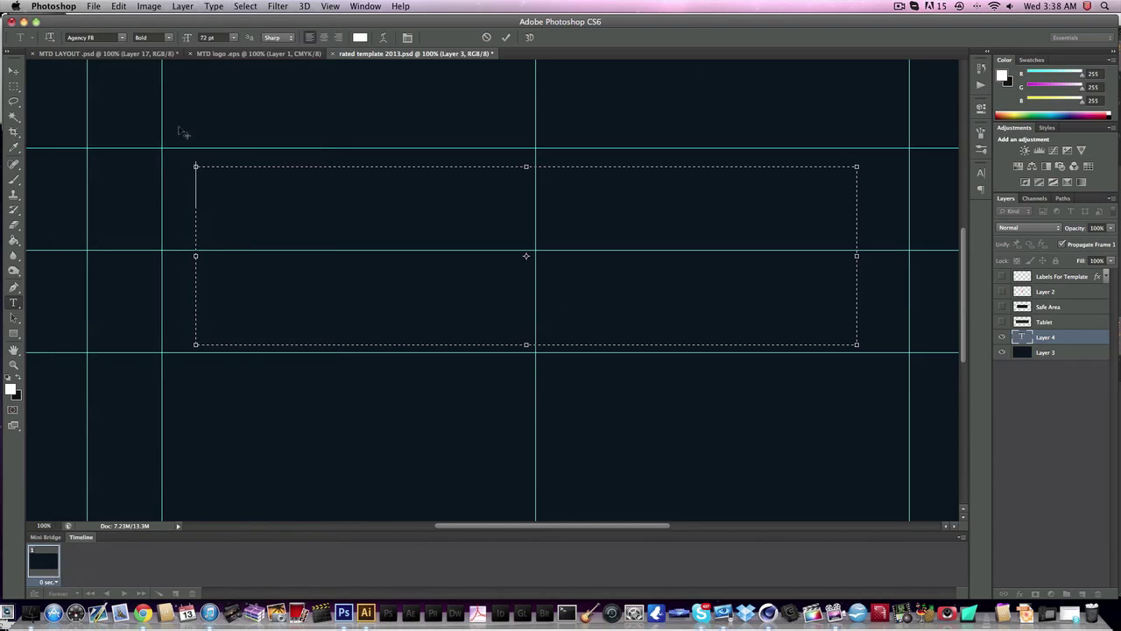
{"action": "left_click", "coordinate": [119, 38]}
{"action": "scroll", "coordinate": [129, 283], "scroll_direction": "down", "scroll_amount": 15}
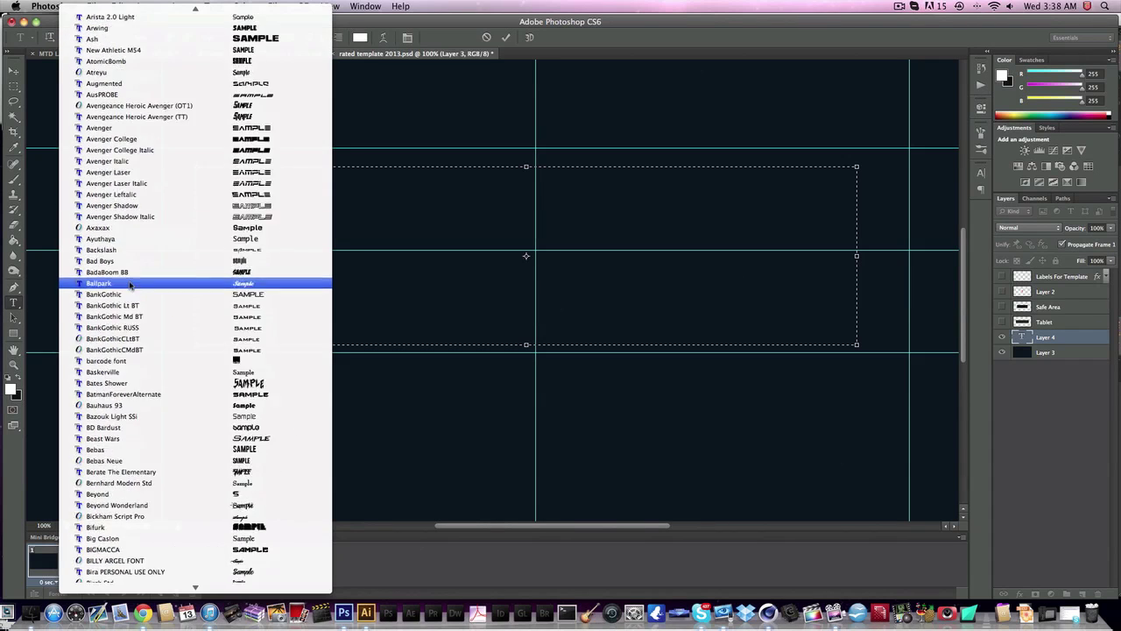
{"action": "scroll", "coordinate": [130, 282], "scroll_direction": "down", "scroll_amount": 20}
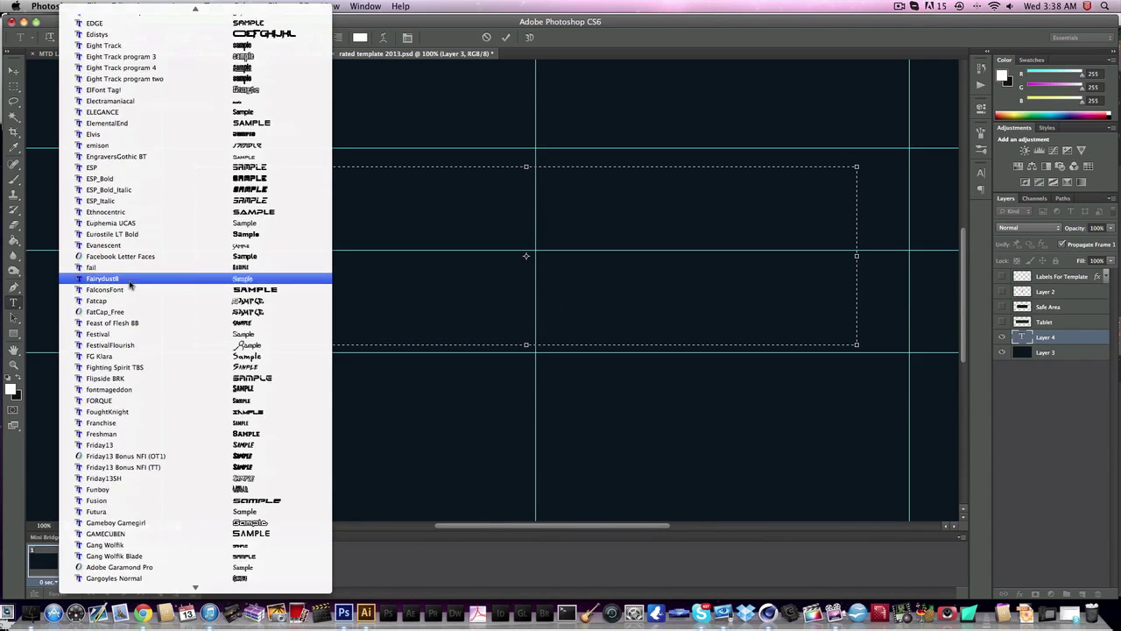
{"action": "scroll", "coordinate": [130, 283], "scroll_direction": "down", "scroll_amount": 20}
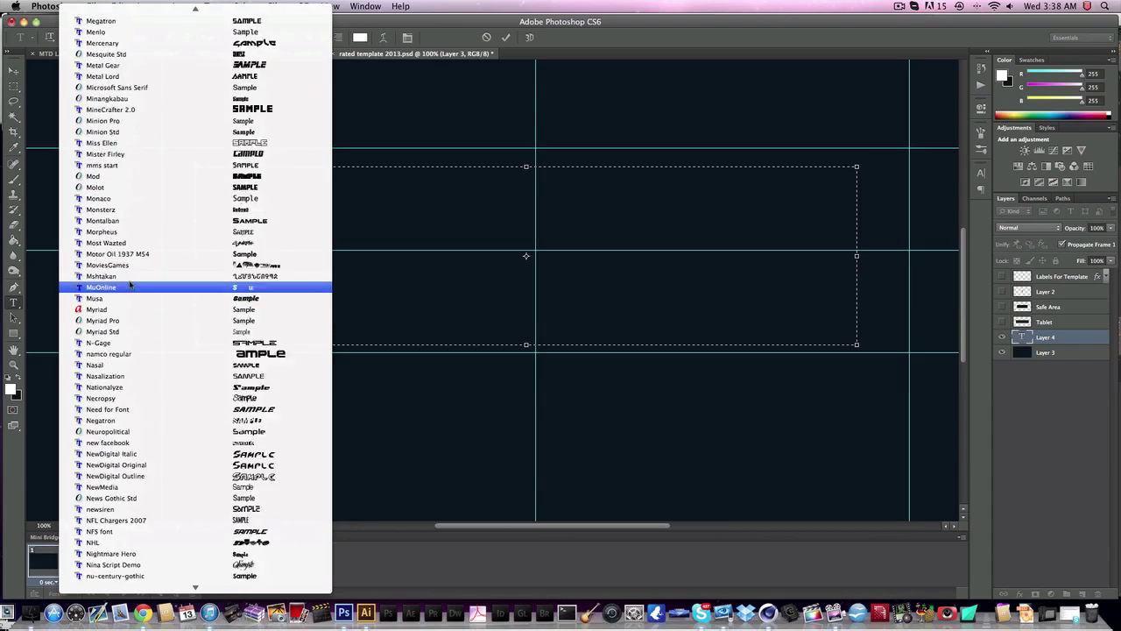
{"action": "scroll", "coordinate": [130, 283], "scroll_direction": "down", "scroll_amount": 15}
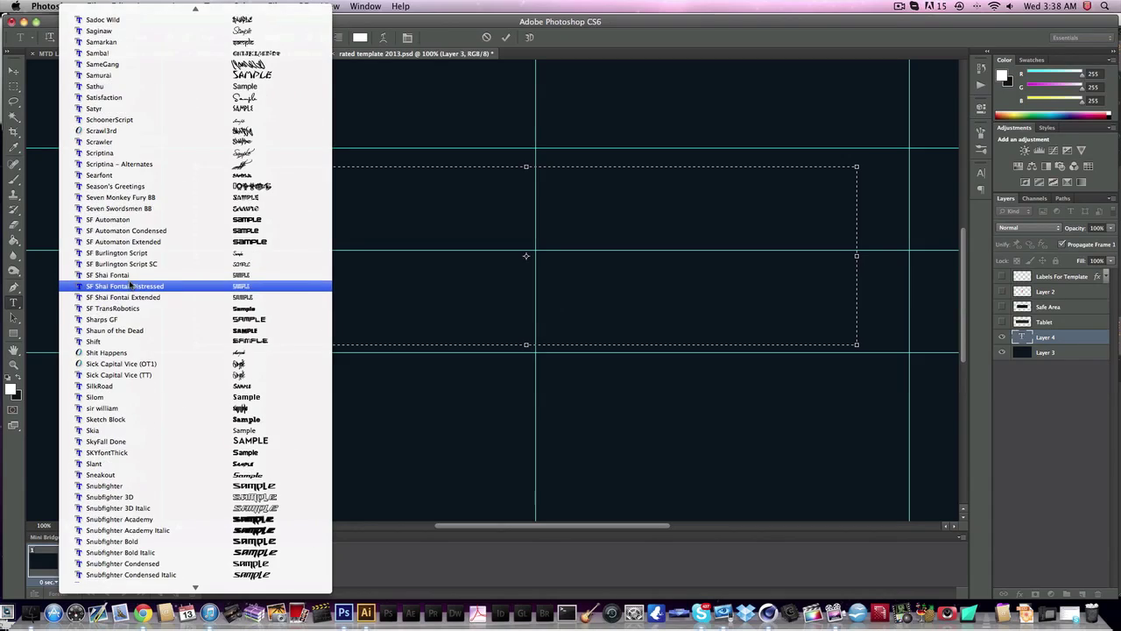
{"action": "scroll", "coordinate": [130, 286], "scroll_direction": "down", "scroll_amount": 20}
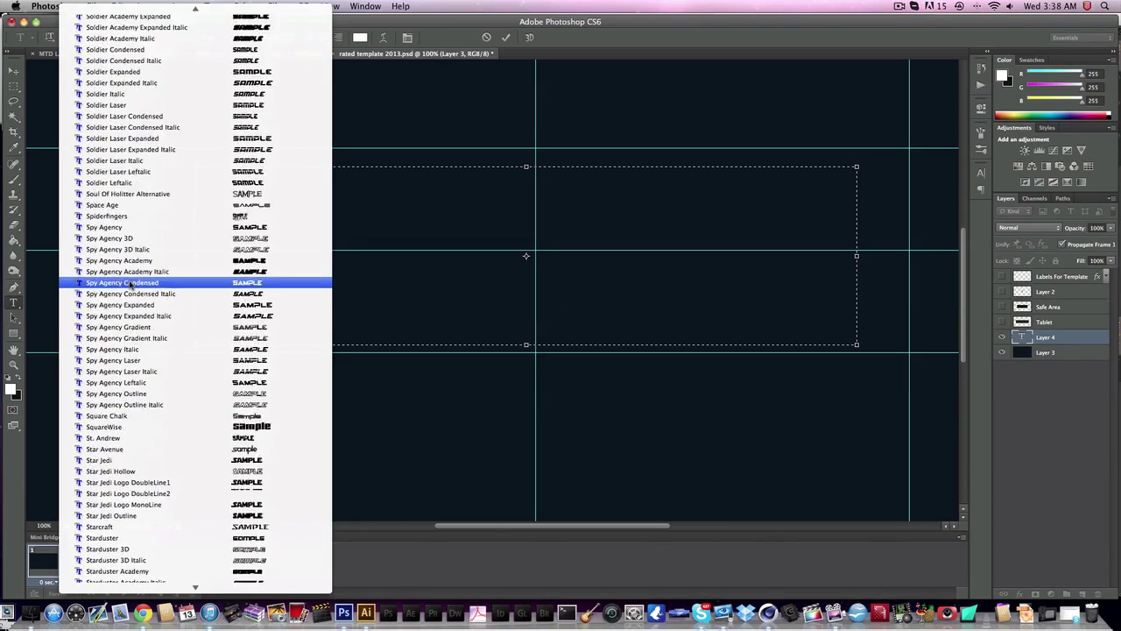
{"action": "scroll", "coordinate": [130, 286], "scroll_direction": "down", "scroll_amount": 17}
{"action": "scroll", "coordinate": [130, 285], "scroll_direction": "down", "scroll_amount": 20}
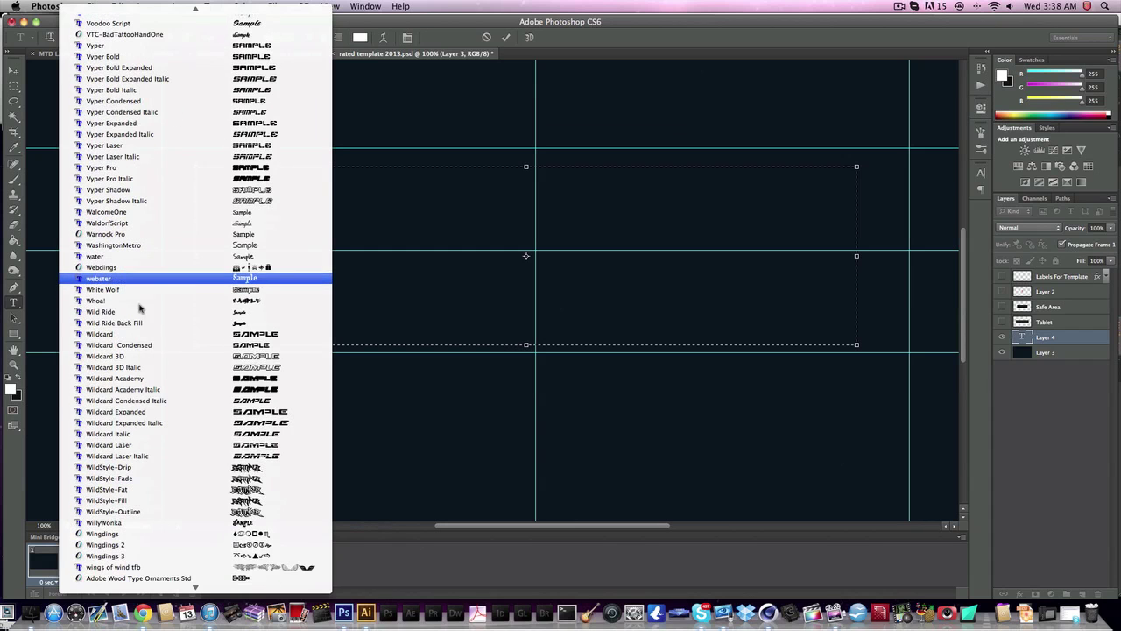
{"action": "scroll", "coordinate": [182, 316], "scroll_direction": "up", "scroll_amount": 17}
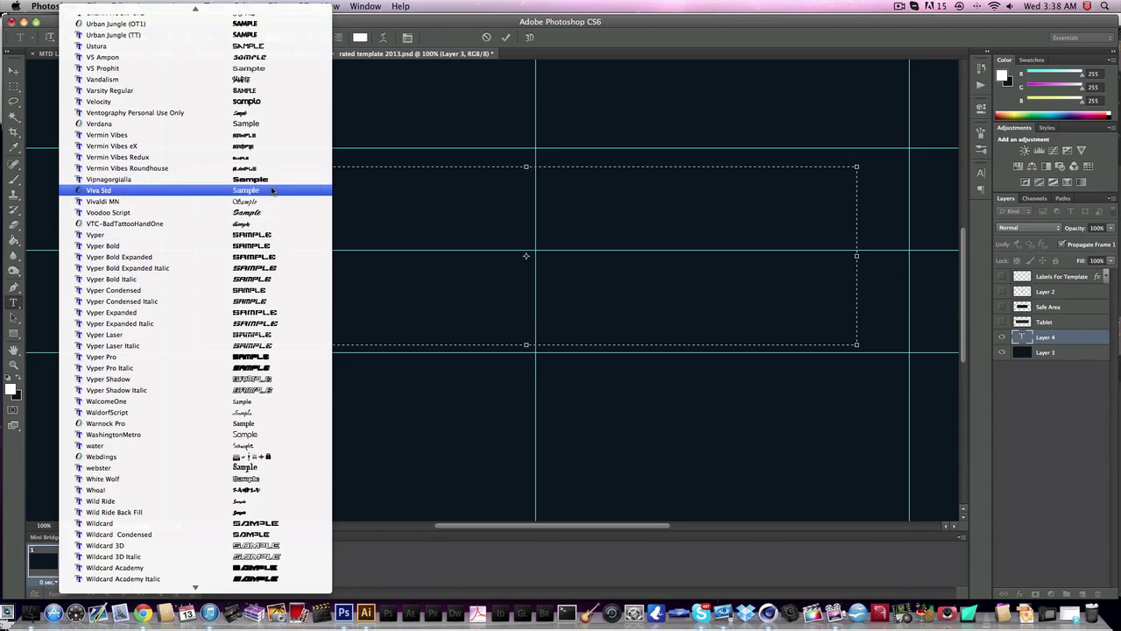
{"action": "left_click", "coordinate": [254, 112]}
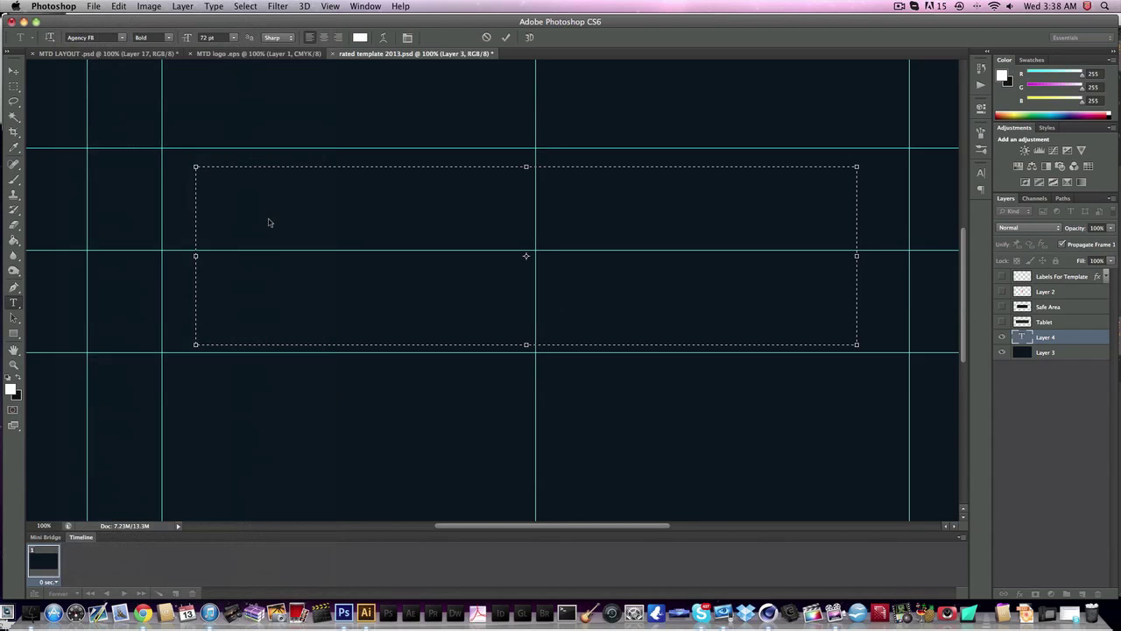
- Enter "Banner Tuorial" in the text box, discarding the first trial word "Rated"
{"action": "type", "text": "Rated"}
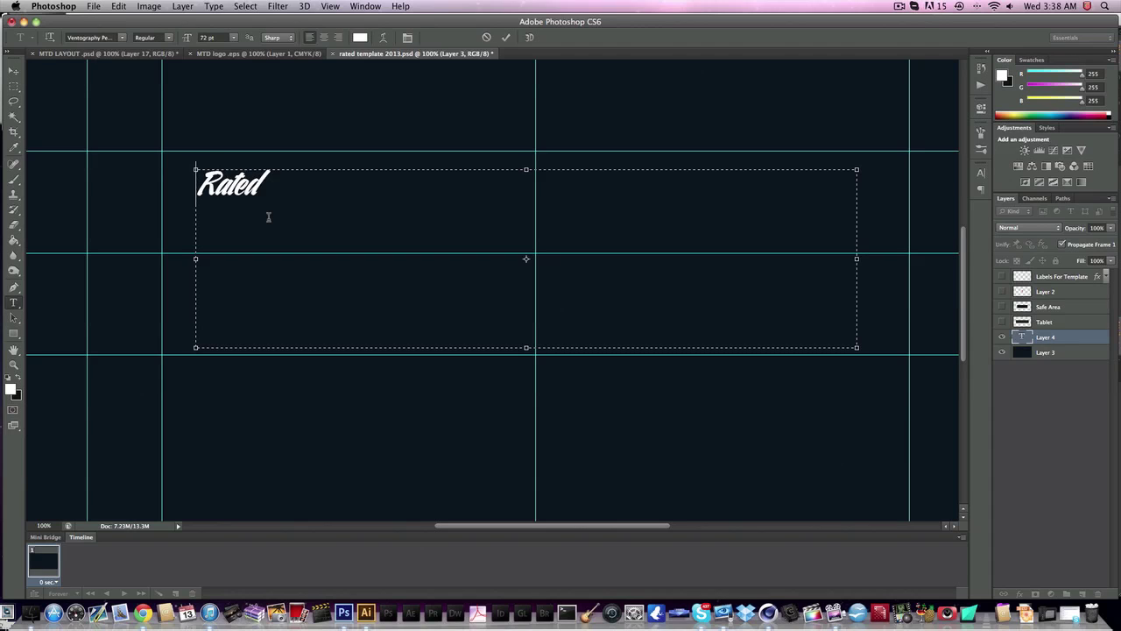
{"action": "key", "text": "super+z"}
{"action": "type", "text": "Back"}
{"action": "key", "text": "BackSpace"}
{"action": "key", "text": "BackSpace"}
{"action": "key", "text": "BackSpace"}
{"action": "type", "text": "anner Tuorial"}
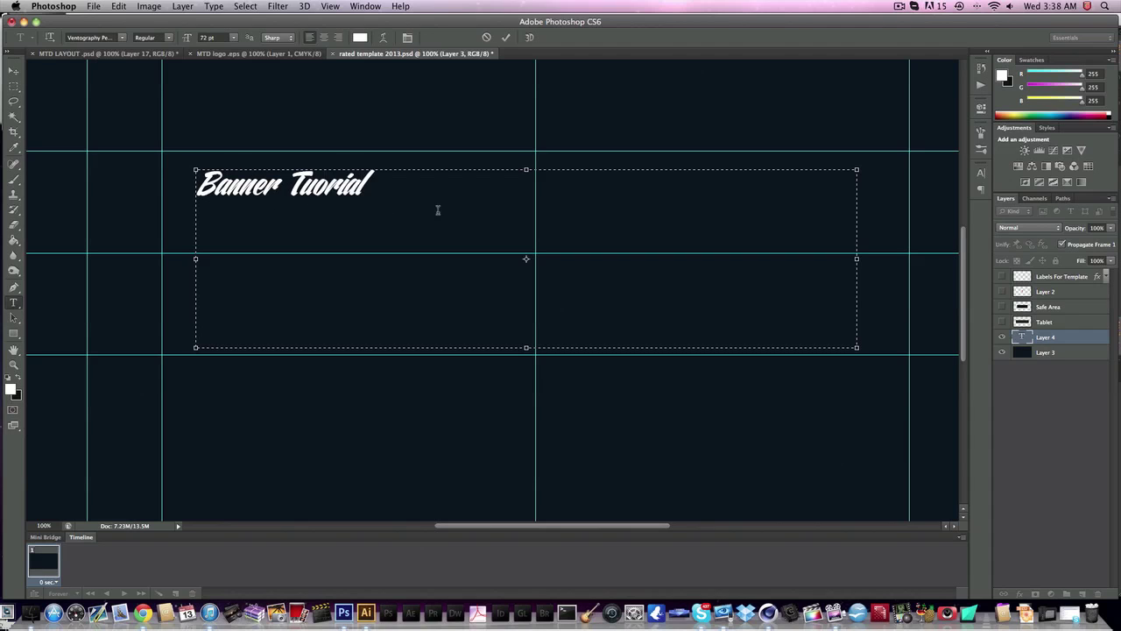
- Enlarge the banner text to 150 pt and move it to the middle of the central band
{"action": "left_click_drag", "start_coordinate": [438, 210], "coordinate": [252, 87]}
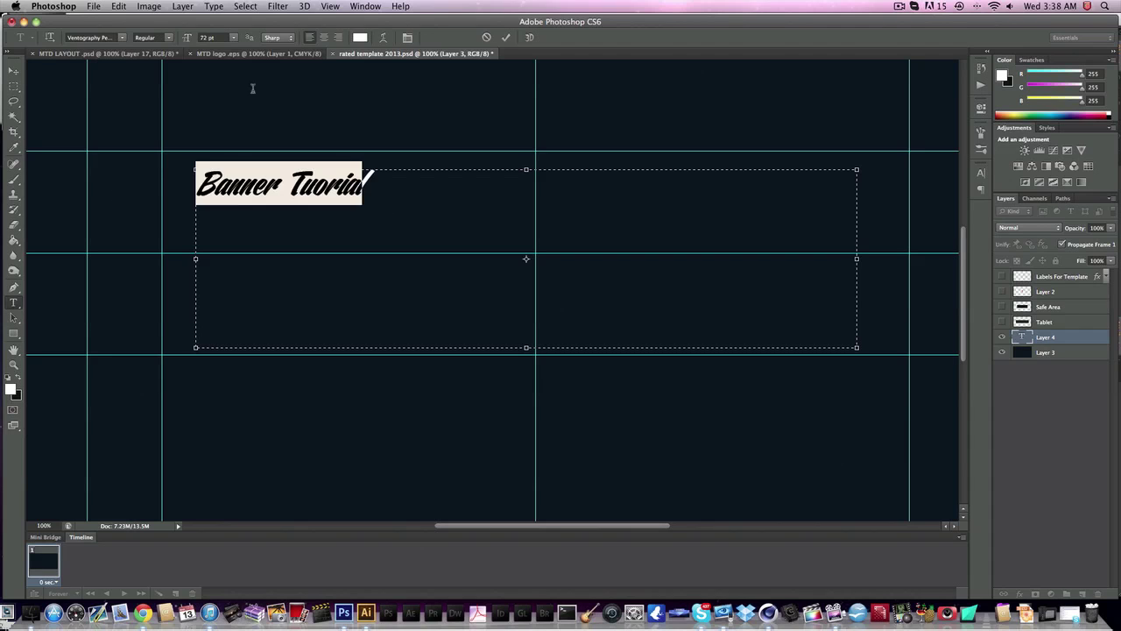
{"action": "left_click", "coordinate": [211, 37]}
{"action": "left_click_drag", "start_coordinate": [186, 38], "coordinate": [510, 151]}
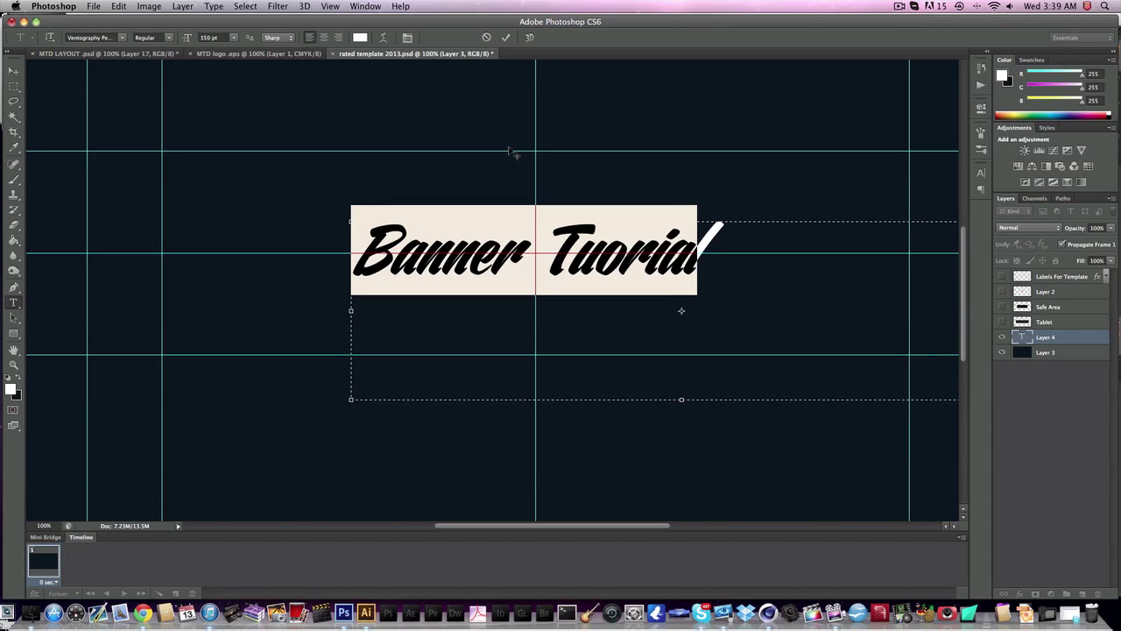
- Nudge the Banner Tuorial text with the Move tool so it sits centred on the guide intersection
{"action": "left_click", "coordinate": [14, 72]}
{"action": "scroll", "coordinate": [545, 247], "scroll_direction": "right", "scroll_amount": 2}
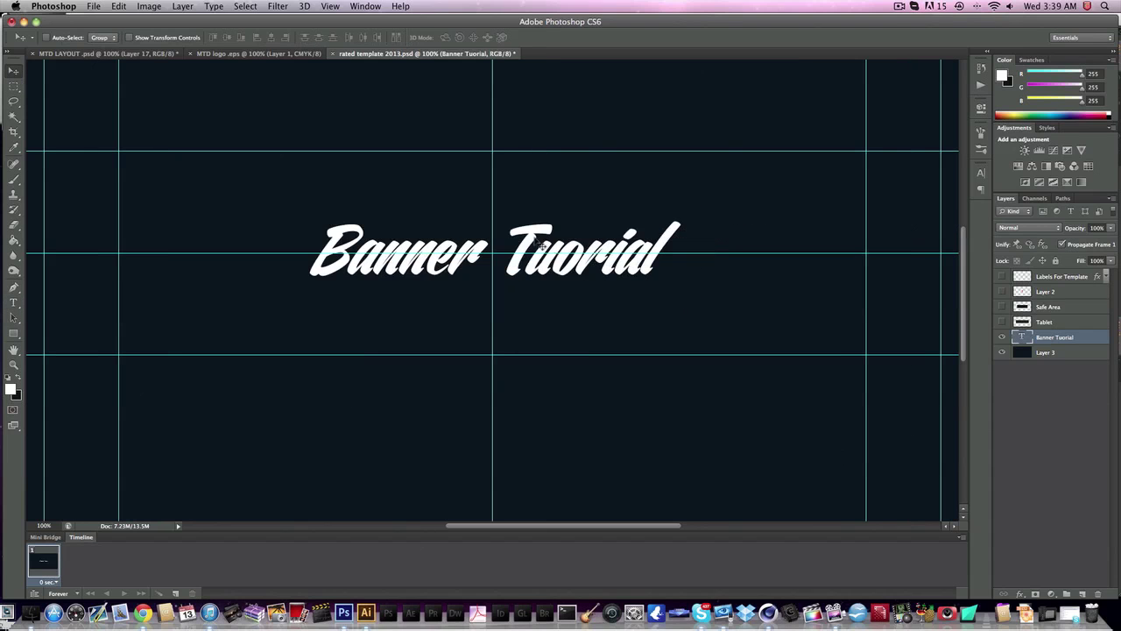
{"action": "left_click_drag", "start_coordinate": [541, 245], "coordinate": [540, 242]}
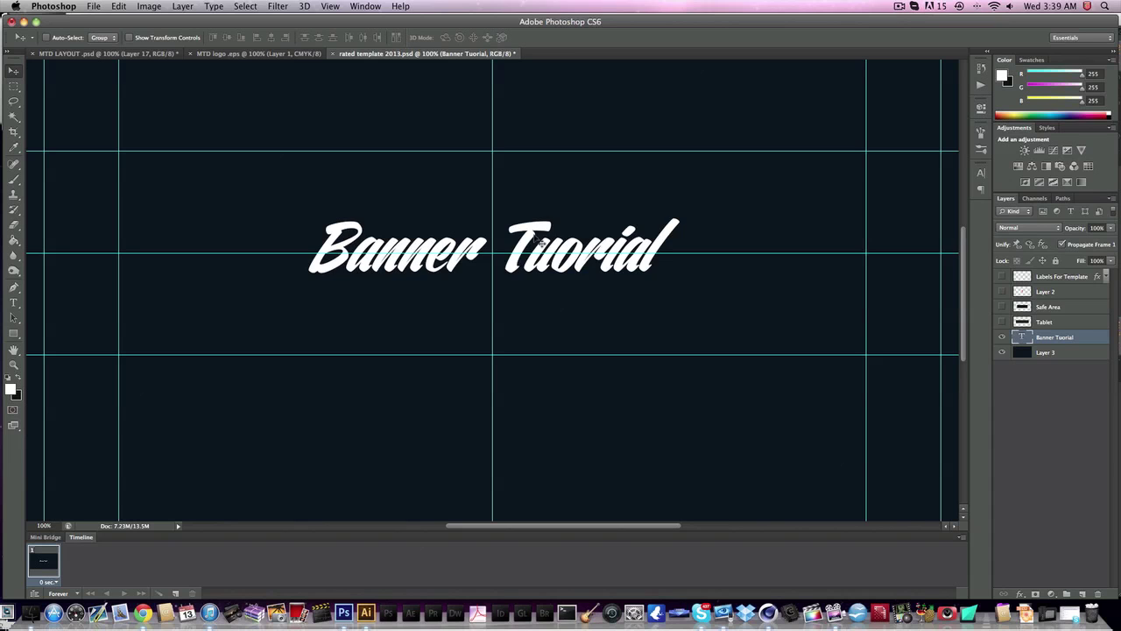
{"action": "scroll", "coordinate": [540, 273], "scroll_direction": "up", "scroll_amount": 2}
{"action": "scroll", "coordinate": [565, 249], "scroll_direction": "left", "scroll_amount": 10}
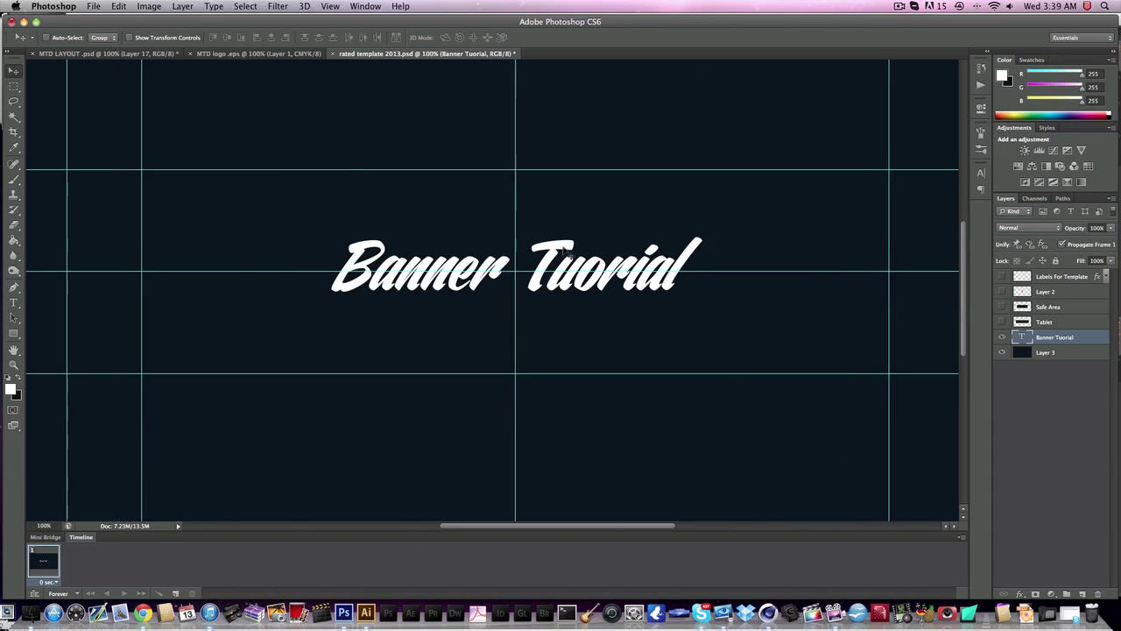
{"action": "left_click_drag", "start_coordinate": [652, 249], "coordinate": [823, 239]}
{"action": "scroll", "coordinate": [233, 243], "scroll_direction": "right", "scroll_amount": 8}
{"action": "scroll", "coordinate": [656, 242], "scroll_direction": "right", "scroll_amount": 6}
{"action": "left_click_drag", "start_coordinate": [643, 243], "coordinate": [636, 244]}
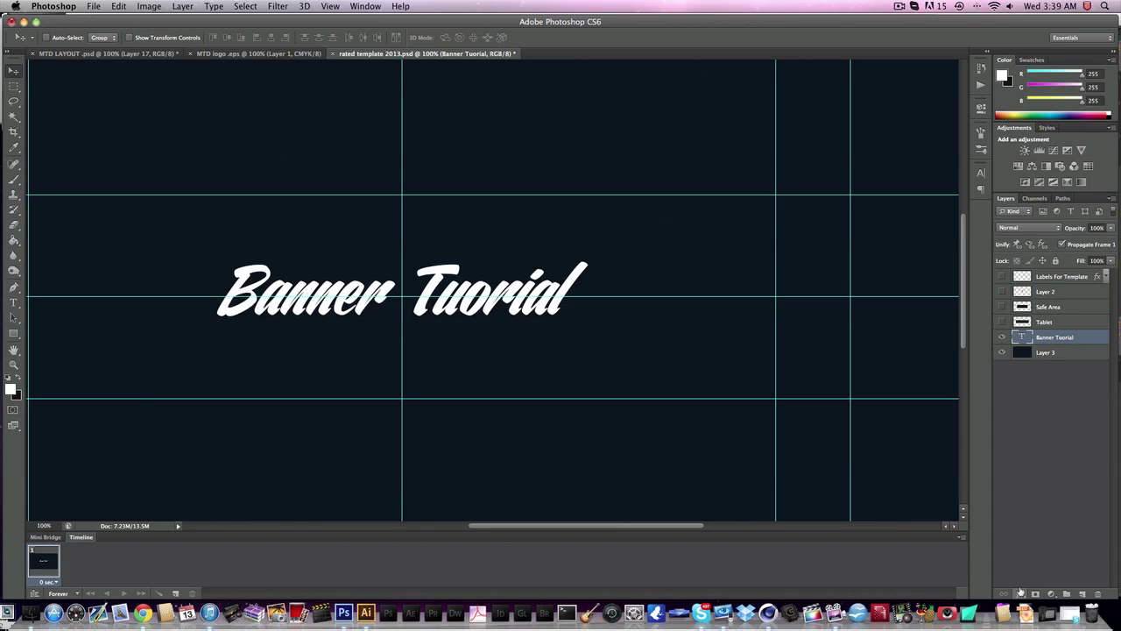
- Hide the Banner Tuorial text layer and select the Layer 3 background
{"action": "left_click", "coordinate": [1003, 338]}
{"action": "left_click", "coordinate": [1002, 337]}
{"action": "left_click", "coordinate": [1001, 338]}
{"action": "left_click", "coordinate": [1055, 352]}
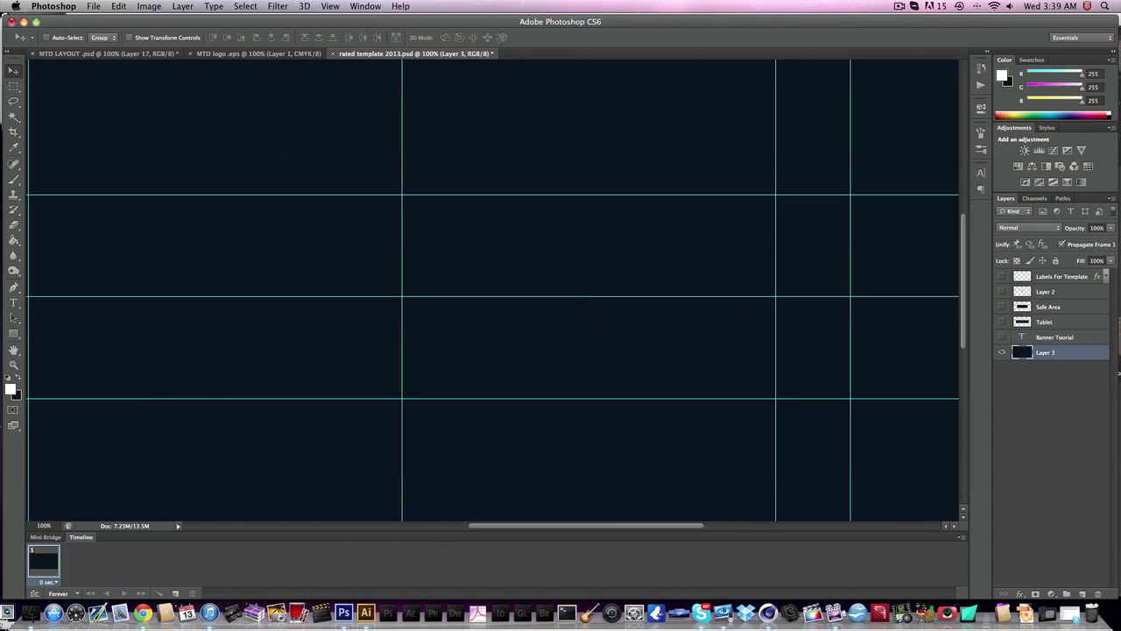
- Choose a soft round brush with 0% hardness for the Brush tool
{"action": "left_click", "coordinate": [14, 179]}
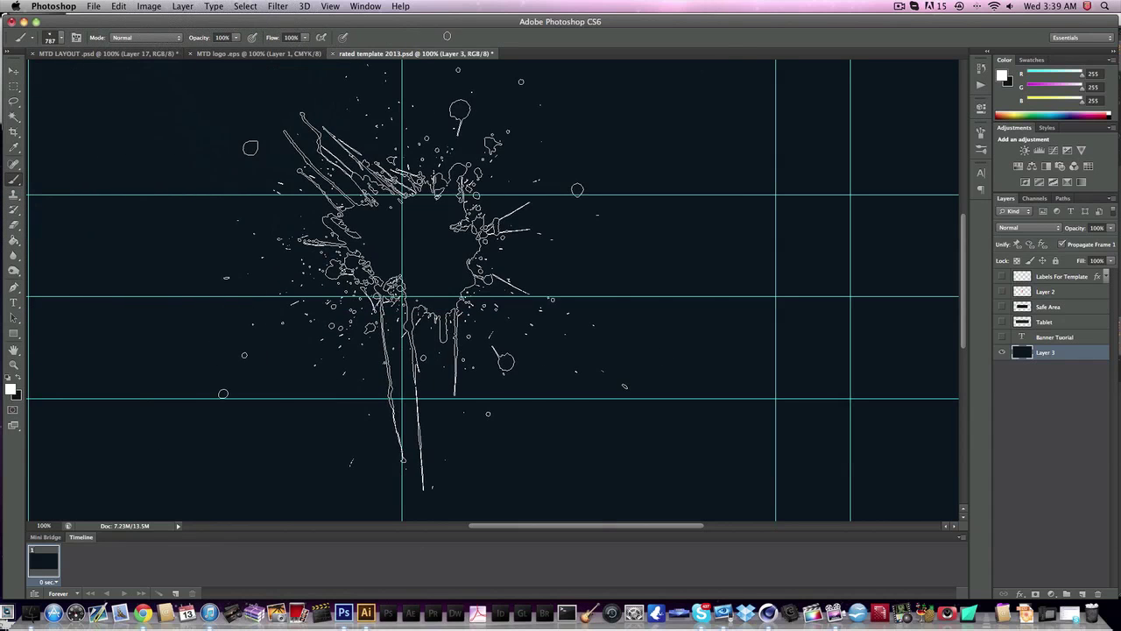
{"action": "right_click", "coordinate": [539, 342]}
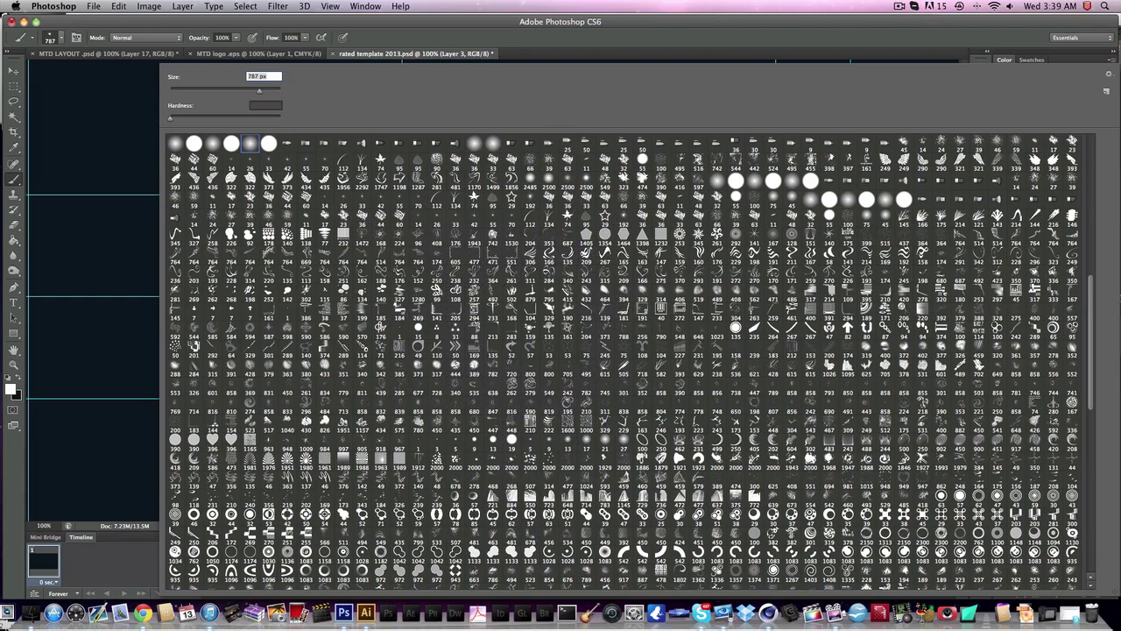
{"action": "scroll", "coordinate": [1095, 308], "scroll_direction": "down", "scroll_amount": 5}
{"action": "scroll", "coordinate": [1093, 309], "scroll_direction": "up", "scroll_amount": 10}
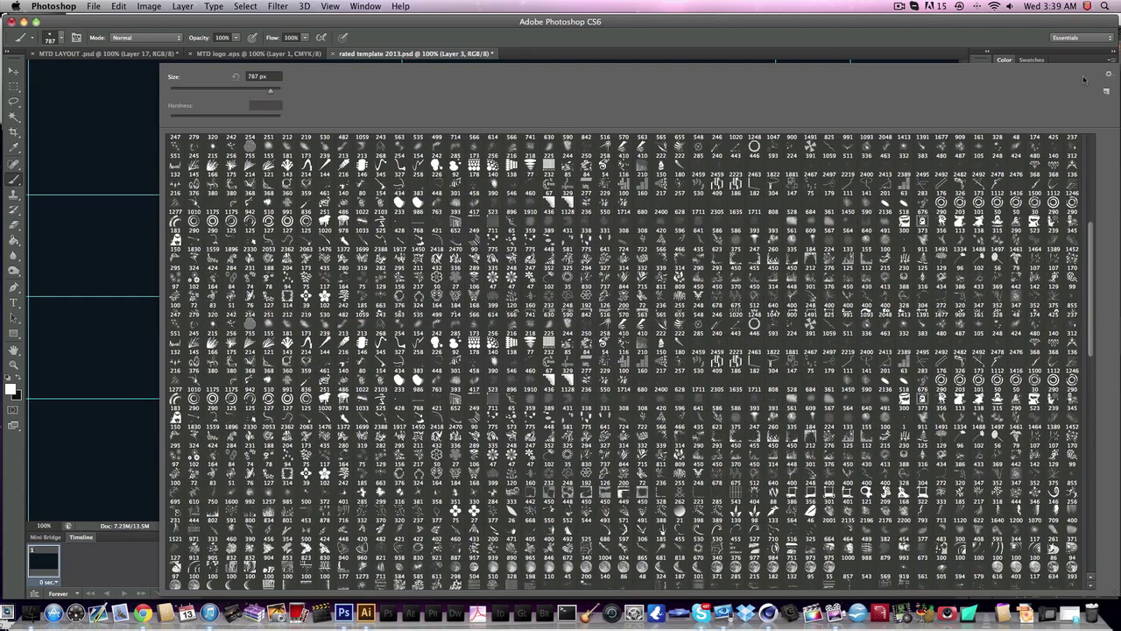
{"action": "left_click", "coordinate": [251, 143]}
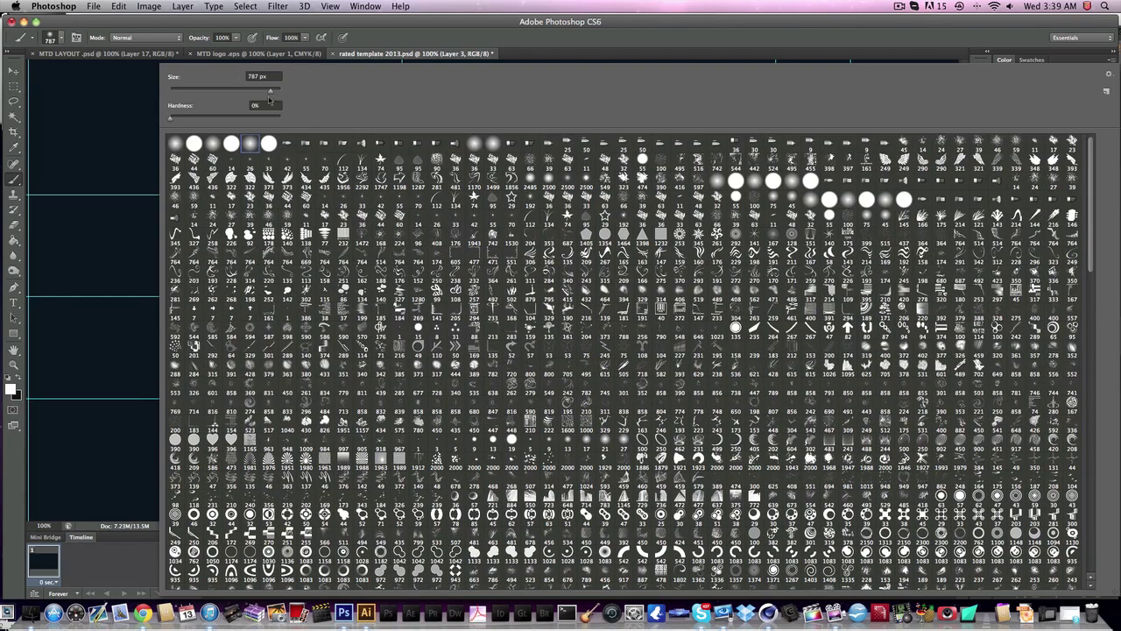
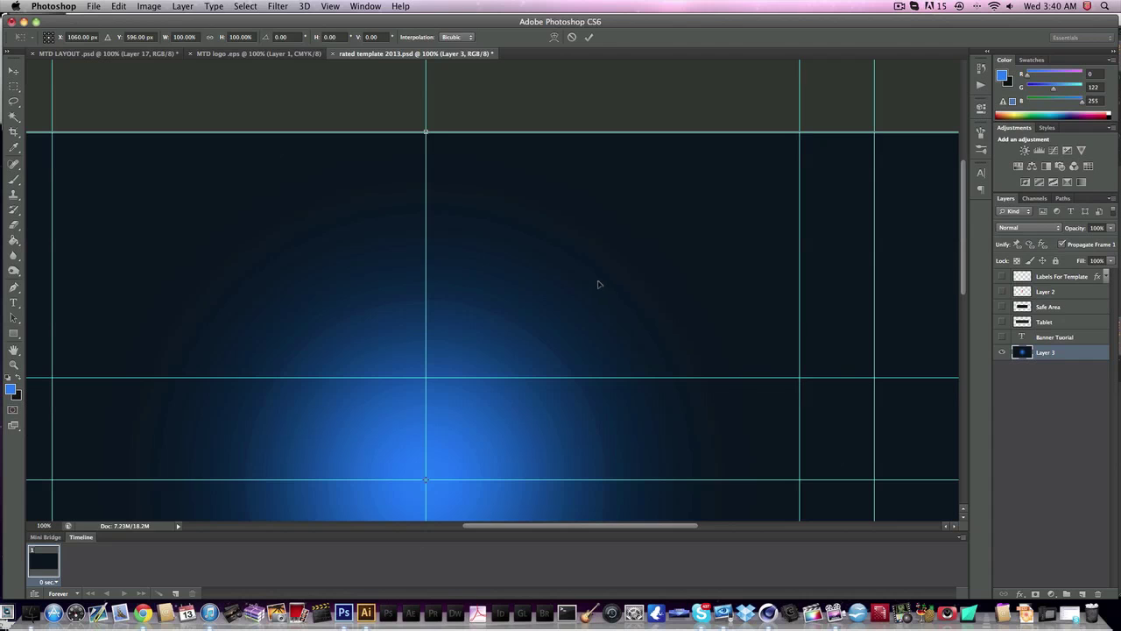
- Cancel the transform and undo the blue glow on Layer 3, adding a new layer directly above it instead
{"action": "key", "text": "Escape"}
{"action": "key", "text": "super+z"}
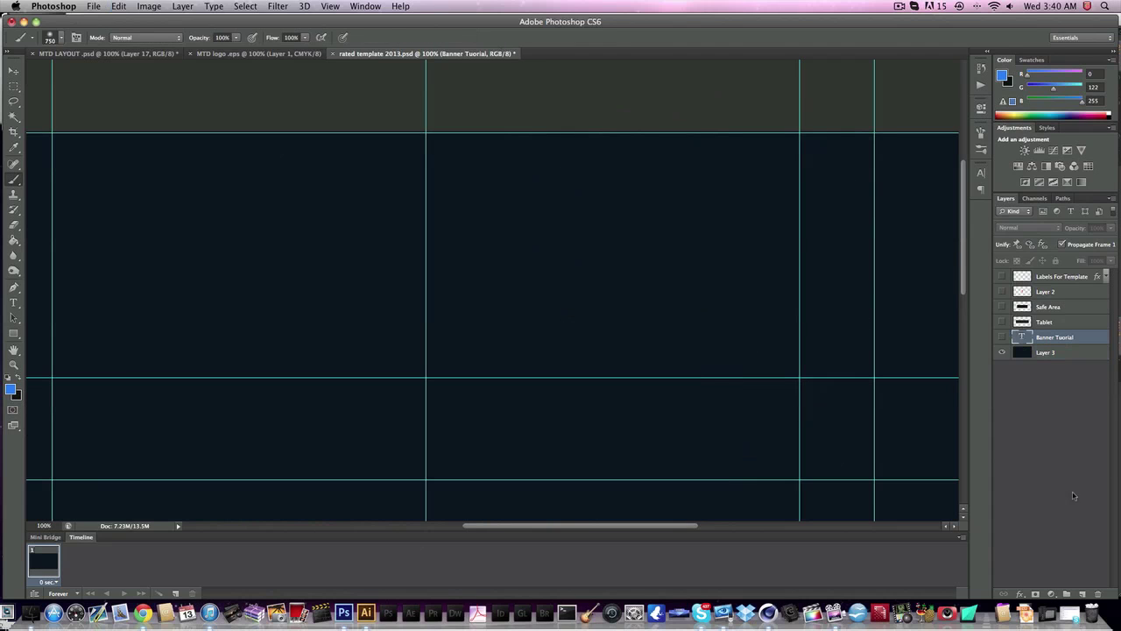
{"action": "left_click", "coordinate": [1056, 356]}
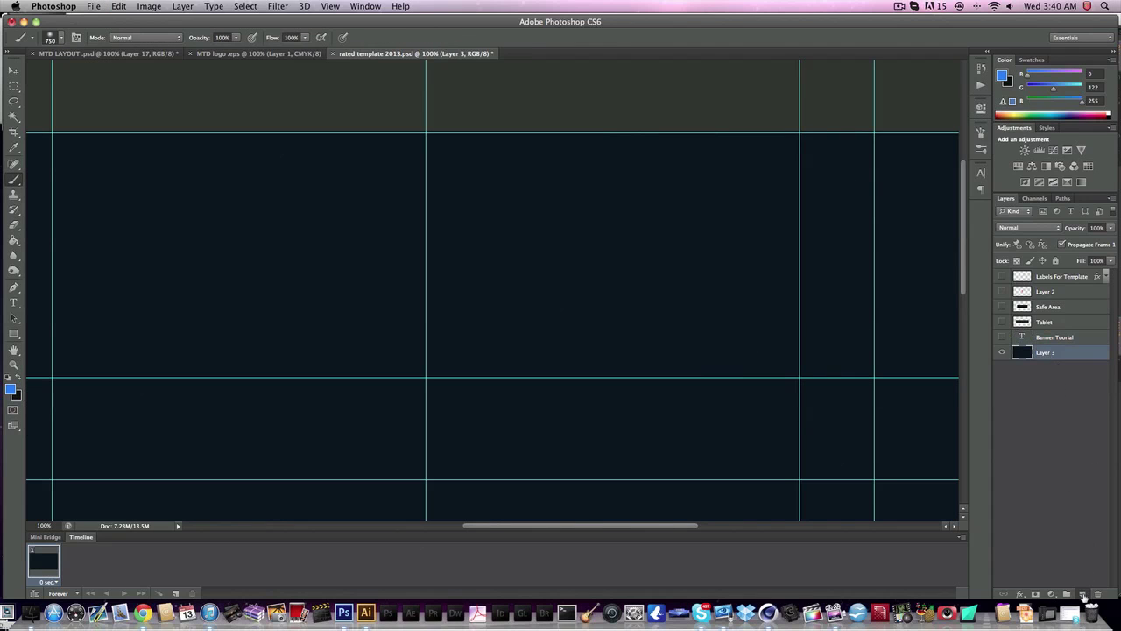
{"action": "left_click", "coordinate": [1084, 595]}
- Paint a single soft blue glow on the new layer, centred on the middle guide intersection
{"action": "scroll", "coordinate": [617, 351], "scroll_direction": "down", "scroll_amount": 5}
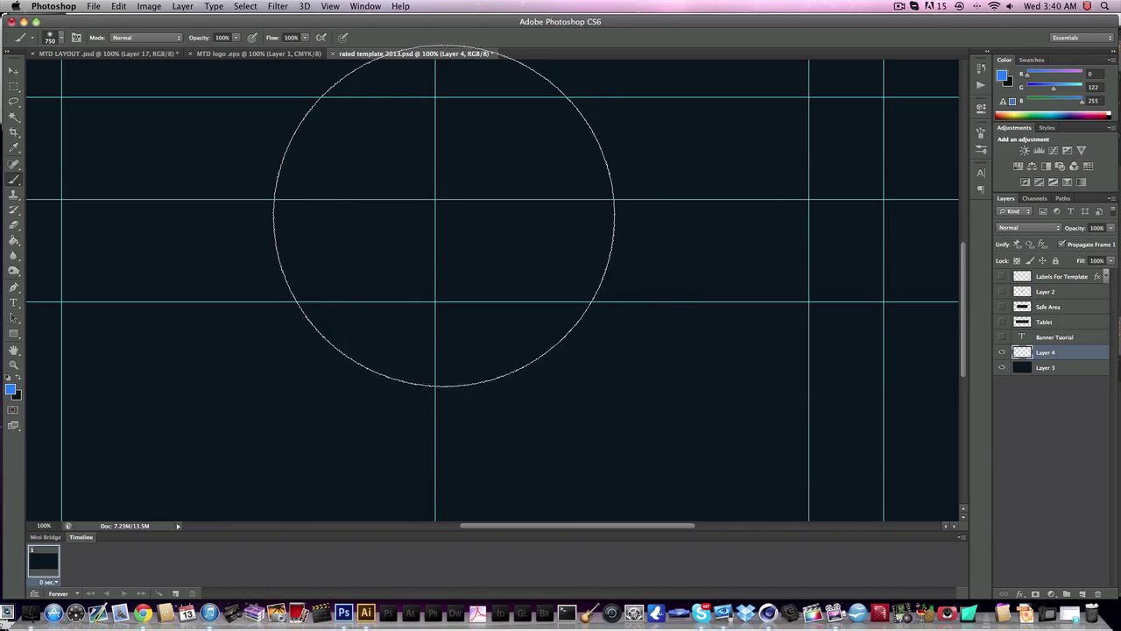
{"action": "scroll", "coordinate": [437, 226], "scroll_direction": "up", "scroll_amount": 1}
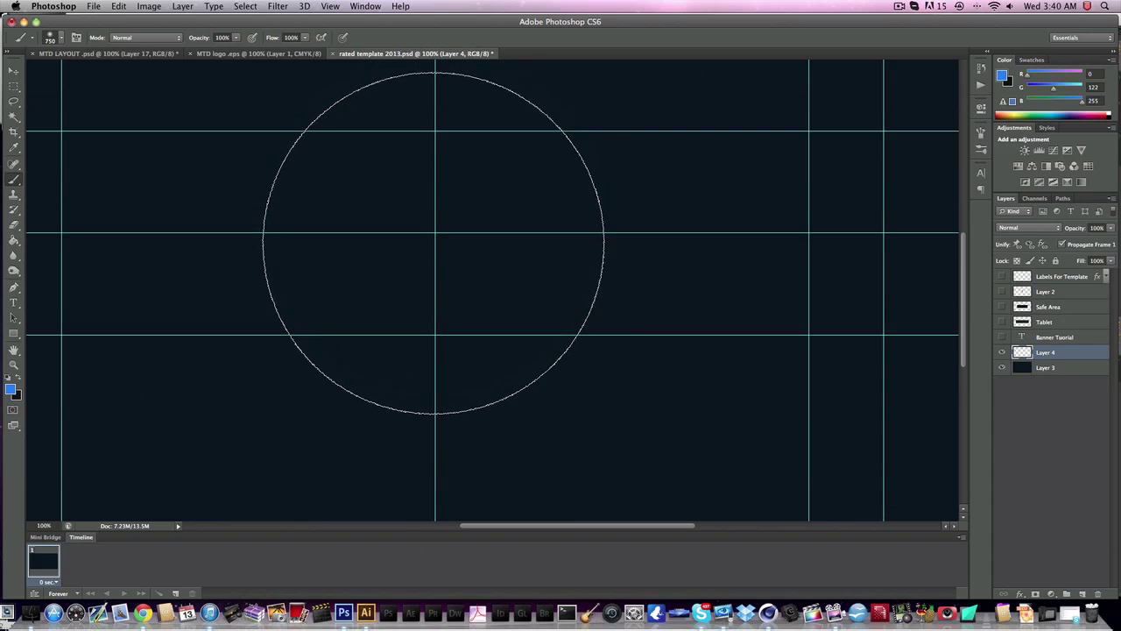
{"action": "left_click", "coordinate": [436, 236]}
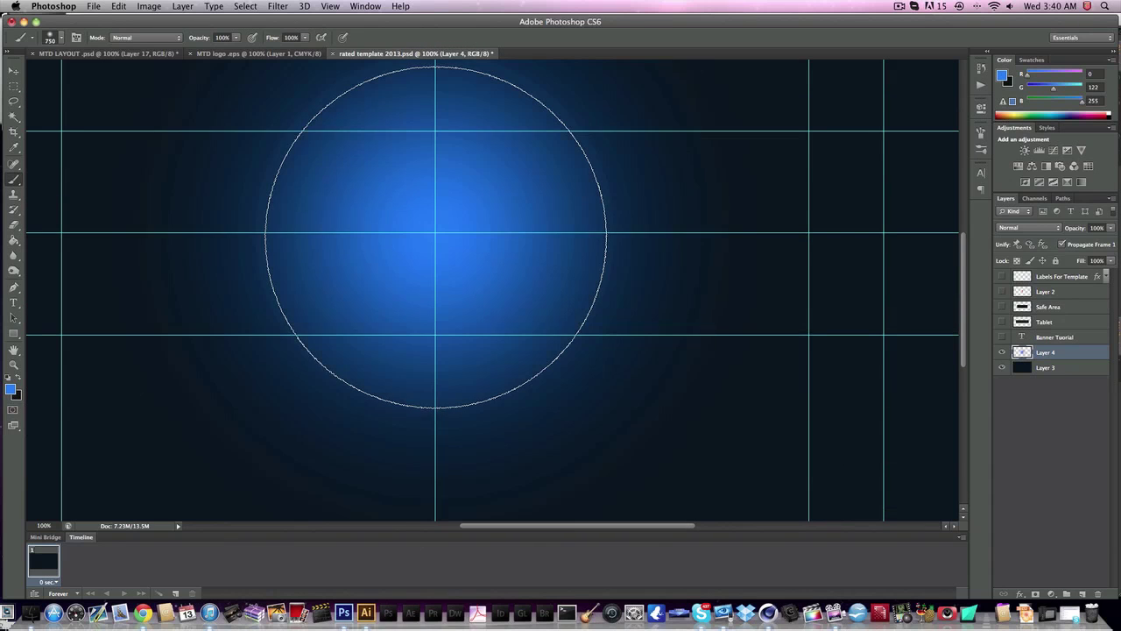
{"action": "scroll", "coordinate": [814, 263], "scroll_direction": "up", "scroll_amount": 3}
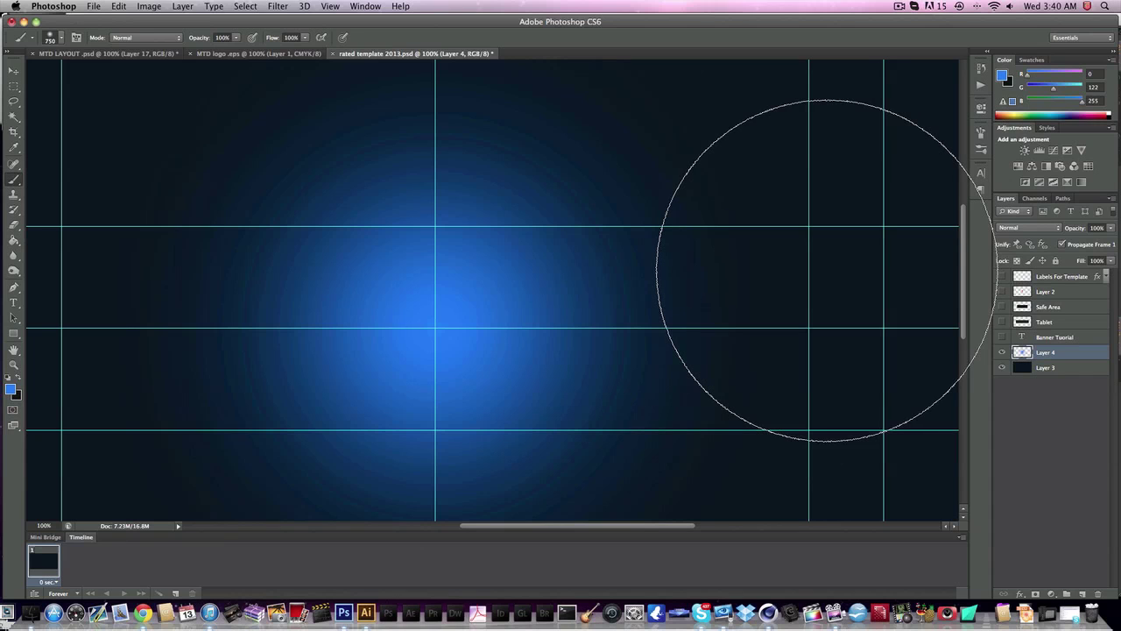
- Scale the blue glow on Layer 4 about its centre to about 87% width and 29% height, flattening it into an ellipse
{"action": "key", "text": "super+t"}
{"action": "scroll", "coordinate": [826, 268], "scroll_direction": "up", "scroll_amount": 6}
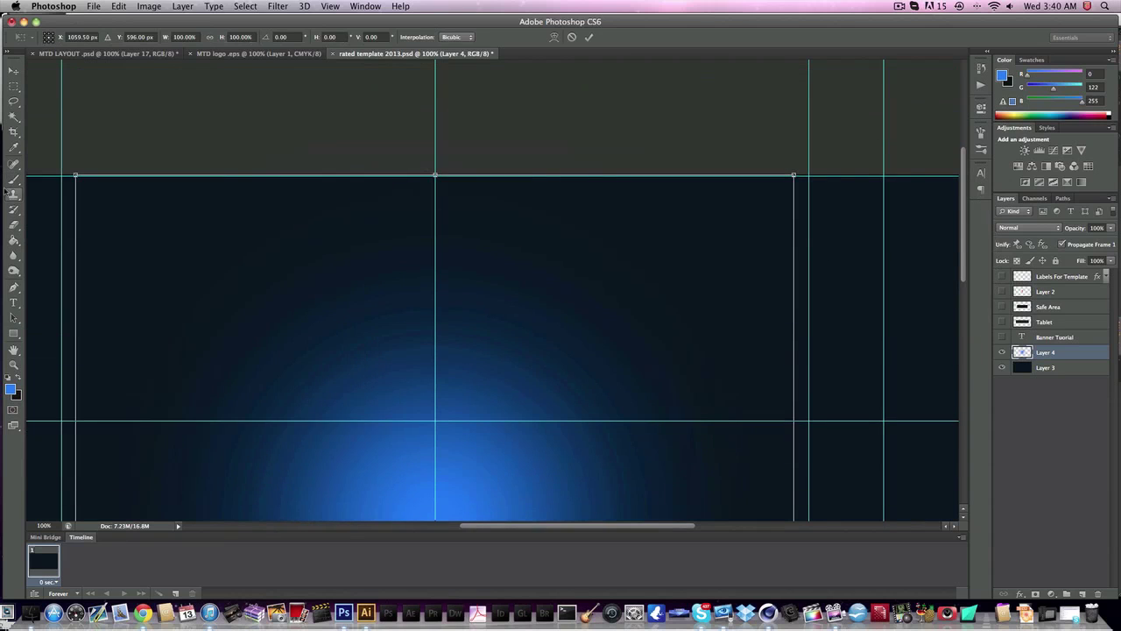
{"action": "left_click_drag", "start_coordinate": [77, 178], "coordinate": [123, 220]}
{"action": "scroll", "coordinate": [369, 236], "scroll_direction": "down", "scroll_amount": 4}
{"action": "scroll", "coordinate": [456, 159], "scroll_direction": "up", "scroll_amount": 1}
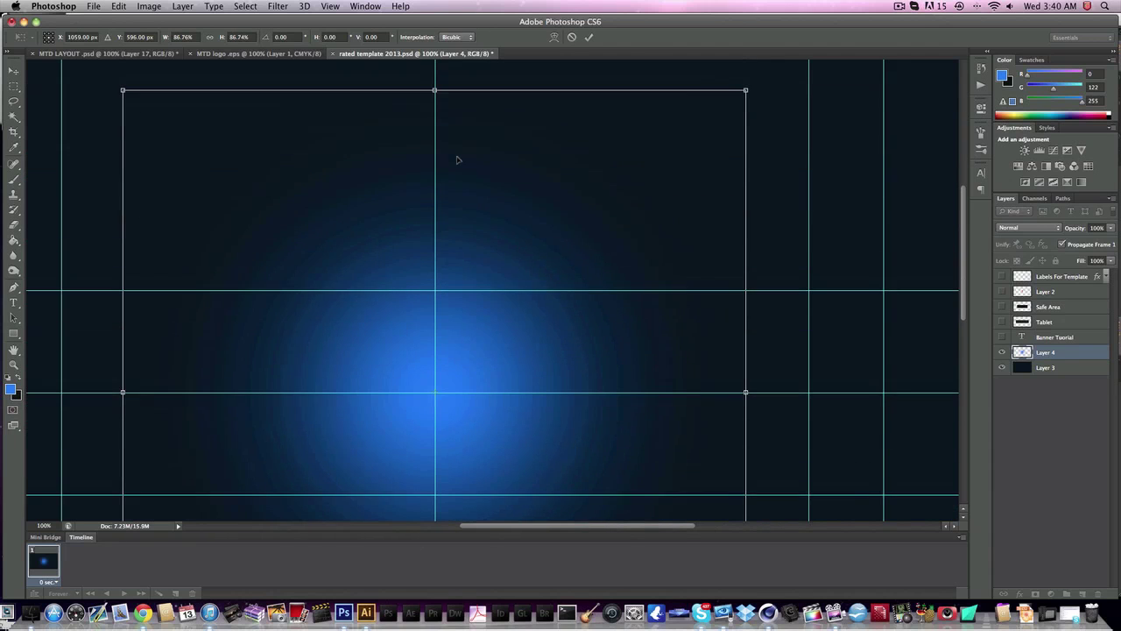
{"action": "left_click_drag", "start_coordinate": [434, 90], "coordinate": [442, 275]}
{"action": "key", "text": "super+z"}
{"action": "left_click_drag", "start_coordinate": [434, 89], "coordinate": [437, 293]}
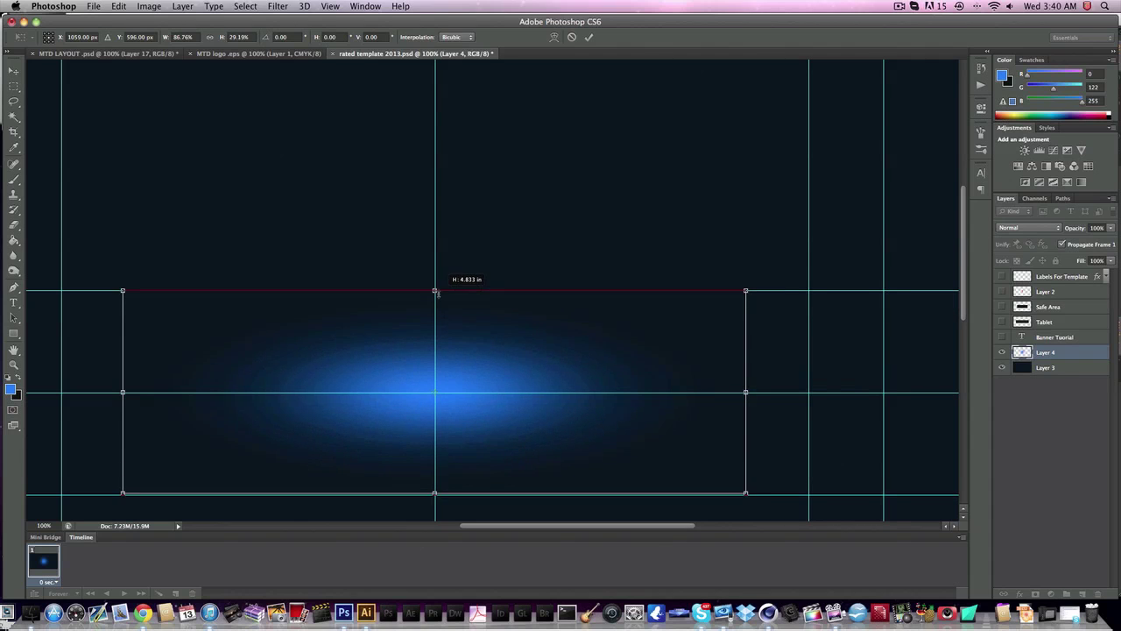
{"action": "key", "text": "Return"}
- Set Layer 4's opacity to 35% and merge it down into Layer 3
{"action": "scroll", "coordinate": [495, 325], "scroll_direction": "left", "scroll_amount": 3}
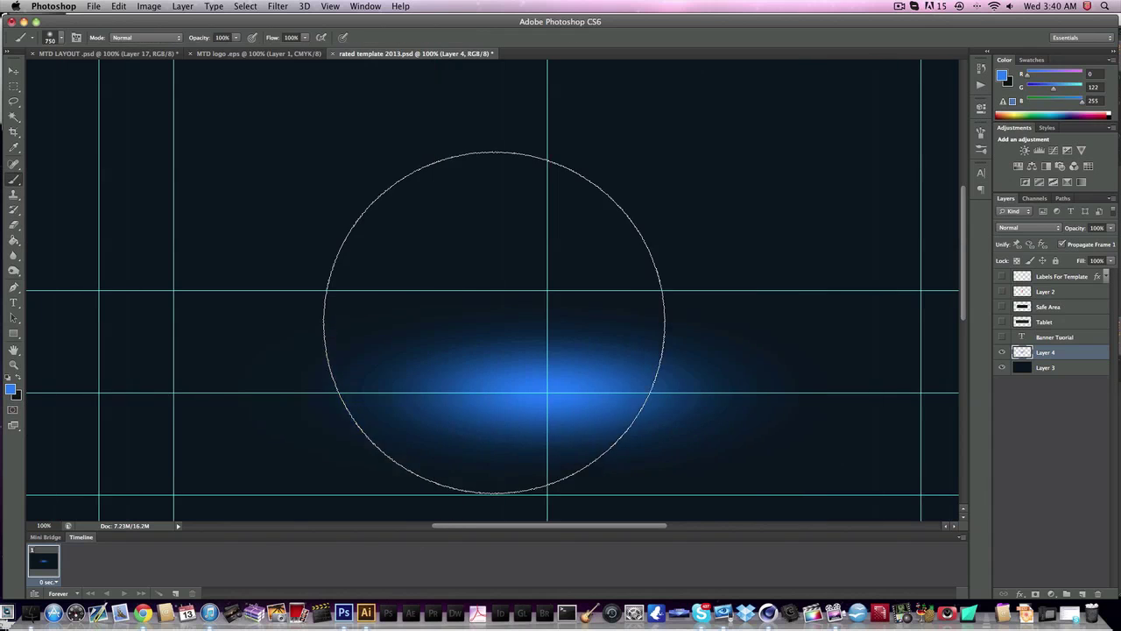
{"action": "left_click", "coordinate": [14, 71]}
{"action": "scroll", "coordinate": [589, 340], "scroll_direction": "down", "scroll_amount": 2}
{"action": "scroll", "coordinate": [589, 340], "scroll_direction": "down", "scroll_amount": 2}
{"action": "scroll", "coordinate": [588, 339], "scroll_direction": "right", "scroll_amount": 3}
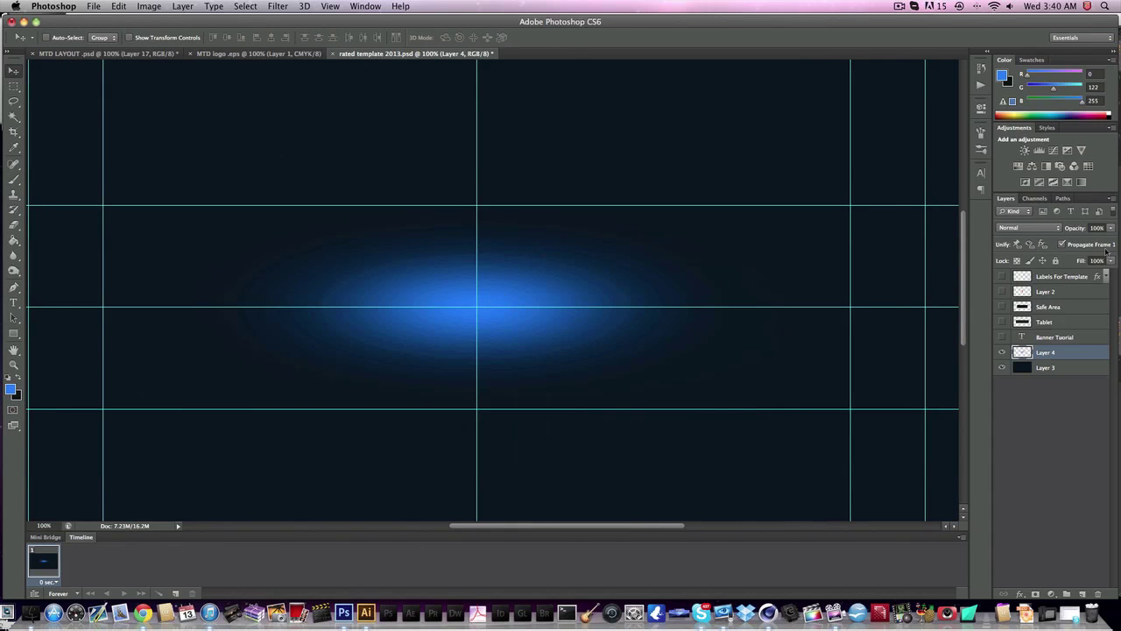
{"action": "type", "text": "35"}
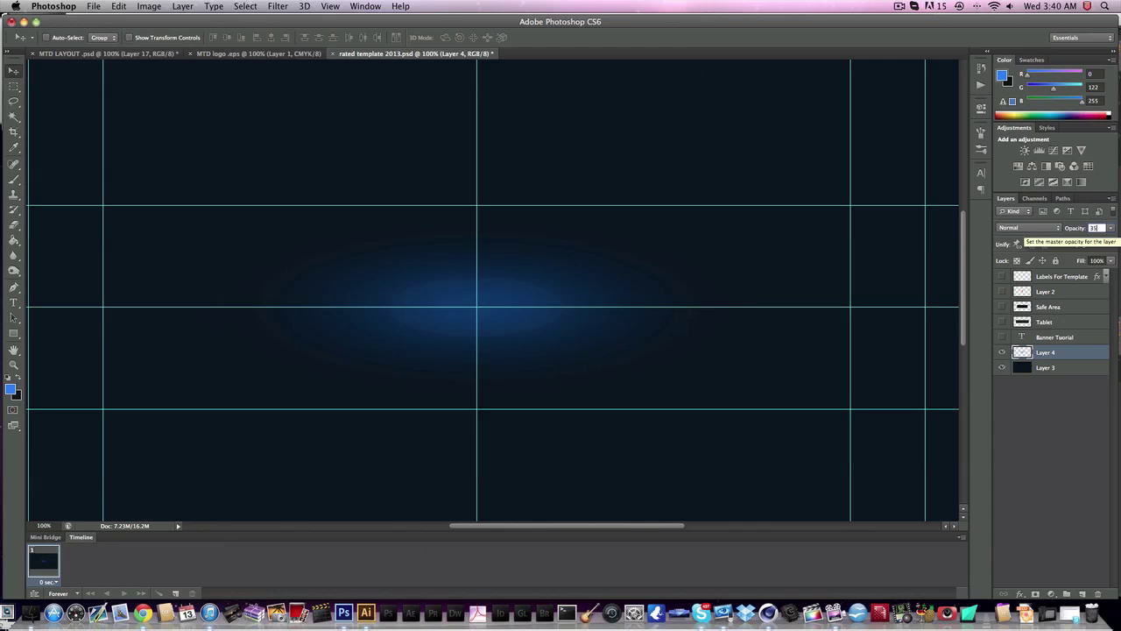
{"action": "key", "text": "Return"}
{"action": "right_click", "coordinate": [1065, 352]}
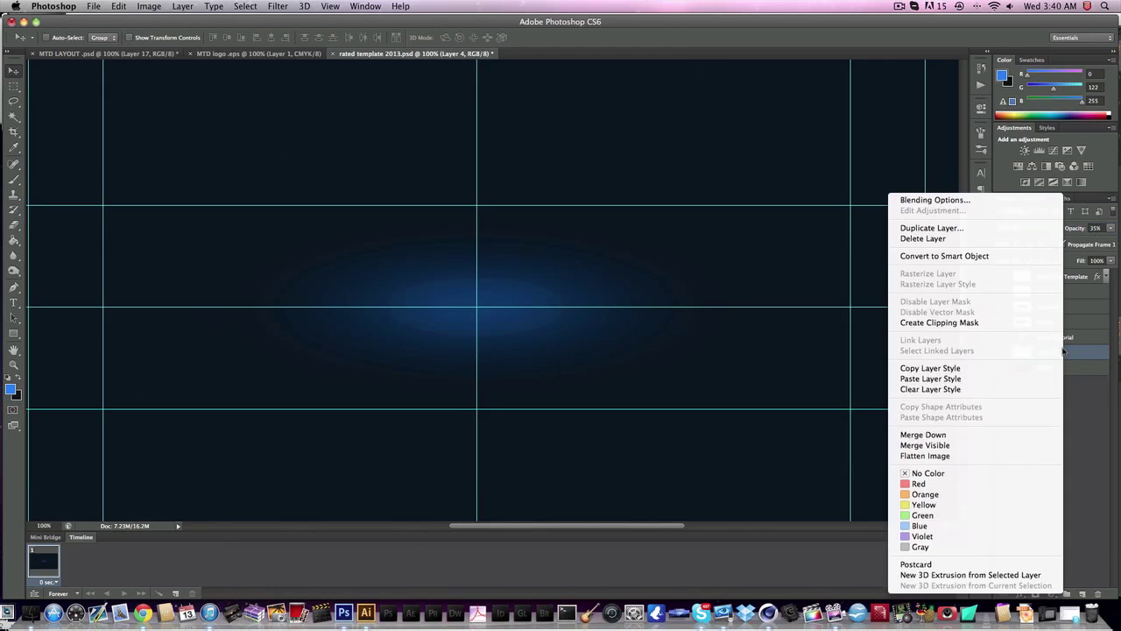
{"action": "left_click", "coordinate": [920, 428]}
- Apply the Spatter brush-strokes filter to Layer 3 with a spray radius of 3 and smoothness of 1
{"action": "left_click", "coordinate": [214, 6]}
{"action": "mouse_move", "coordinate": [284, 4]}
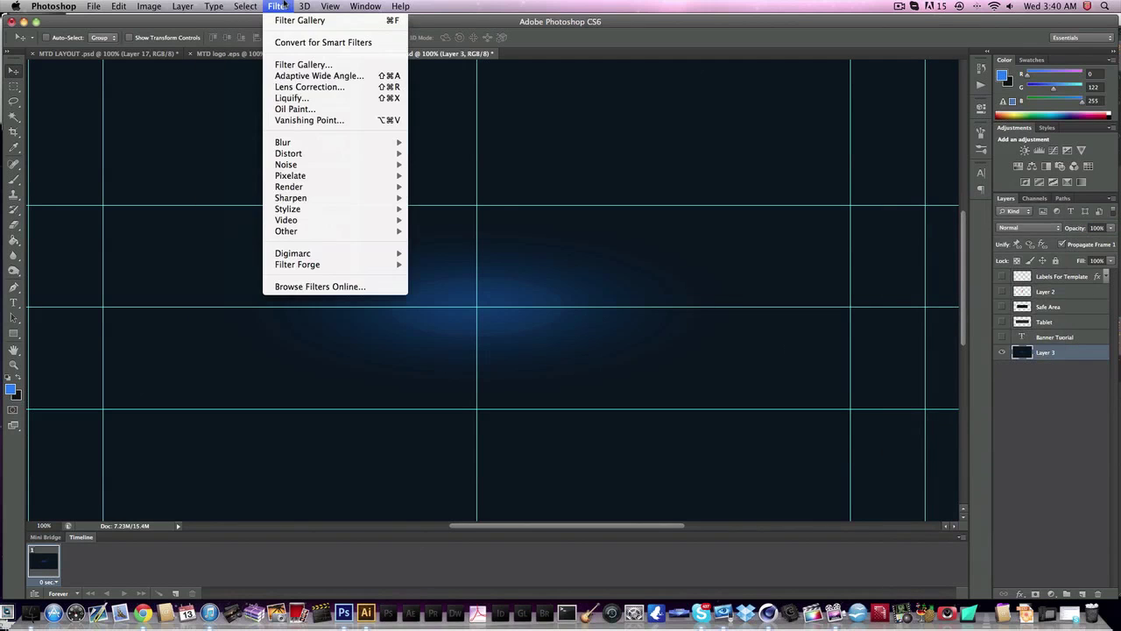
{"action": "left_click", "coordinate": [304, 65]}
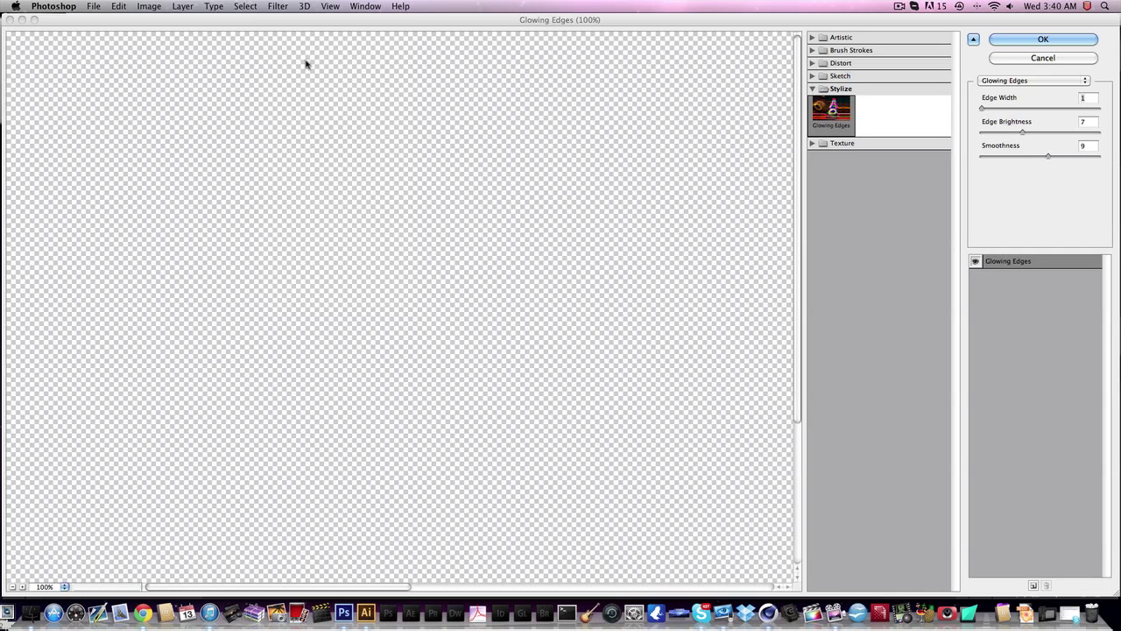
{"action": "left_click", "coordinate": [826, 89]}
{"action": "left_click", "coordinate": [843, 50]}
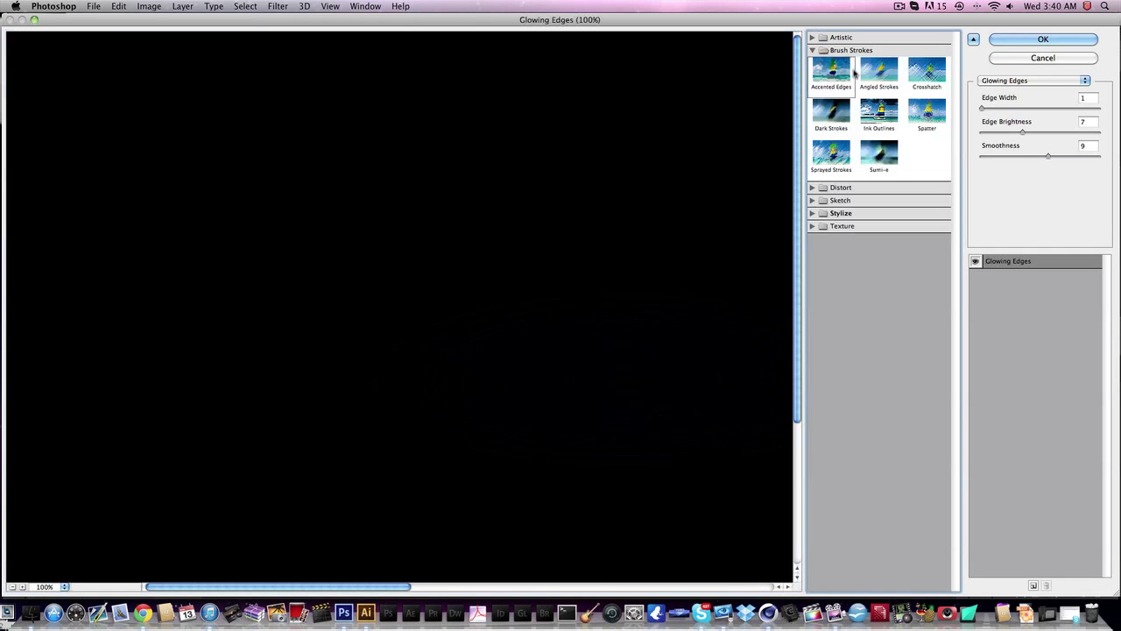
{"action": "left_click", "coordinate": [927, 112]}
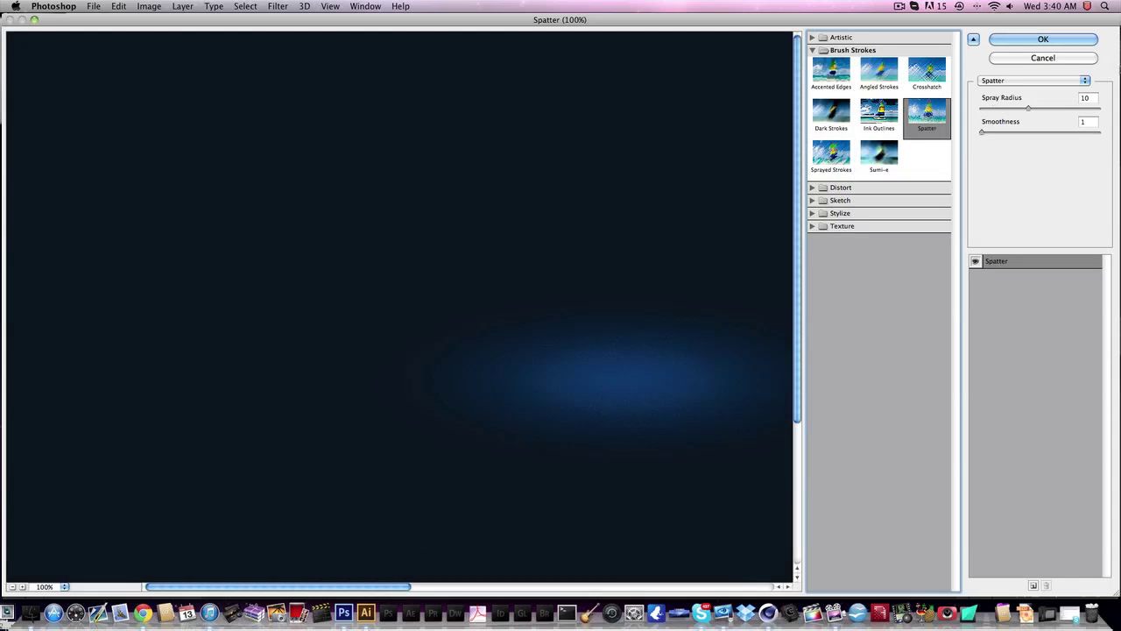
{"action": "type", "text": "5"}
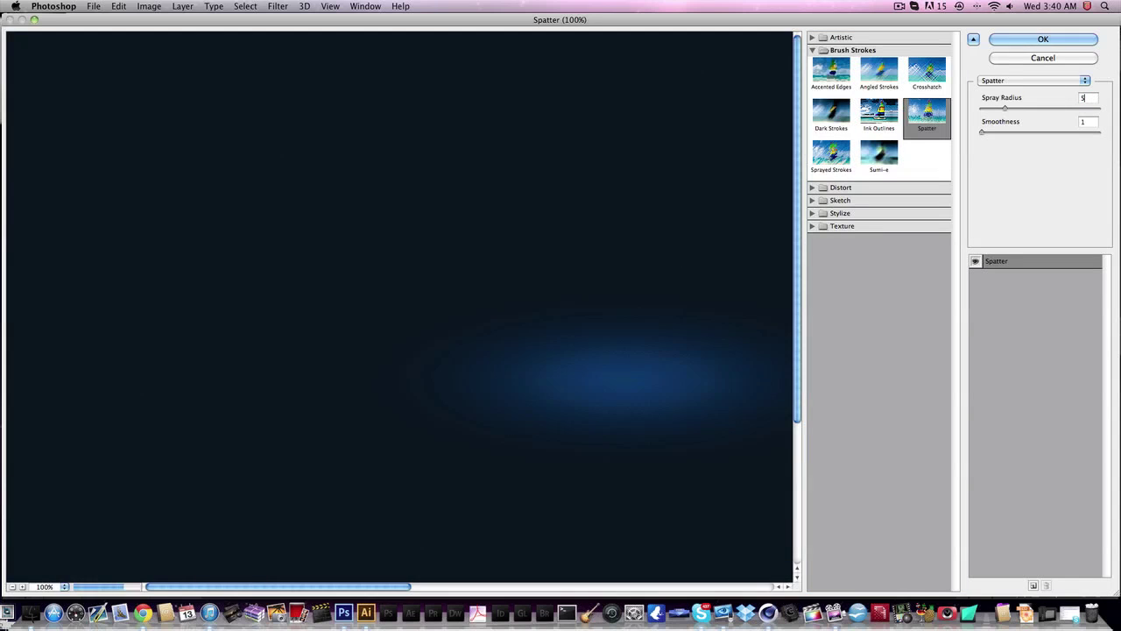
{"action": "left_click_drag", "start_coordinate": [1087, 99], "coordinate": [1071, 100]}
{"action": "type", "text": "3"}
{"action": "left_click", "coordinate": [1042, 39]}
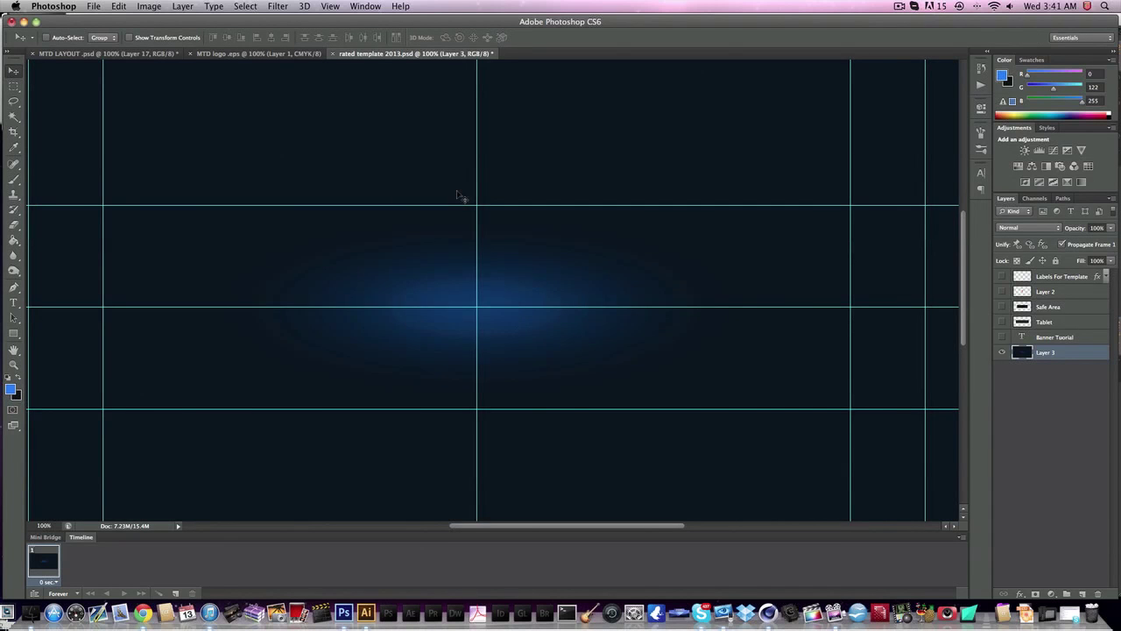
- Add a new layer above Layer 3 and choose the 559 px diagonal line preset for the Brush tool
{"action": "scroll", "coordinate": [459, 195], "scroll_direction": "left", "scroll_amount": 3}
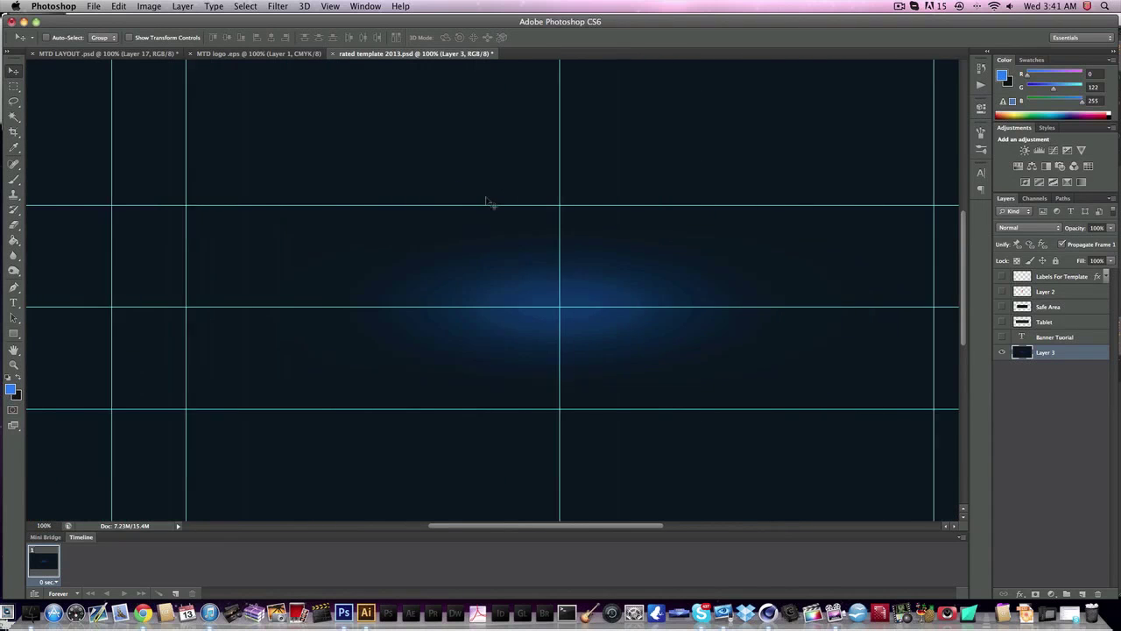
{"action": "scroll", "coordinate": [489, 202], "scroll_direction": "right", "scroll_amount": 2}
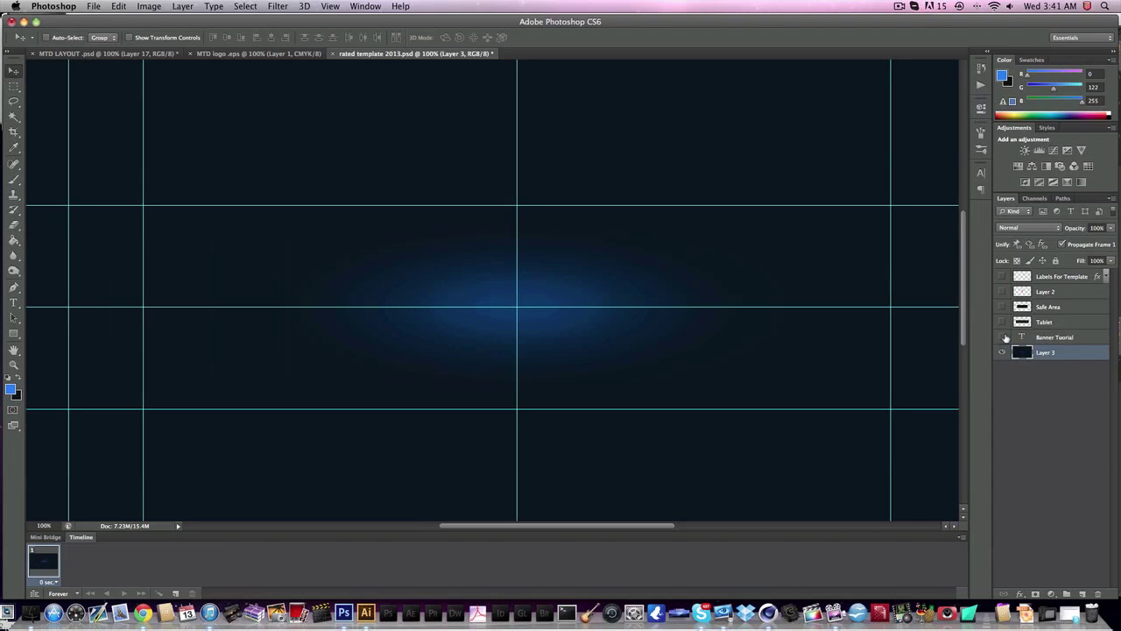
{"action": "left_click", "coordinate": [1083, 593]}
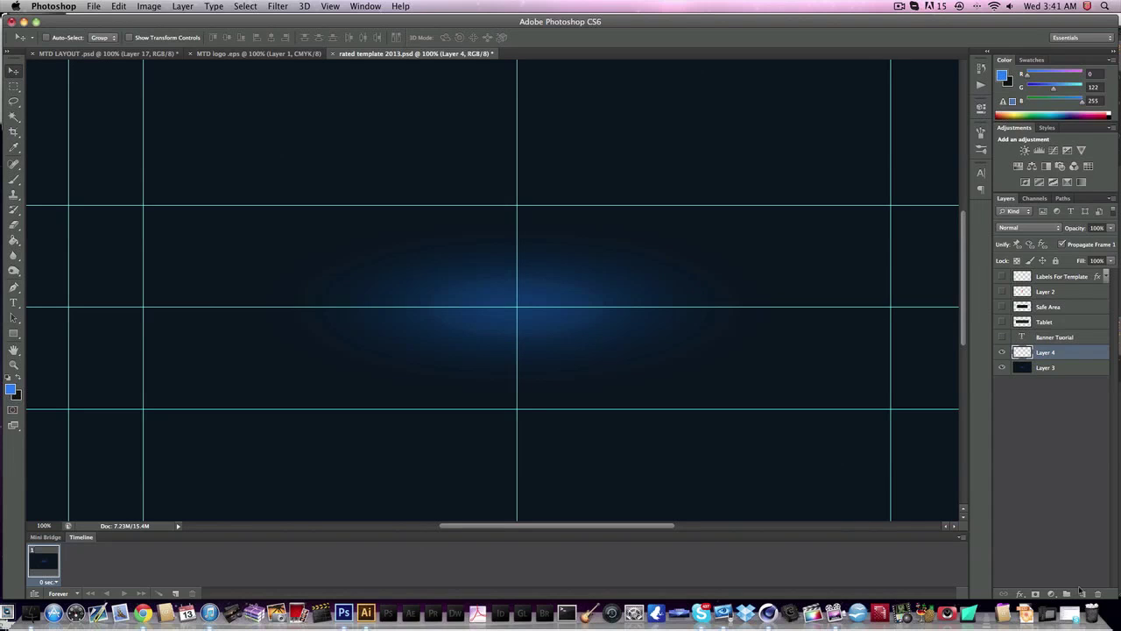
{"action": "left_click", "coordinate": [11, 179]}
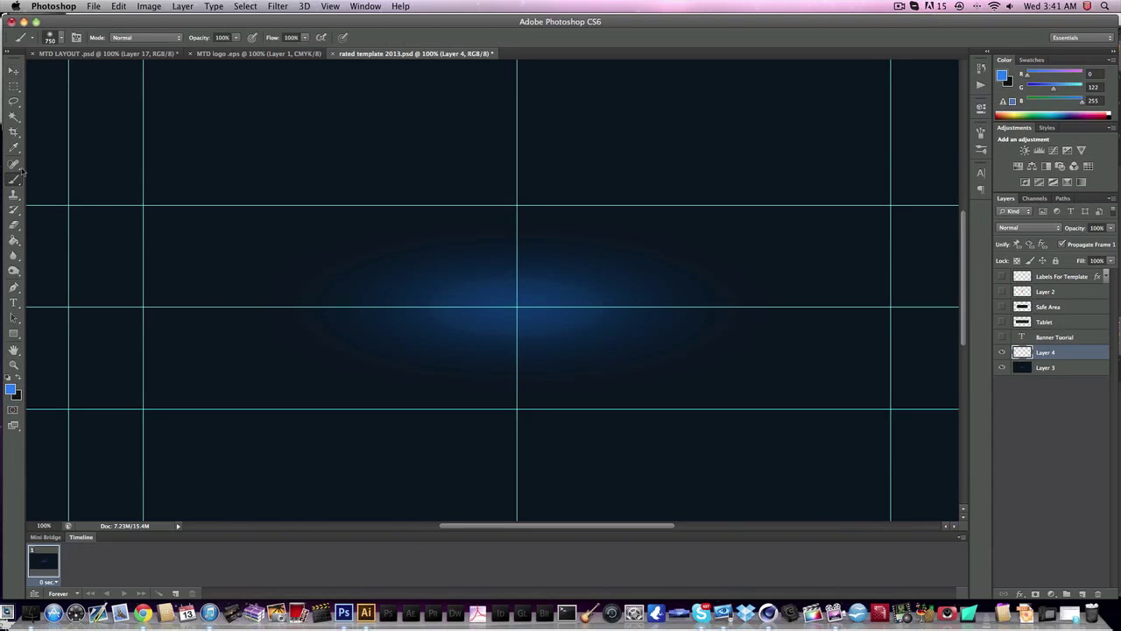
{"action": "left_click", "coordinate": [61, 40]}
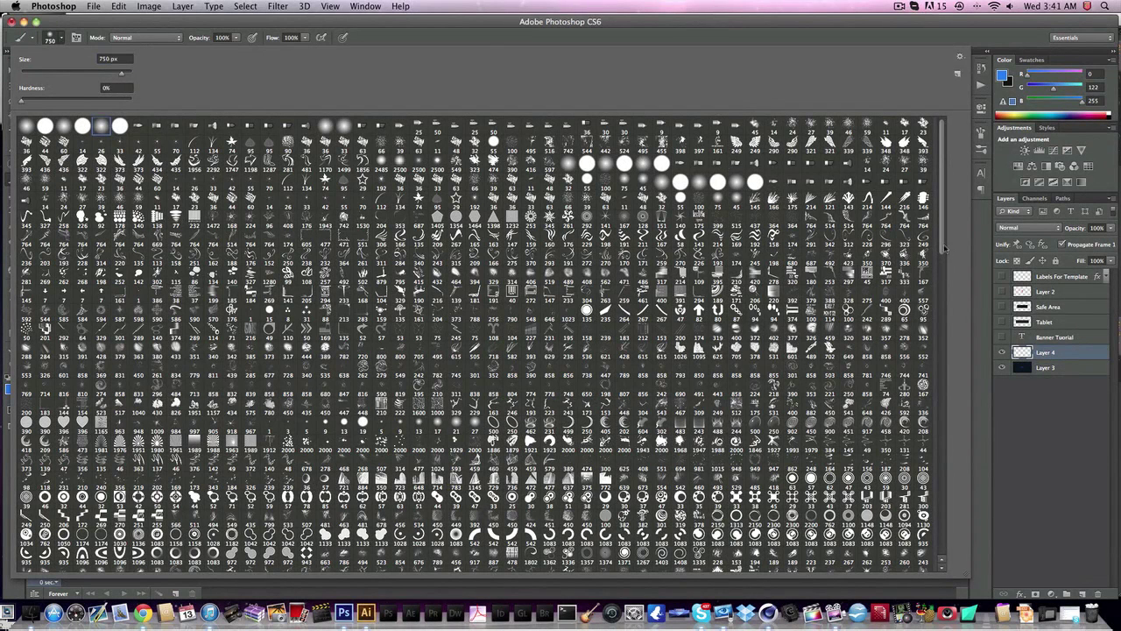
{"action": "left_click_drag", "start_coordinate": [942, 249], "coordinate": [941, 553]}
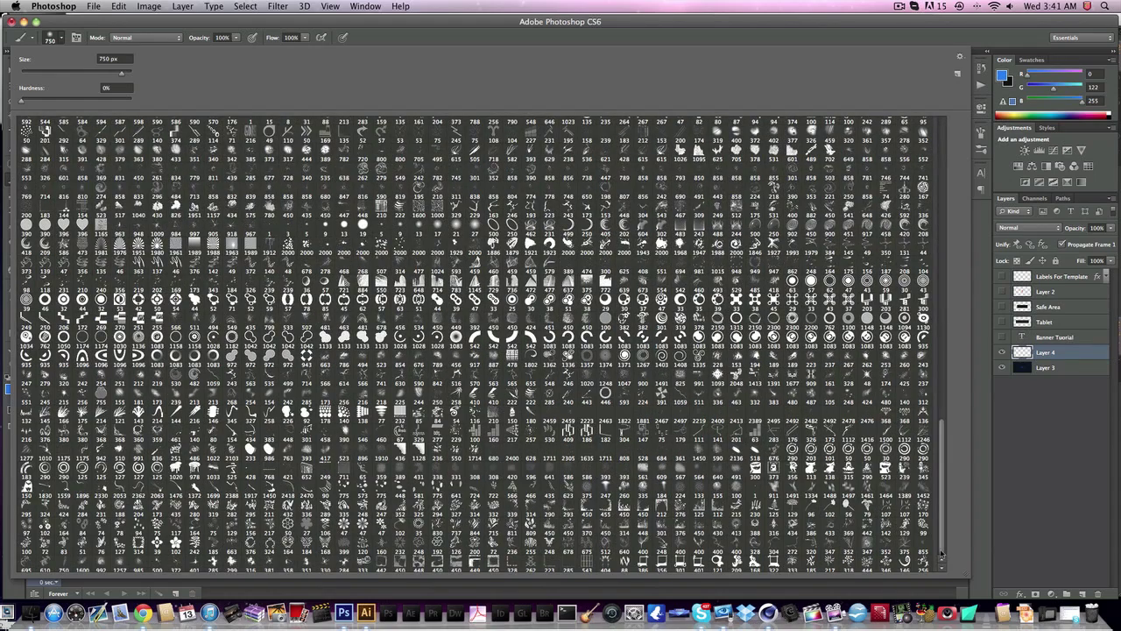
{"action": "scroll", "coordinate": [751, 524], "scroll_direction": "down", "scroll_amount": 5}
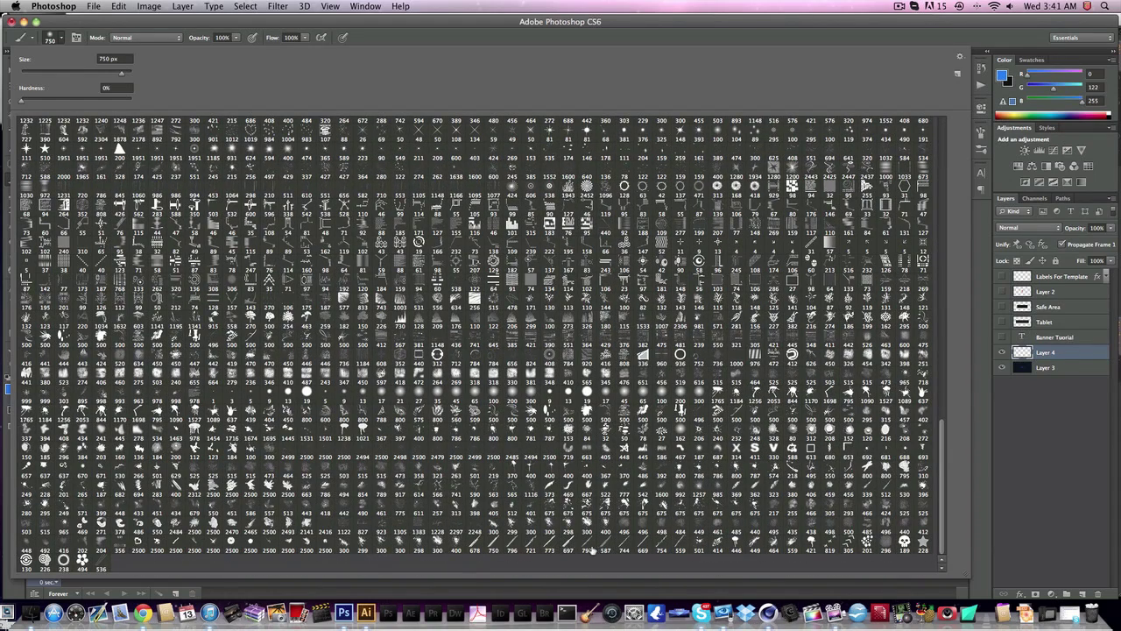
{"action": "left_click", "coordinate": [830, 543]}
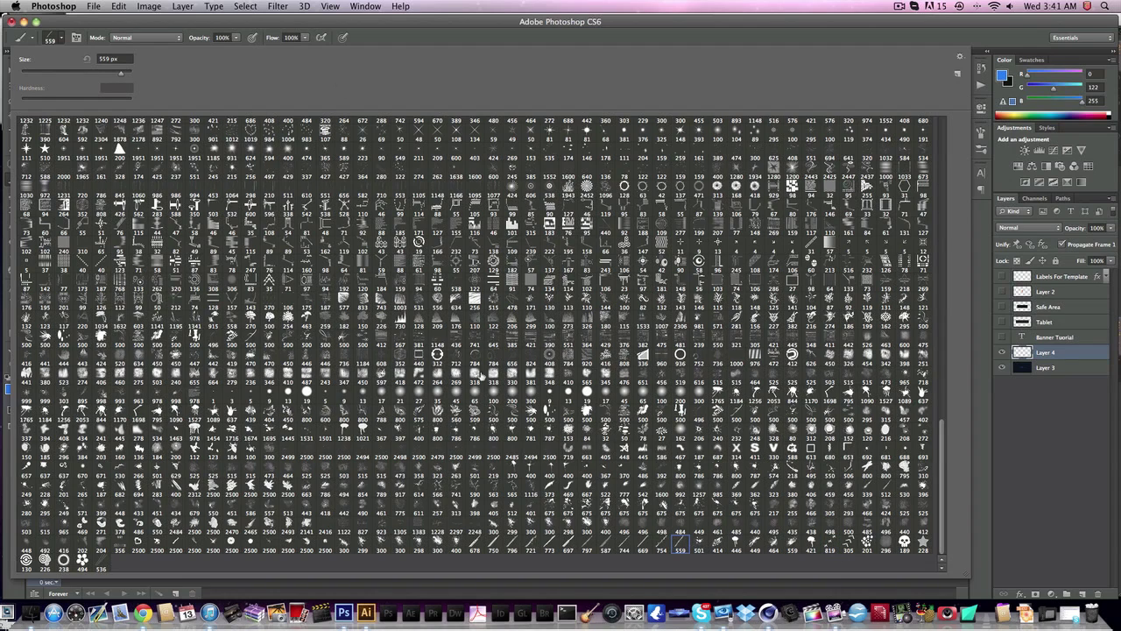
{"action": "left_click", "coordinate": [289, 21]}
- Set the foreground colour to white (ffffff) and stamp the diagonal line brush once at the left part of the banner
{"action": "scroll", "coordinate": [293, 204], "scroll_direction": "left", "scroll_amount": 4}
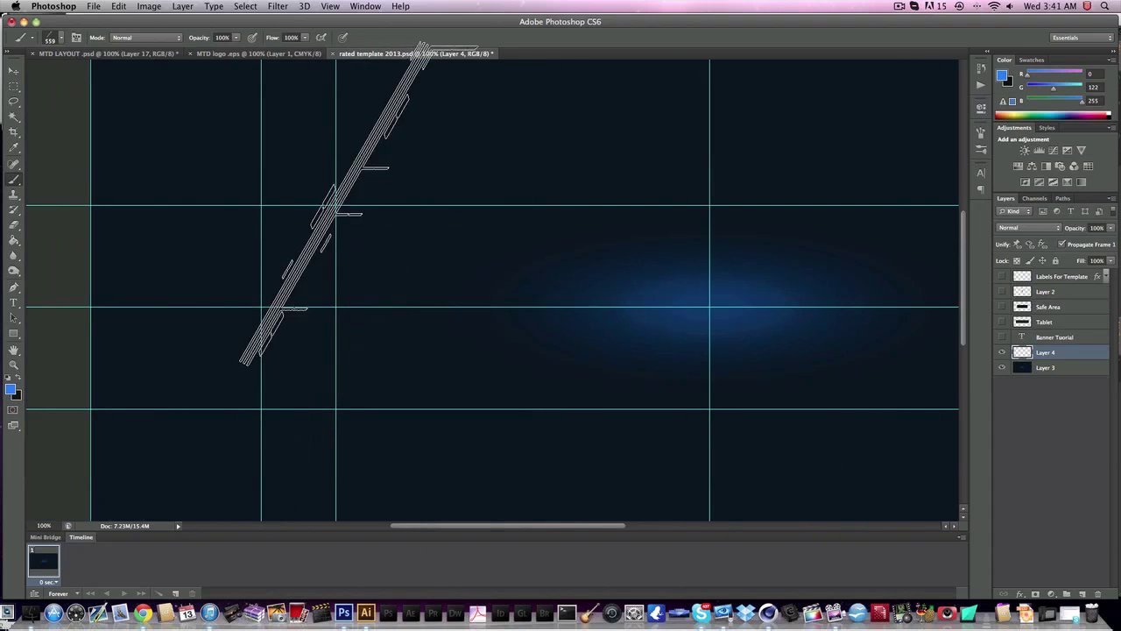
{"action": "left_click", "coordinate": [10, 389]}
{"action": "left_click_drag", "start_coordinate": [666, 438], "coordinate": [426, 271]}
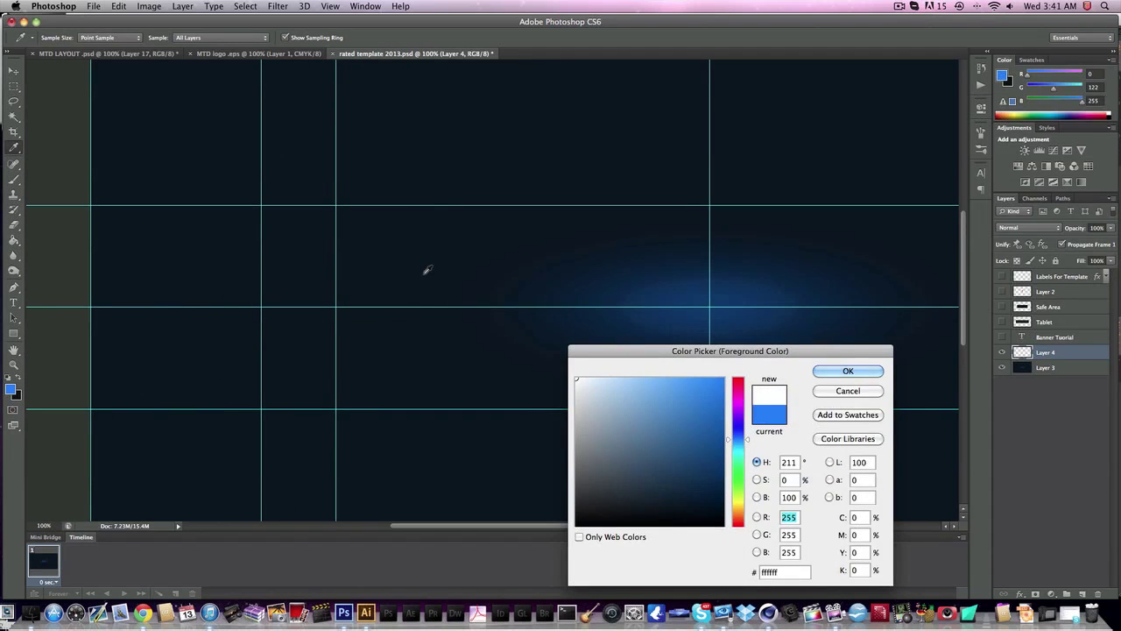
{"action": "key", "text": "Return"}
{"action": "left_click", "coordinate": [304, 335]}
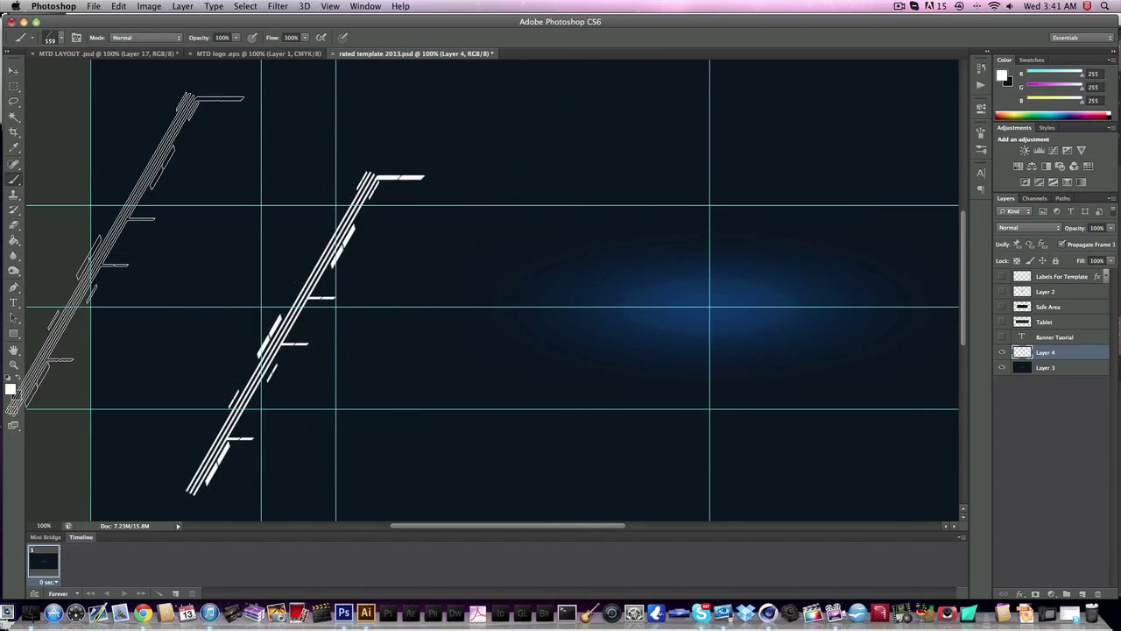
- Stamp the 744 px diagonal dashed brush once in light grey (RGB 187, 187, 187) just left of the white lines
{"action": "left_click", "coordinate": [58, 39]}
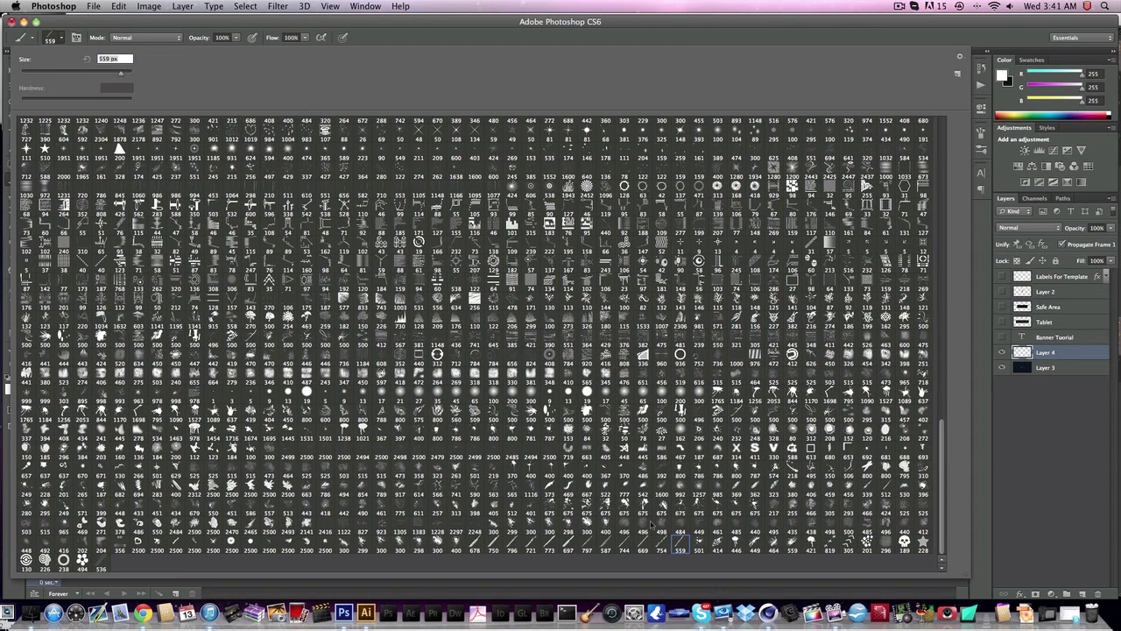
{"action": "left_click", "coordinate": [625, 543]}
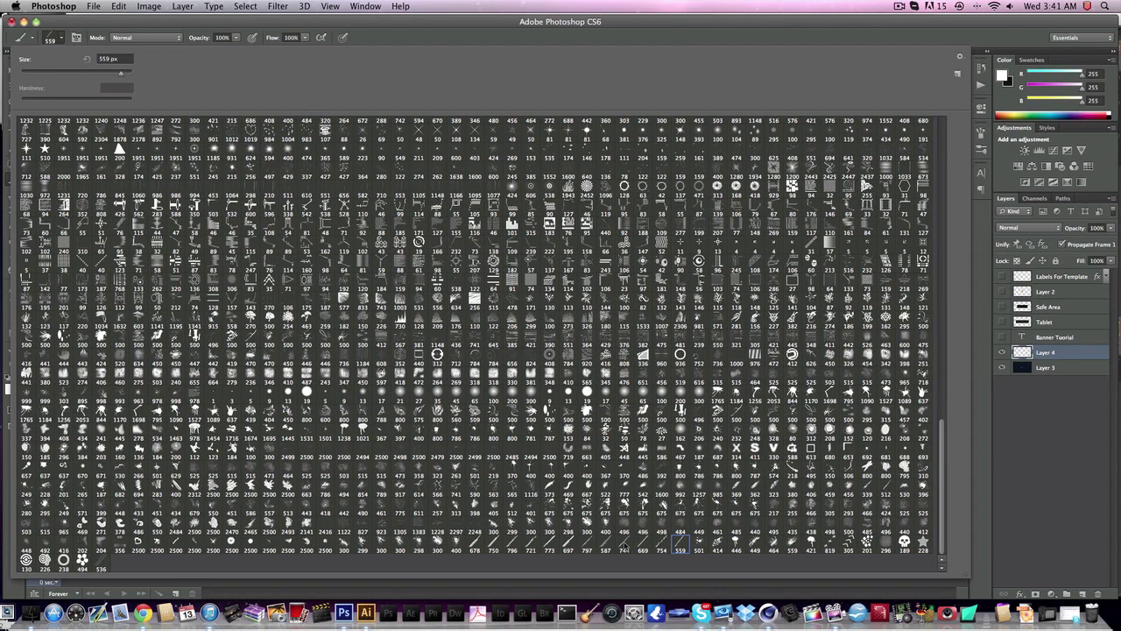
{"action": "left_click", "coordinate": [371, 37]}
{"action": "scroll", "coordinate": [290, 226], "scroll_direction": "up", "scroll_amount": 2}
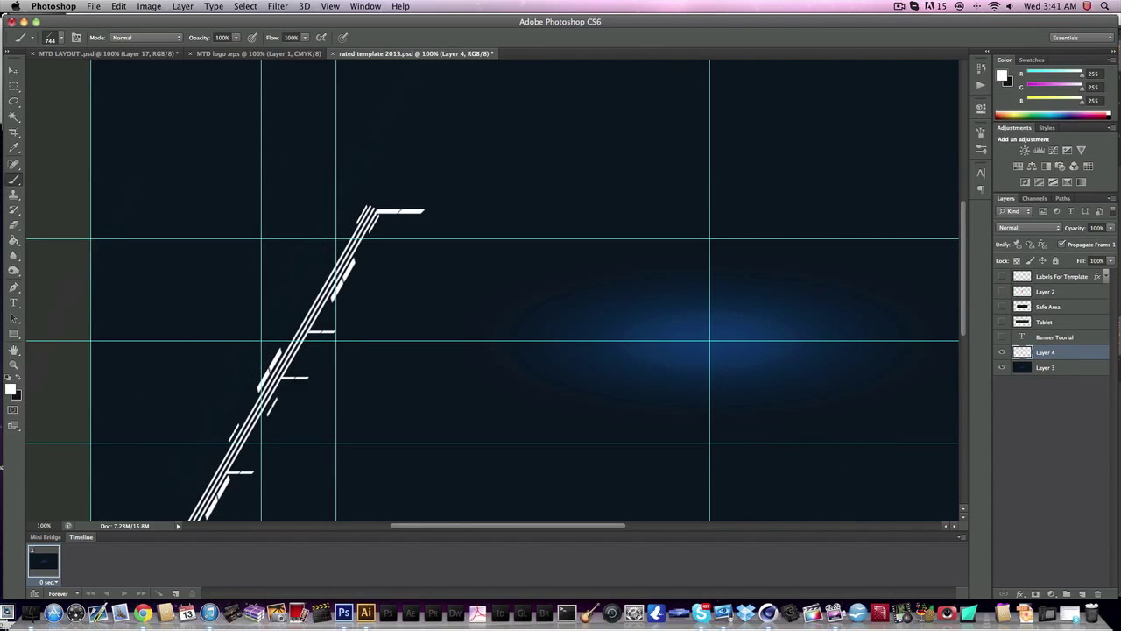
{"action": "left_click", "coordinate": [10, 390]}
{"action": "left_click_drag", "start_coordinate": [579, 411], "coordinate": [505, 418]}
{"action": "key", "text": "Return"}
{"action": "key", "text": "b"}
{"action": "left_click", "coordinate": [285, 298]}
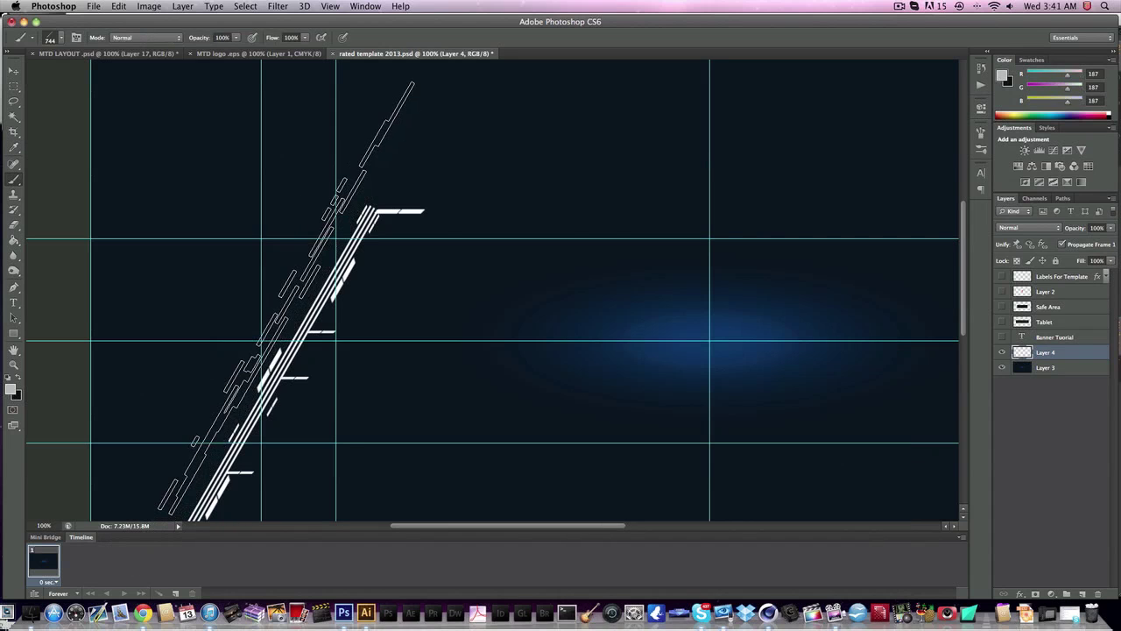
- Stamp the 678 px diagonal bar brush once in darker grey (727272) to the lower right of the white lines
{"action": "scroll", "coordinate": [564, 305], "scroll_direction": "down", "scroll_amount": 5}
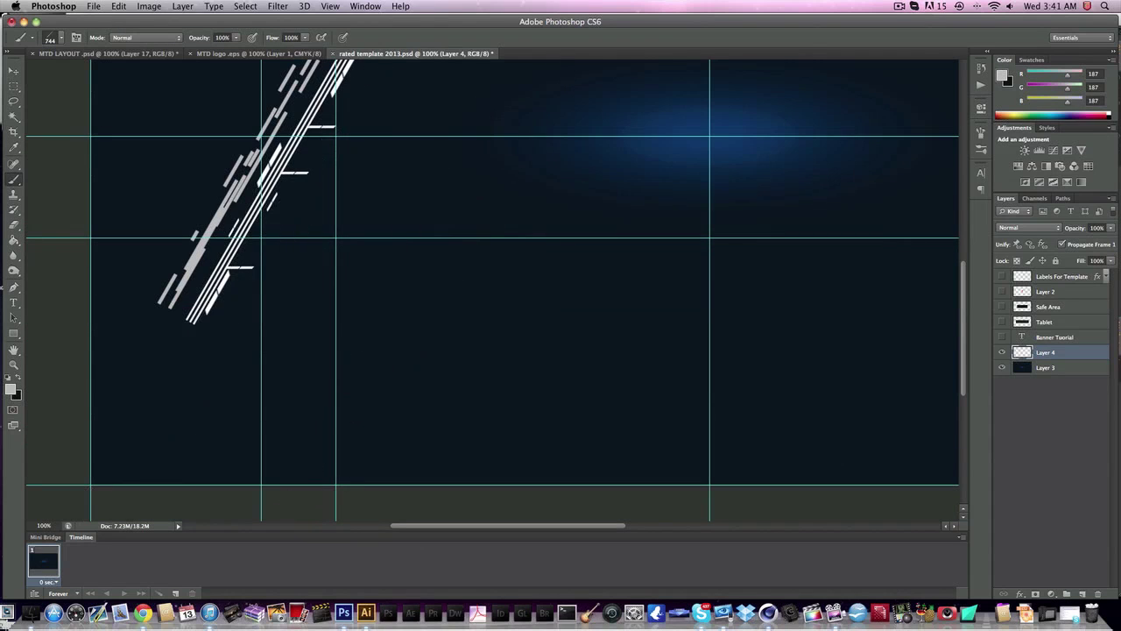
{"action": "left_click", "coordinate": [10, 391]}
{"action": "left_click_drag", "start_coordinate": [618, 438], "coordinate": [540, 458]}
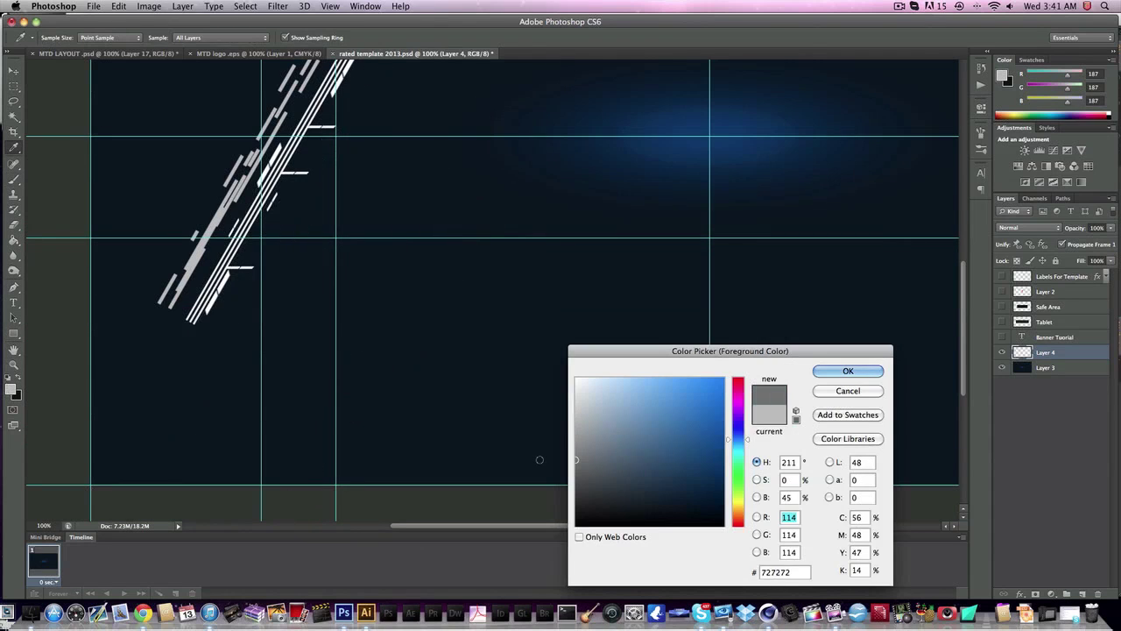
{"action": "key", "text": "Return"}
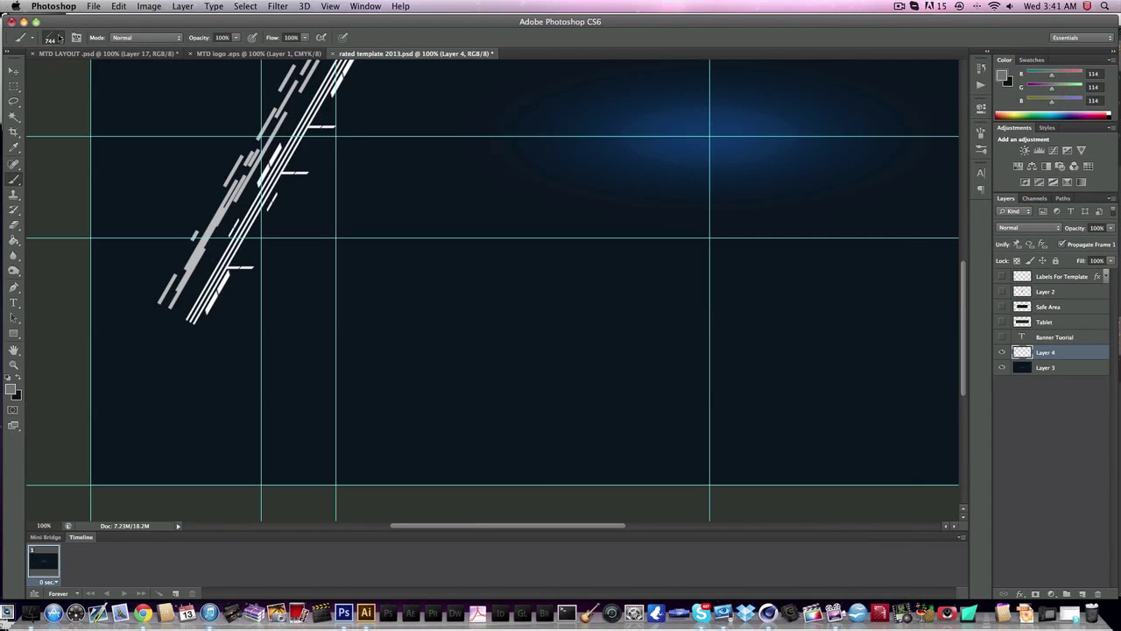
{"action": "right_click", "coordinate": [358, 273]}
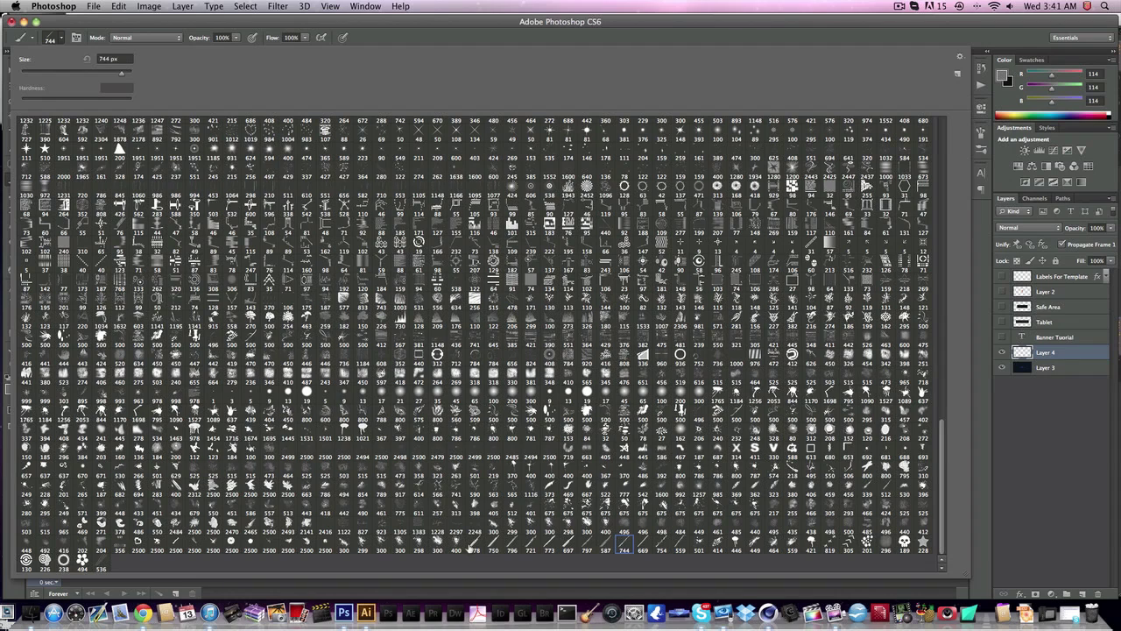
{"action": "left_click", "coordinate": [473, 543]}
{"action": "left_click", "coordinate": [95, 21]}
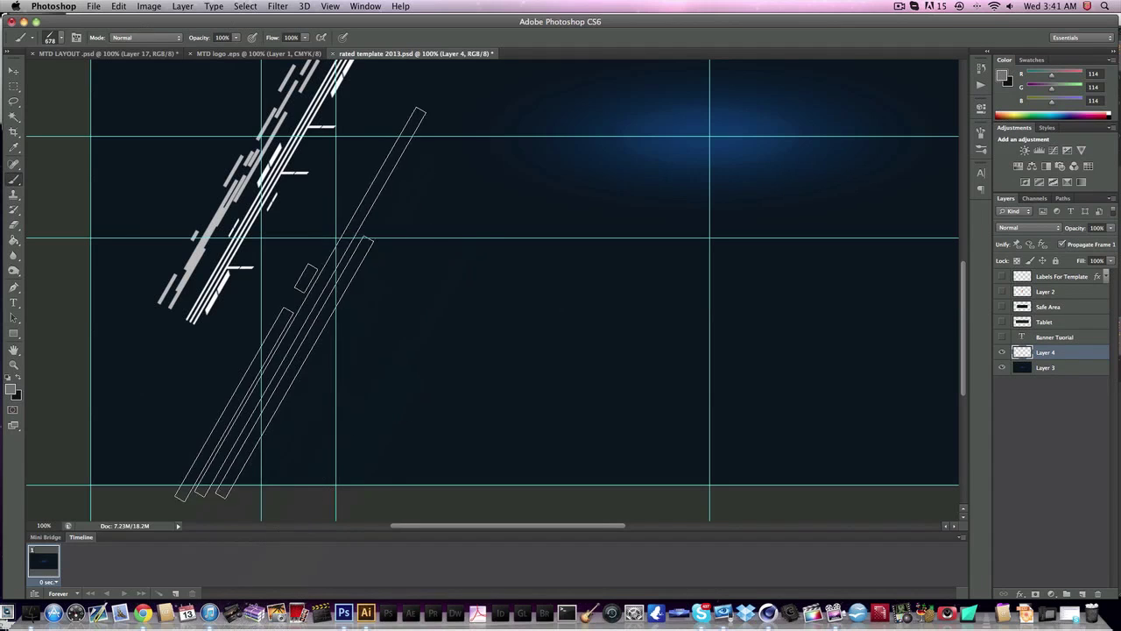
{"action": "left_click", "coordinate": [278, 261]}
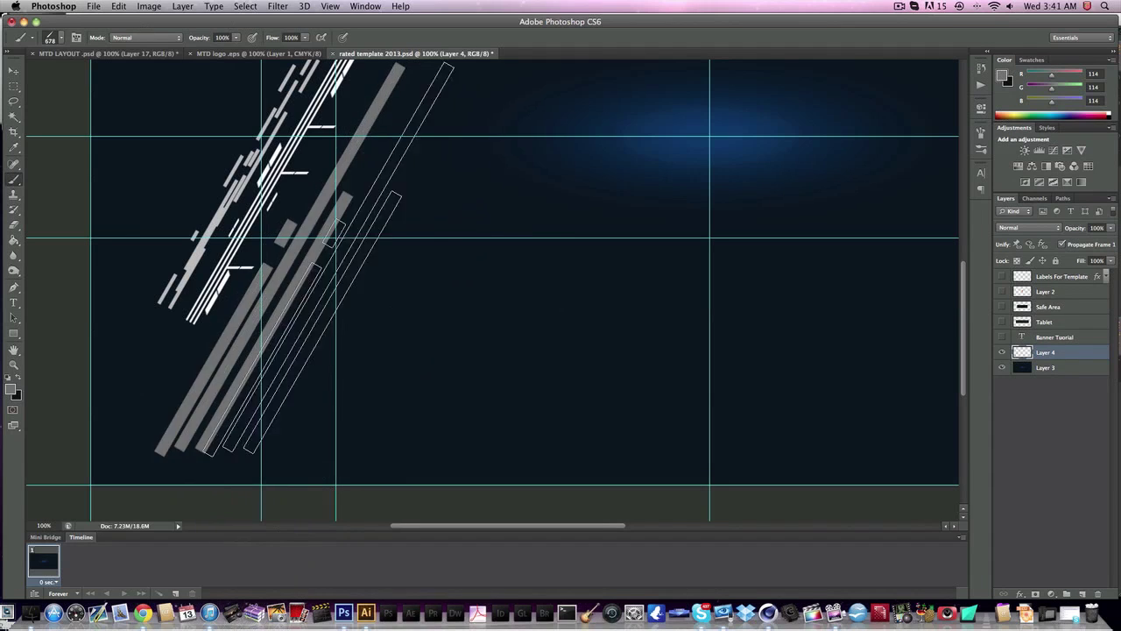
{"action": "scroll", "coordinate": [505, 268], "scroll_direction": "up", "scroll_amount": 5}
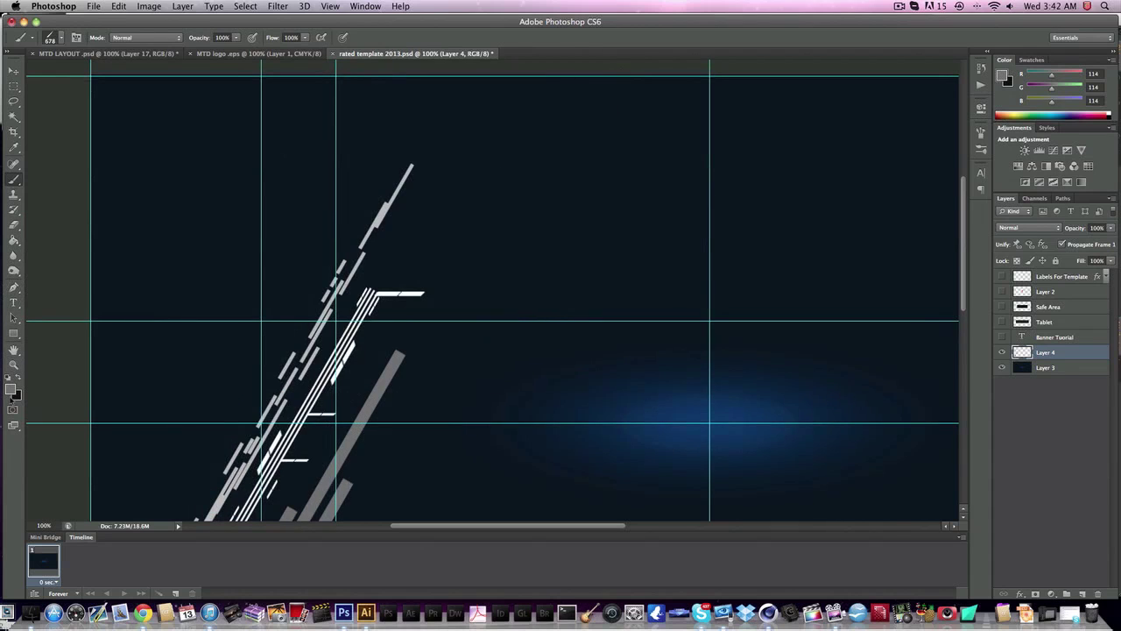
- Stamp the 669 px diagonal line brush once in white (RGB 255, 255, 255) just to the right of the dark grey bars
{"action": "left_click", "coordinate": [12, 390]}
{"action": "left_click", "coordinate": [577, 378]}
{"action": "left_click", "coordinate": [848, 371]}
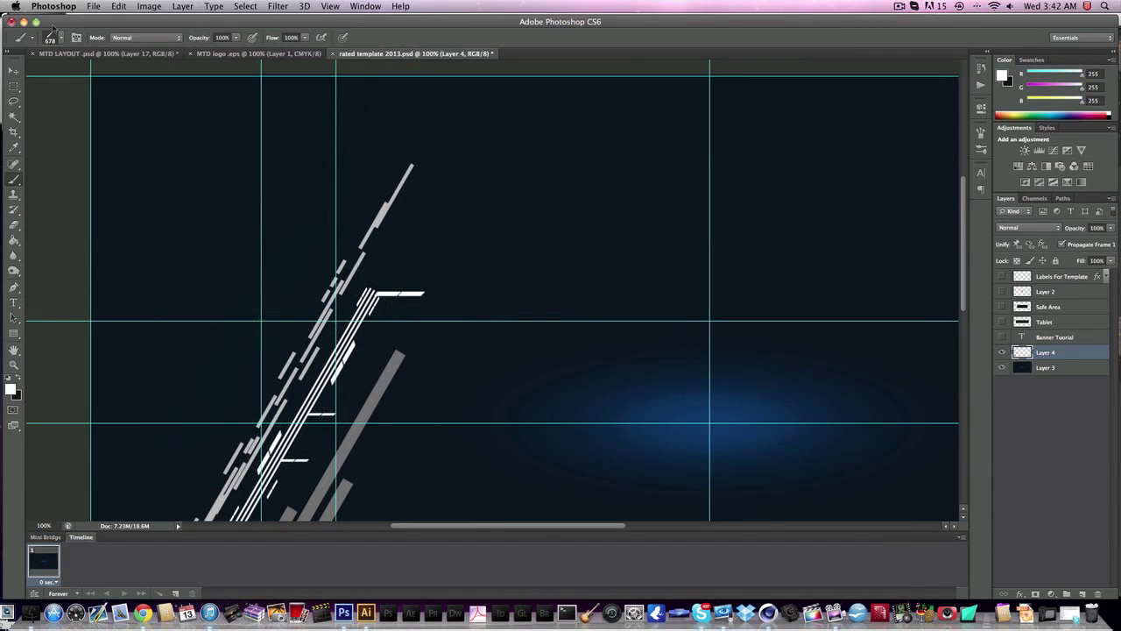
{"action": "right_click", "coordinate": [445, 298]}
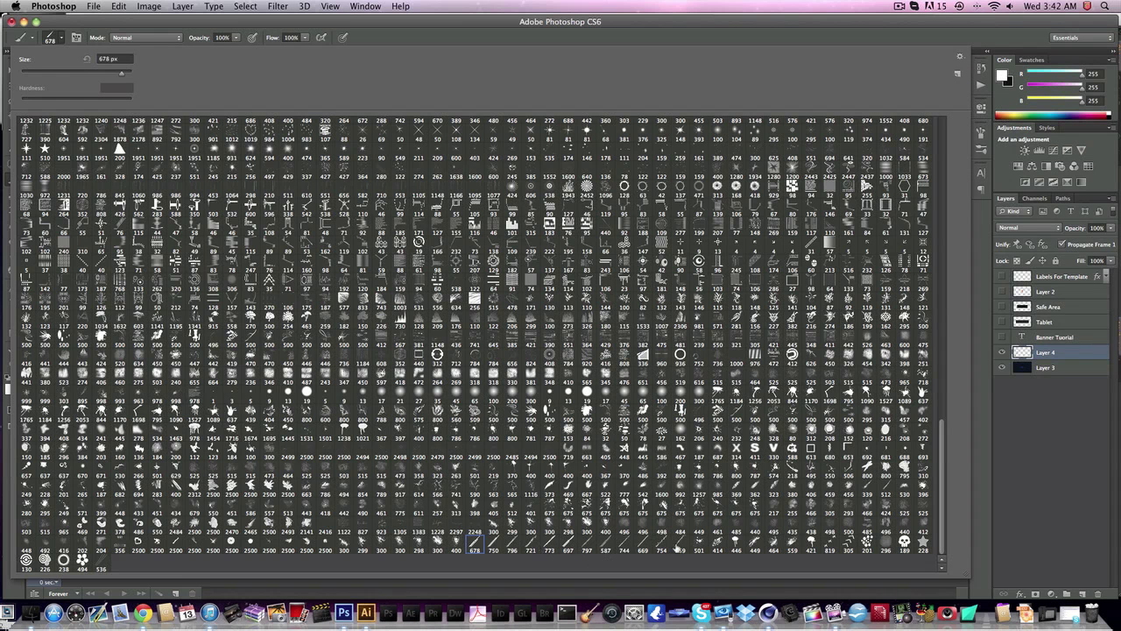
{"action": "left_click", "coordinate": [658, 543]}
{"action": "left_click", "coordinate": [641, 545]}
{"action": "left_click", "coordinate": [420, 28]}
{"action": "scroll", "coordinate": [458, 275], "scroll_direction": "down", "scroll_amount": 5}
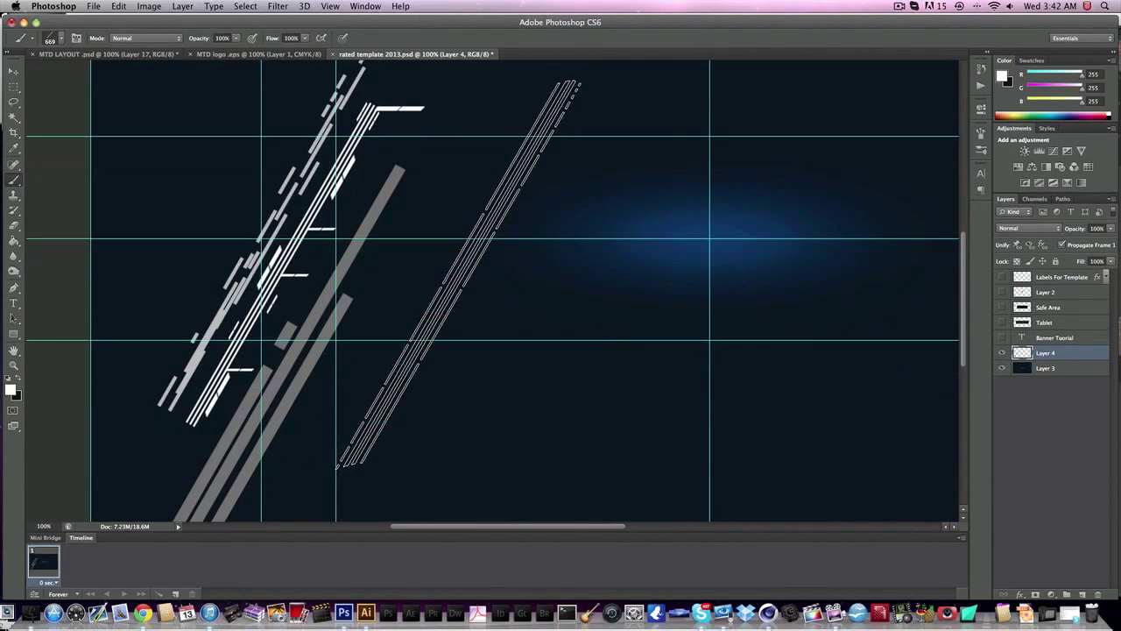
{"action": "scroll", "coordinate": [493, 142], "scroll_direction": "up", "scroll_amount": 2}
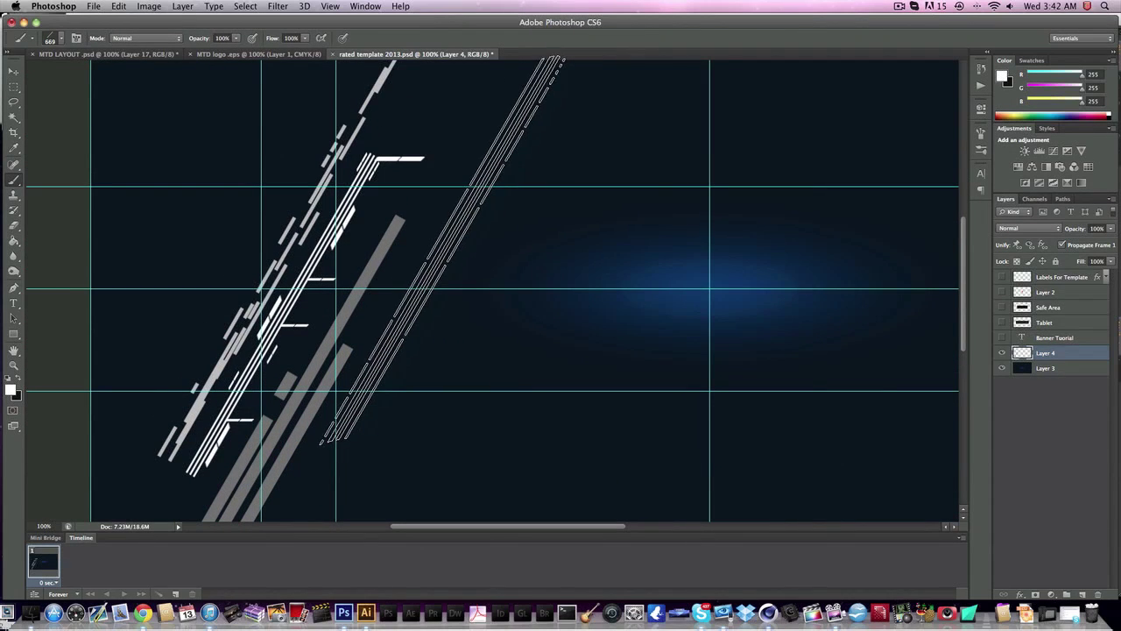
{"action": "scroll", "coordinate": [757, 261], "scroll_direction": "down", "scroll_amount": 9}
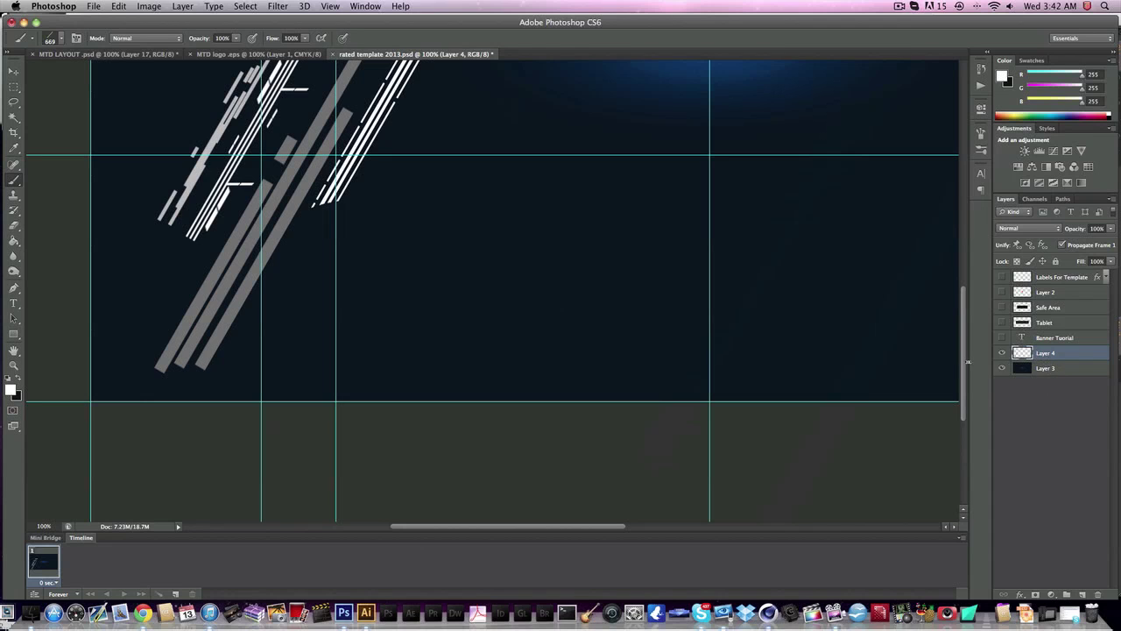
- Duplicate Layer 4 and place the copy to the right at the same height so the diagonal shapes repeat evenly
{"action": "key", "text": "super+j"}
{"action": "key", "text": "v"}
{"action": "mouse_move", "coordinate": [451, 99]}
{"action": "left_mouse_down"}
{"action": "mouse_move", "coordinate": [486, 120]}
{"action": "mouse_move", "coordinate": [647, 120]}
{"action": "mouse_move", "coordinate": [631, 120]}
{"action": "left_mouse_up"}
{"action": "scroll", "coordinate": [634, 127], "scroll_direction": "up", "scroll_amount": 10}
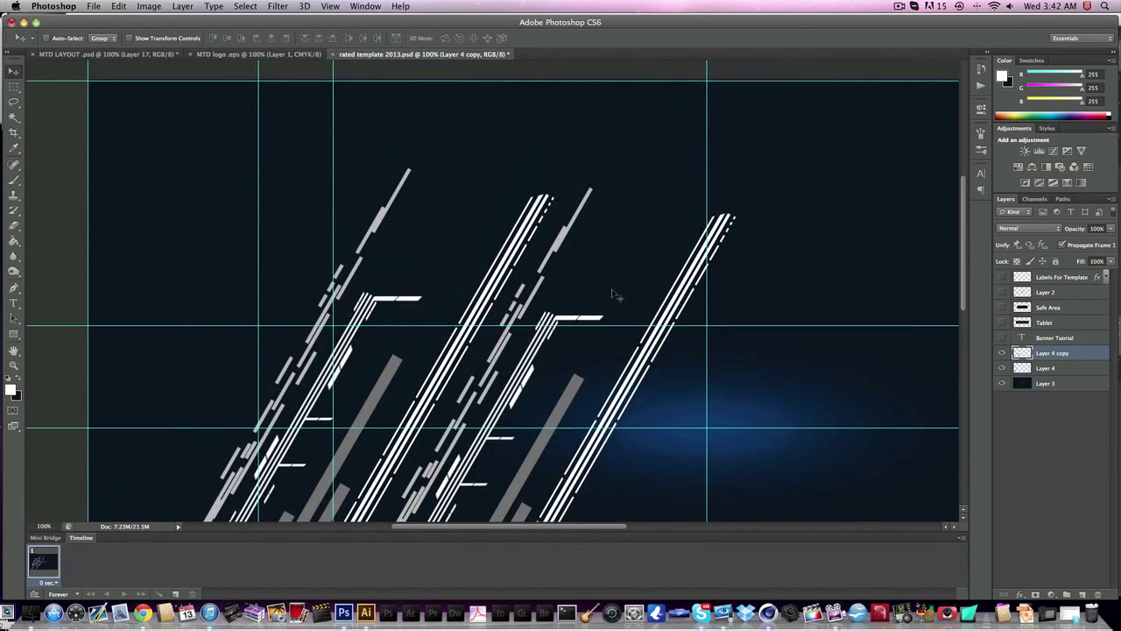
{"action": "key", "text": "super+z"}
{"action": "mouse_move", "coordinate": [385, 280]}
{"action": "left_mouse_down"}
{"action": "mouse_move", "coordinate": [688, 276]}
{"action": "mouse_move", "coordinate": [570, 275]}
{"action": "left_mouse_up"}
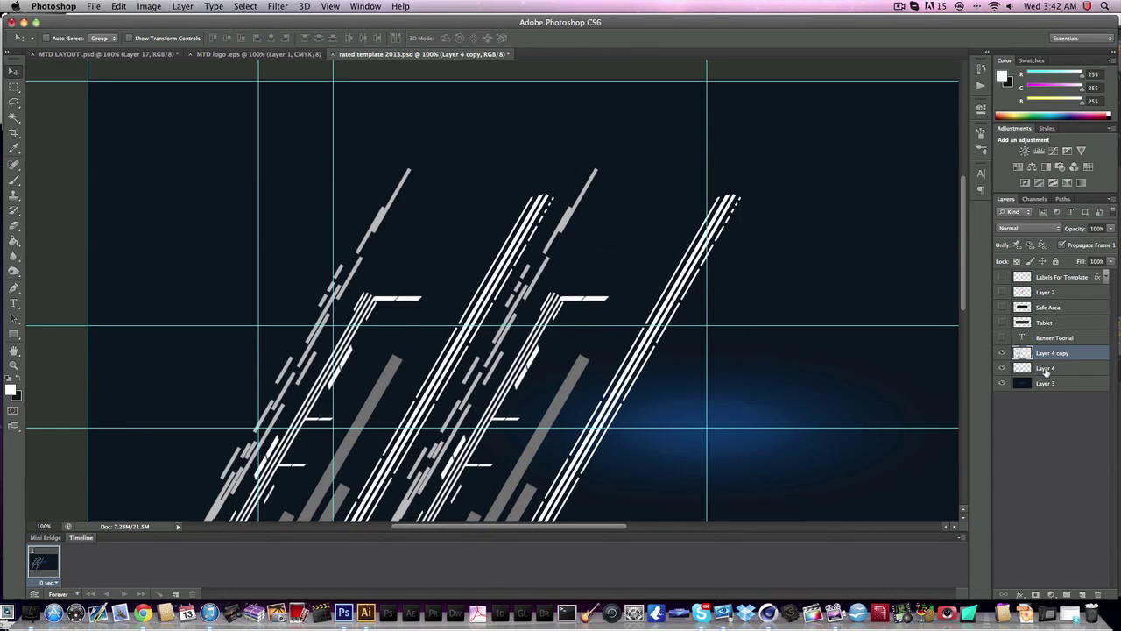
- Merge Layer 4 with its copy and place a duplicate of the merged shapes to the right, continuing the even spacing
{"action": "left_click", "coordinate": [1045, 368], "text": "shift"}
{"action": "right_click", "coordinate": [1045, 369]}
{"action": "left_click", "coordinate": [907, 434]}
{"action": "scroll", "coordinate": [438, 371], "scroll_direction": "right", "scroll_amount": 5}
{"action": "left_click_drag", "start_coordinate": [438, 371], "coordinate": [713, 368]}
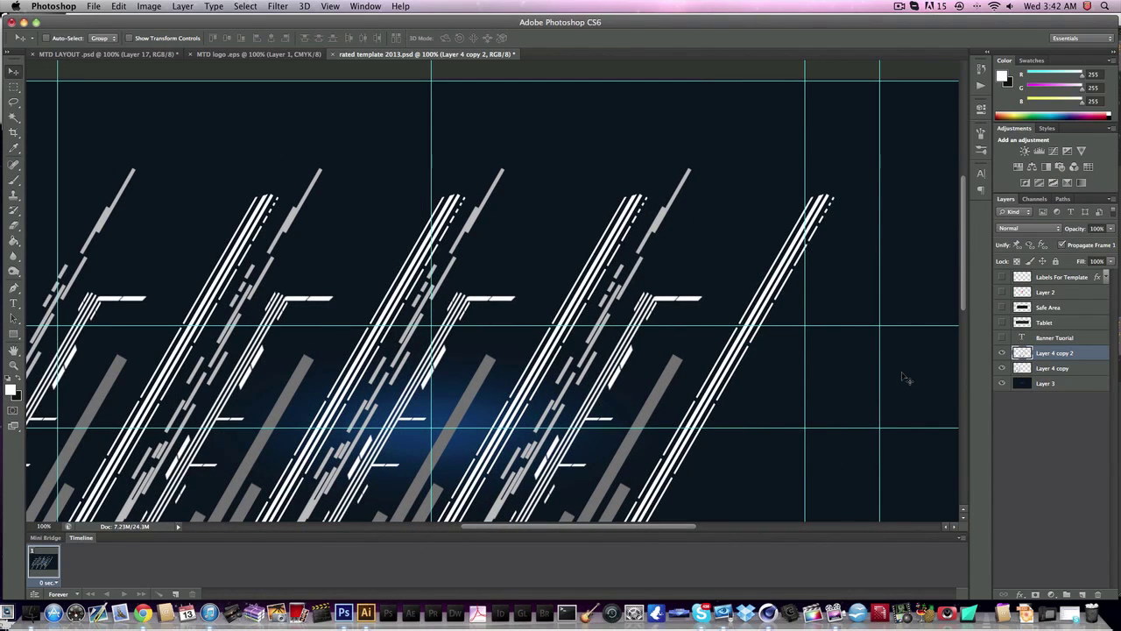
{"action": "key", "text": "Right"}
{"action": "key", "text": "Right"}
- Merge Layer 4 copy 2 with Layer 4 copy and place a duplicate further right, extending the pattern past the banner's right edge
{"action": "left_click", "coordinate": [1085, 366], "text": "shift"}
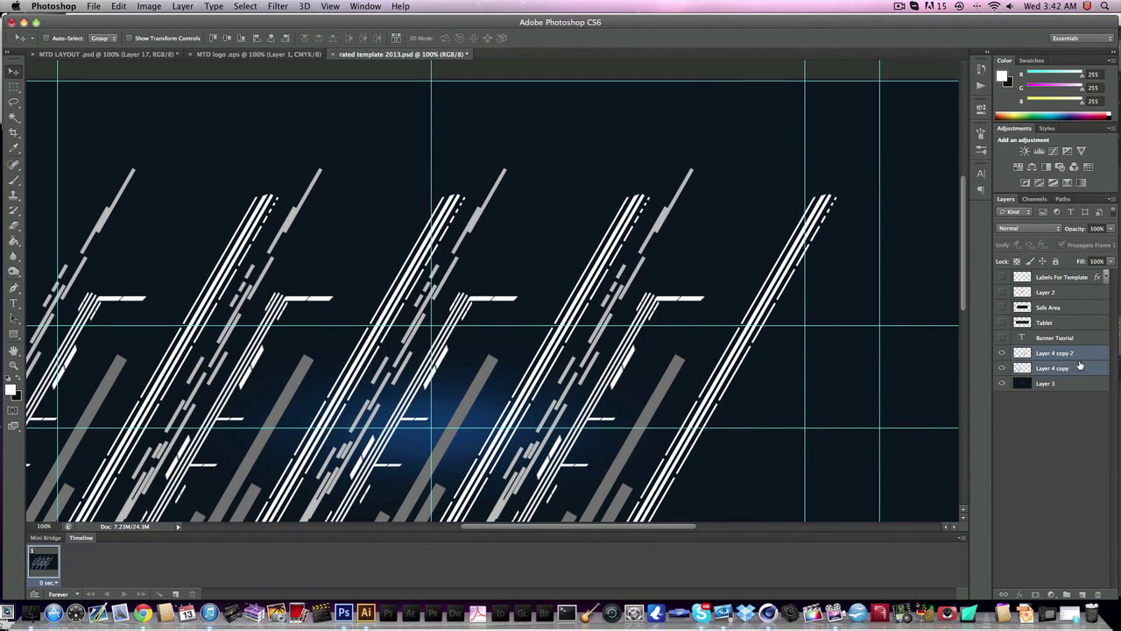
{"action": "right_click", "coordinate": [1084, 367]}
{"action": "left_click", "coordinate": [988, 434]}
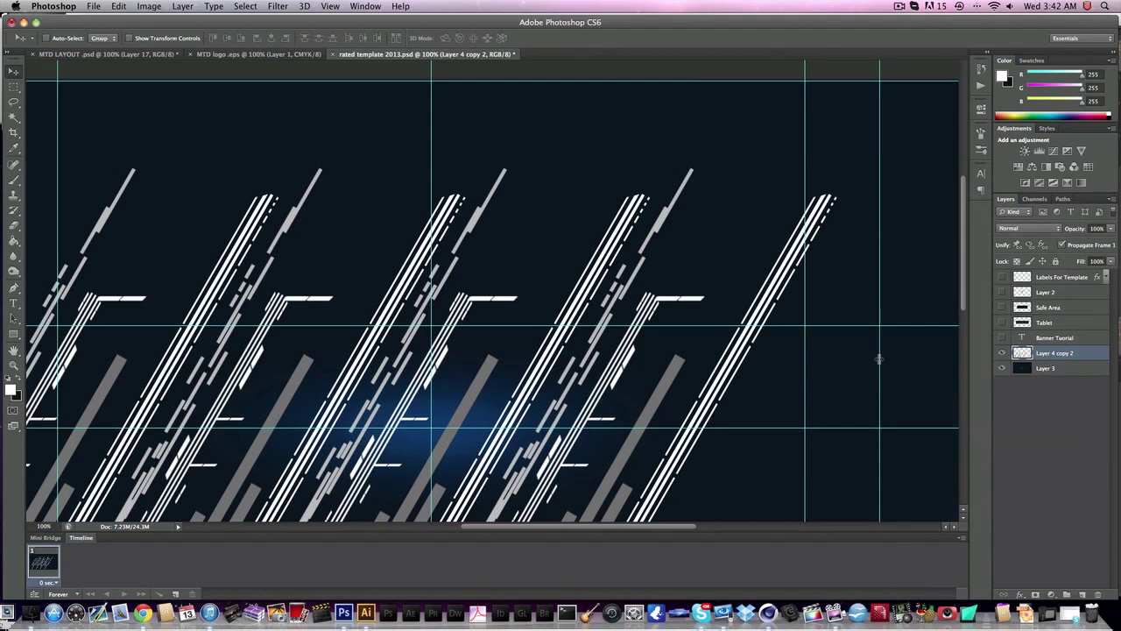
{"action": "key", "text": "super+j"}
{"action": "left_click_drag", "start_coordinate": [878, 358], "coordinate": [467, 359]}
{"action": "left_click_drag", "start_coordinate": [343, 364], "coordinate": [686, 363]}
{"action": "left_click_drag", "start_coordinate": [297, 366], "coordinate": [565, 332]}
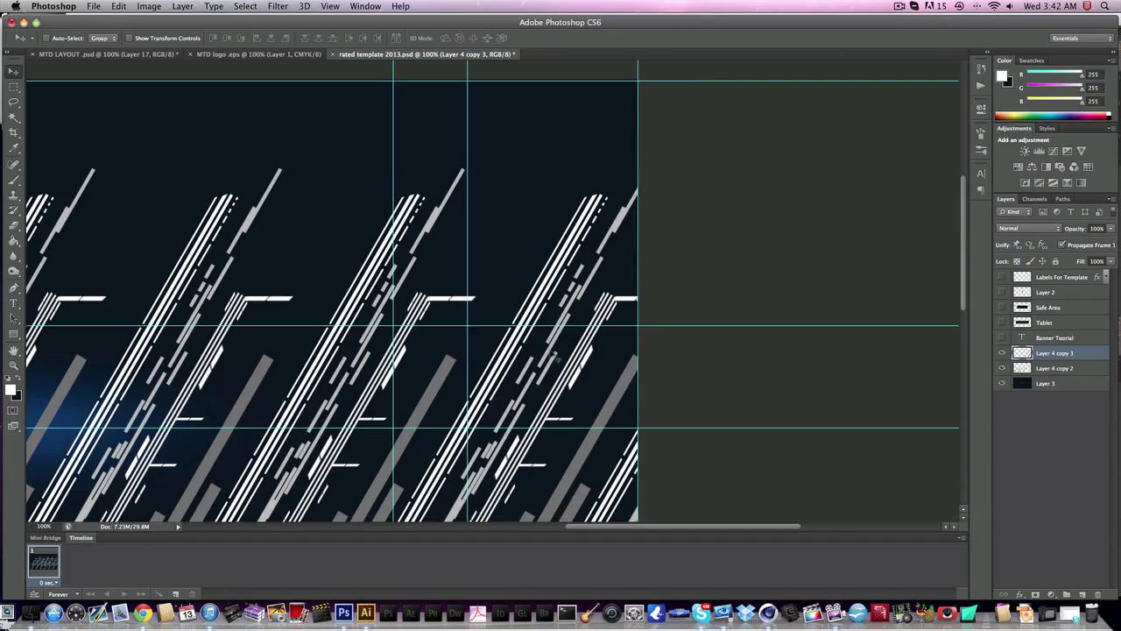
- Merge Layer 4 copy 3 with Layer 4 copy 2 and shift the merged pattern left to span the banner's width
{"action": "right_click", "coordinate": [1067, 374]}
{"action": "left_click", "coordinate": [964, 433]}
{"action": "scroll", "coordinate": [564, 383], "scroll_direction": "left", "scroll_amount": 5}
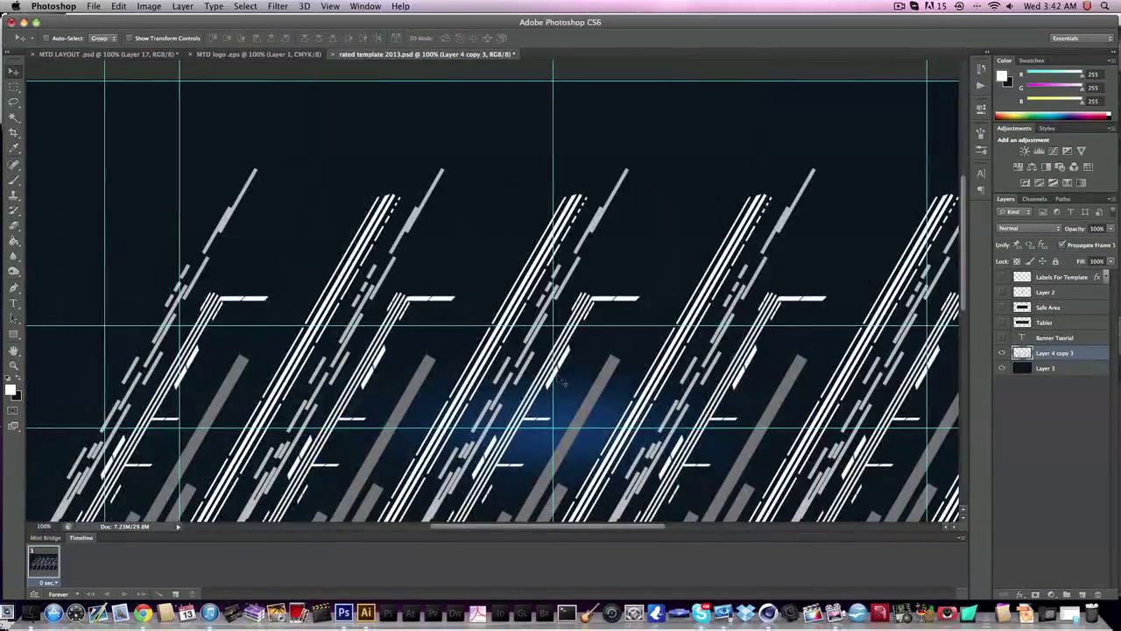
{"action": "left_click_drag", "start_coordinate": [644, 378], "coordinate": [431, 375]}
{"action": "scroll", "coordinate": [568, 378], "scroll_direction": "down", "scroll_amount": 6}
{"action": "scroll", "coordinate": [563, 373], "scroll_direction": "up", "scroll_amount": 7}
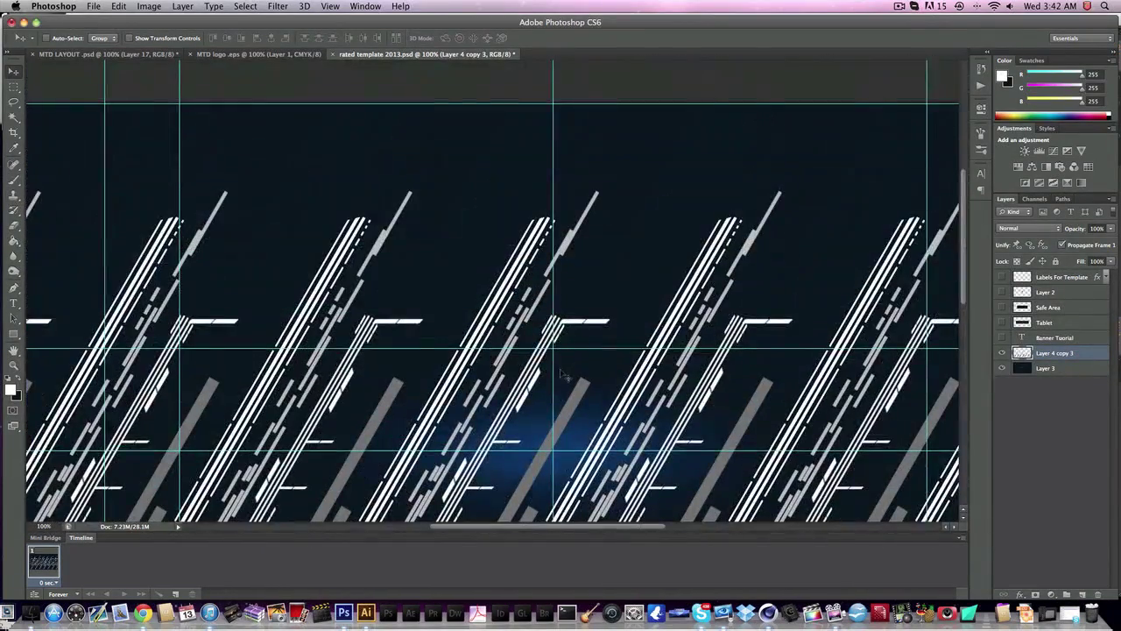
- Duplicate the pattern layer and move the copy down to fill the lower part of the banner, lining up the diagonals
{"action": "key", "text": "super+j"}
{"action": "scroll", "coordinate": [560, 373], "scroll_direction": "down", "scroll_amount": 7}
{"action": "left_click_drag", "start_coordinate": [663, 275], "coordinate": [731, 301]}
{"action": "scroll", "coordinate": [732, 301], "scroll_direction": "down", "scroll_amount": 2}
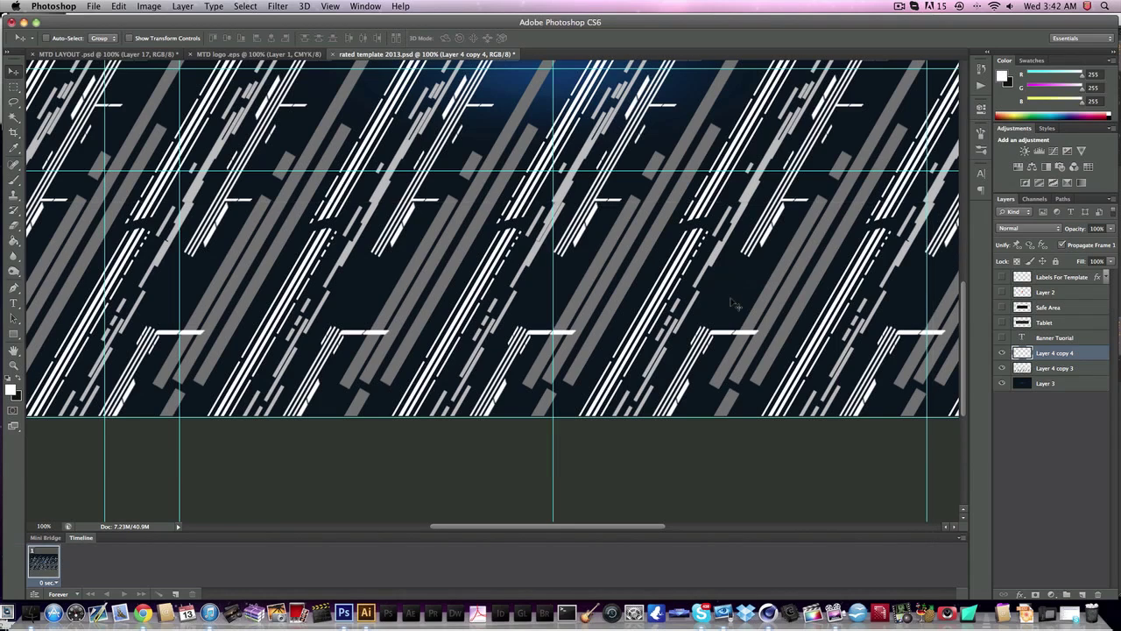
- Merge Layer 4 copy 4 with Layer 4 copy 3 and place a duplicate over the banner's upper part, lining up the diagonals
{"action": "scroll", "coordinate": [713, 317], "scroll_direction": "up", "scroll_amount": 6}
{"action": "left_click", "coordinate": [1067, 369], "text": "shift"}
{"action": "right_click", "coordinate": [1067, 369]}
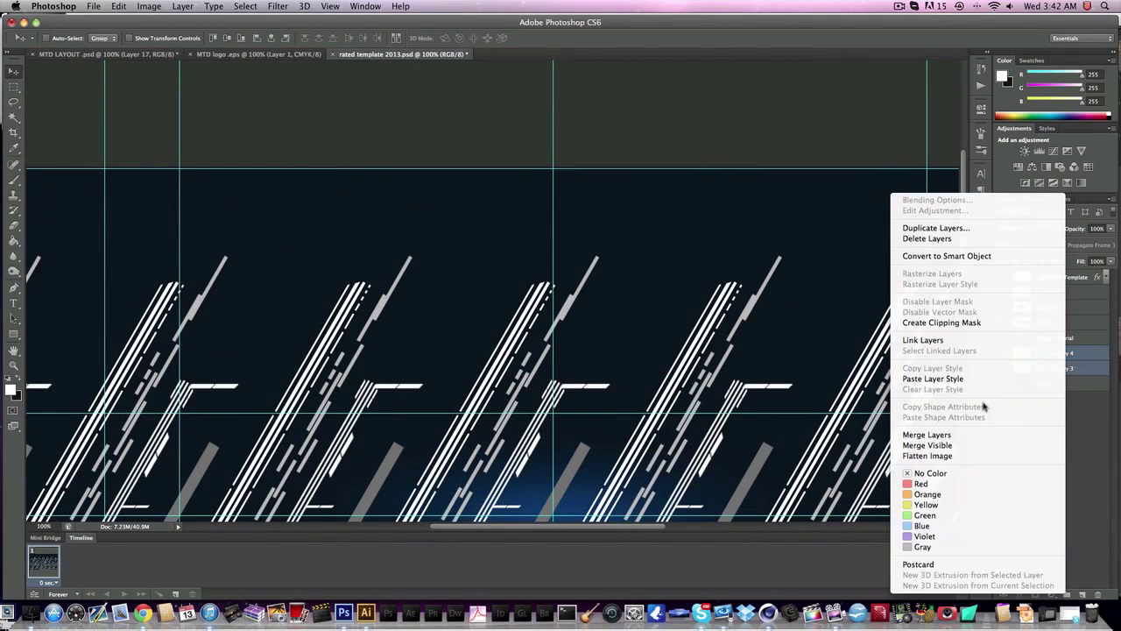
{"action": "left_click", "coordinate": [969, 437]}
{"action": "key", "text": "super+j"}
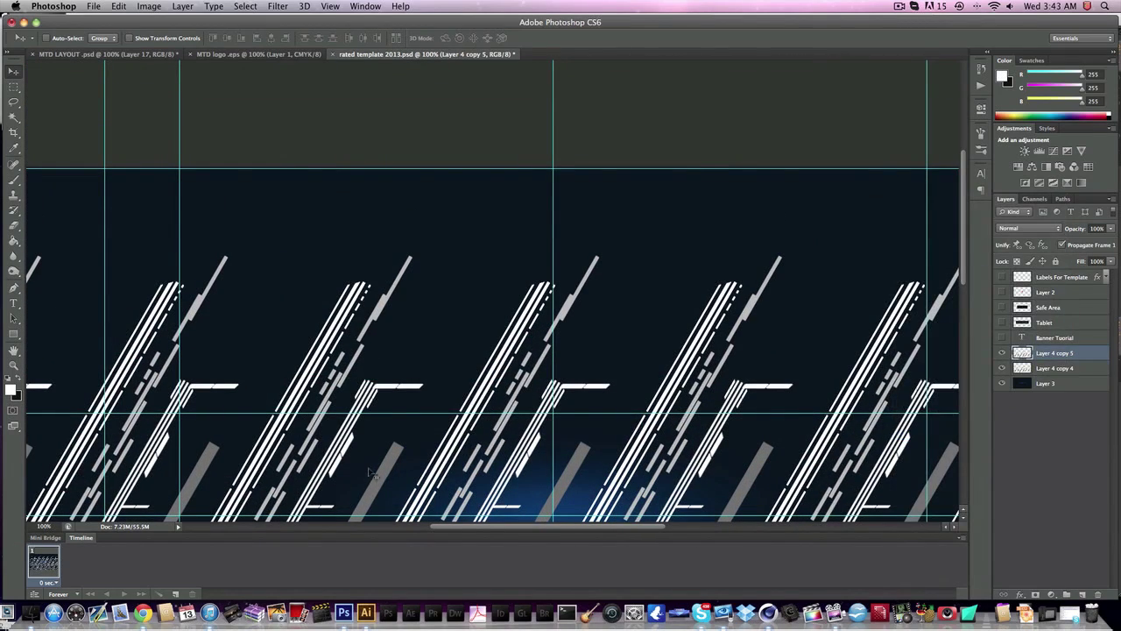
{"action": "left_click_drag", "start_coordinate": [369, 471], "coordinate": [373, 206]}
{"action": "left_click_drag", "start_coordinate": [393, 326], "coordinate": [390, 400]}
{"action": "left_click_drag", "start_coordinate": [391, 454], "coordinate": [467, 297]}
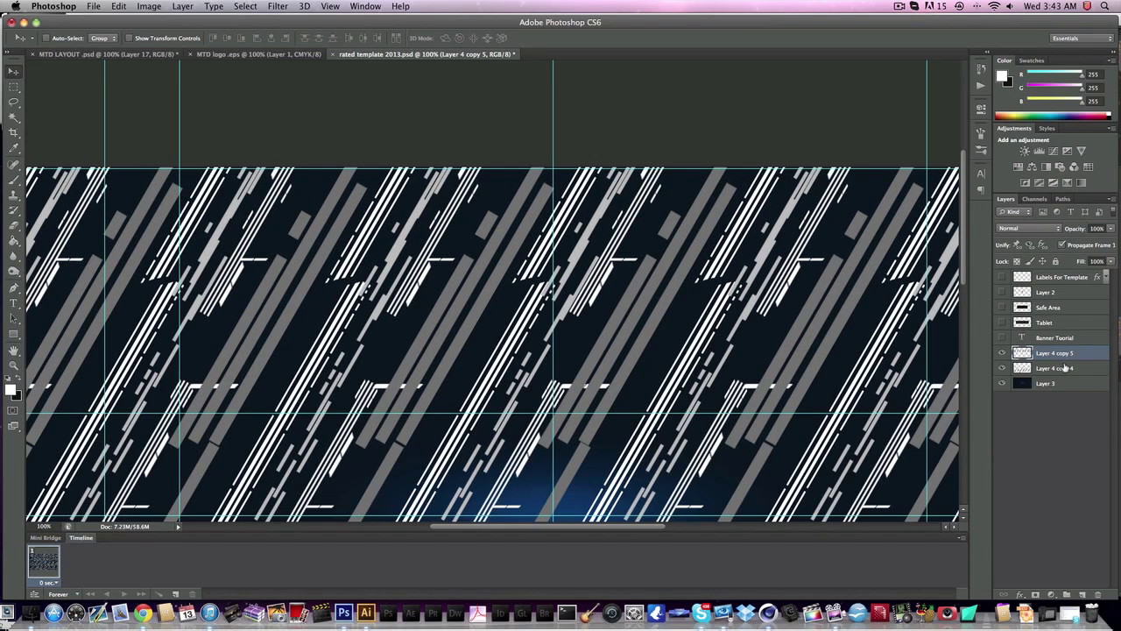
{"action": "left_click_drag", "start_coordinate": [686, 318], "coordinate": [711, 306]}
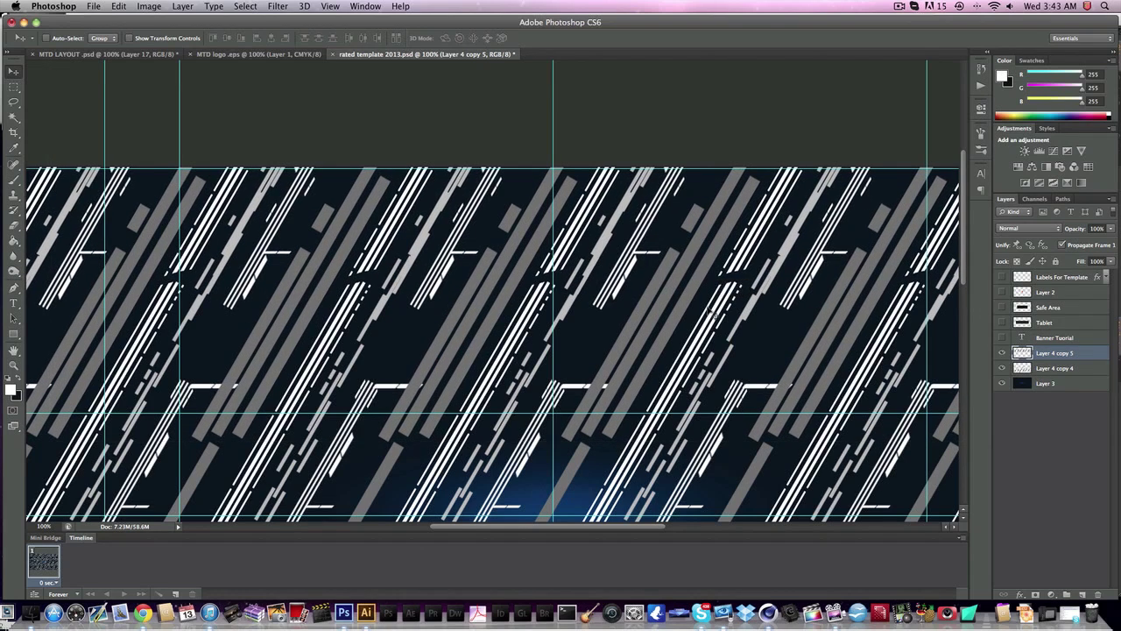
- Merge Layer 4 copy 5 with Layer 4 copy 4 and set the merged layer's blend mode to Overlay
{"action": "left_click", "coordinate": [1056, 377], "text": "shift"}
{"action": "right_click", "coordinate": [1056, 377]}
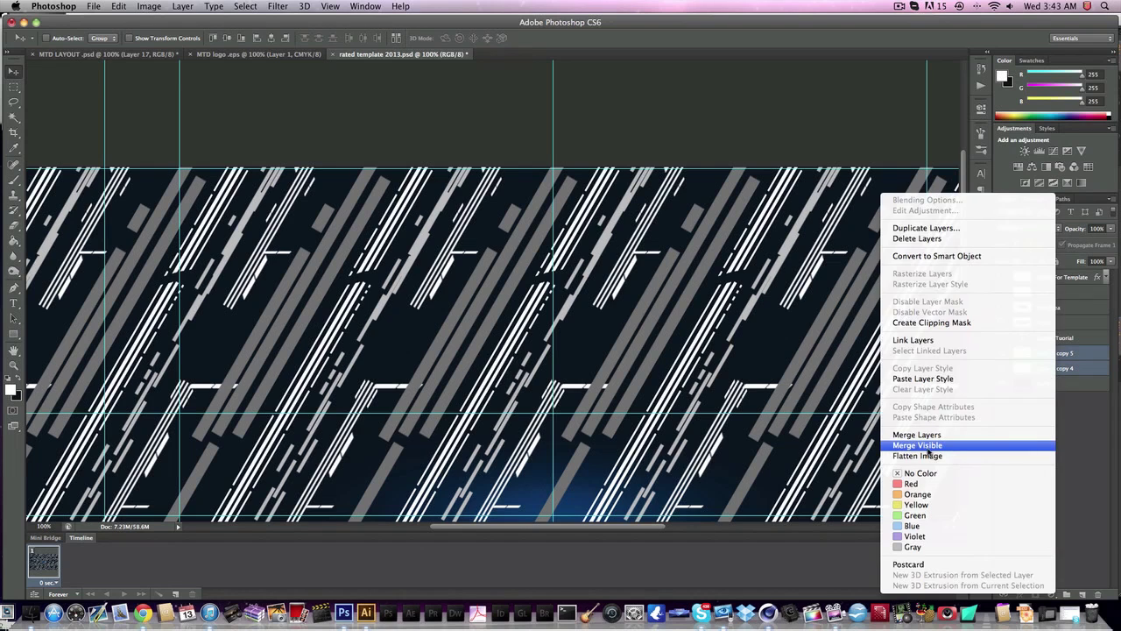
{"action": "left_click", "coordinate": [929, 434]}
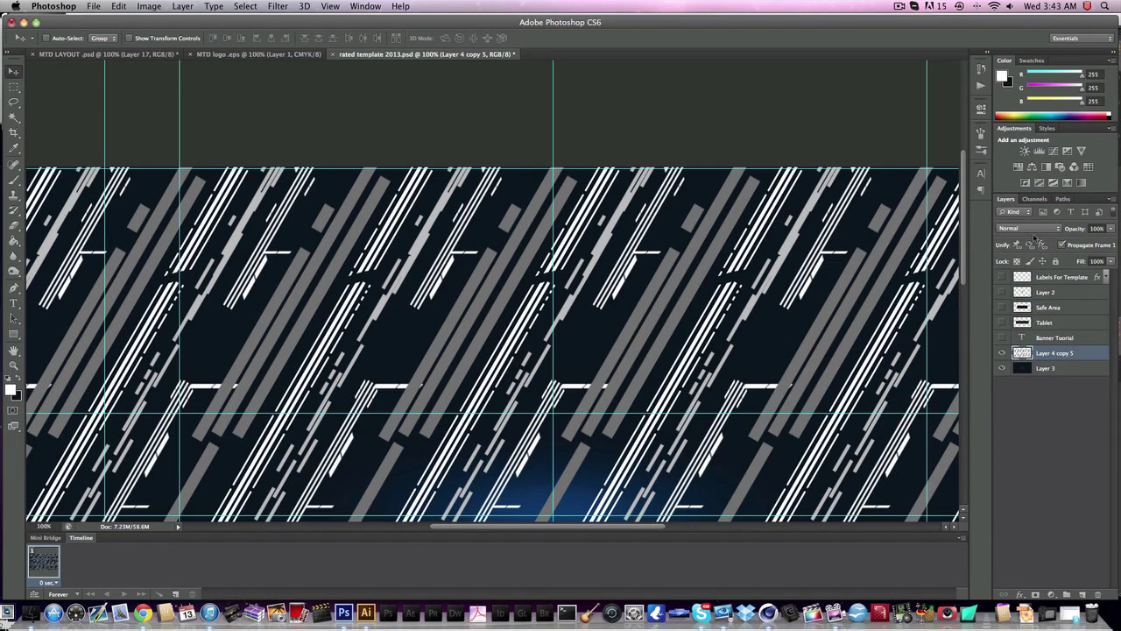
{"action": "left_click", "coordinate": [1032, 230]}
- Examine the Overlay line pattern along the banner's bottom, right and left edges and around the blue glow
{"action": "scroll", "coordinate": [712, 358], "scroll_direction": "down", "scroll_amount": 5}
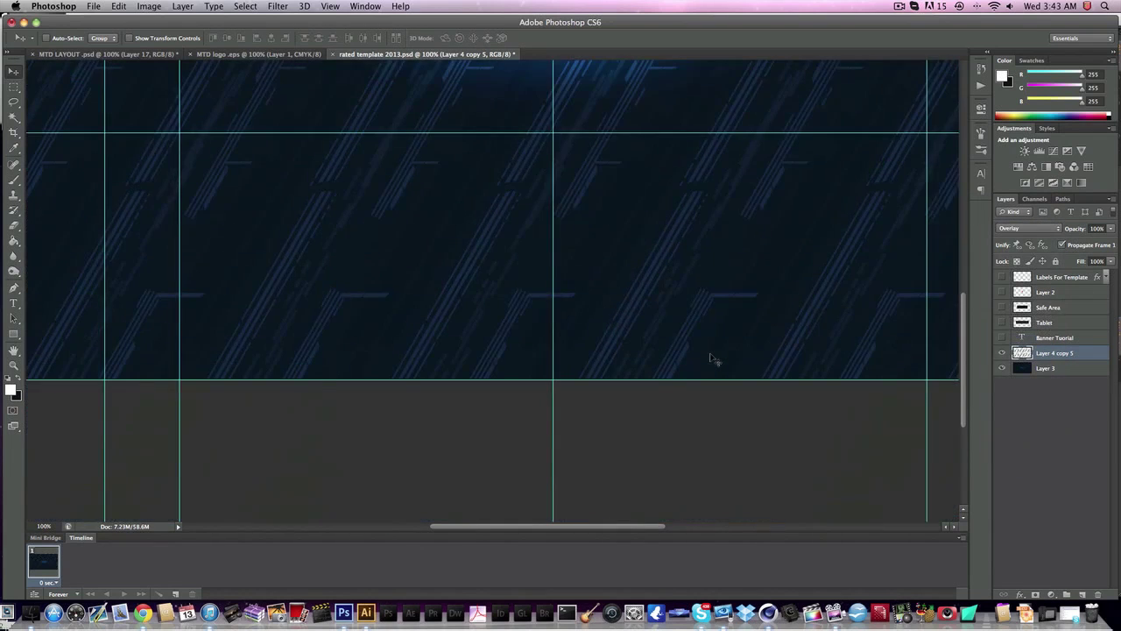
{"action": "scroll", "coordinate": [712, 358], "scroll_direction": "up", "scroll_amount": 4}
{"action": "scroll", "coordinate": [712, 358], "scroll_direction": "right", "scroll_amount": 3}
{"action": "scroll", "coordinate": [712, 356], "scroll_direction": "right", "scroll_amount": 8}
{"action": "scroll", "coordinate": [712, 356], "scroll_direction": "down", "scroll_amount": 2}
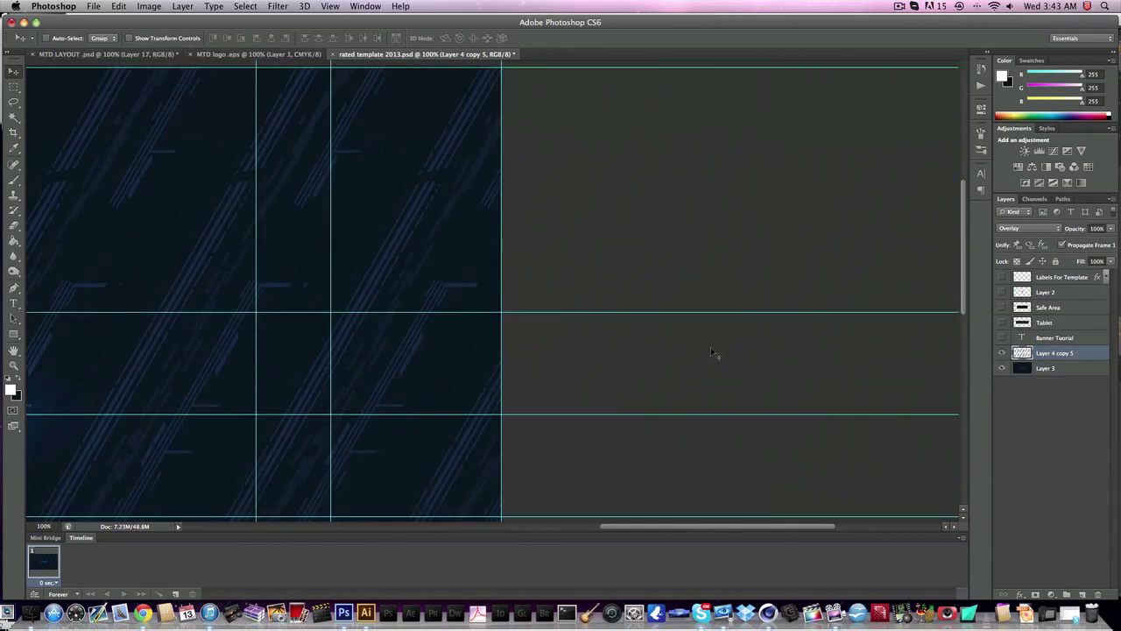
{"action": "scroll", "coordinate": [711, 355], "scroll_direction": "left", "scroll_amount": 12}
{"action": "scroll", "coordinate": [711, 356], "scroll_direction": "down", "scroll_amount": 4}
{"action": "scroll", "coordinate": [449, 303], "scroll_direction": "left", "scroll_amount": 10}
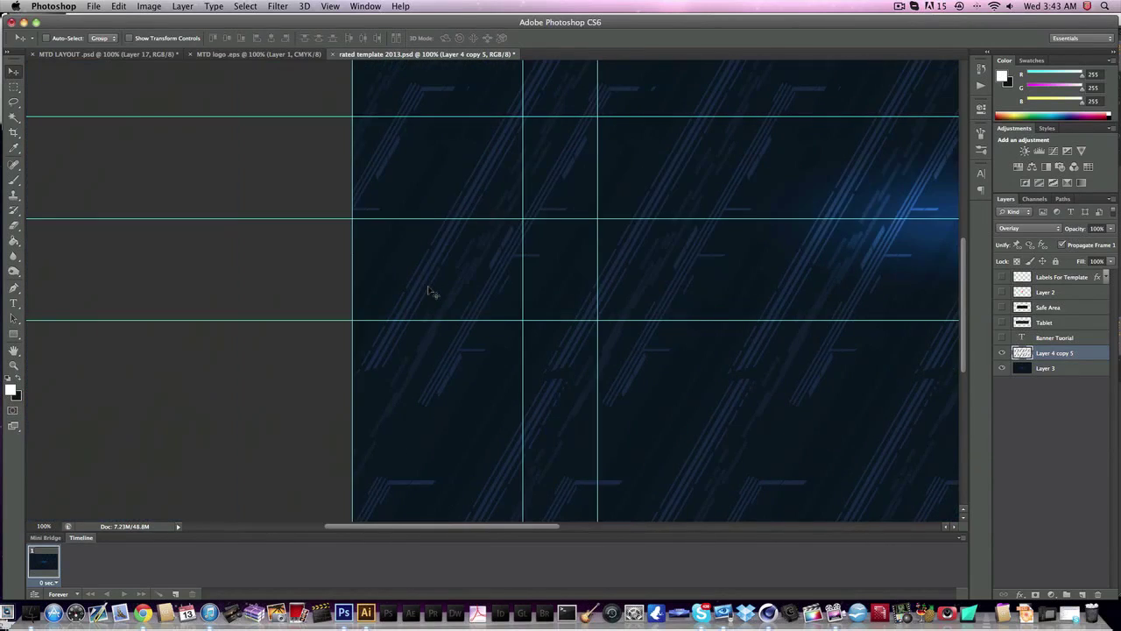
{"action": "scroll", "coordinate": [434, 293], "scroll_direction": "up", "scroll_amount": 2}
{"action": "scroll", "coordinate": [434, 294], "scroll_direction": "right", "scroll_amount": 2}
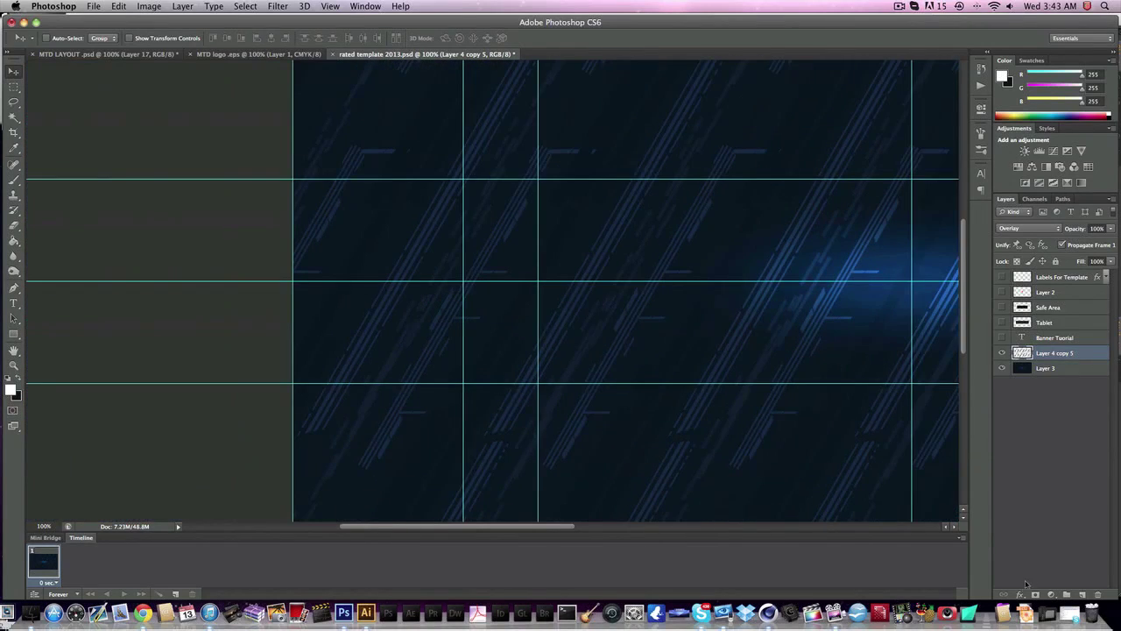
- Duplicate Layer 4 copy 5, hide the original and select the visible duplicate, Layer 4 copy 6
{"action": "key", "text": "super+j"}
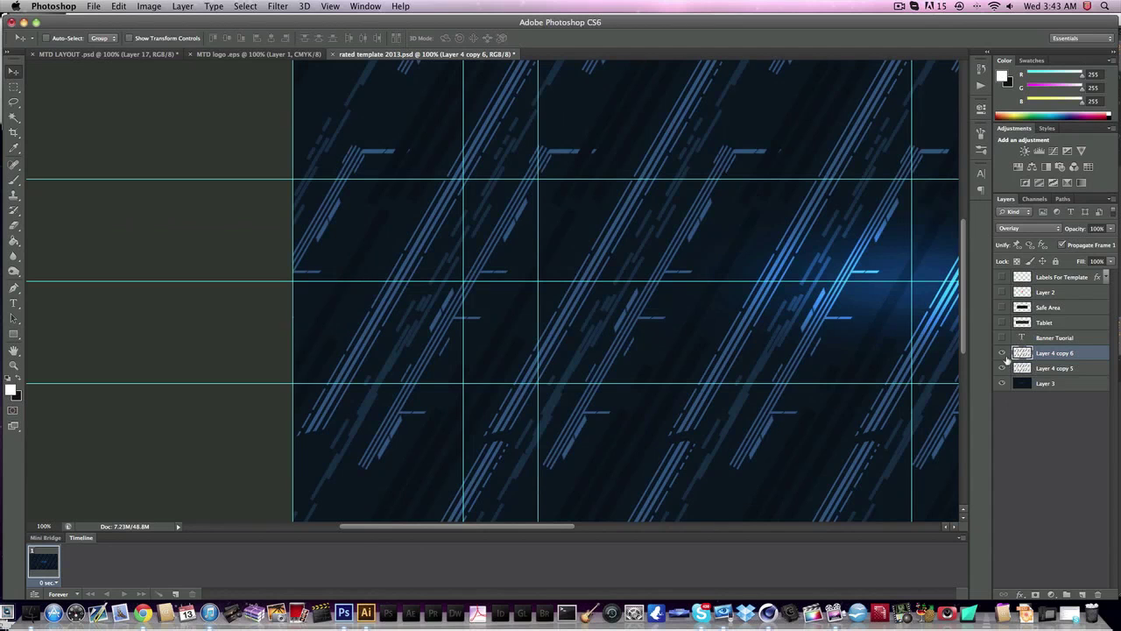
{"action": "left_click", "coordinate": [1003, 352]}
{"action": "left_click", "coordinate": [1048, 373]}
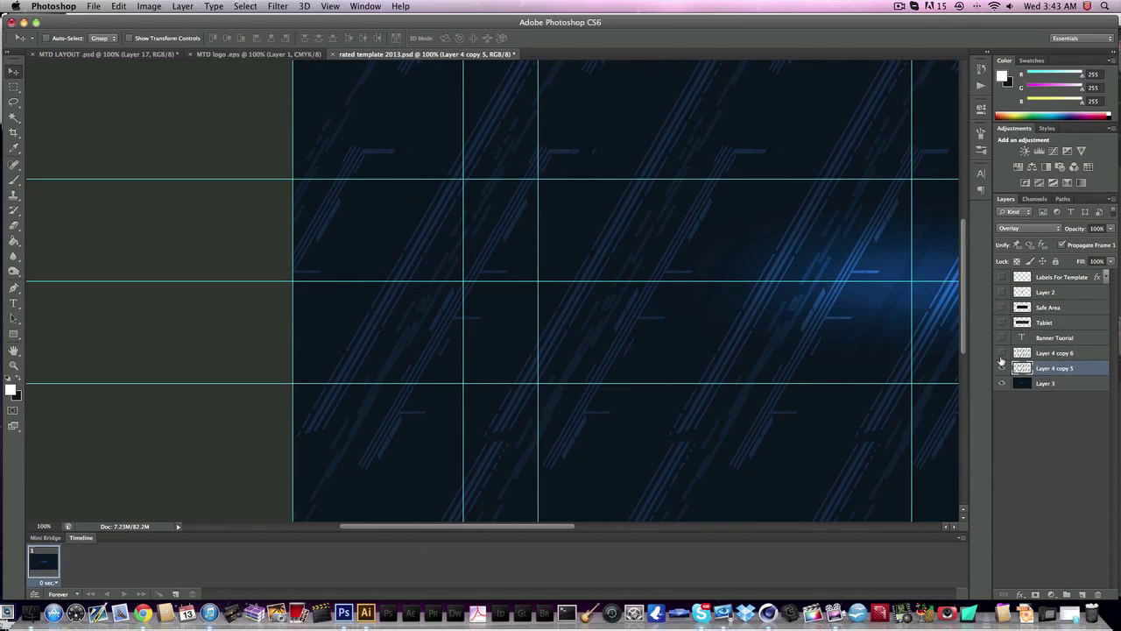
{"action": "left_click", "coordinate": [1003, 368]}
{"action": "left_click", "coordinate": [1003, 352]}
{"action": "left_click", "coordinate": [1076, 353]}
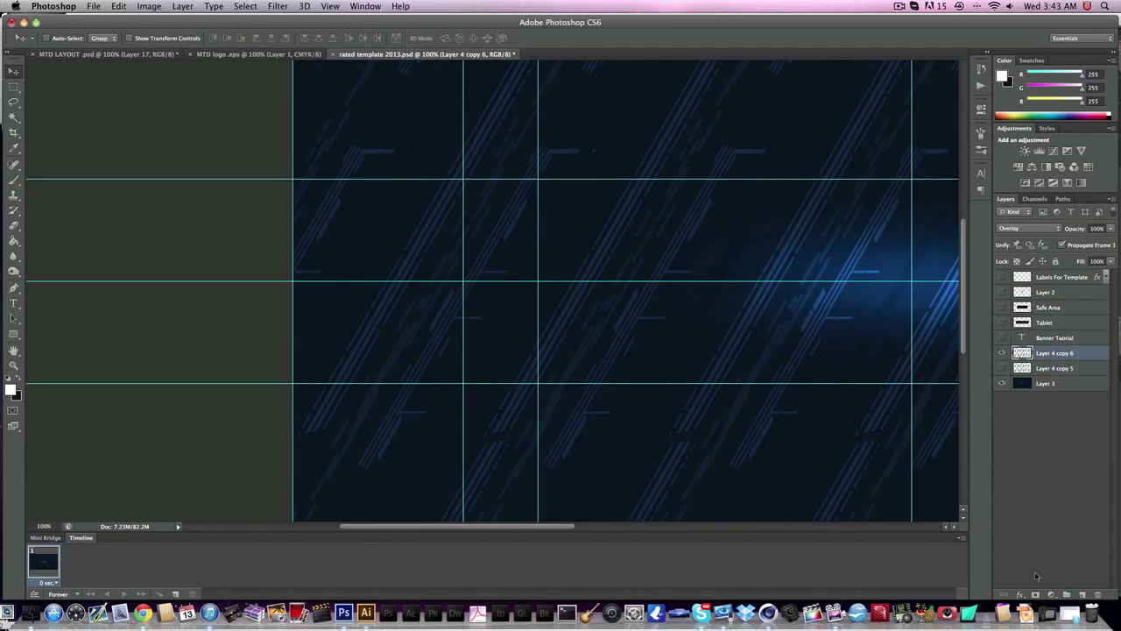
- Add an Inner Shadow to Layer 4 copy 6 with distance 1 px, choke 20%, size 5 px and Use Global Light off
{"action": "left_click", "coordinate": [1023, 595]}
{"action": "left_click", "coordinate": [1042, 523]}
{"action": "left_click_drag", "start_coordinate": [975, 309], "coordinate": [958, 312]}
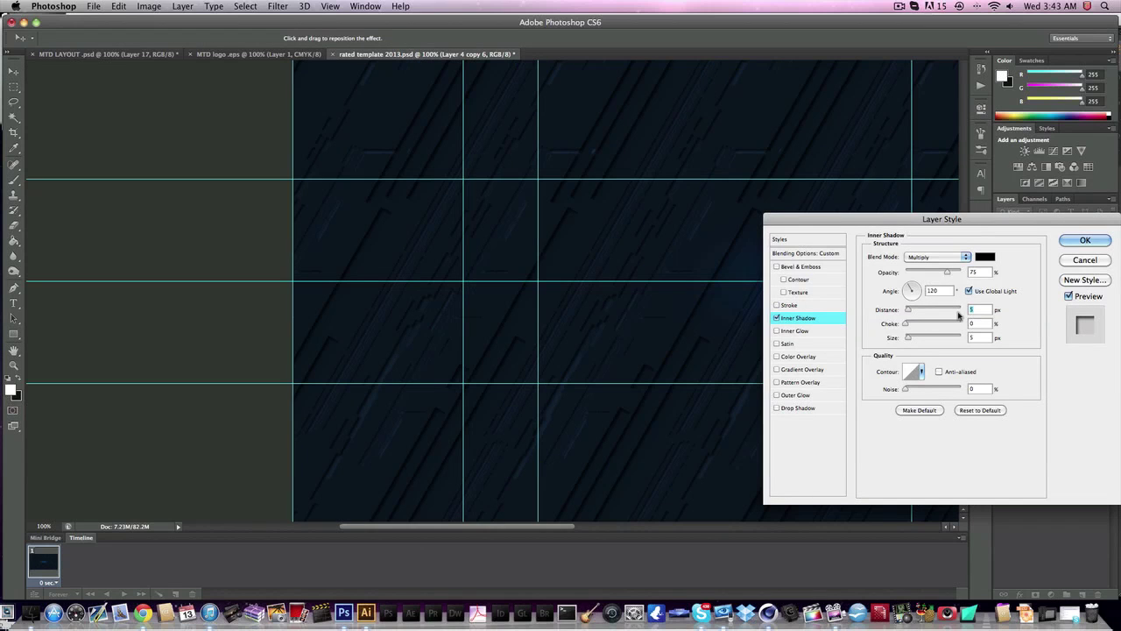
{"action": "type", "text": "1"}
{"action": "type", "text": "20"}
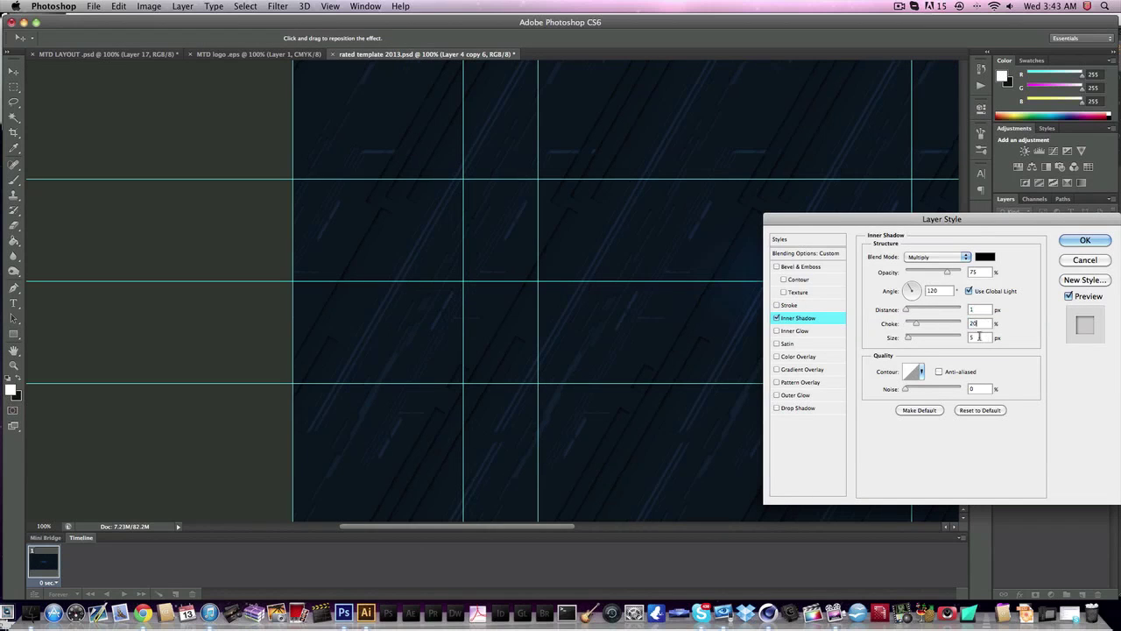
{"action": "key", "text": "Tab"}
{"action": "type", "text": "10"}
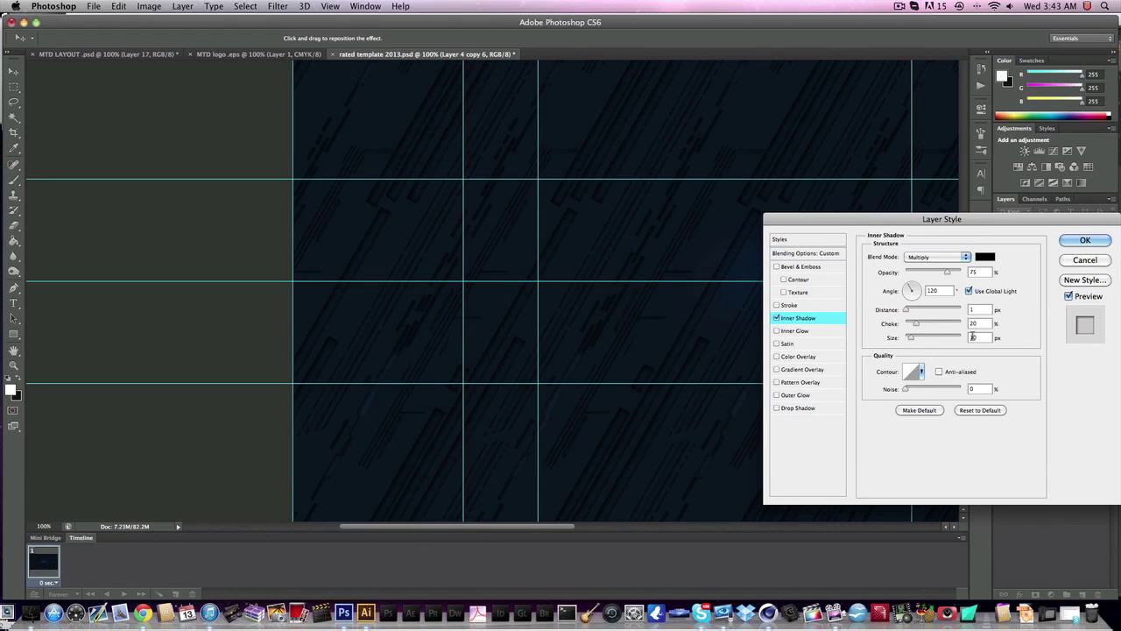
{"action": "left_click_drag", "start_coordinate": [982, 336], "coordinate": [941, 342]}
{"action": "type", "text": "5"}
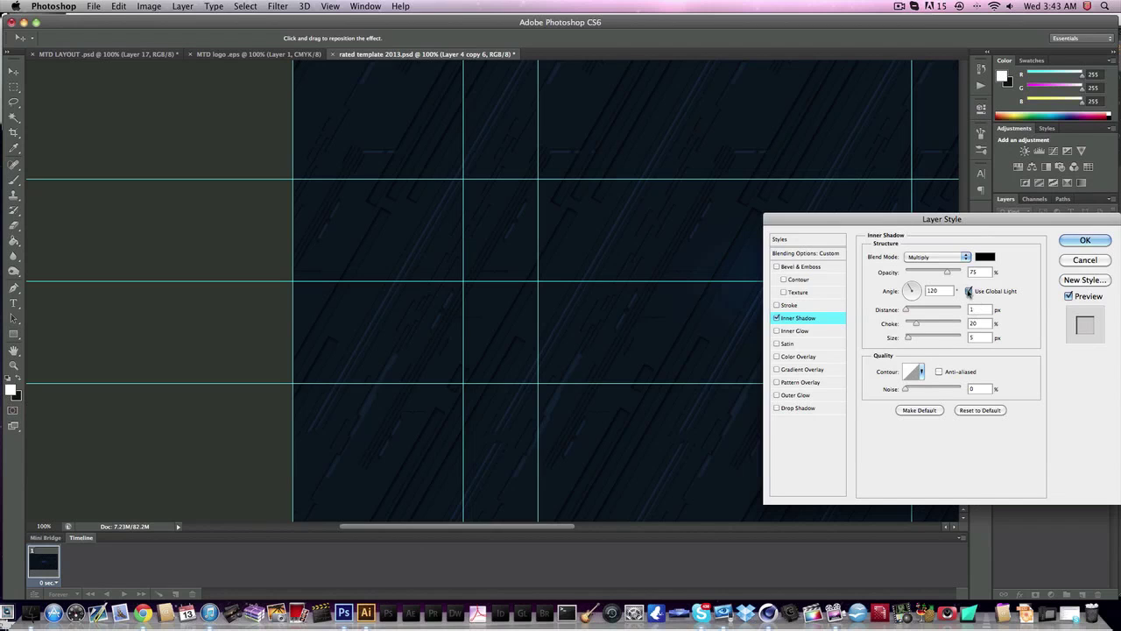
{"action": "left_click", "coordinate": [969, 290]}
- Add a Drop Shadow with distance 1 px, size 2 px, angle 90°, opacity 100% and Use Global Light off
{"action": "left_click", "coordinate": [798, 408]}
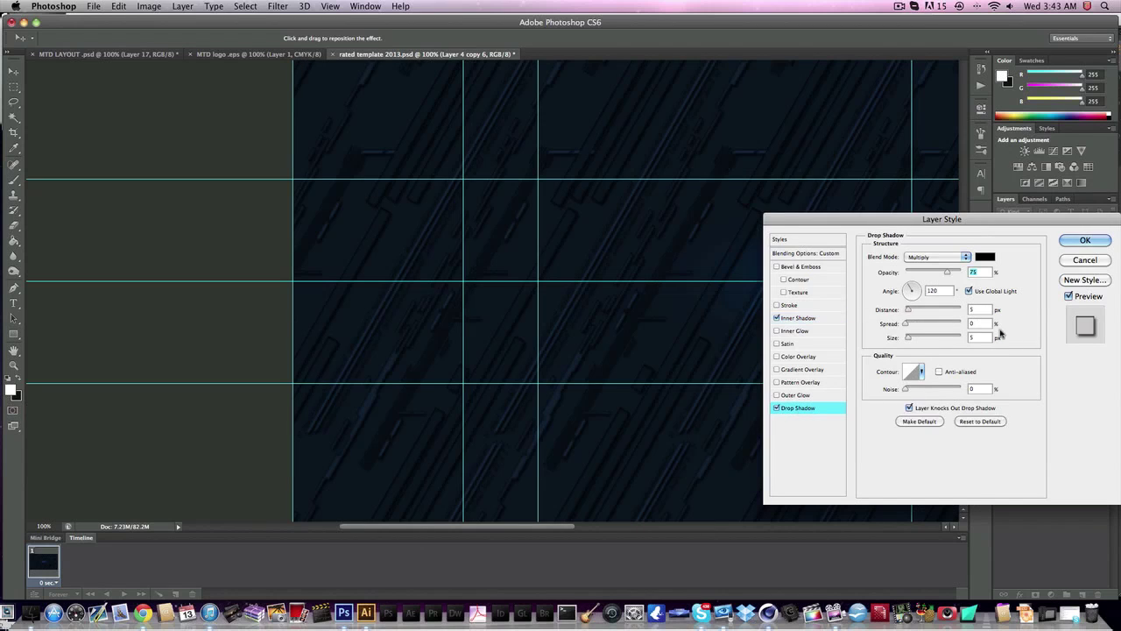
{"action": "left_click_drag", "start_coordinate": [981, 311], "coordinate": [926, 316]}
{"action": "type", "text": "1"}
{"action": "double_click", "coordinate": [983, 337]}
{"action": "type", "text": "2"}
{"action": "left_click_drag", "start_coordinate": [912, 290], "coordinate": [898, 297]}
{"action": "type", "text": "90"}
{"action": "double_click", "coordinate": [977, 272]}
{"action": "type", "text": "100"}
- Set the Drop Shadow's colour to white and its blend mode to Overlay
{"action": "left_click", "coordinate": [984, 257]}
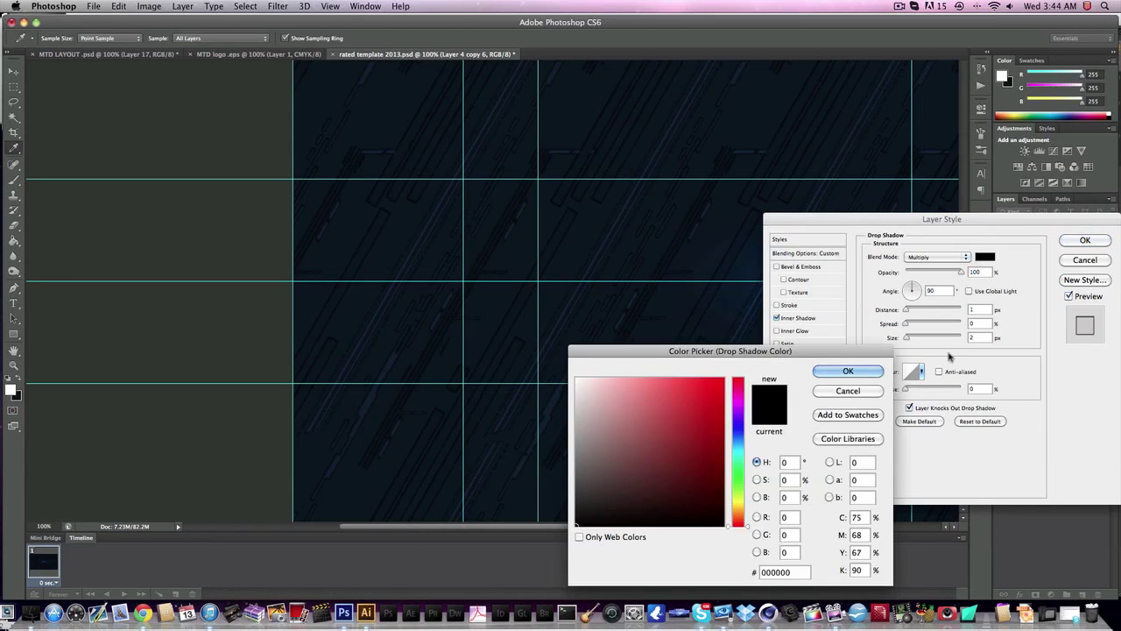
{"action": "left_click_drag", "start_coordinate": [708, 397], "coordinate": [493, 257]}
{"action": "key", "text": "Return"}
{"action": "left_click", "coordinate": [956, 258]}
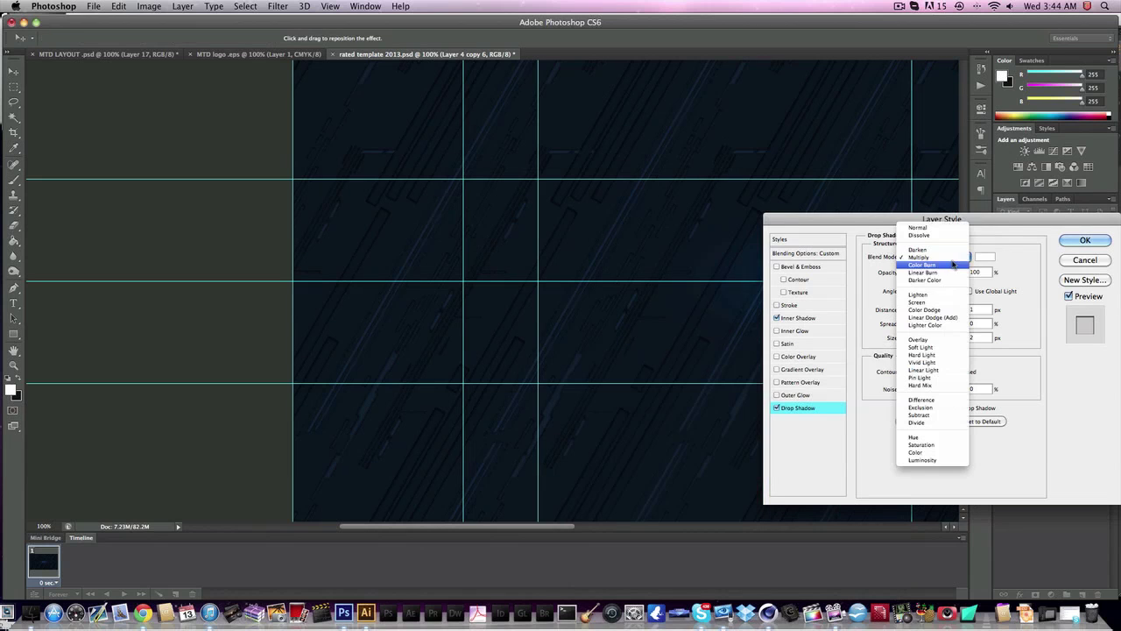
{"action": "left_click", "coordinate": [939, 340]}
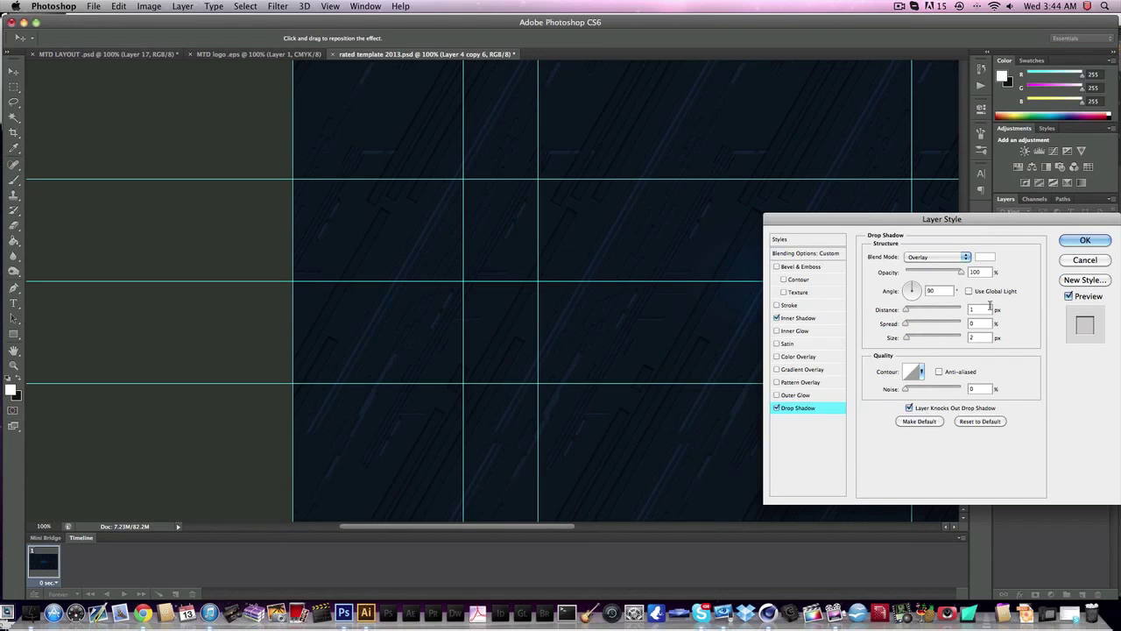
- Apply the layer styles to Layer 4 copy 6 and collapse its effects list
{"action": "scroll", "coordinate": [535, 287], "scroll_direction": "right", "scroll_amount": 10}
{"action": "scroll", "coordinate": [535, 286], "scroll_direction": "left", "scroll_amount": 3}
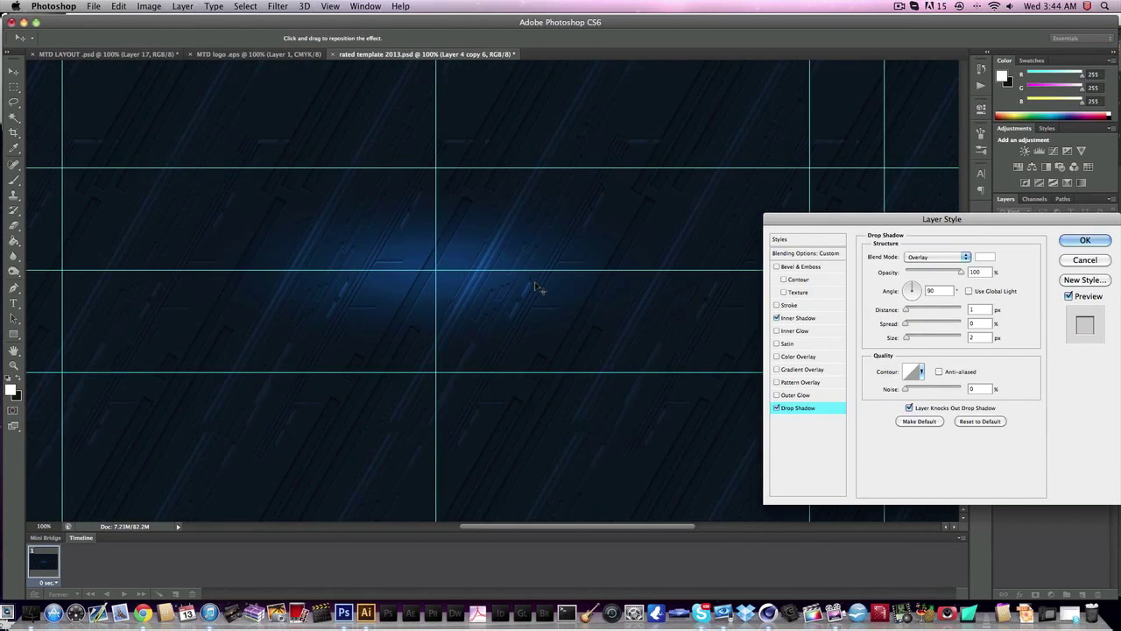
{"action": "scroll", "coordinate": [536, 287], "scroll_direction": "left", "scroll_amount": 5}
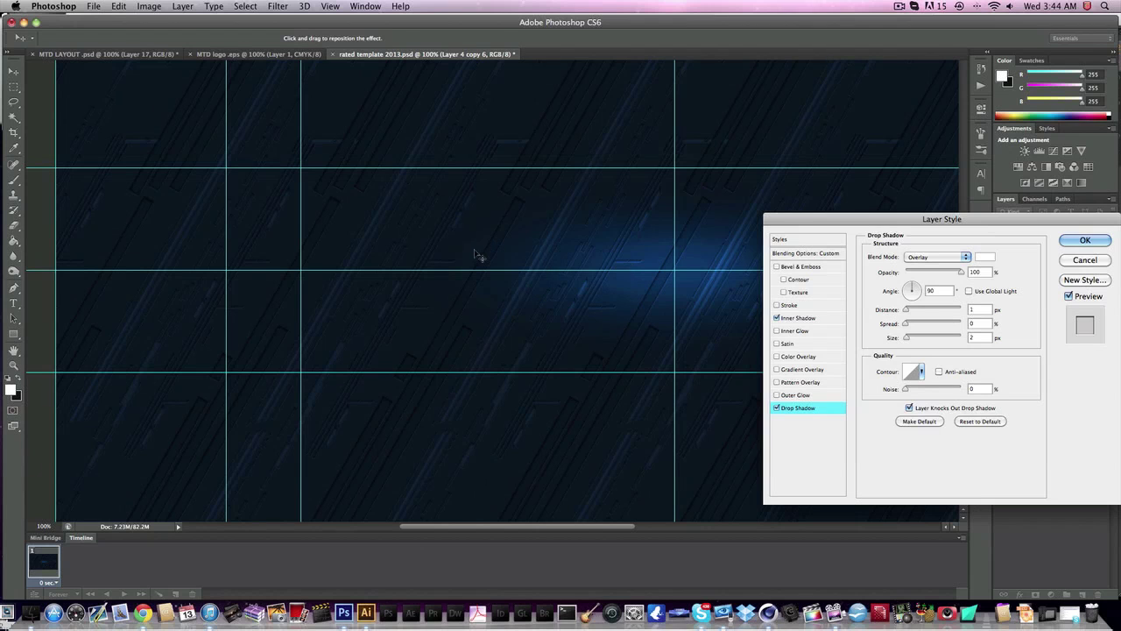
{"action": "key", "text": "Return"}
{"action": "scroll", "coordinate": [598, 238], "scroll_direction": "right", "scroll_amount": 12}
{"action": "scroll", "coordinate": [598, 239], "scroll_direction": "left", "scroll_amount": 12}
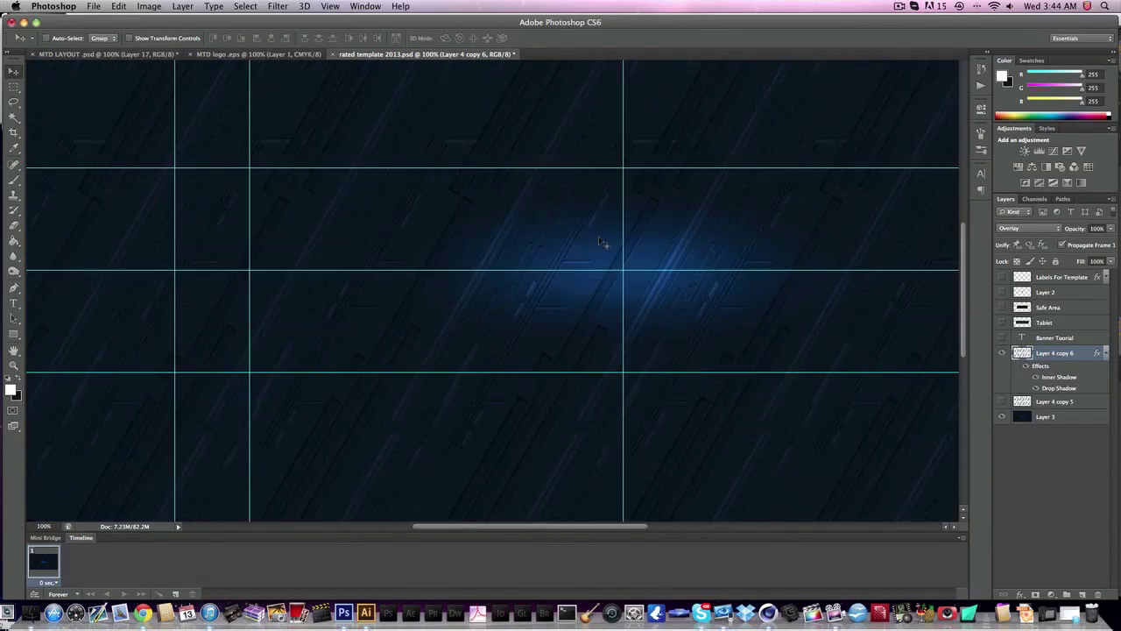
{"action": "scroll", "coordinate": [599, 238], "scroll_direction": "left", "scroll_amount": 3}
{"action": "left_click", "coordinate": [1106, 353]}
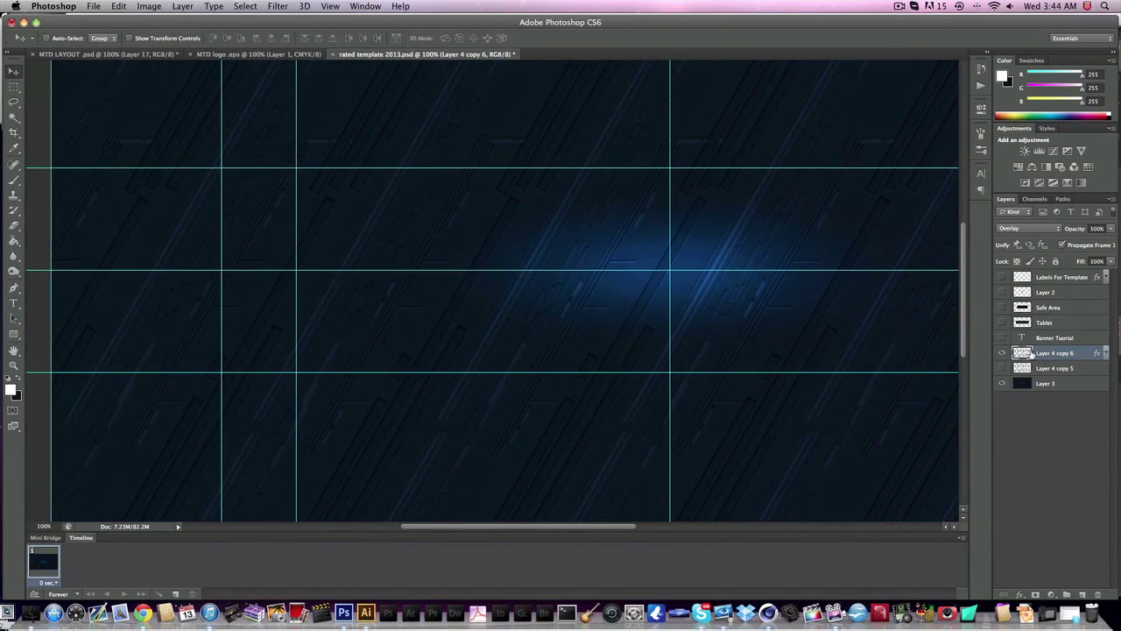
- Toggle the visibility of Layer 4 copy 6 to compare the banner with and without the styled line pattern
{"action": "left_click", "coordinate": [1003, 353]}
{"action": "left_click", "coordinate": [1003, 353]}
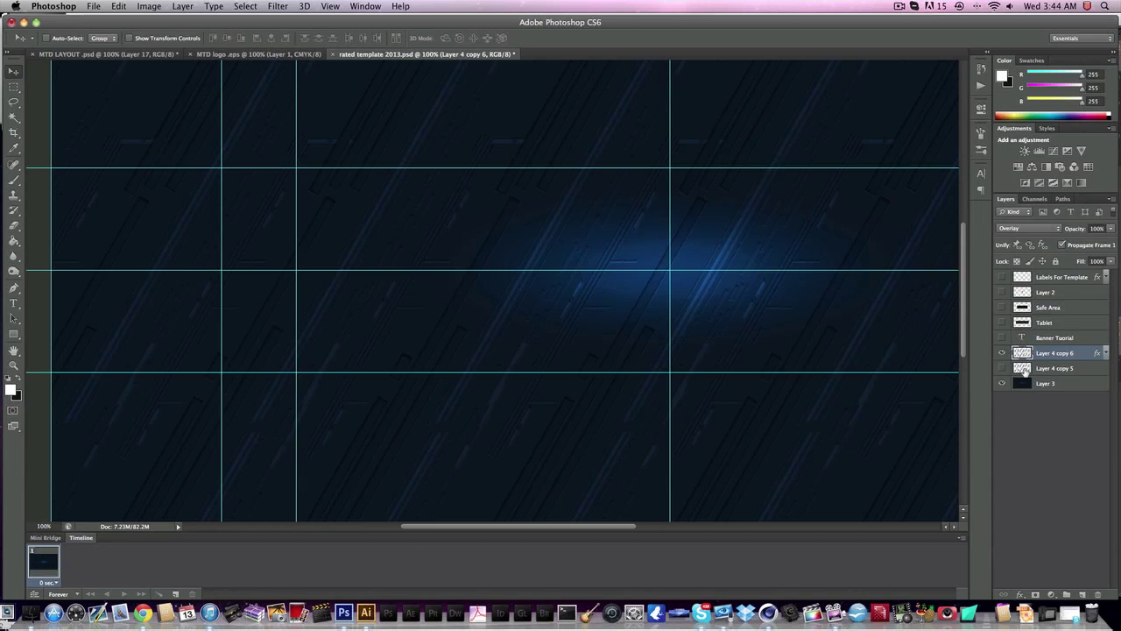
{"action": "left_click", "coordinate": [1004, 366]}
{"action": "left_click", "coordinate": [1004, 366]}
{"action": "left_click", "coordinate": [1004, 366]}
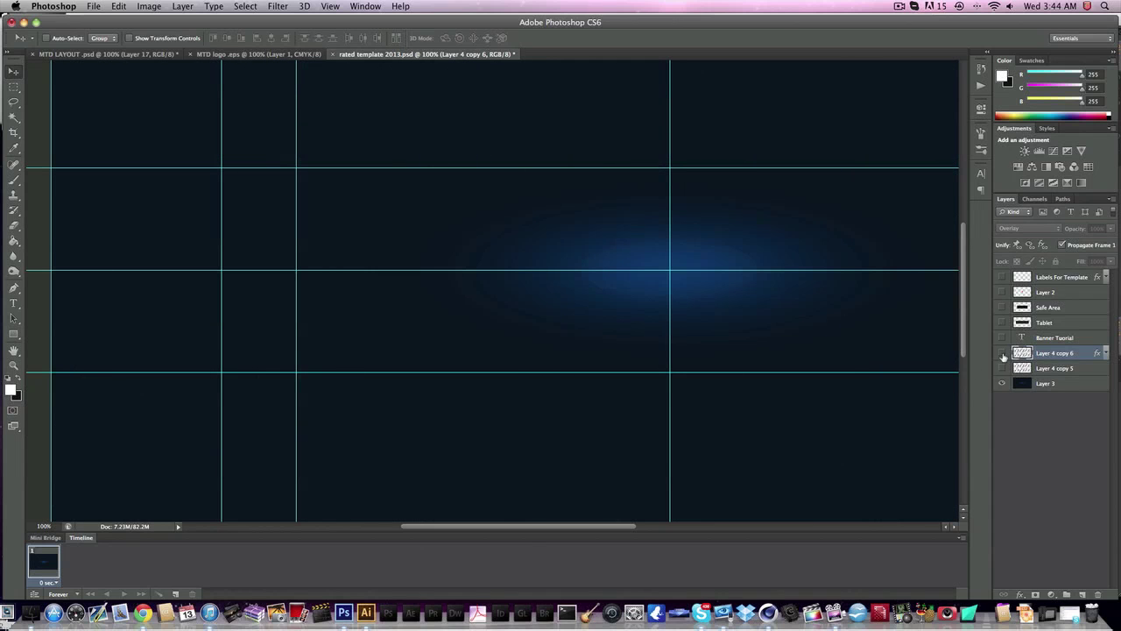
{"action": "left_click", "coordinate": [1004, 366]}
{"action": "scroll", "coordinate": [722, 320], "scroll_direction": "right", "scroll_amount": 5}
- Try to rasterize the layer style of Layer 4 copy 6 and undo it
{"action": "right_click", "coordinate": [1049, 355]}
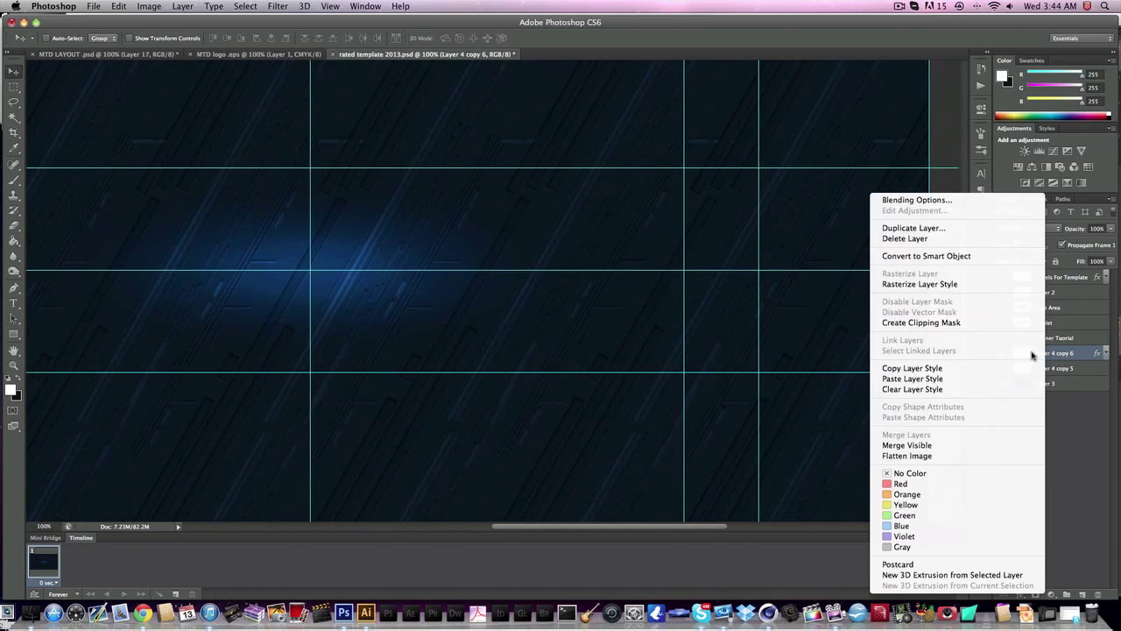
{"action": "left_click", "coordinate": [951, 286]}
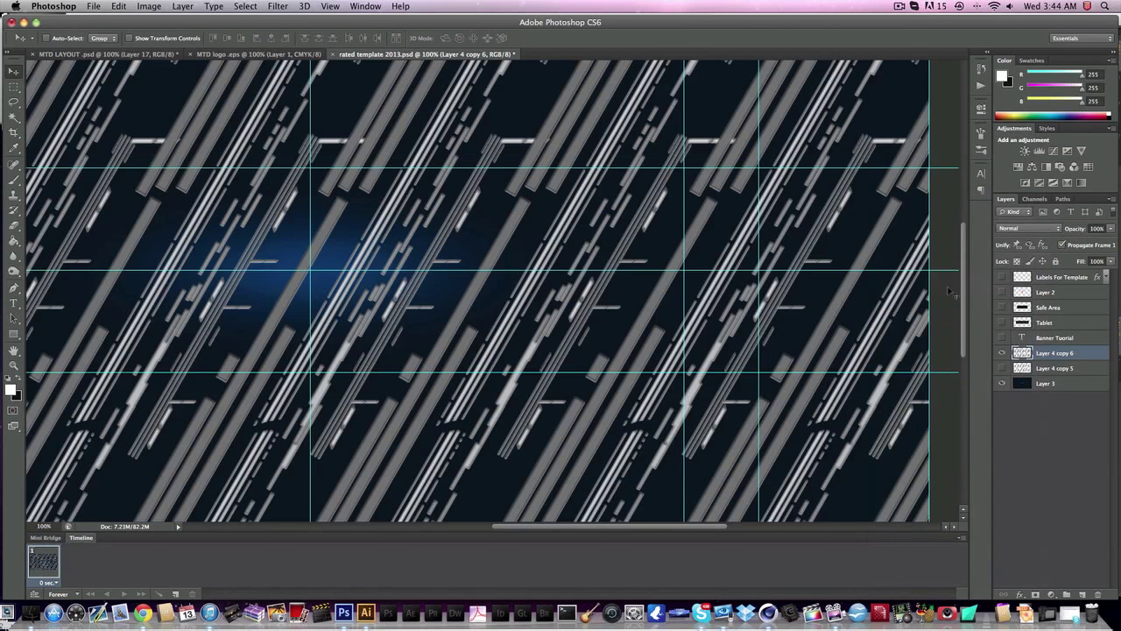
{"action": "key", "text": "super+z"}
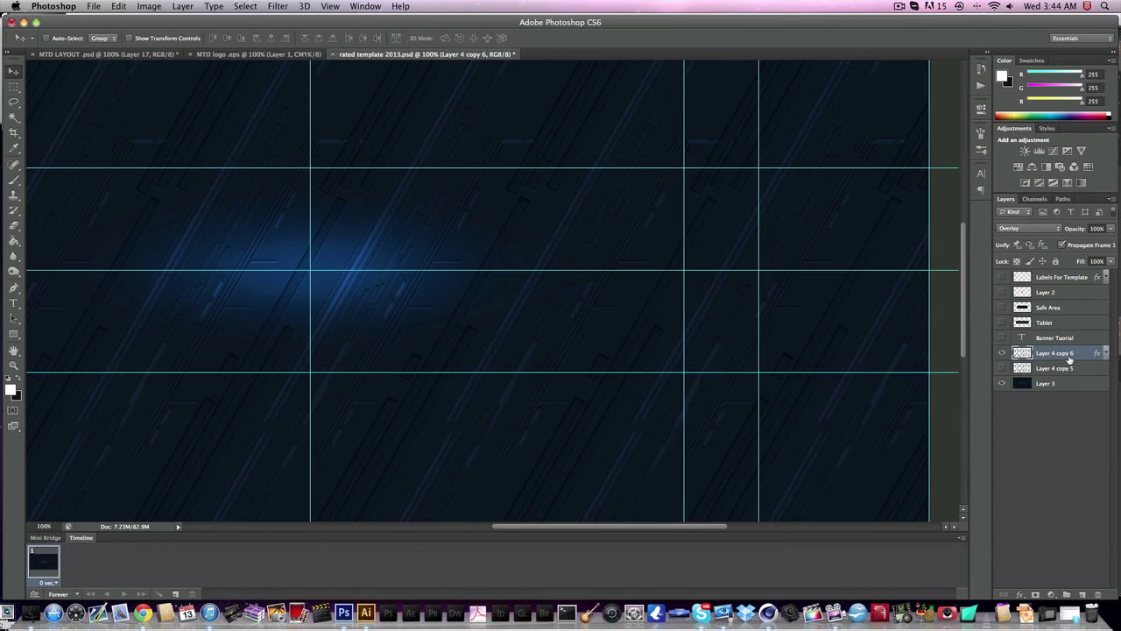
{"action": "scroll", "coordinate": [149, 299], "scroll_direction": "left", "scroll_amount": 5}
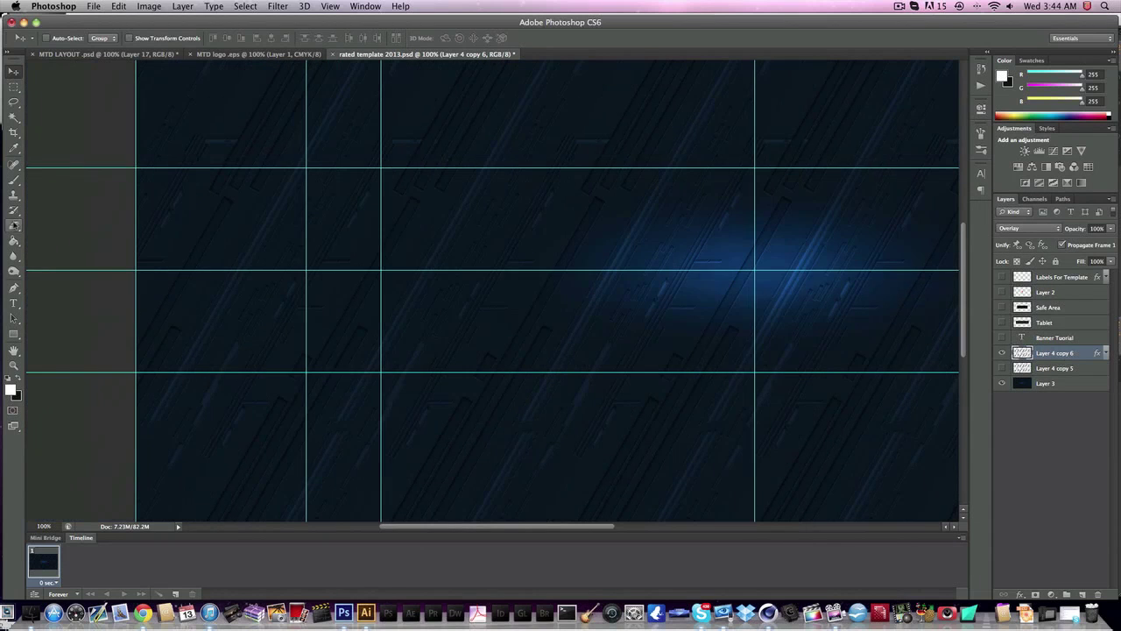
- Set the opacity of Layer 4 copy 6 to 25%
{"action": "key", "text": "e"}
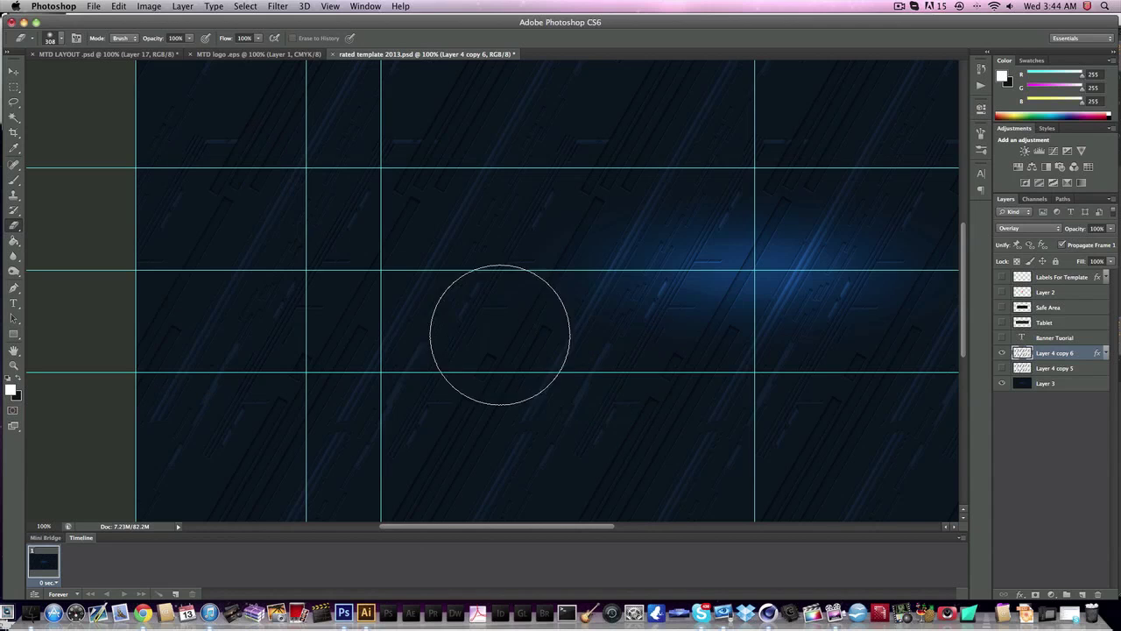
{"action": "left_click", "coordinate": [1097, 230]}
{"action": "type", "text": "20"}
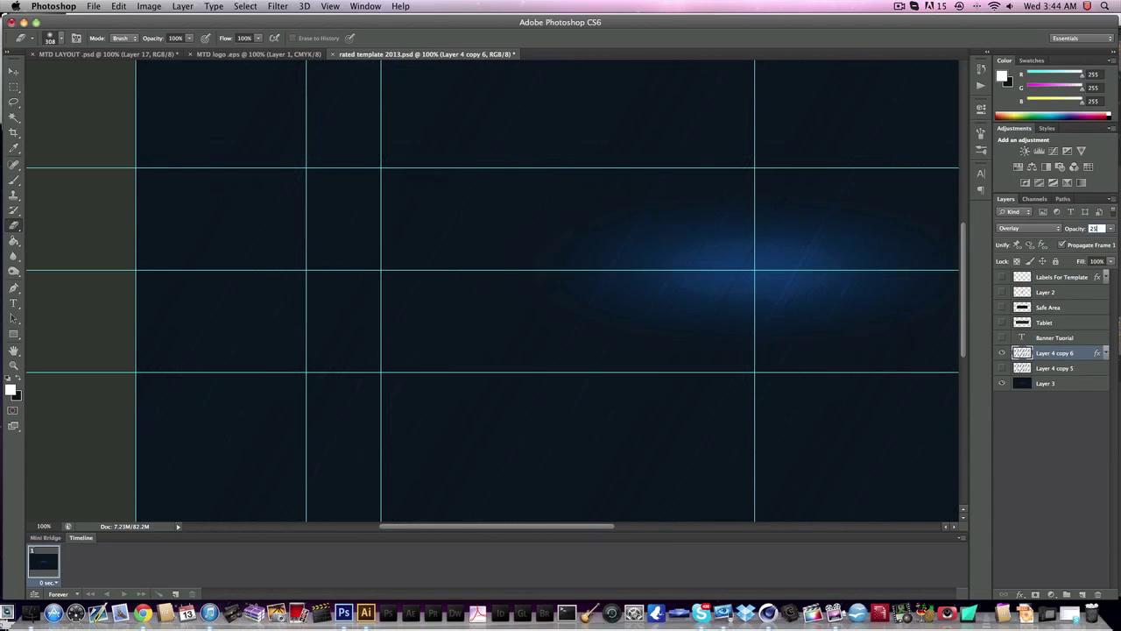
{"action": "key", "text": "Return"}
{"action": "left_click", "coordinate": [14, 70]}
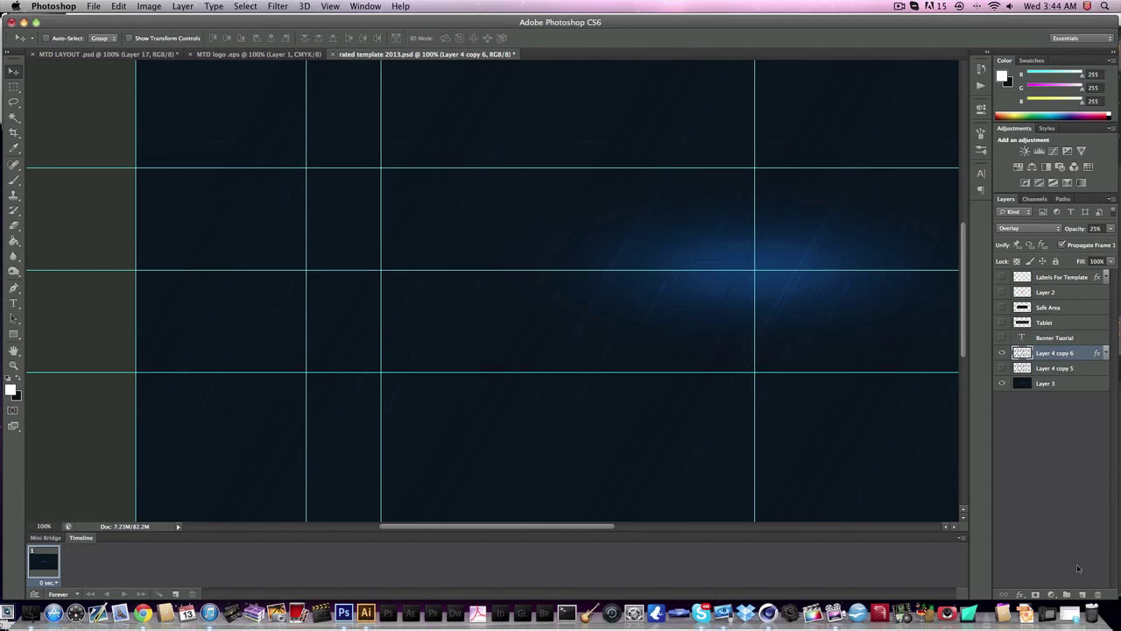
- Merge Layer 4 copy 6 with a new empty layer and set the merged layer's blend mode to Overlay
{"action": "left_click", "coordinate": [1083, 594]}
{"action": "left_click", "coordinate": [1063, 374], "text": "shift"}
{"action": "right_click", "coordinate": [1063, 374]}
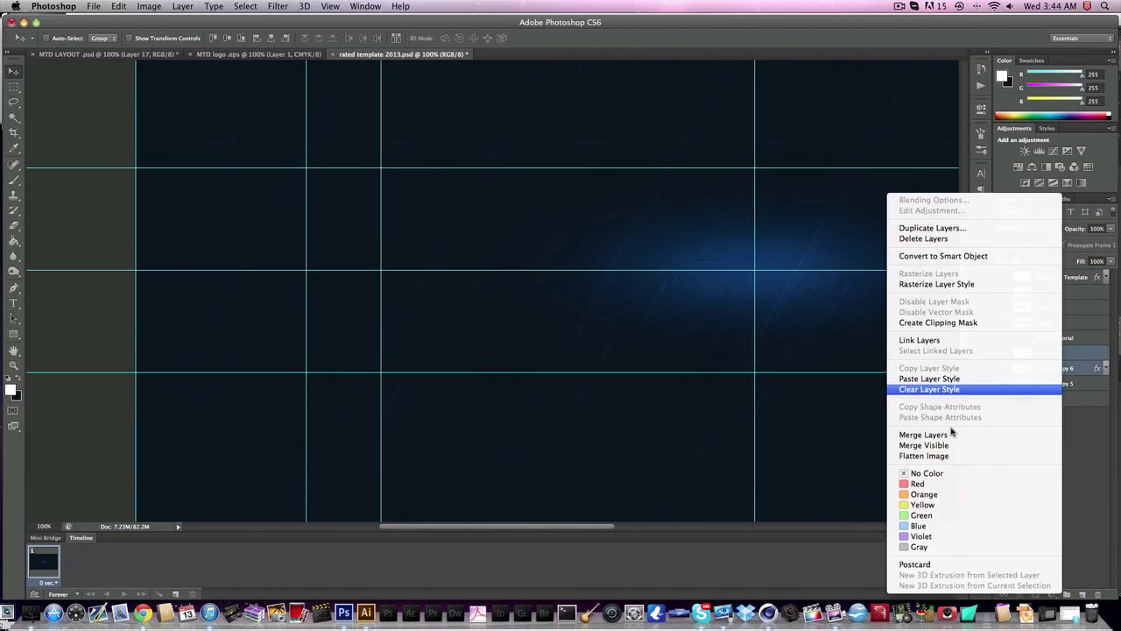
{"action": "left_click", "coordinate": [951, 430]}
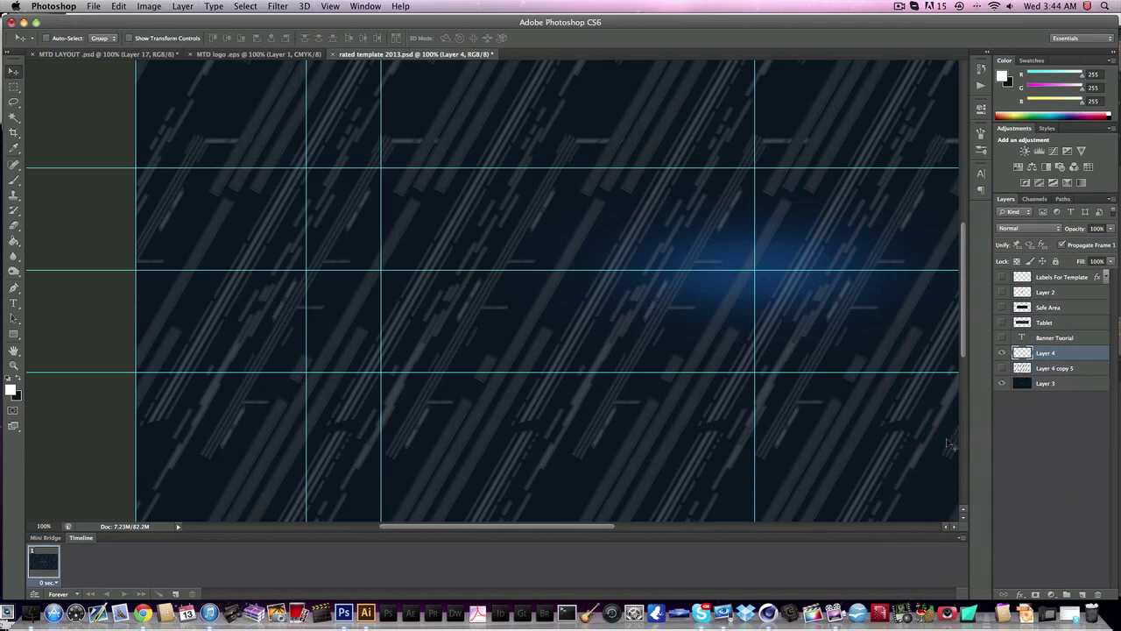
{"action": "key", "text": "super+z"}
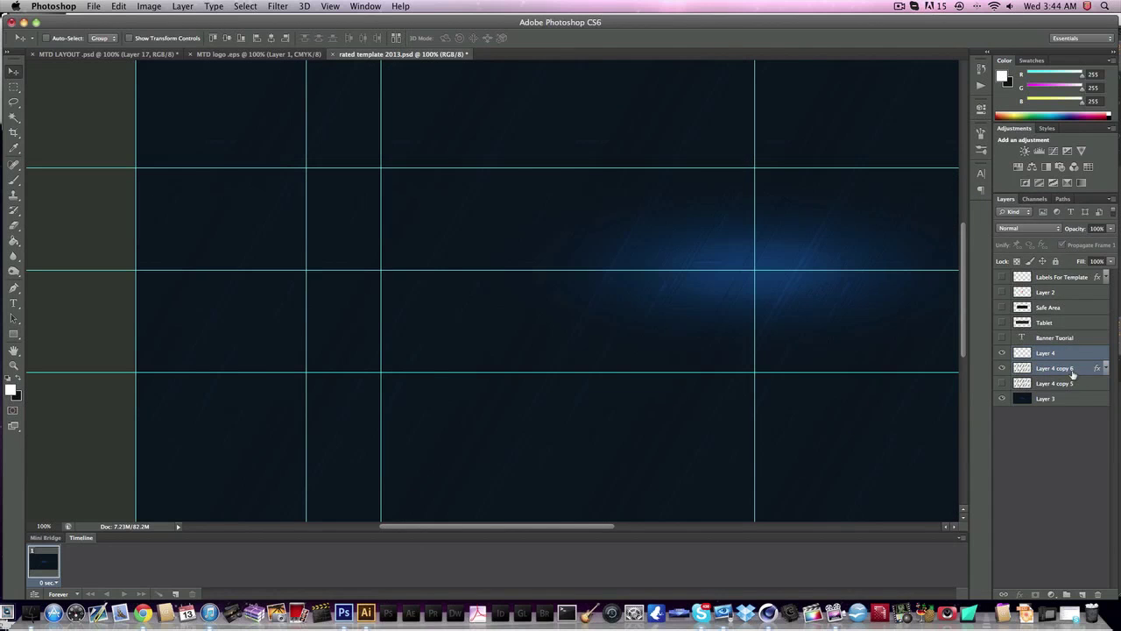
{"action": "right_click", "coordinate": [1073, 374]}
{"action": "left_click", "coordinate": [946, 430]}
{"action": "left_click", "coordinate": [1025, 228]}
{"action": "left_click", "coordinate": [1029, 349]}
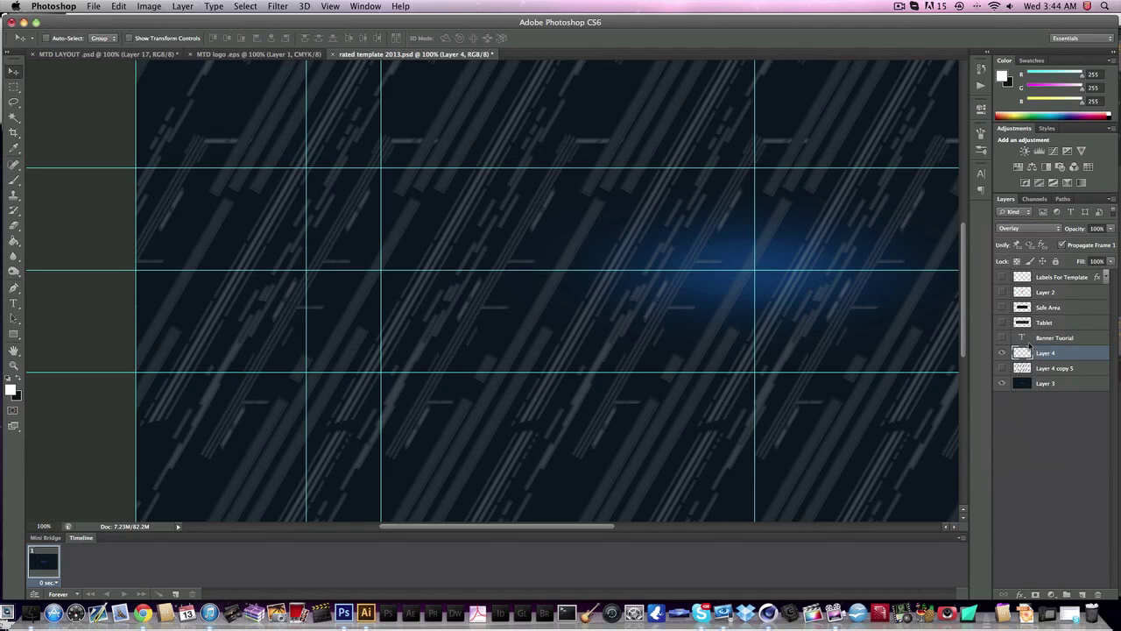
- Erase the line pattern on Layer 4 along the banner's outer edges with a 308 px Eraser brush
{"action": "scroll", "coordinate": [727, 322], "scroll_direction": "left", "scroll_amount": 2}
{"action": "scroll", "coordinate": [718, 321], "scroll_direction": "down", "scroll_amount": 5}
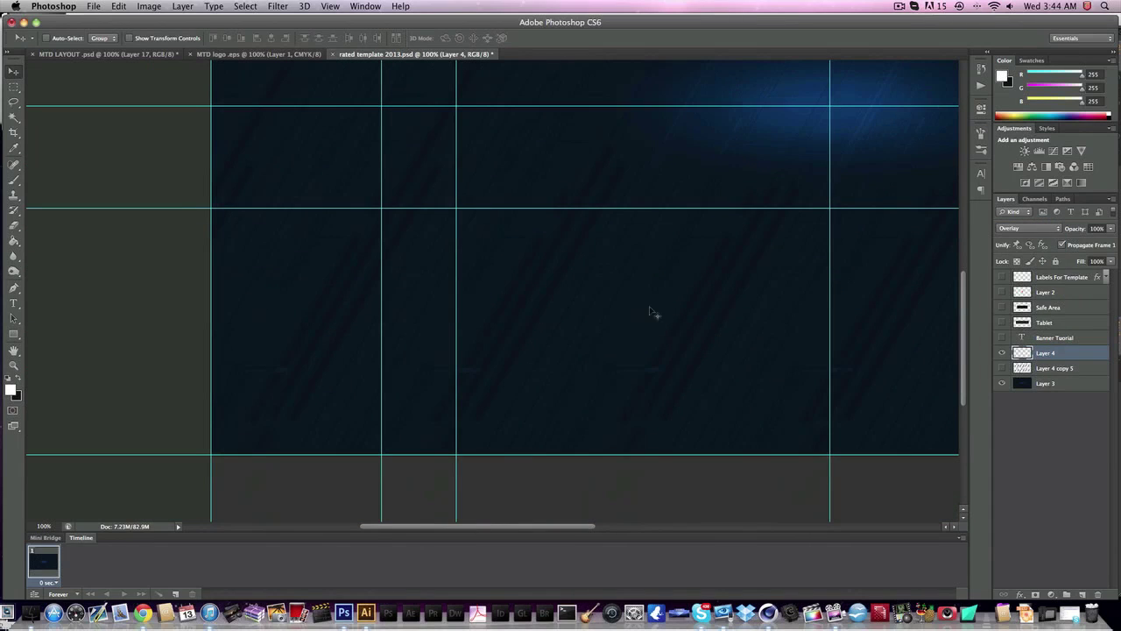
{"action": "left_click", "coordinate": [14, 227]}
{"action": "scroll", "coordinate": [403, 430], "scroll_direction": "right", "scroll_amount": 3}
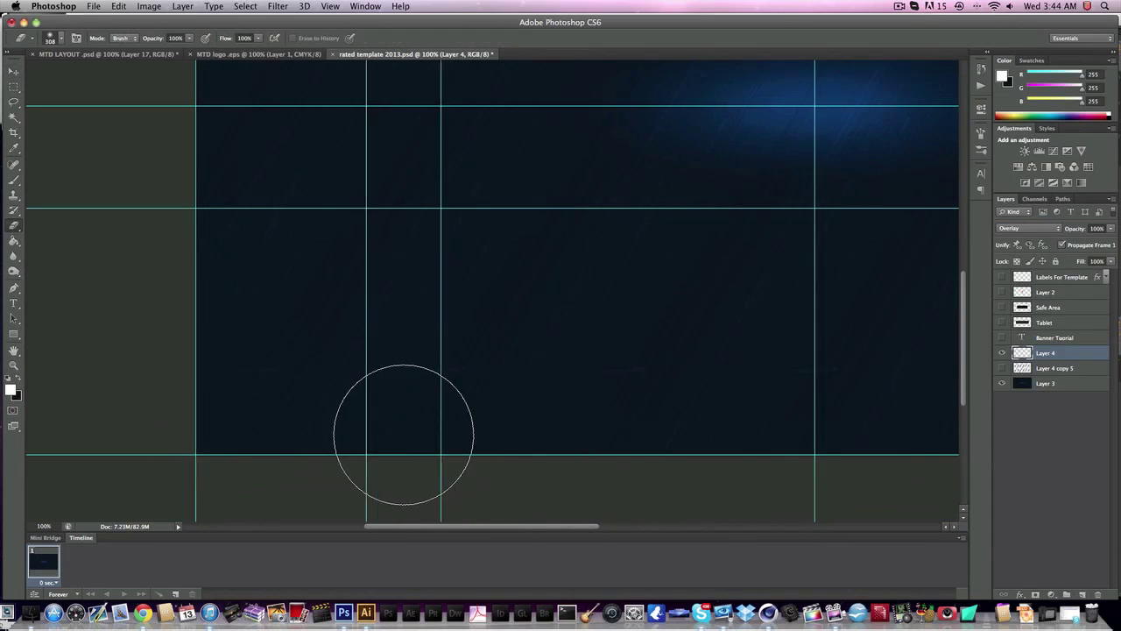
{"action": "scroll", "coordinate": [545, 450], "scroll_direction": "right", "scroll_amount": 5}
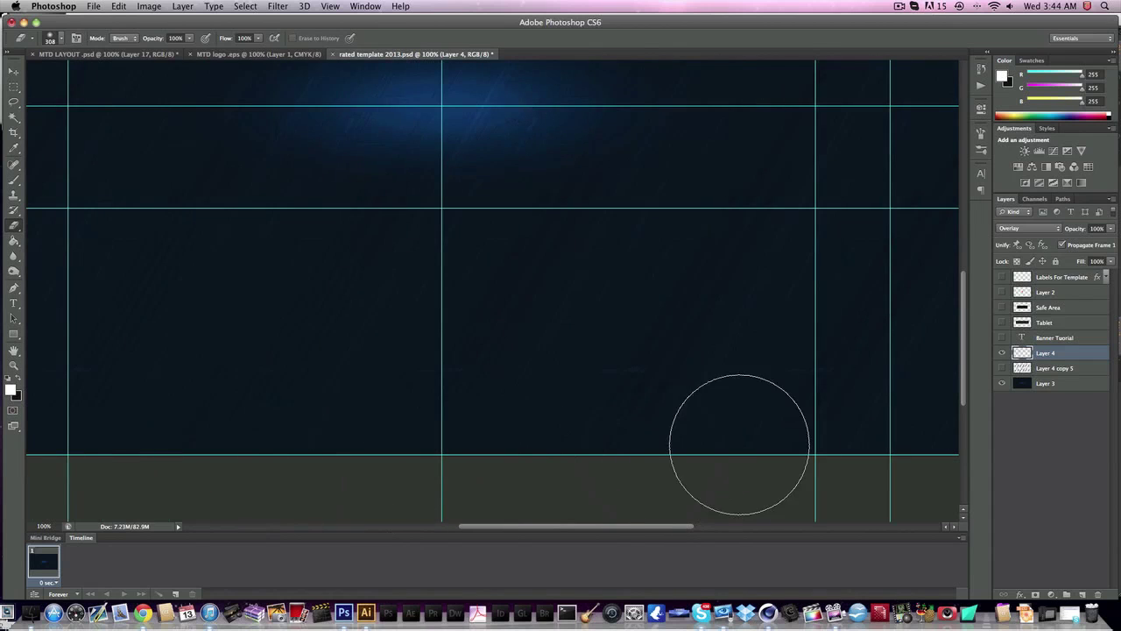
{"action": "scroll", "coordinate": [761, 441], "scroll_direction": "right", "scroll_amount": 3}
{"action": "scroll", "coordinate": [779, 158], "scroll_direction": "up", "scroll_amount": 4}
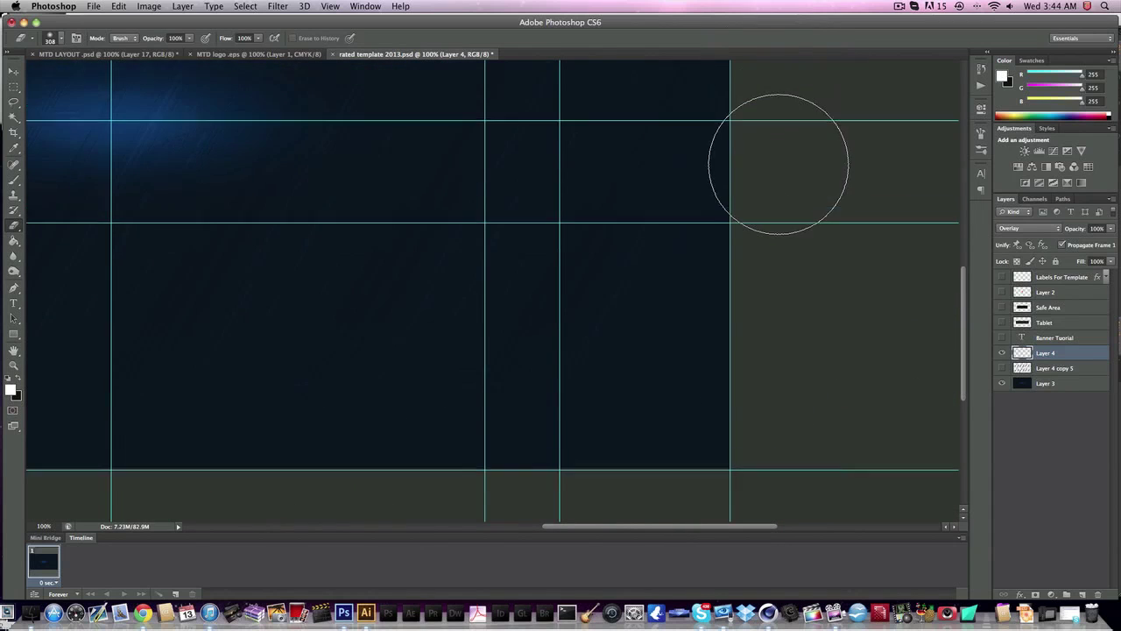
{"action": "scroll", "coordinate": [821, 76], "scroll_direction": "up", "scroll_amount": 4}
{"action": "scroll", "coordinate": [821, 76], "scroll_direction": "left", "scroll_amount": 5}
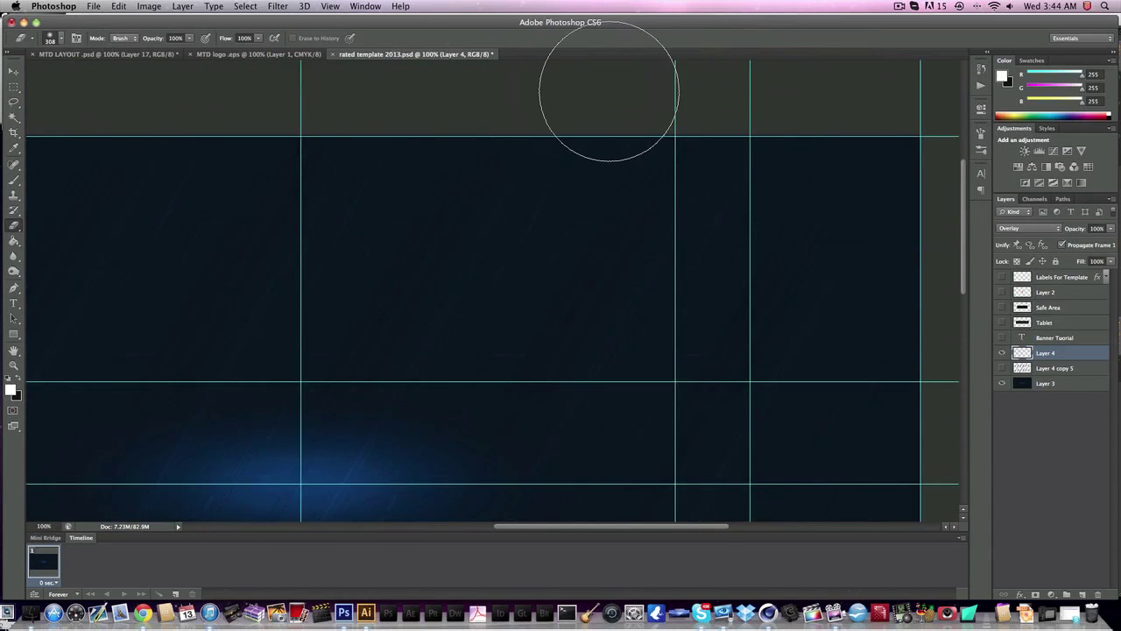
{"action": "scroll", "coordinate": [754, 85], "scroll_direction": "left", "scroll_amount": 9}
{"action": "scroll", "coordinate": [788, 88], "scroll_direction": "left", "scroll_amount": 8}
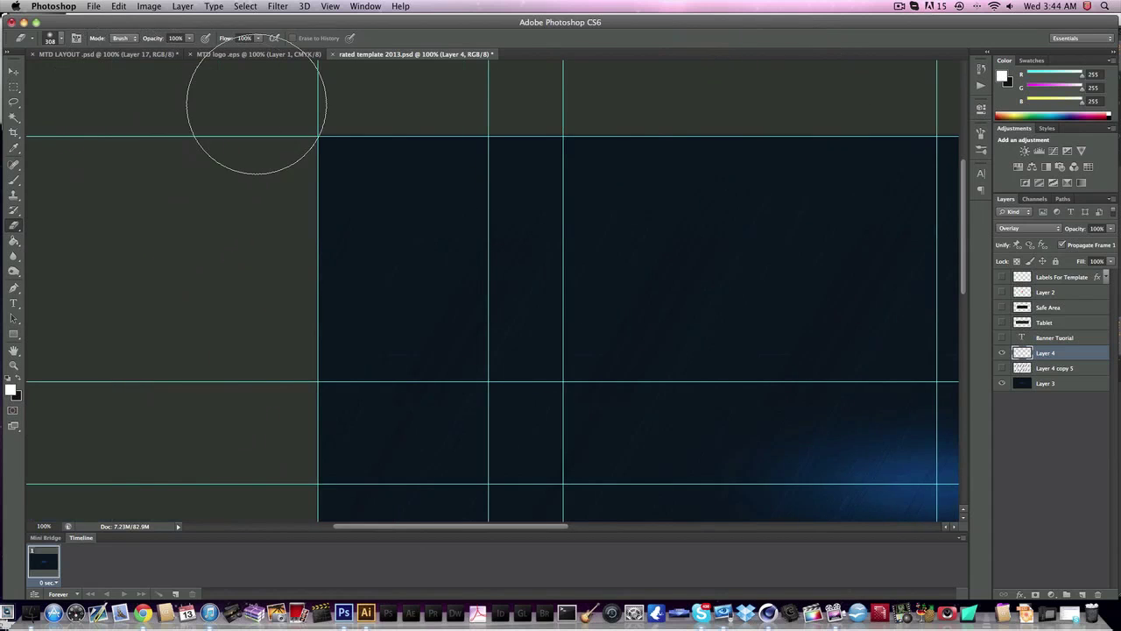
{"action": "scroll", "coordinate": [275, 321], "scroll_direction": "down", "scroll_amount": 6}
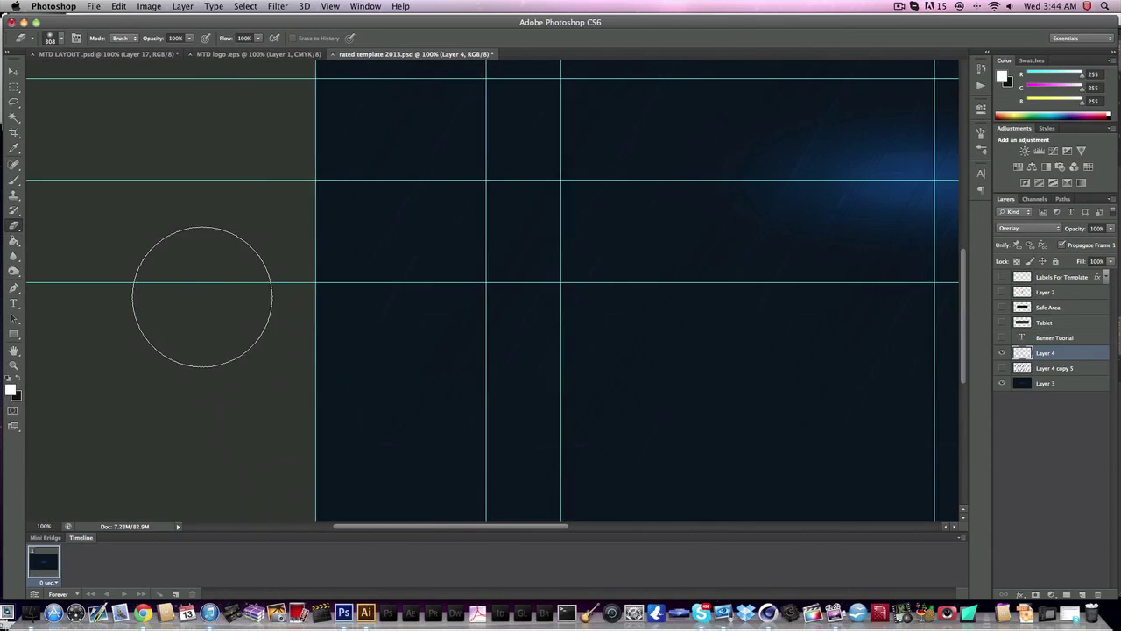
{"action": "scroll", "coordinate": [201, 293], "scroll_direction": "right", "scroll_amount": 10}
{"action": "scroll", "coordinate": [201, 293], "scroll_direction": "up", "scroll_amount": 3}
{"action": "left_click", "coordinate": [13, 70]}
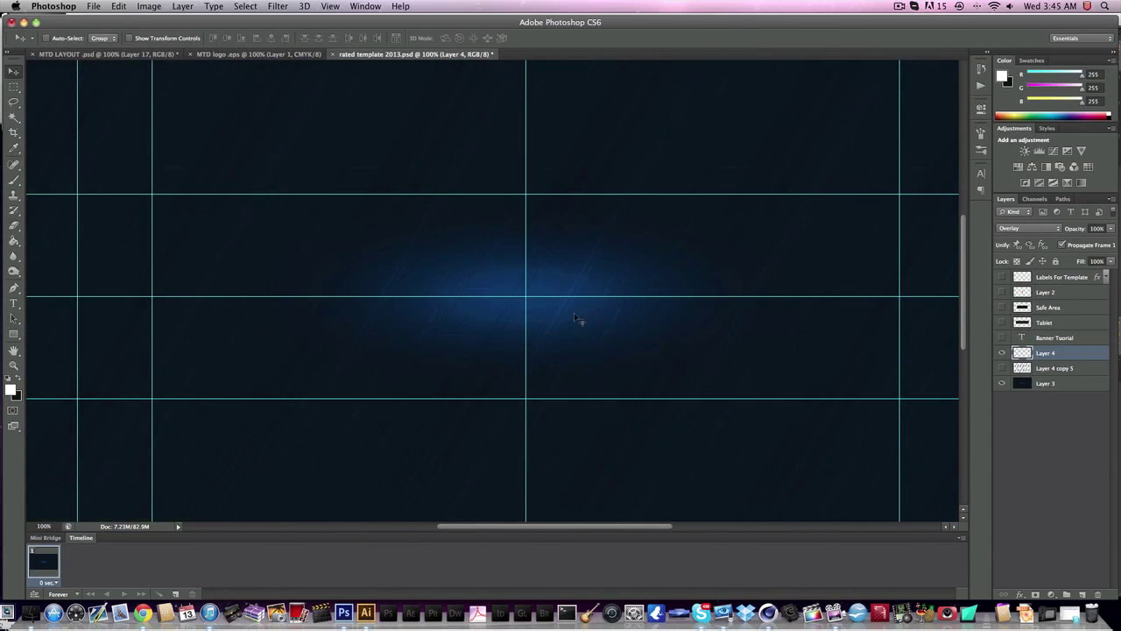
- Show the Banner Tuorial text layer and add a Gradient Overlay to it
{"action": "left_click", "coordinate": [1002, 337]}
{"action": "left_click", "coordinate": [1051, 337]}
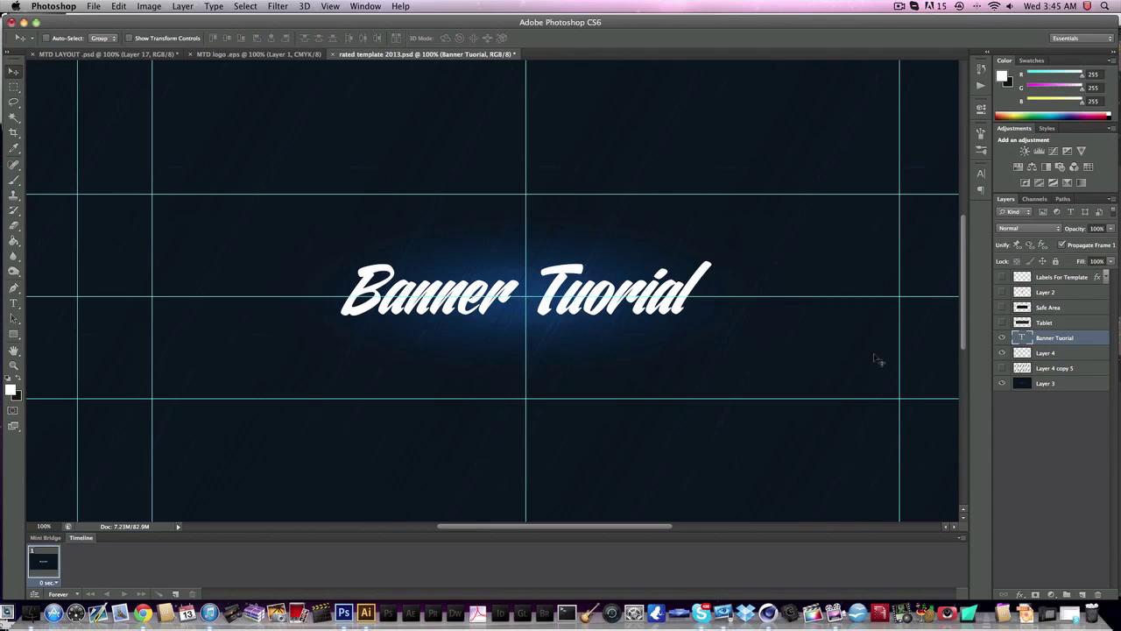
{"action": "left_click", "coordinate": [1020, 594]}
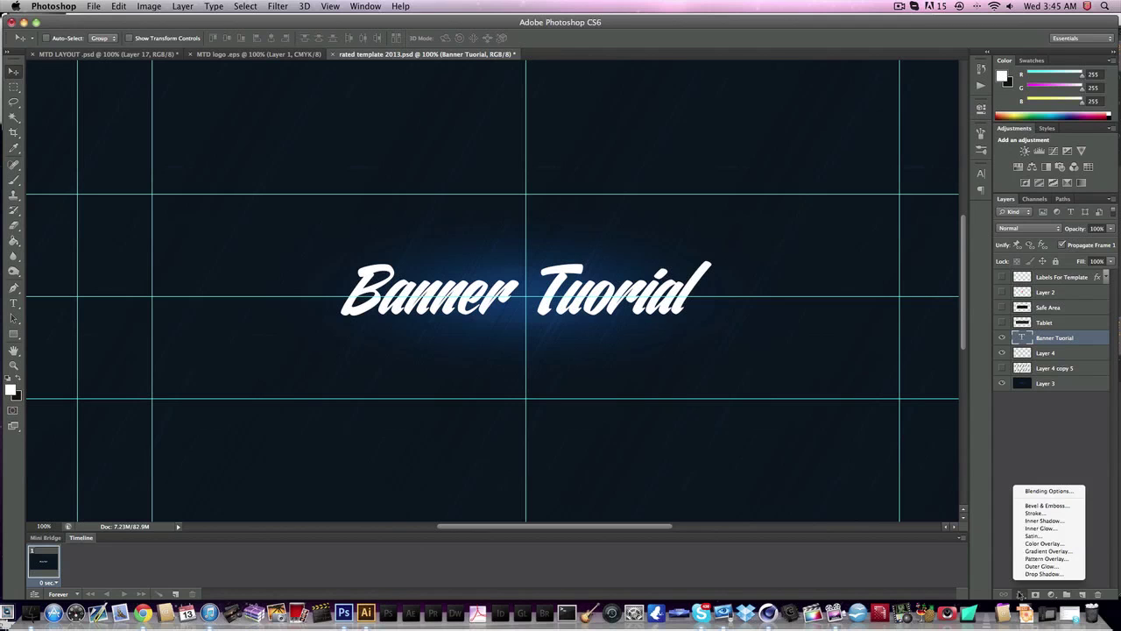
{"action": "left_click", "coordinate": [1034, 552]}
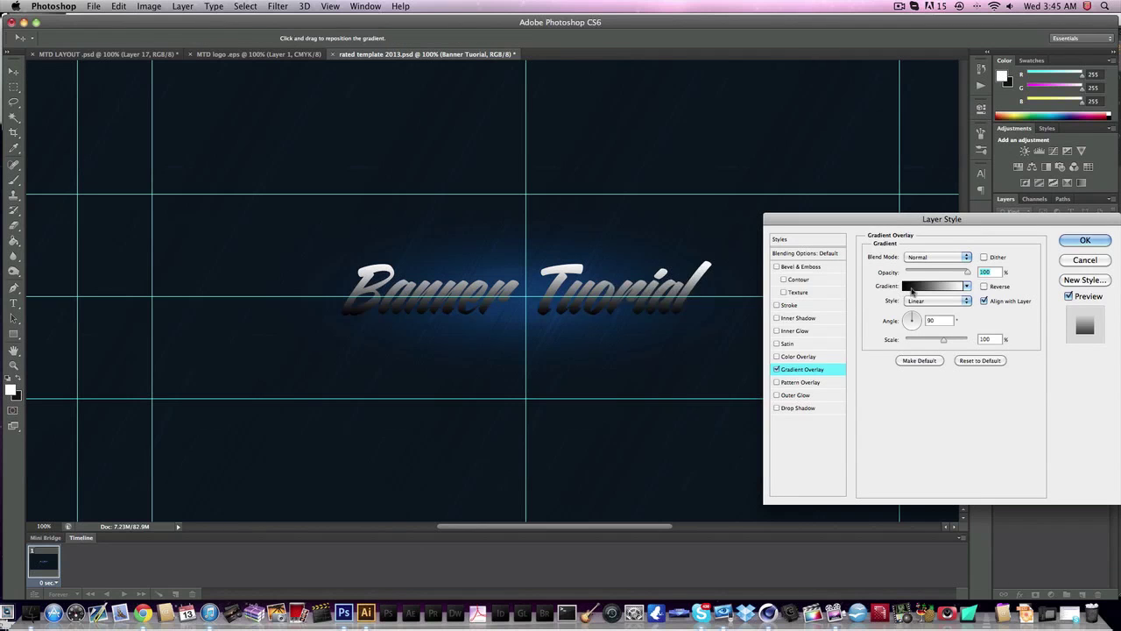
- Choose the orange-to-dark-red preset for the text's Gradient Overlay and reverse the gradient
{"action": "left_click", "coordinate": [929, 287]}
{"action": "scroll", "coordinate": [683, 210], "scroll_direction": "down", "scroll_amount": 3}
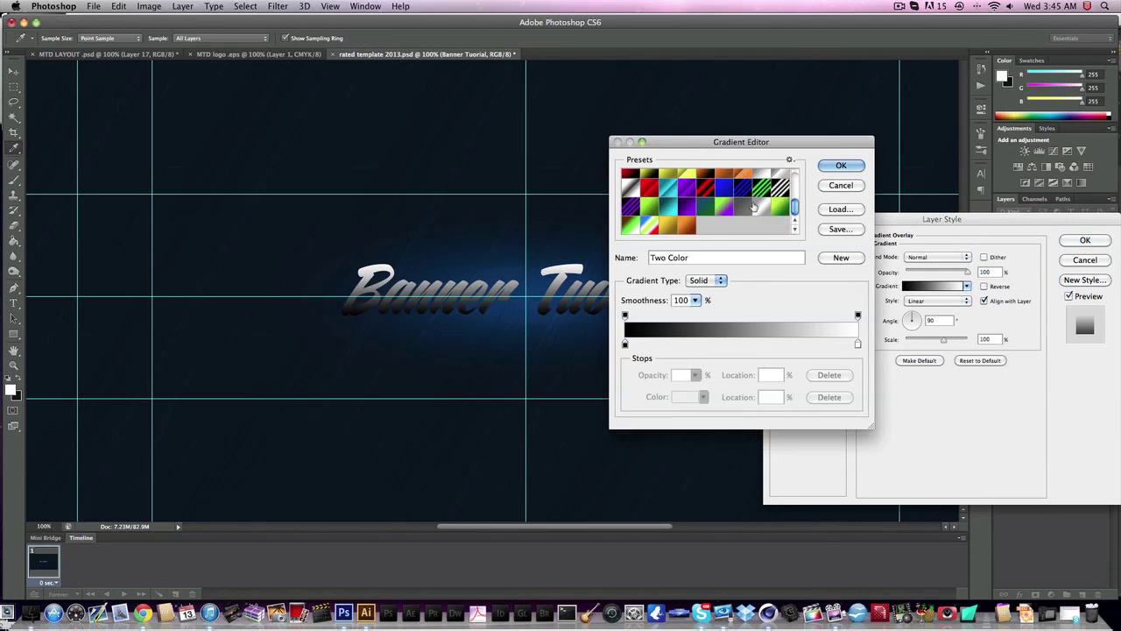
{"action": "left_click", "coordinate": [686, 228]}
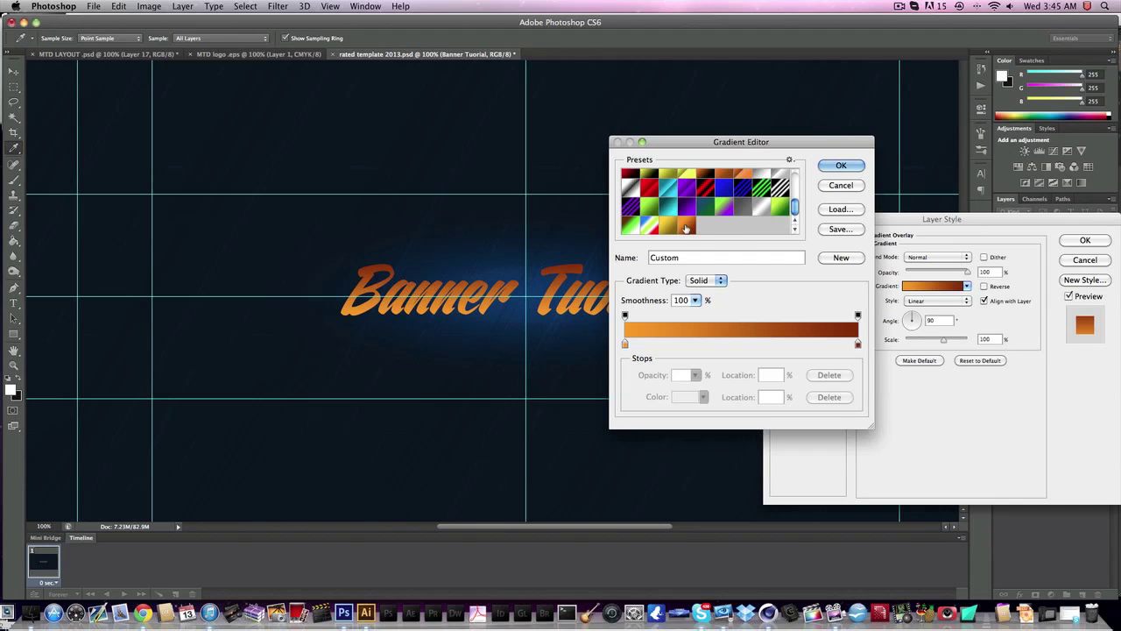
{"action": "key", "text": "Return"}
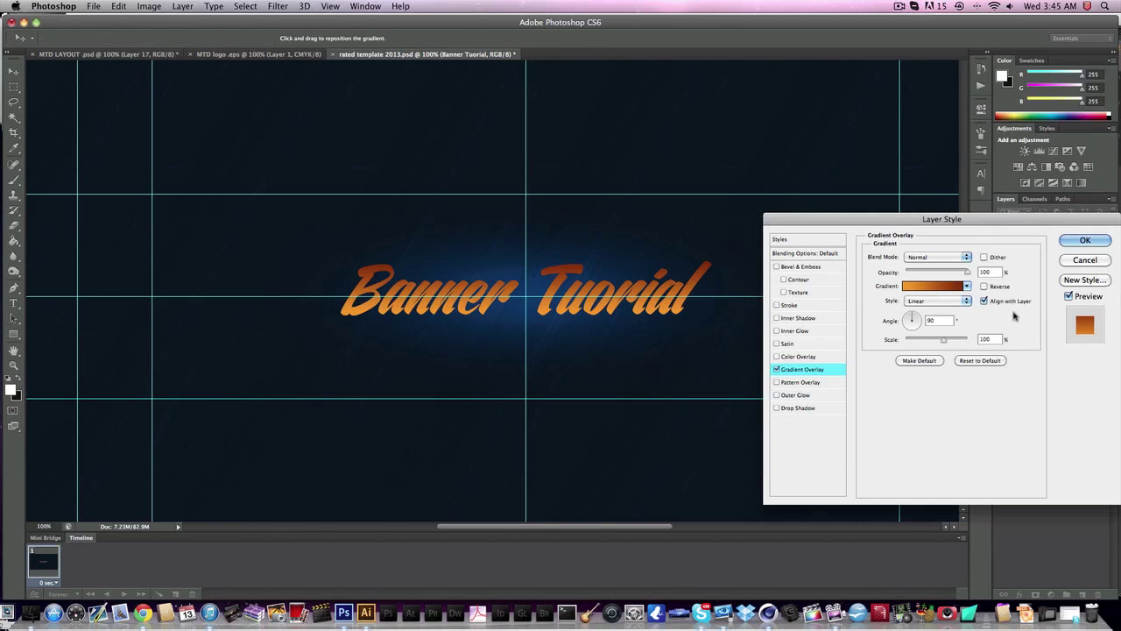
{"action": "left_click", "coordinate": [984, 287]}
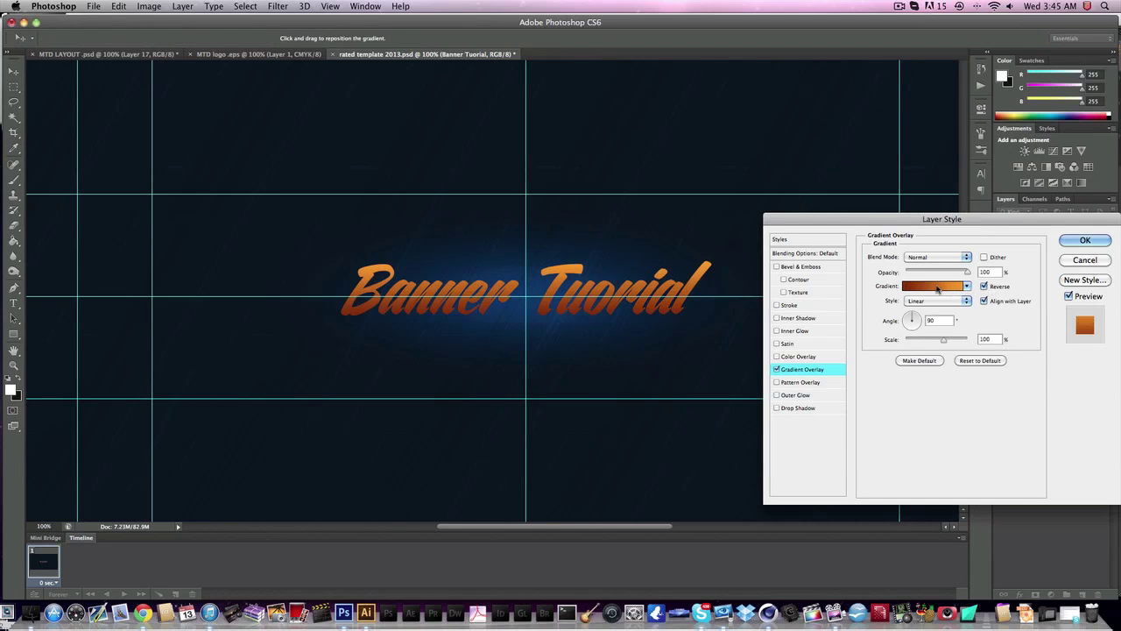
{"action": "left_click", "coordinate": [939, 290]}
{"action": "left_click", "coordinate": [857, 344]}
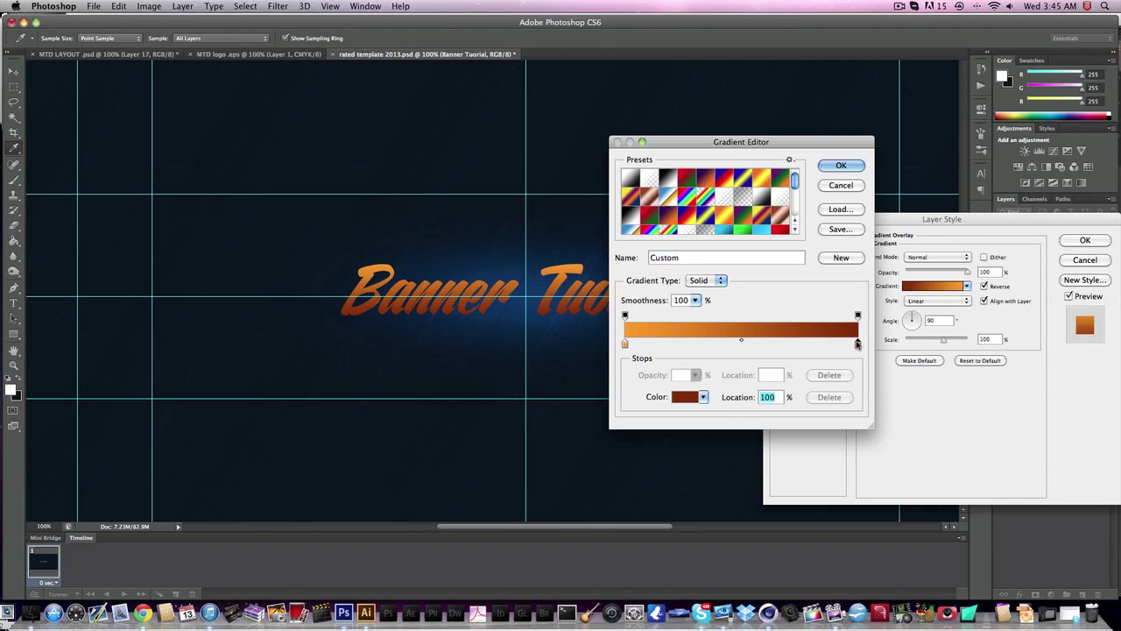
{"action": "left_click", "coordinate": [842, 185]}
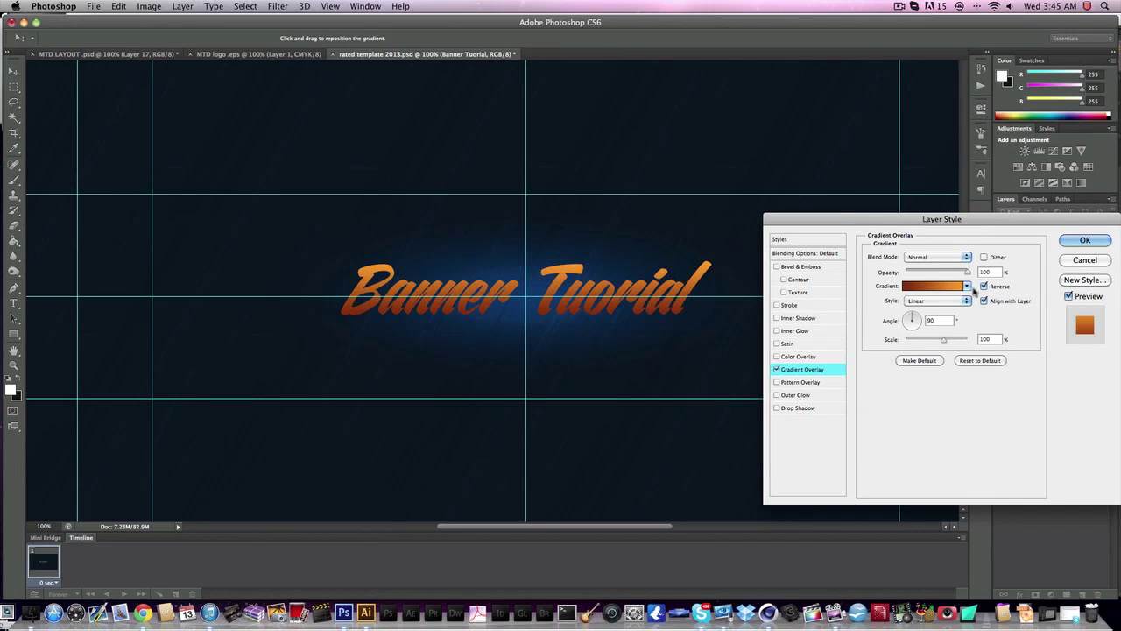
- Add a Bevel & Emboss effect to the Banner Tuorial text and set its size to 1 px
{"action": "left_click", "coordinate": [910, 289]}
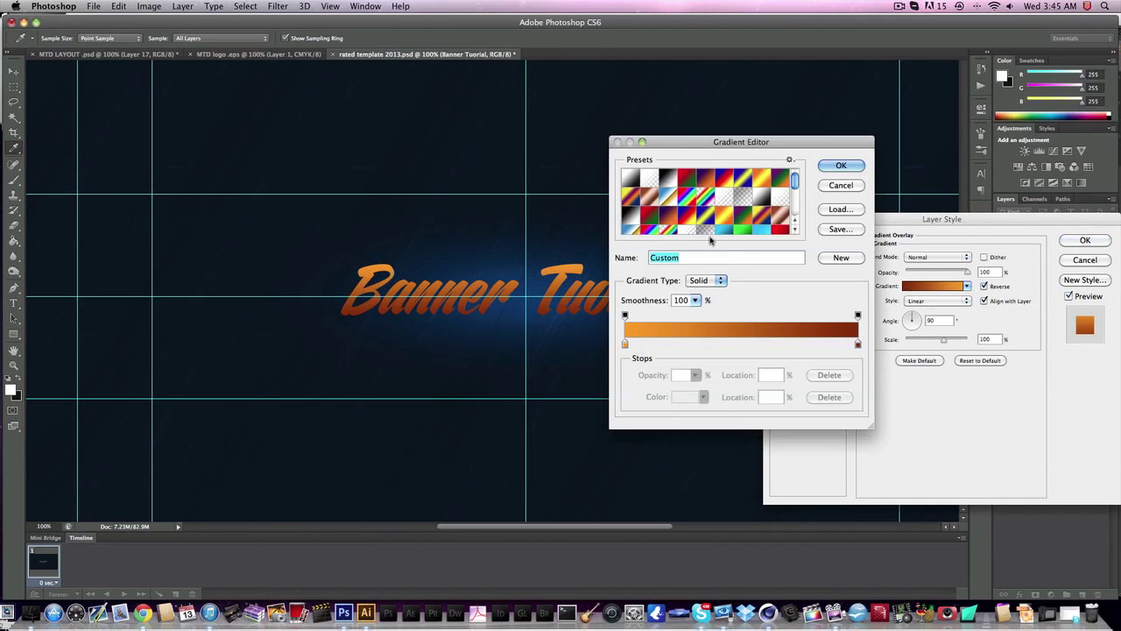
{"action": "key", "text": "Escape"}
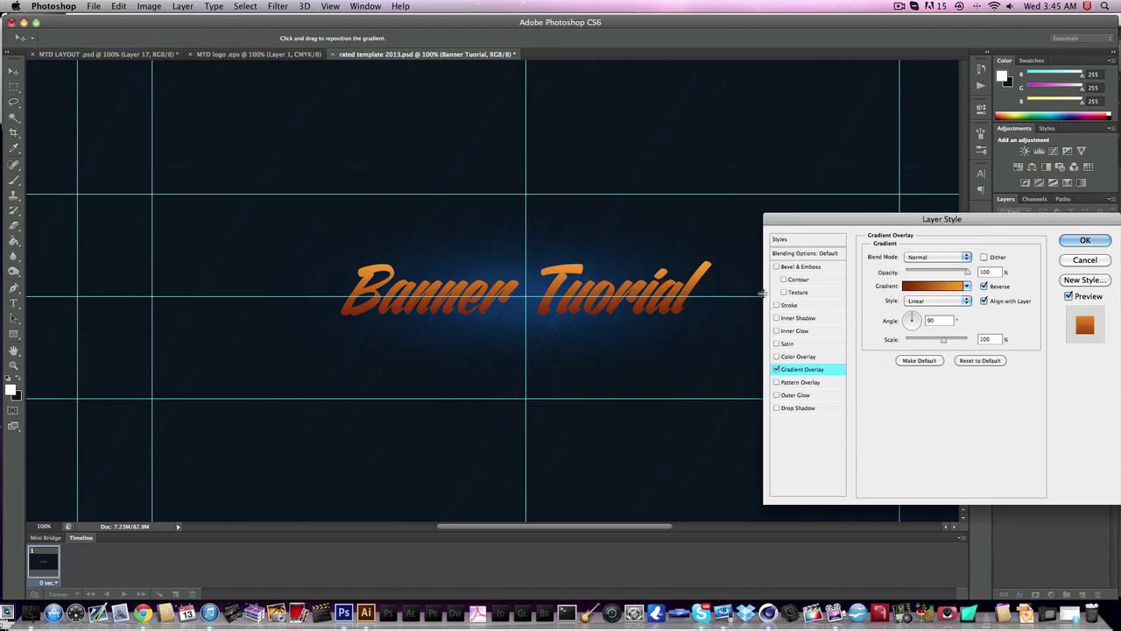
{"action": "left_click", "coordinate": [801, 267]}
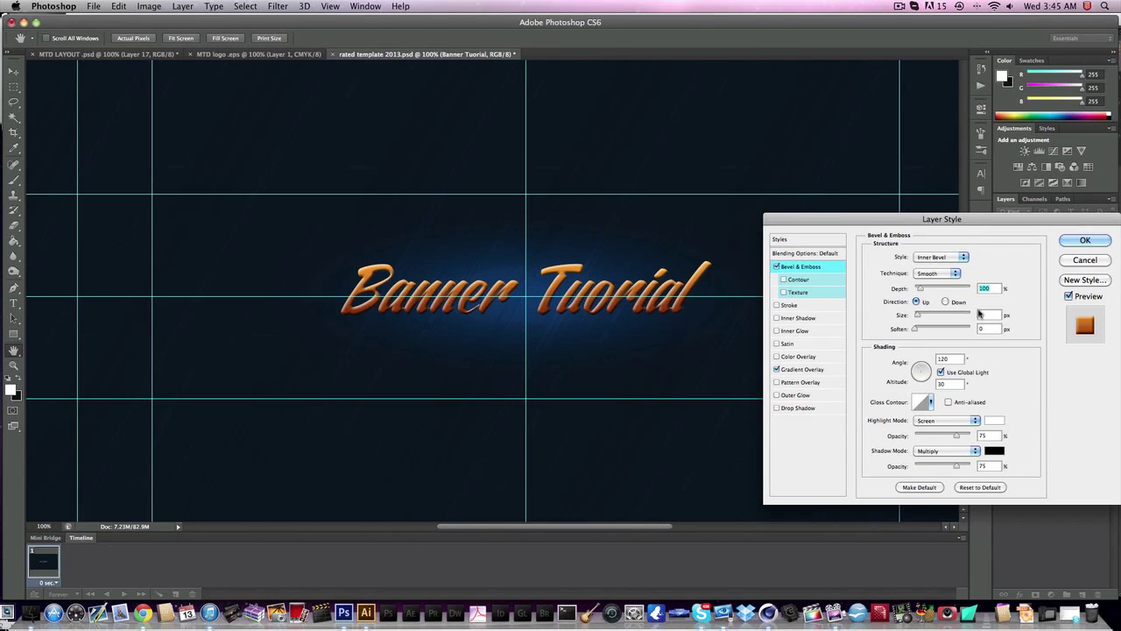
{"action": "left_click_drag", "start_coordinate": [991, 314], "coordinate": [939, 314]}
{"action": "type", "text": "1"}
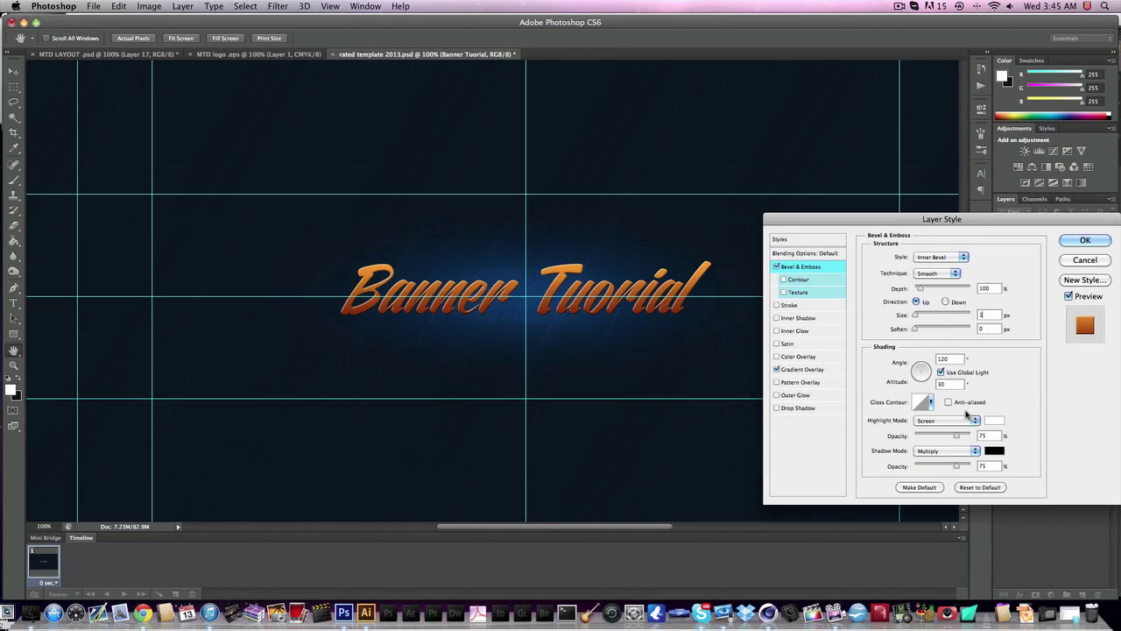
- Set the bevel's shading to a 119° angle without global light, 0° altitude and 25% highlight opacity
{"action": "double_click", "coordinate": [945, 358]}
{"action": "type", "text": "1"}
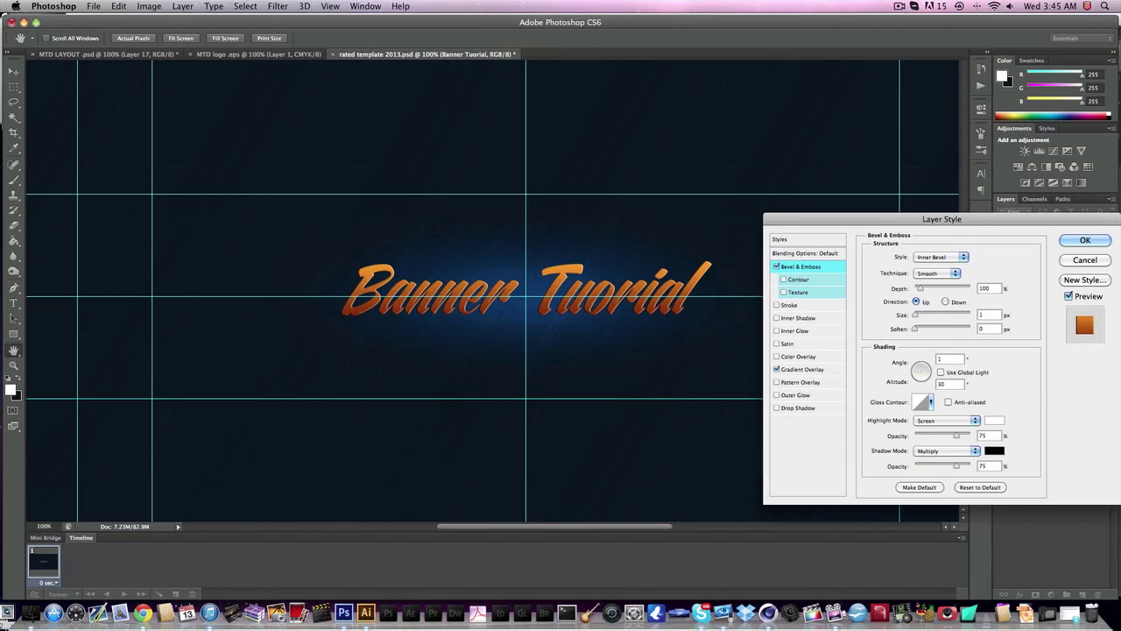
{"action": "type", "text": "9919"}
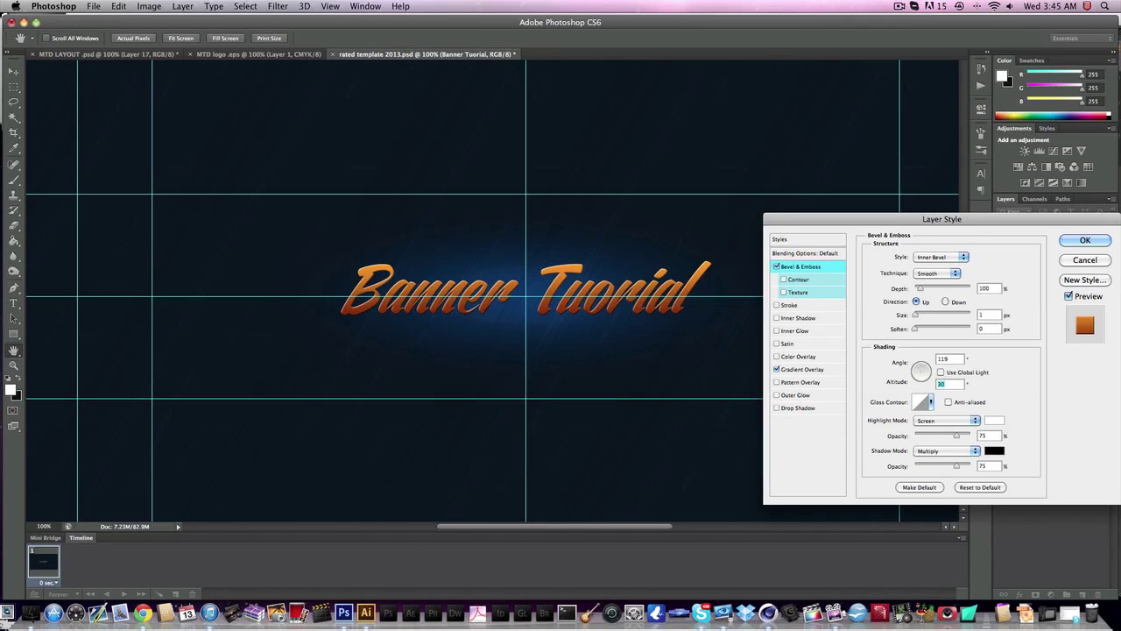
{"action": "type", "text": "0"}
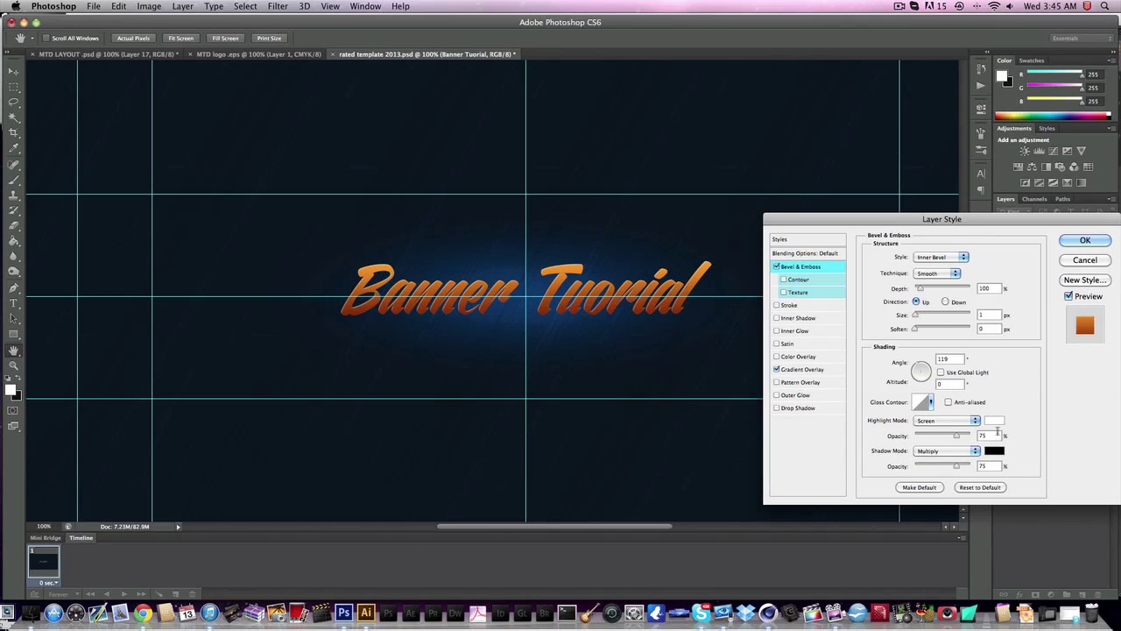
{"action": "left_click", "coordinate": [954, 438]}
{"action": "type", "text": "25"}
- Add an Inner Shadow with 1 px distance and 1 px size, angled at 90° without global light
{"action": "left_click", "coordinate": [808, 320]}
{"action": "double_click", "coordinate": [975, 310]}
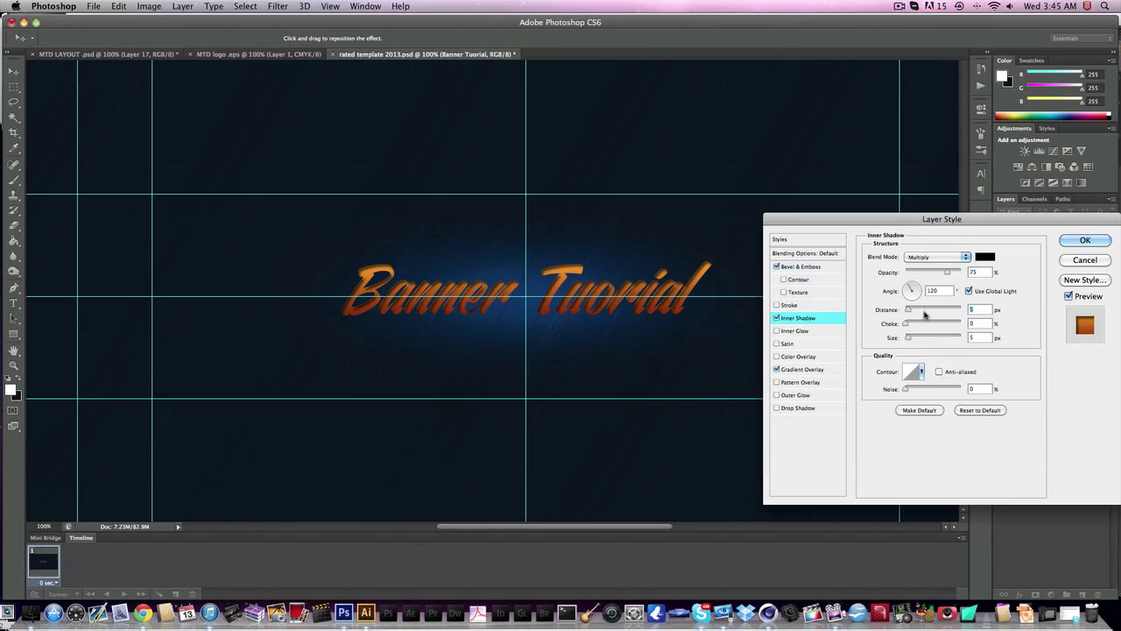
{"action": "type", "text": "1"}
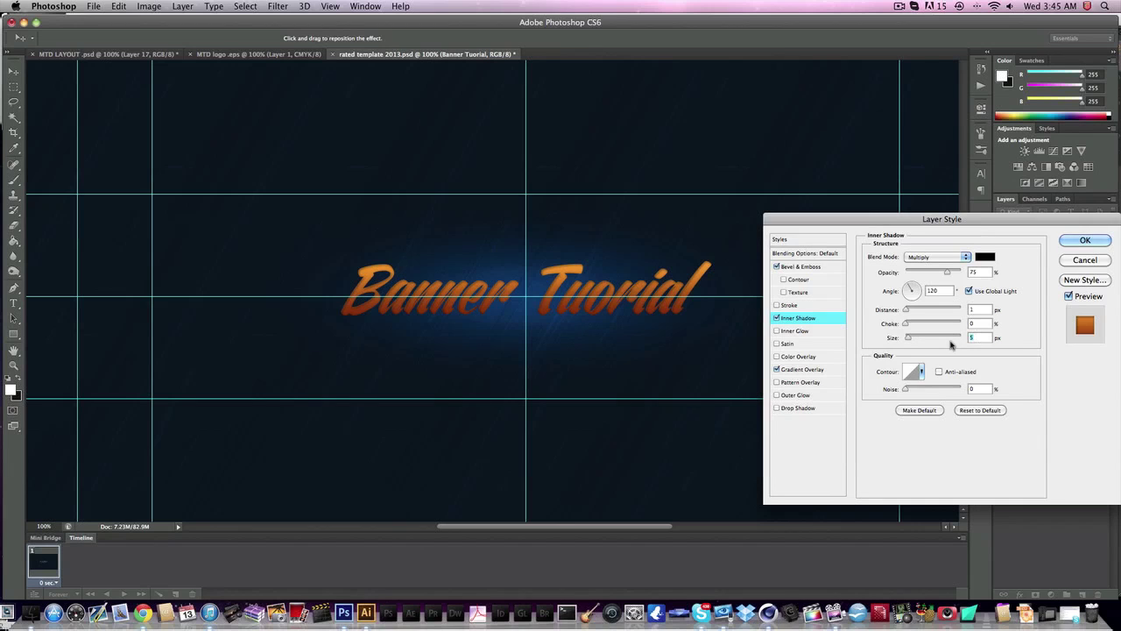
{"action": "type", "text": "1"}
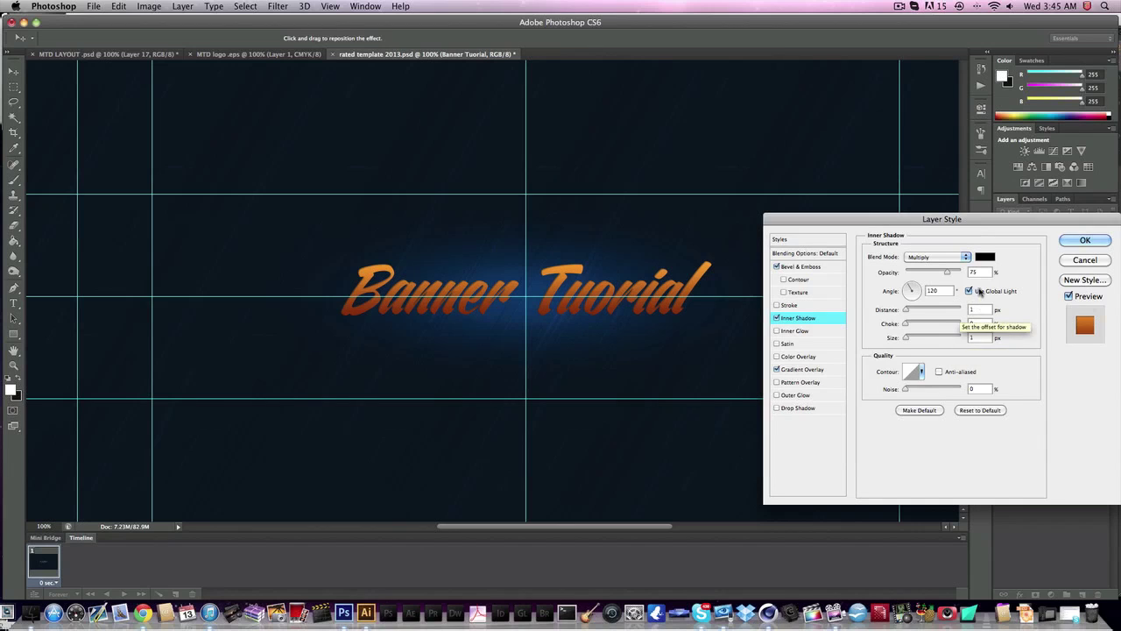
{"action": "left_click", "coordinate": [968, 291]}
{"action": "left_click", "coordinate": [890, 290]}
{"action": "type", "text": "90"}
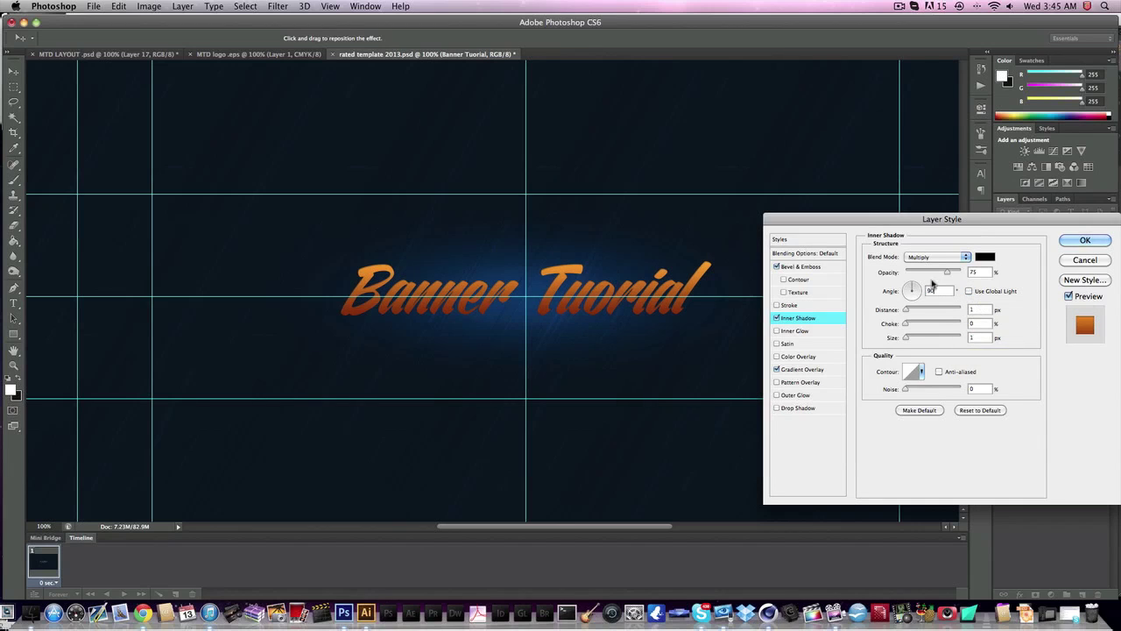
- Set the Inner Shadow to 100% opacity, white (ffffff) and the Overlay blend mode
{"action": "left_click_drag", "start_coordinate": [946, 272], "coordinate": [985, 266]}
{"action": "left_click", "coordinate": [984, 257]}
{"action": "left_click_drag", "start_coordinate": [720, 380], "coordinate": [531, 311]}
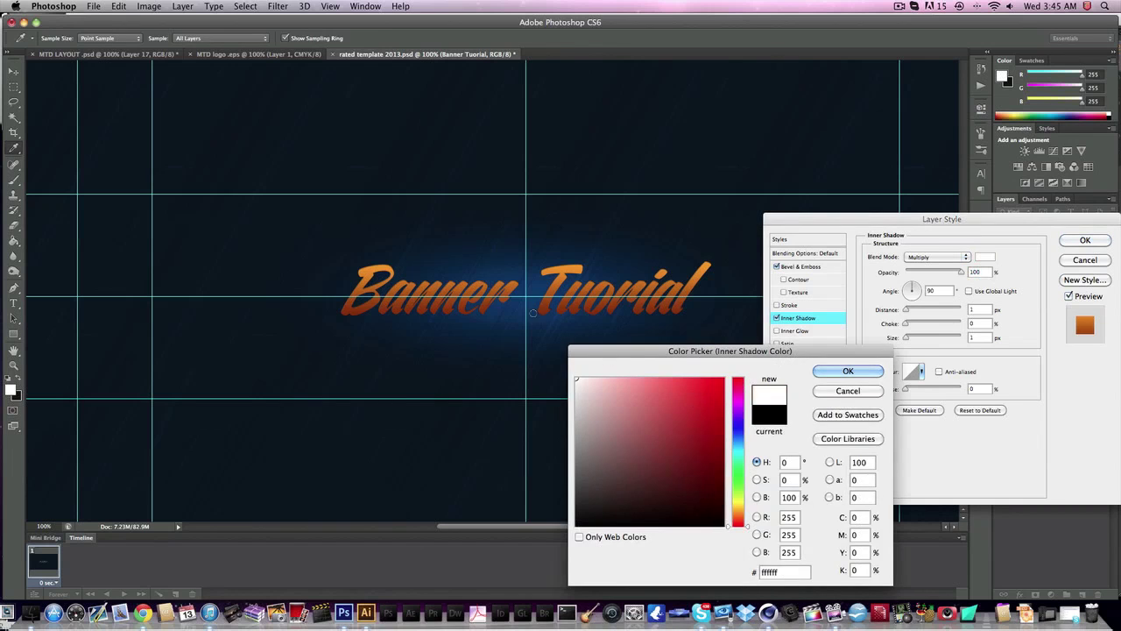
{"action": "key", "text": "Return"}
{"action": "left_click", "coordinate": [952, 258]}
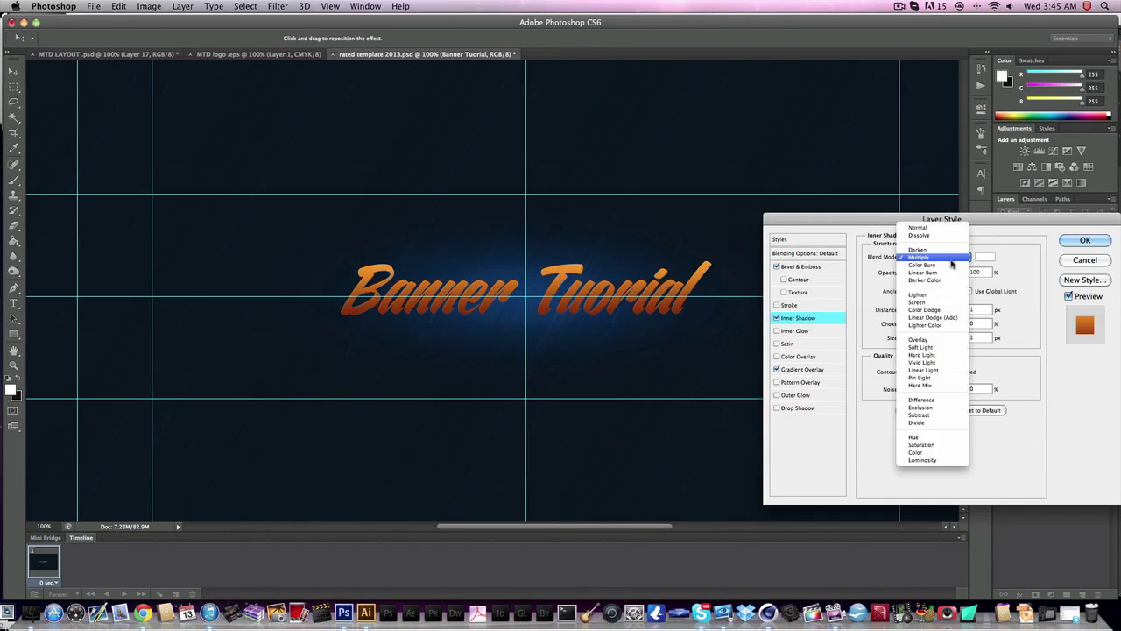
{"action": "left_click", "coordinate": [944, 341]}
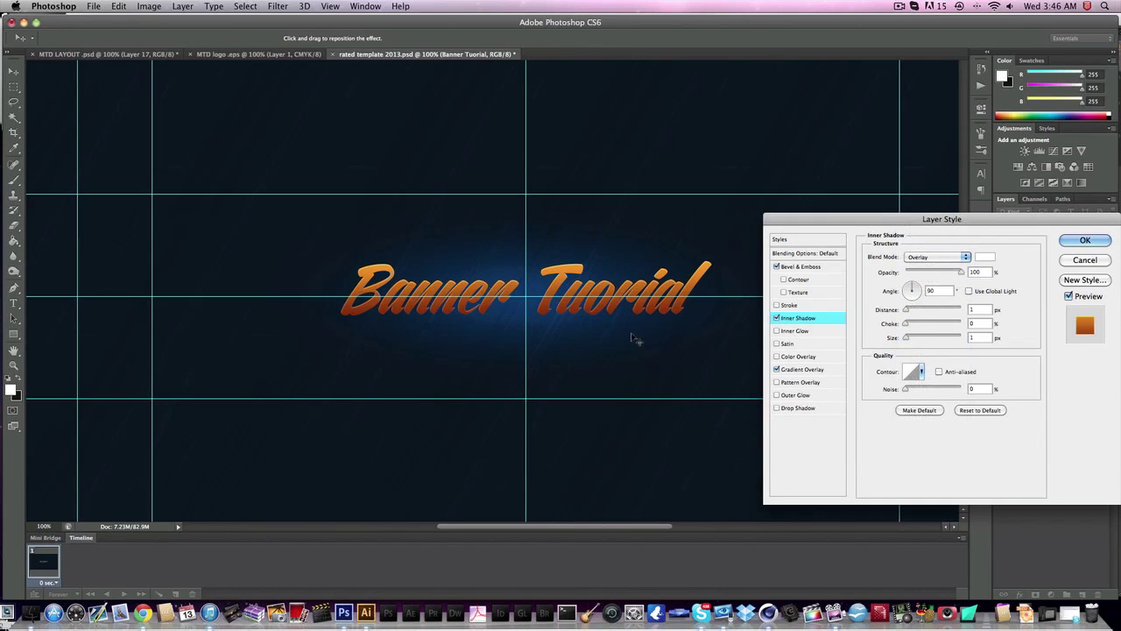
{"action": "scroll", "coordinate": [629, 335], "scroll_direction": "right", "scroll_amount": 3}
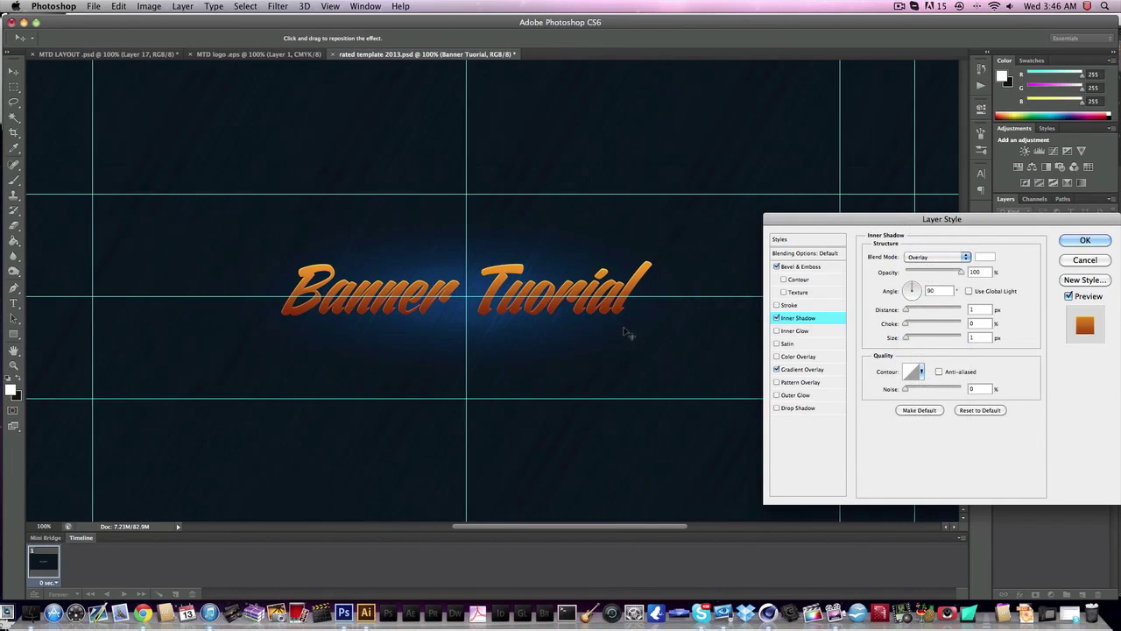
- Add a Drop Shadow to the text with a size of 5 px and a distance of 10 px
{"action": "left_click", "coordinate": [806, 408]}
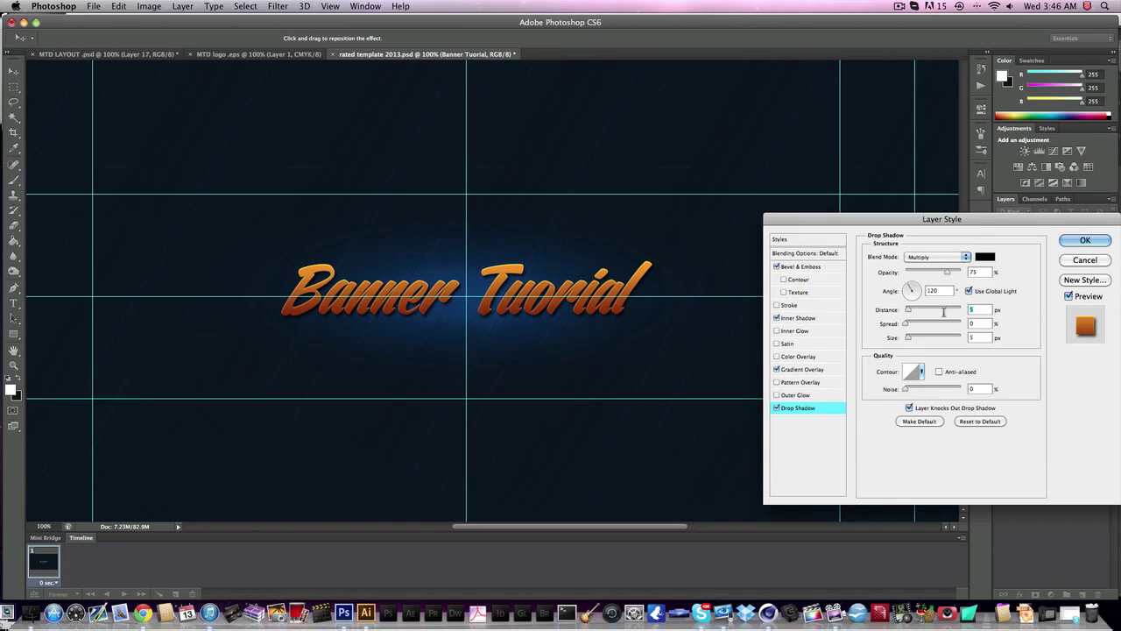
{"action": "double_click", "coordinate": [986, 337]}
{"action": "type", "text": "10"}
{"action": "double_click", "coordinate": [976, 337]}
{"action": "type", "text": "5"}
{"action": "double_click", "coordinate": [984, 307]}
{"action": "type", "text": "10"}
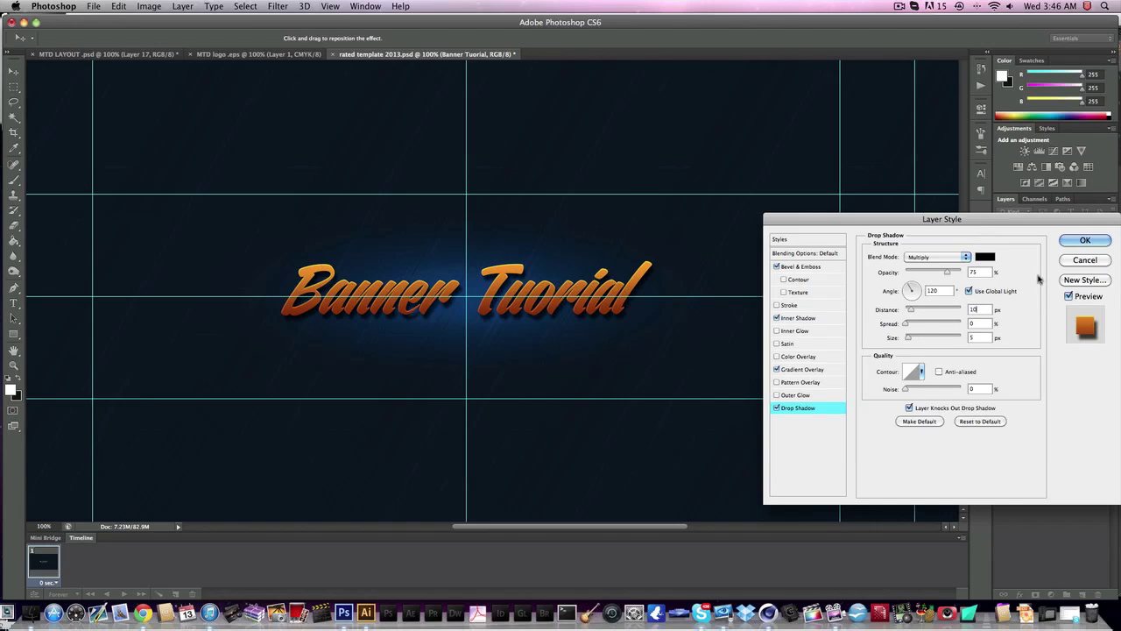
- Turn off global light for the Drop Shadow and set its angle to 90° and distance to 5 px
{"action": "left_click", "coordinate": [969, 291]}
{"action": "double_click", "coordinate": [933, 290]}
{"action": "type", "text": "90"}
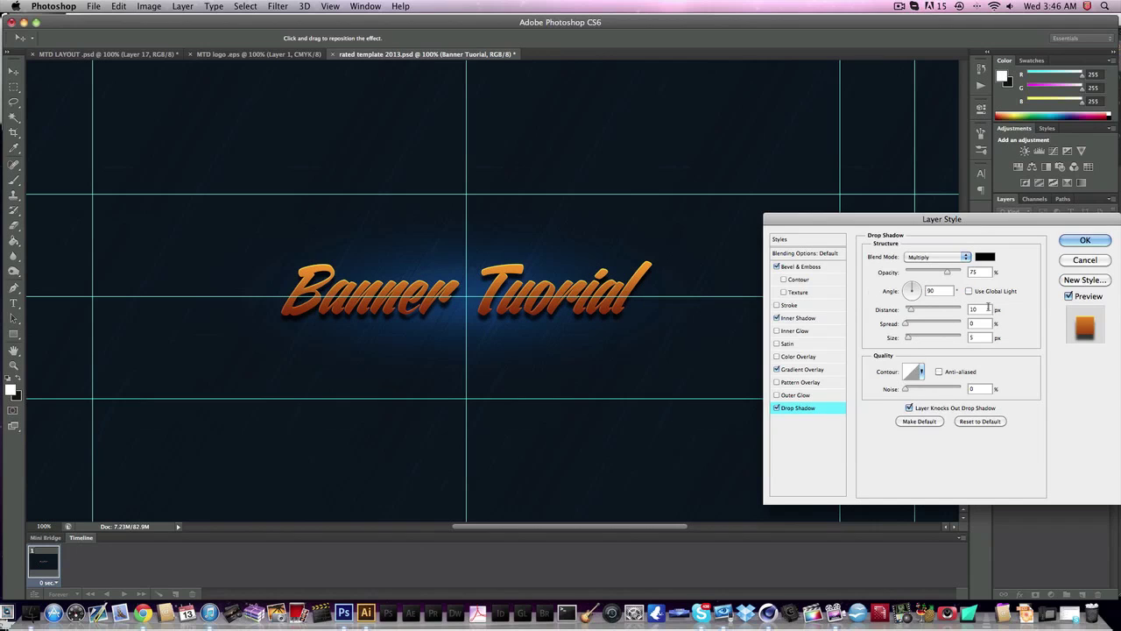
{"action": "key", "text": "Tab"}
{"action": "type", "text": "5"}
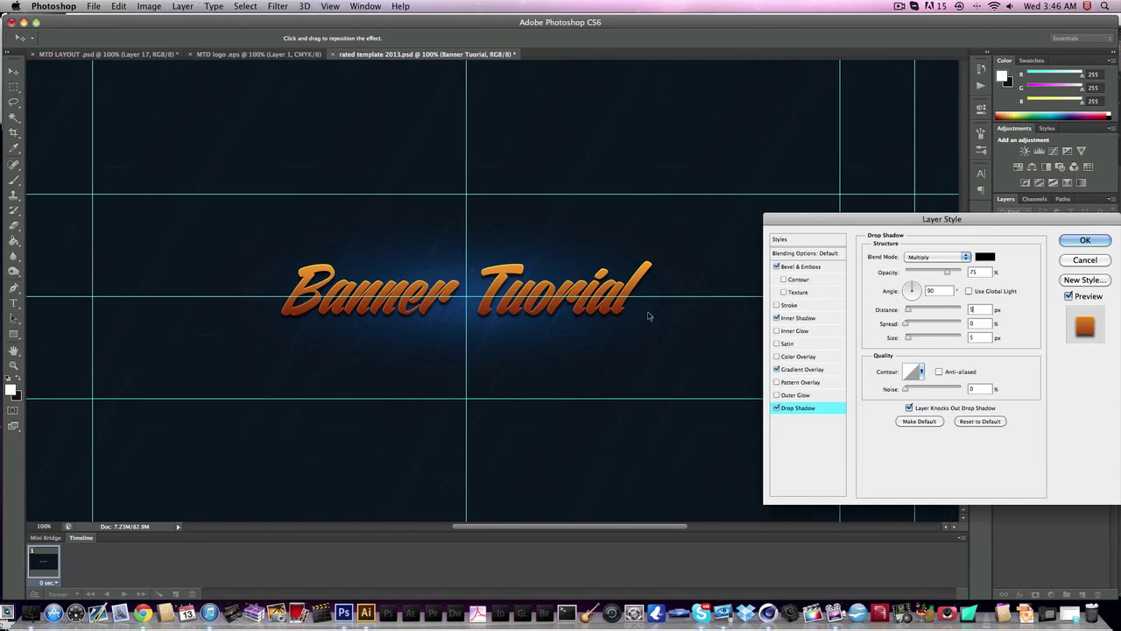
{"action": "scroll", "coordinate": [645, 313], "scroll_direction": "left", "scroll_amount": 2}
{"action": "scroll", "coordinate": [539, 296], "scroll_direction": "right", "scroll_amount": 1}
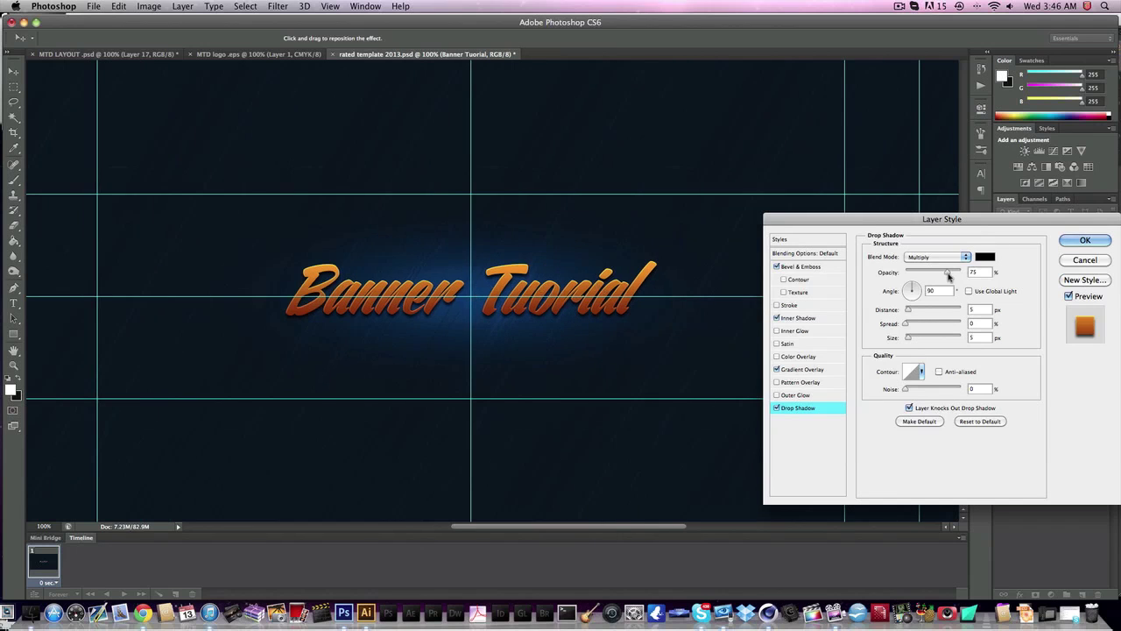
- Set the Drop Shadow's opacity to 75%, apply the layer style and collapse the text layer's effects list
{"action": "left_click_drag", "start_coordinate": [947, 271], "coordinate": [1021, 275]}
{"action": "type", "text": "75"}
{"action": "key", "text": "Return"}
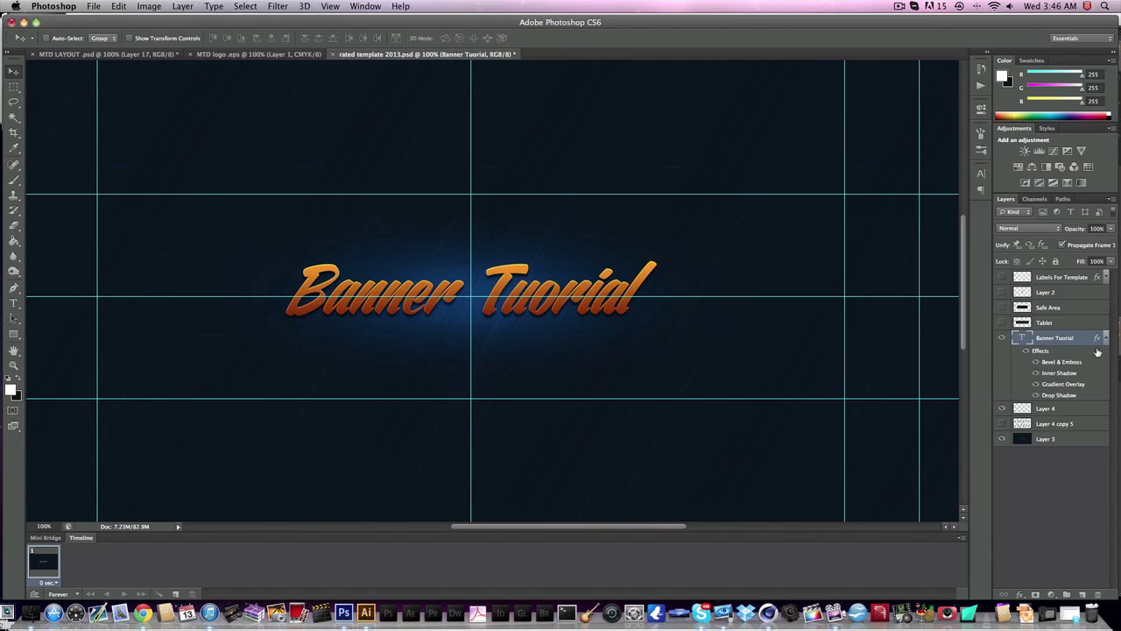
{"action": "left_click", "coordinate": [1106, 343]}
{"action": "scroll", "coordinate": [517, 311], "scroll_direction": "left", "scroll_amount": 3}
{"action": "scroll", "coordinate": [446, 281], "scroll_direction": "right", "scroll_amount": 5}
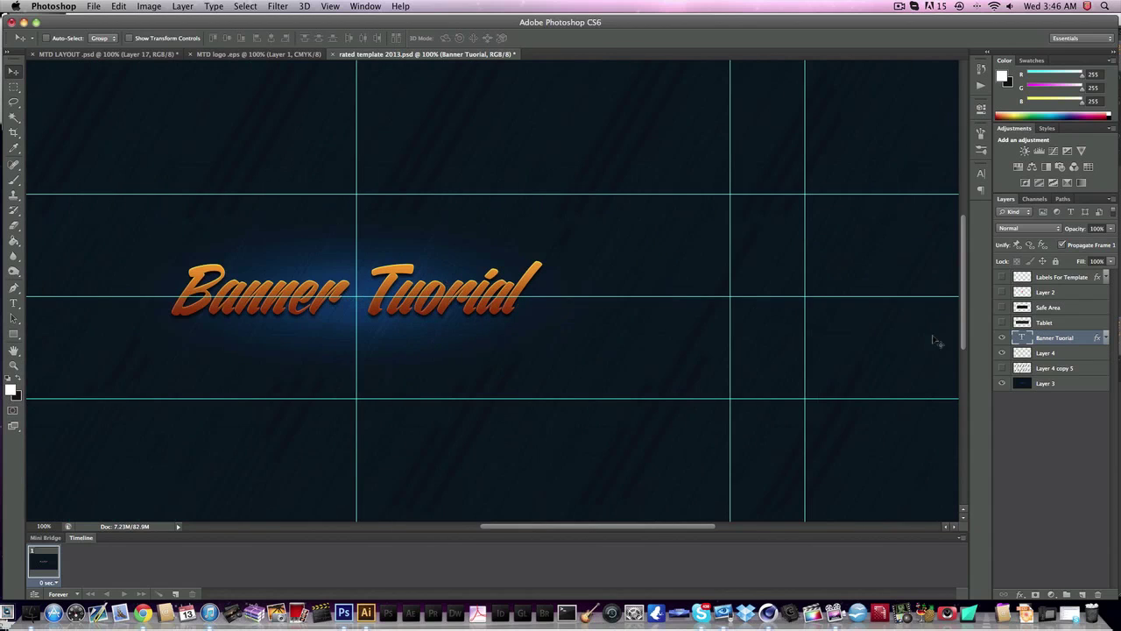
- Add a new layer above Layer 4 and choose a soft round brush of 151 px with 0% hardness
{"action": "left_click", "coordinate": [1064, 353]}
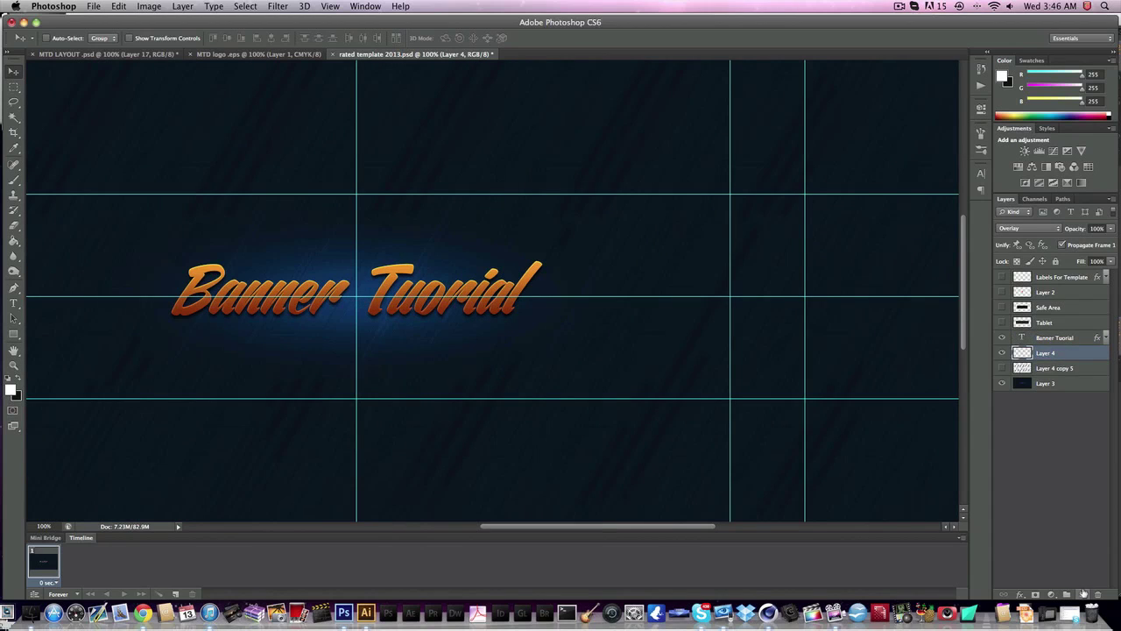
{"action": "left_click", "coordinate": [1082, 594]}
{"action": "left_click", "coordinate": [13, 179]}
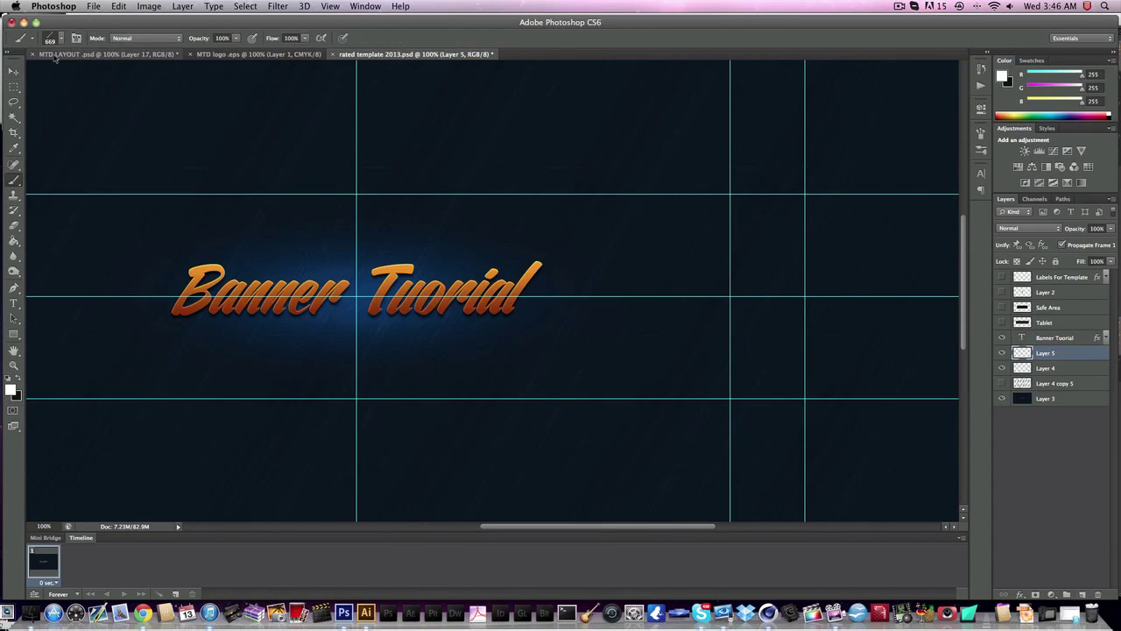
{"action": "left_click", "coordinate": [59, 39]}
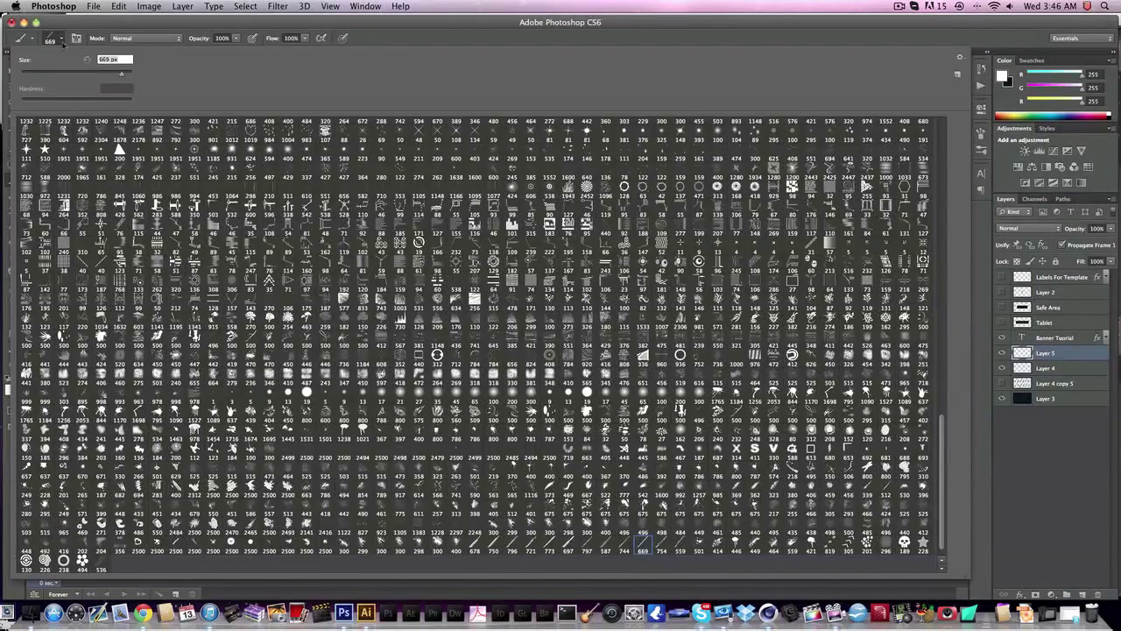
{"action": "scroll", "coordinate": [944, 448], "scroll_direction": "up", "scroll_amount": 1}
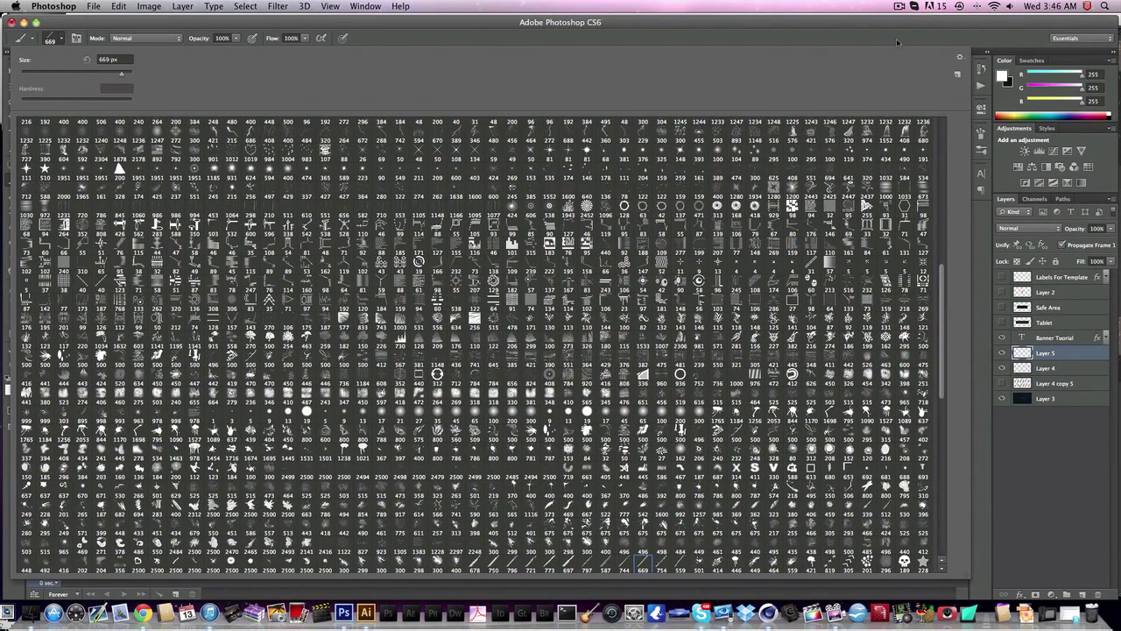
{"action": "scroll", "coordinate": [942, 350], "scroll_direction": "up", "scroll_amount": 10}
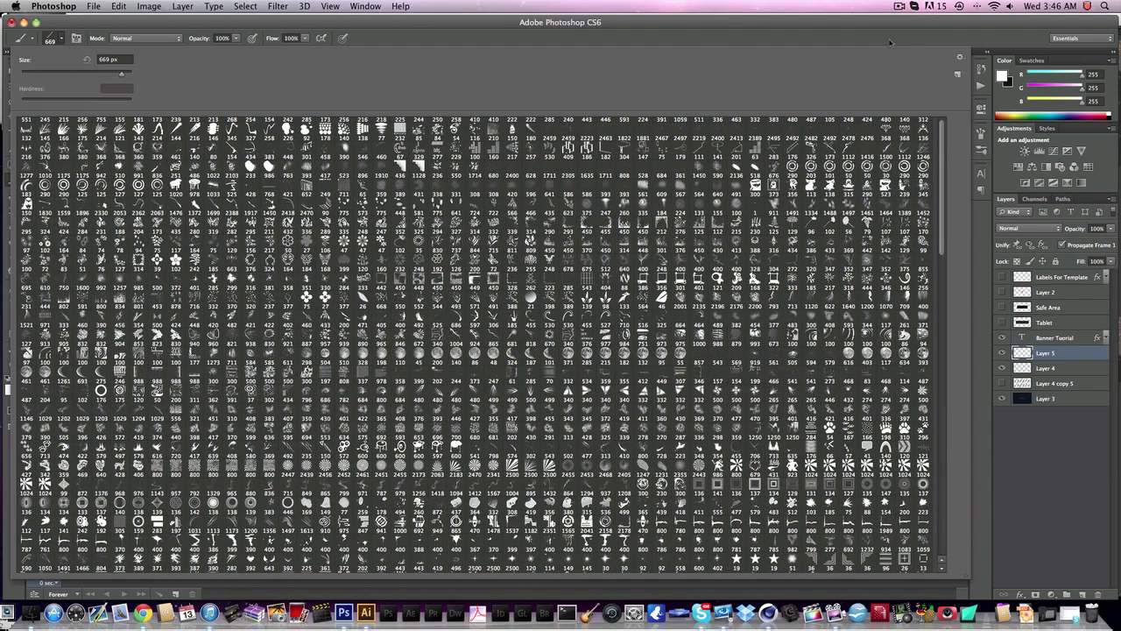
{"action": "left_click", "coordinate": [100, 126]}
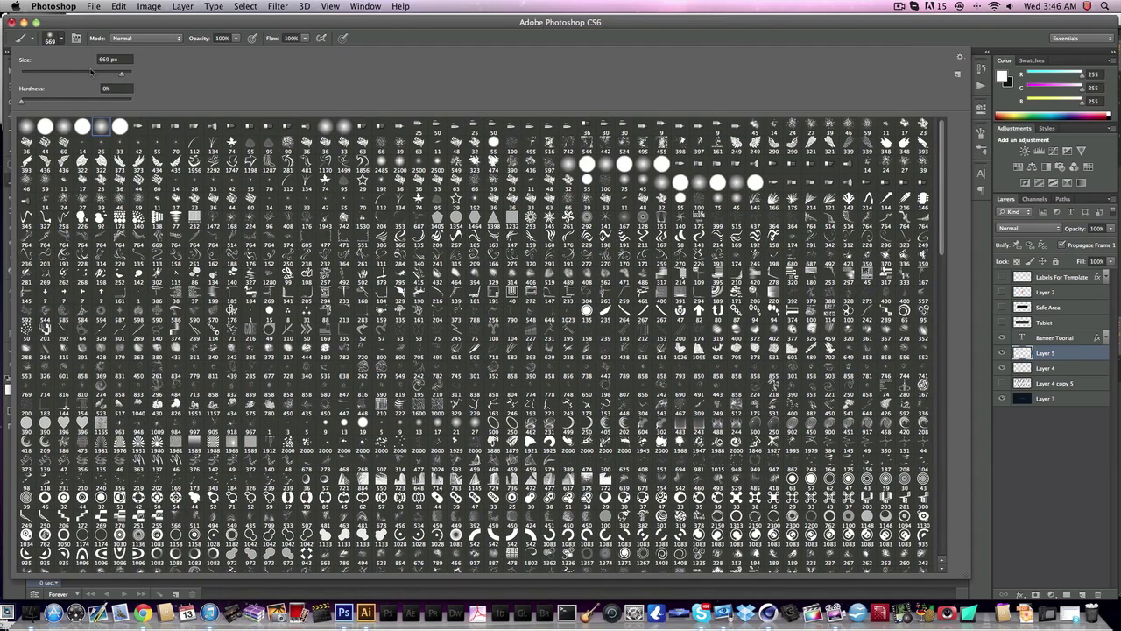
{"action": "left_click", "coordinate": [59, 38]}
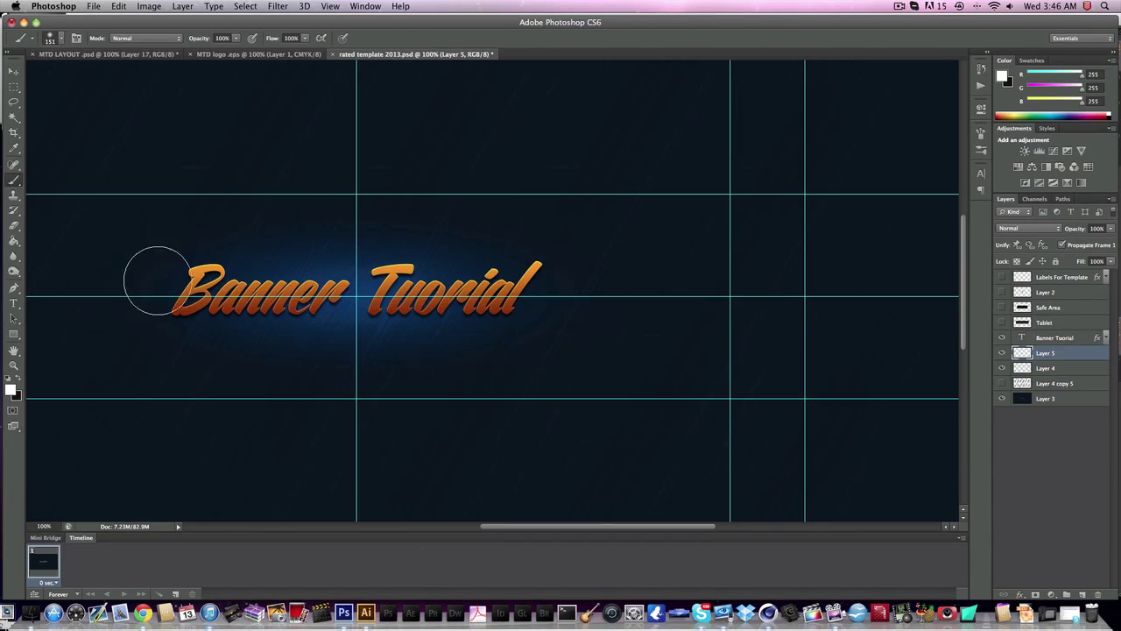
- Reduce the soft brush to 61 px and set the foreground colour to black
{"action": "right_click", "coordinate": [221, 263]}
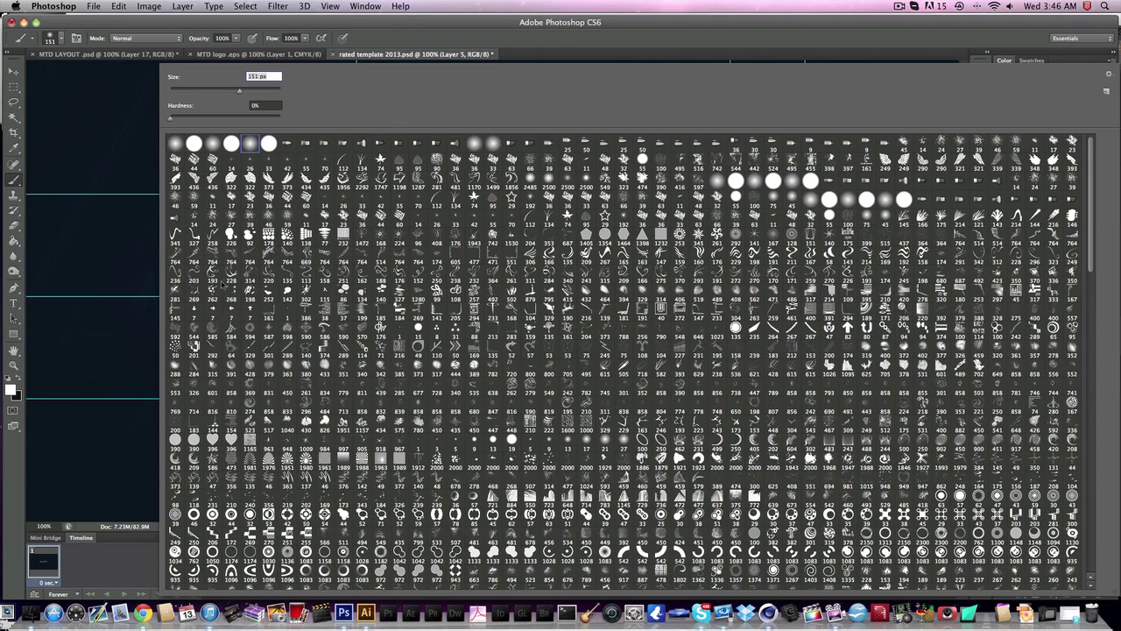
{"action": "left_click", "coordinate": [204, 92]}
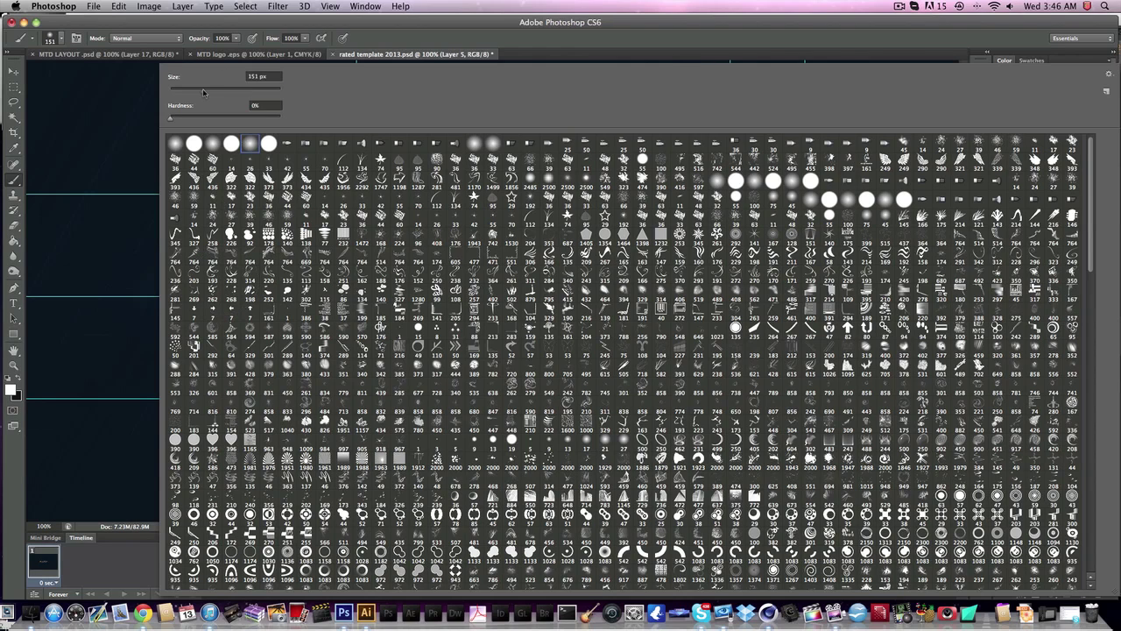
{"action": "left_click", "coordinate": [222, 32]}
{"action": "left_click", "coordinate": [10, 390]}
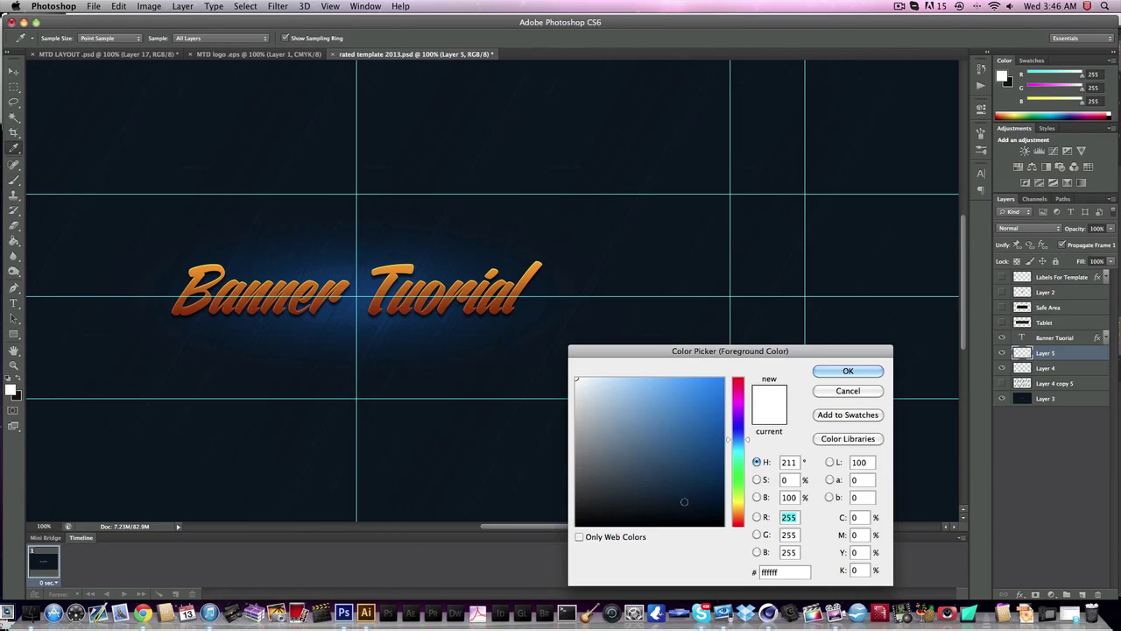
{"action": "left_click_drag", "start_coordinate": [683, 501], "coordinate": [827, 543]}
{"action": "left_click", "coordinate": [846, 370]}
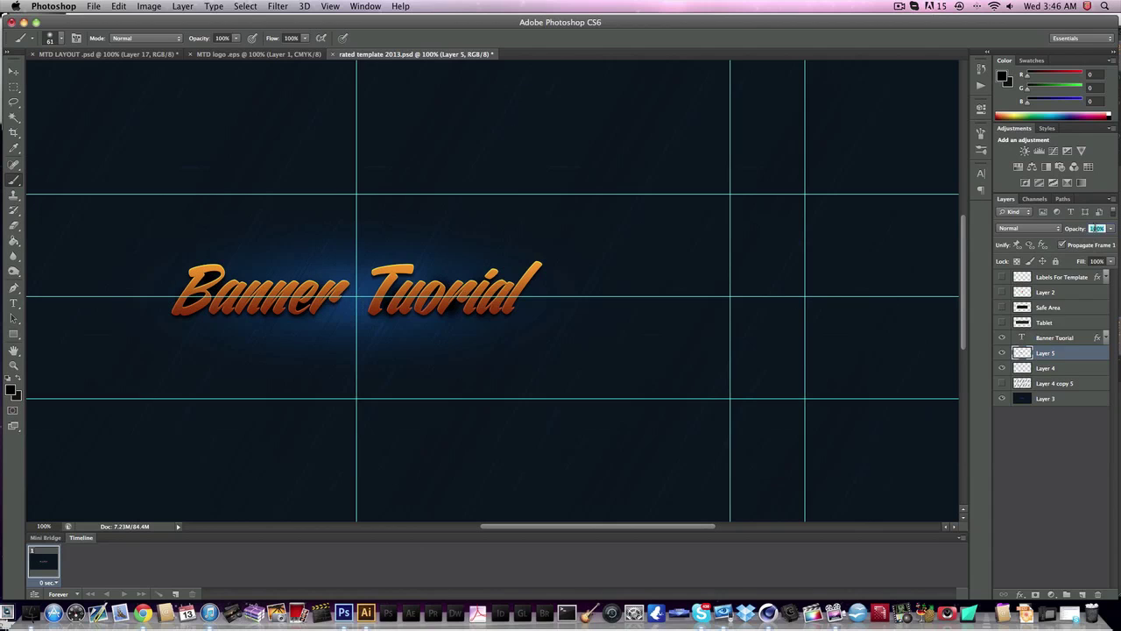
- Set Layer 5's opacity to 35% and switch to the Move tool
{"action": "type", "text": "50"}
{"action": "key", "text": "Return"}
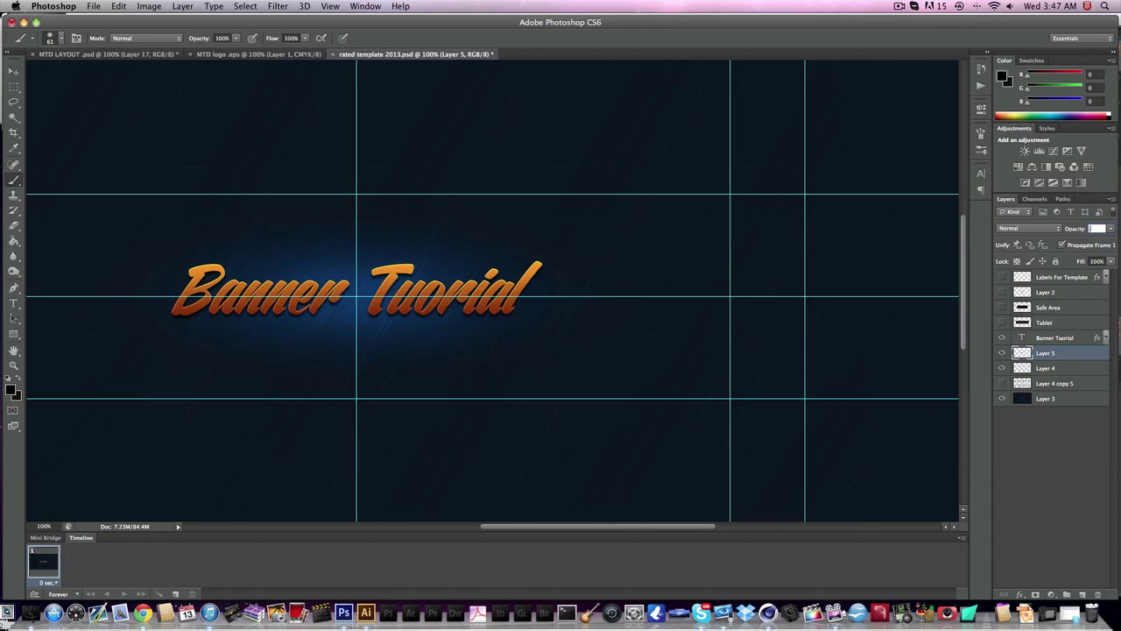
{"action": "left_click", "coordinate": [14, 70]}
{"action": "scroll", "coordinate": [419, 270], "scroll_direction": "left", "scroll_amount": 3}
{"action": "scroll", "coordinate": [419, 270], "scroll_direction": "left", "scroll_amount": 2}
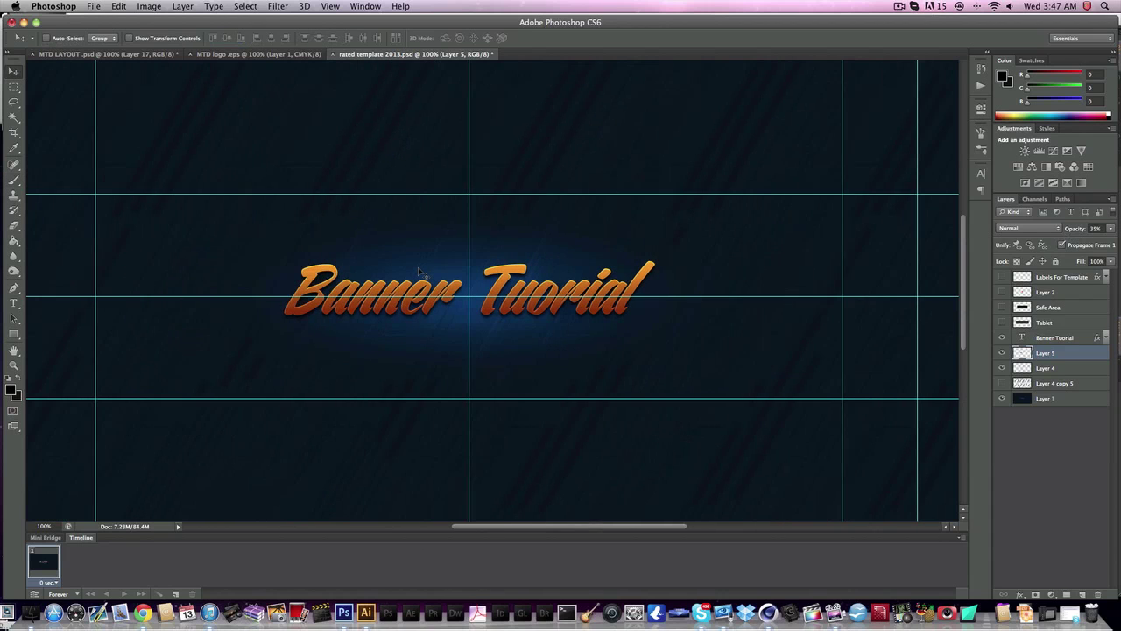
- Add a new layer above Layer 5 and set the foreground colour to white
{"action": "scroll", "coordinate": [736, 328], "scroll_direction": "down", "scroll_amount": 5}
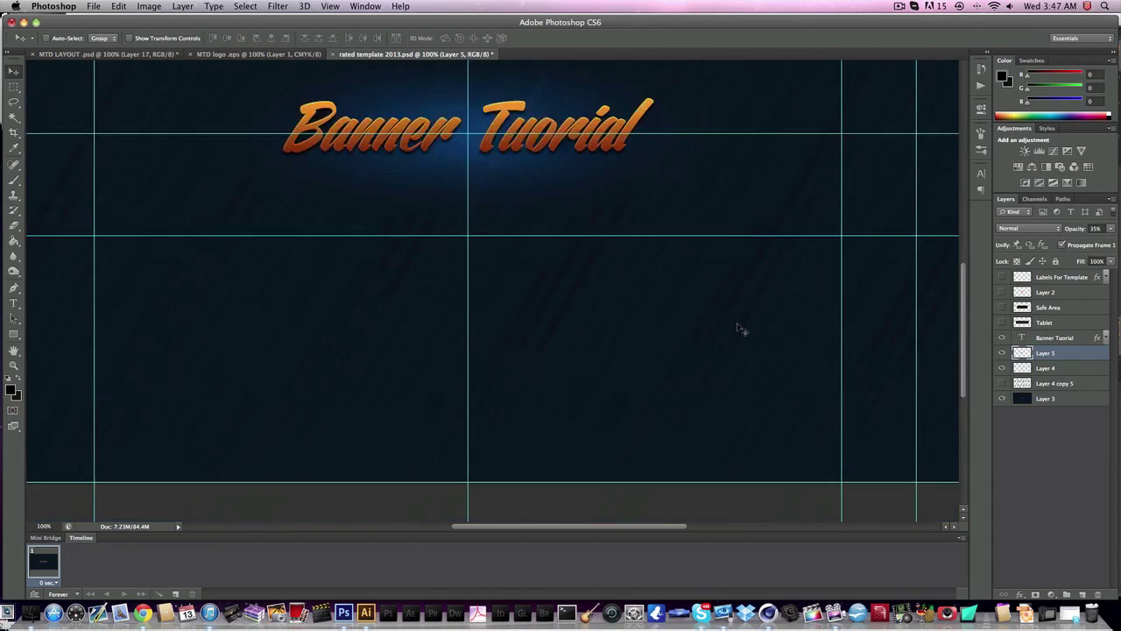
{"action": "scroll", "coordinate": [738, 326], "scroll_direction": "up", "scroll_amount": 5}
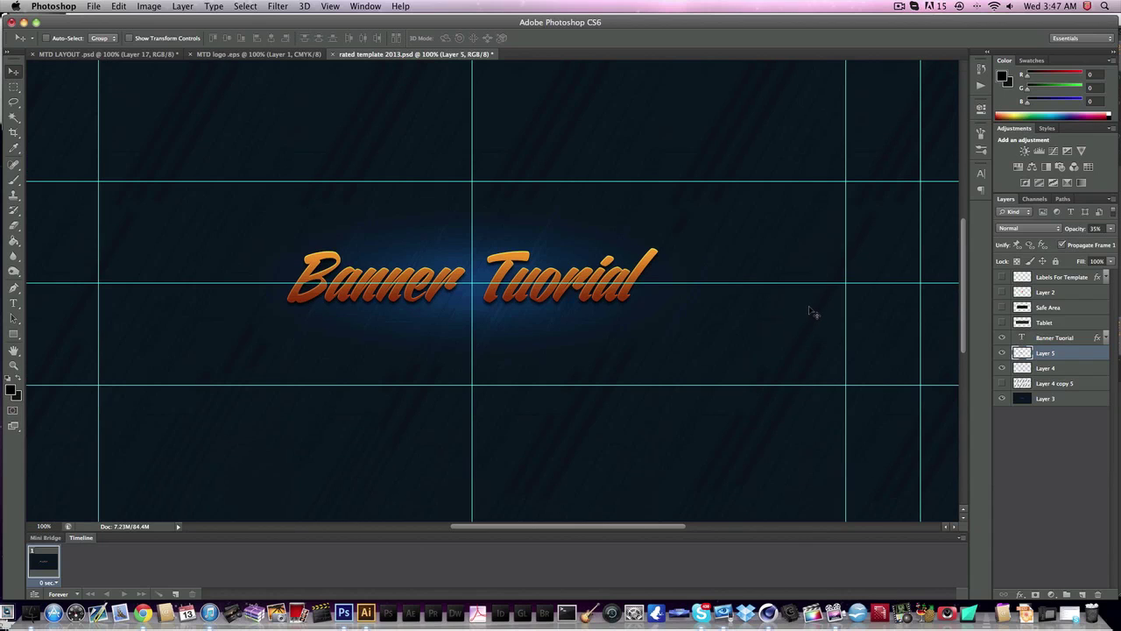
{"action": "scroll", "coordinate": [812, 311], "scroll_direction": "right", "scroll_amount": 6}
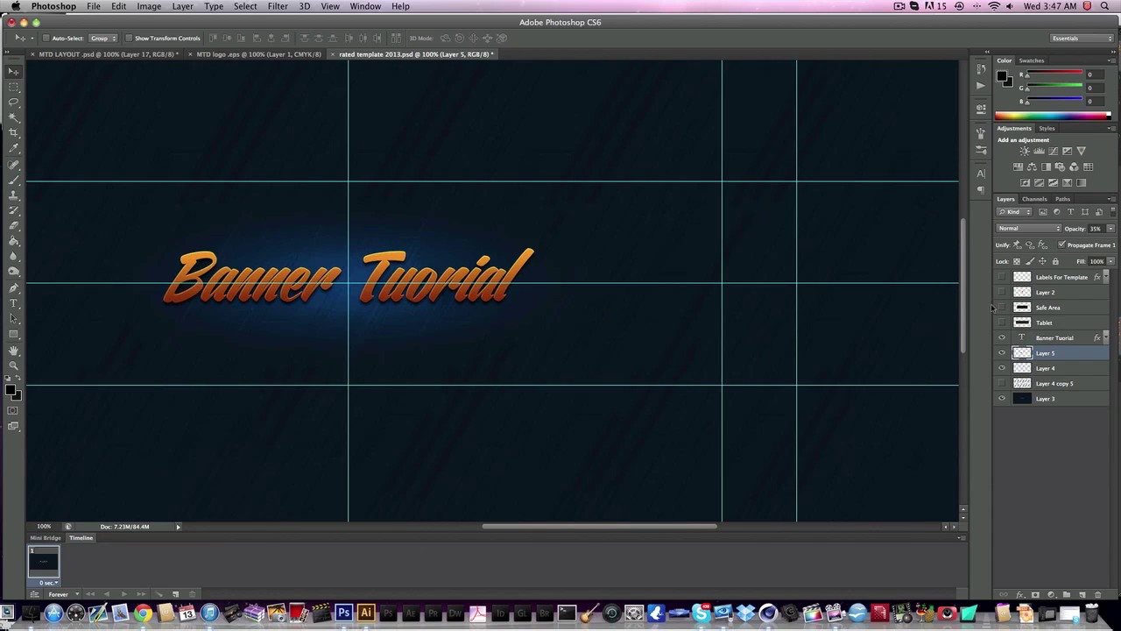
{"action": "left_click", "coordinate": [1080, 593]}
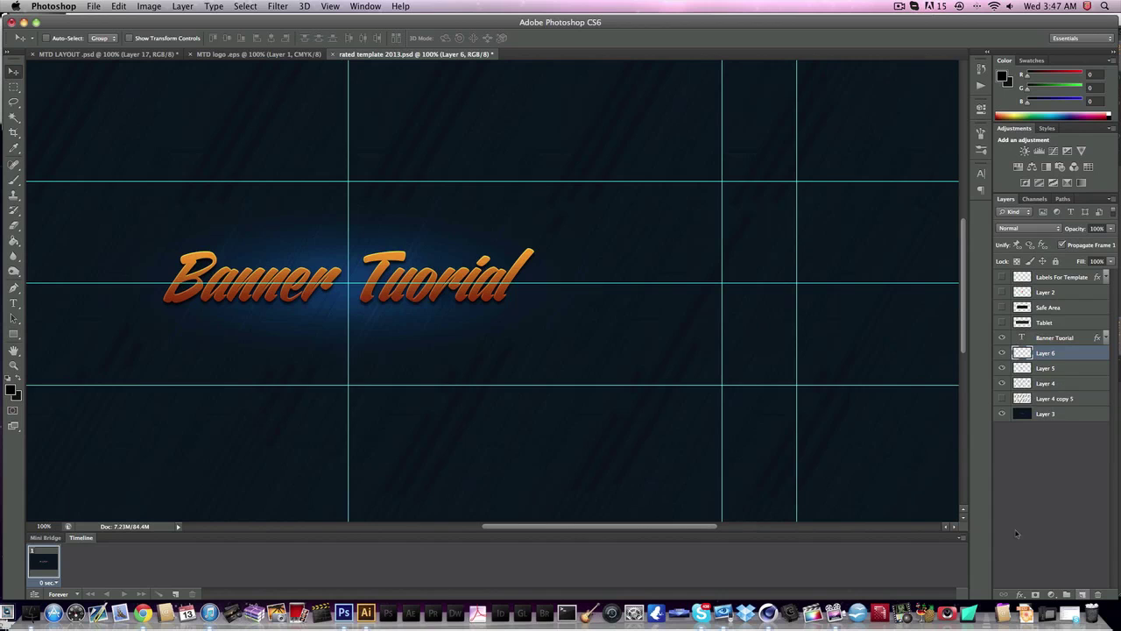
{"action": "left_click", "coordinate": [13, 393]}
{"action": "left_click", "coordinate": [592, 392]}
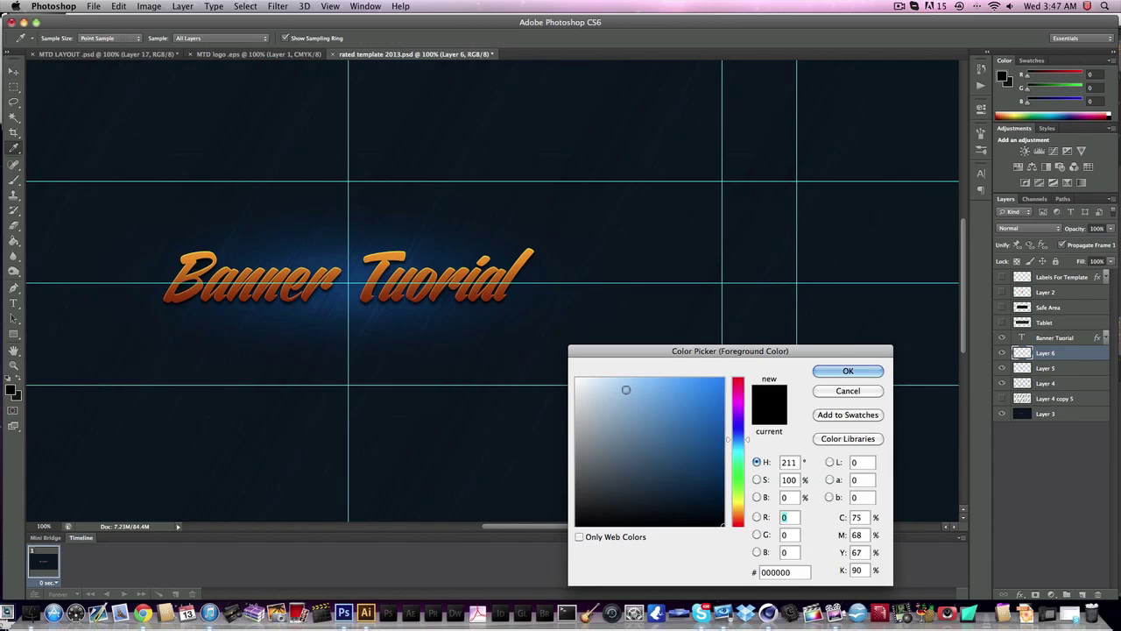
{"action": "key", "text": "Return"}
{"action": "key", "text": "v"}
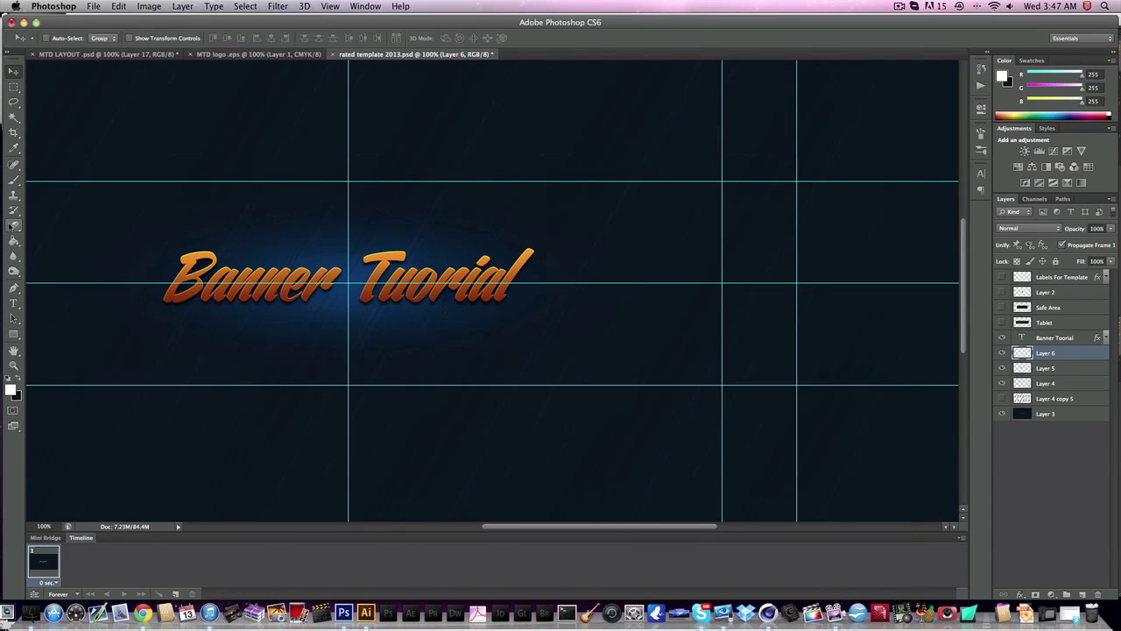
- Select a horizontal strip across the full banner width behind the title and move Layer 6 below Layer 5
{"action": "left_click", "coordinate": [13, 87]}
{"action": "scroll", "coordinate": [374, 272], "scroll_direction": "left", "scroll_amount": 3}
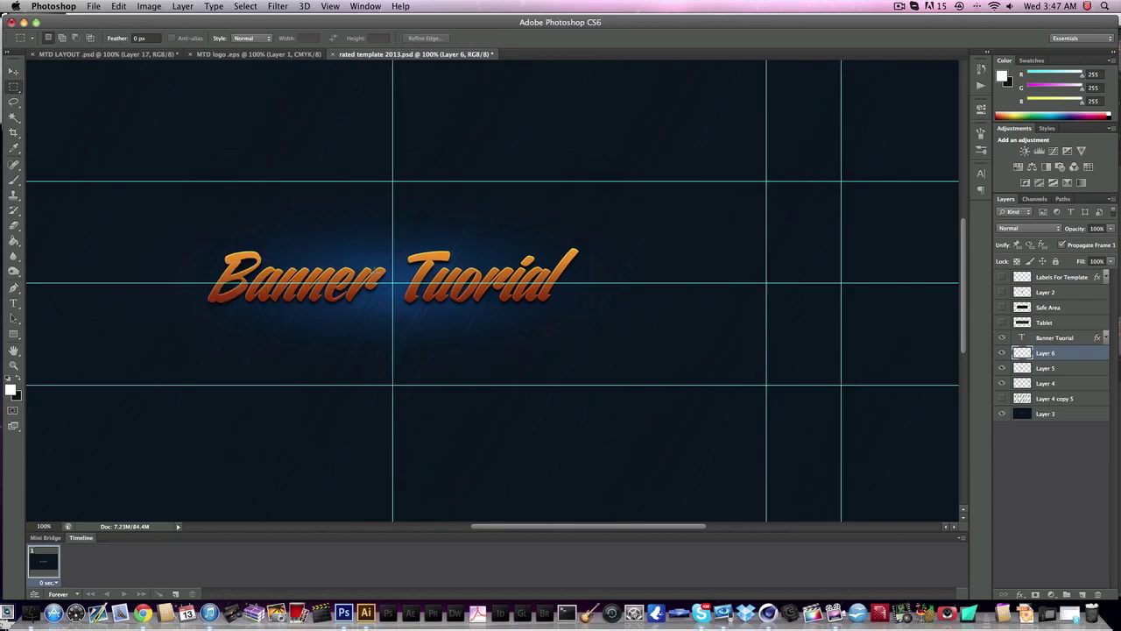
{"action": "scroll", "coordinate": [373, 273], "scroll_direction": "left", "scroll_amount": 10}
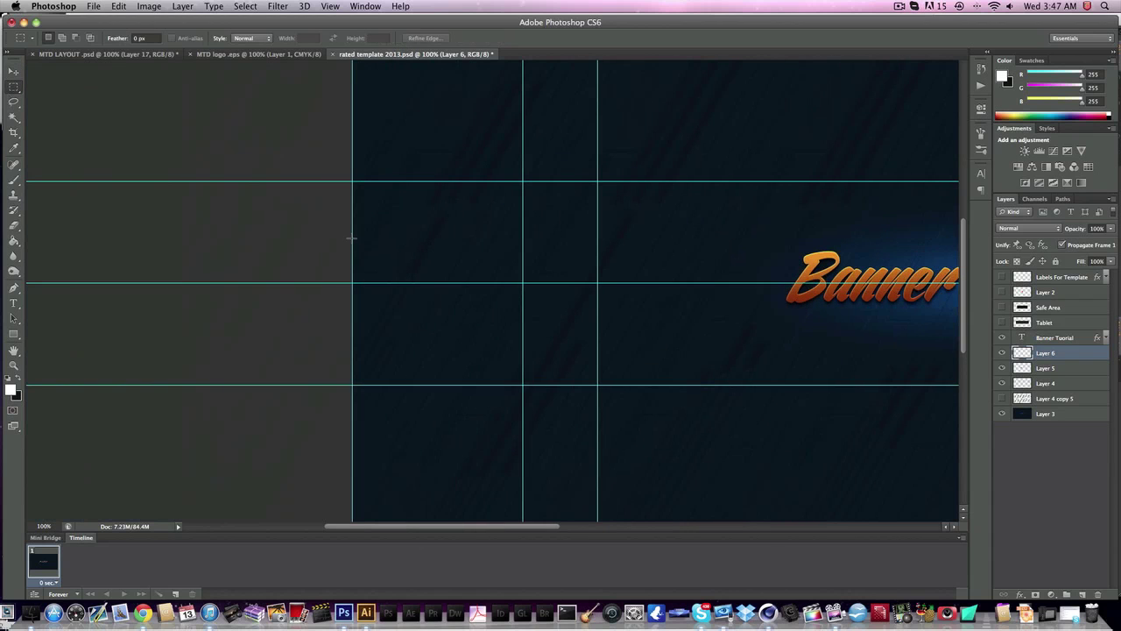
{"action": "left_click_drag", "start_coordinate": [350, 237], "coordinate": [1057, 383]}
{"action": "scroll", "coordinate": [590, 292], "scroll_direction": "left", "scroll_amount": 7}
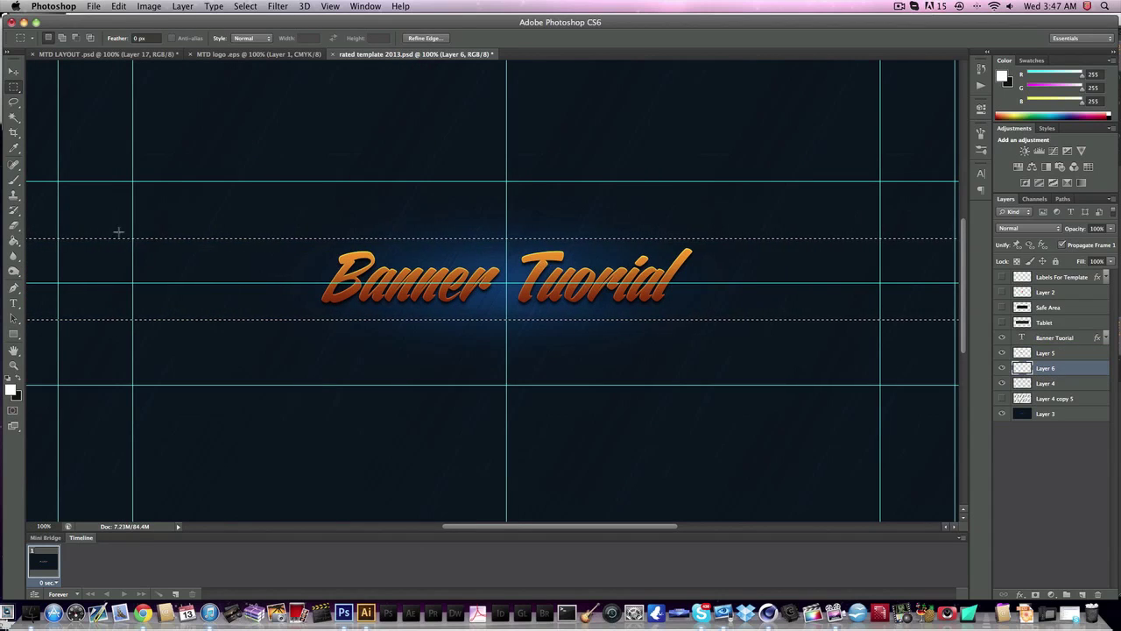
- Choose a 300 px splatter brush from near the end of the brush presets
{"action": "left_click", "coordinate": [12, 178]}
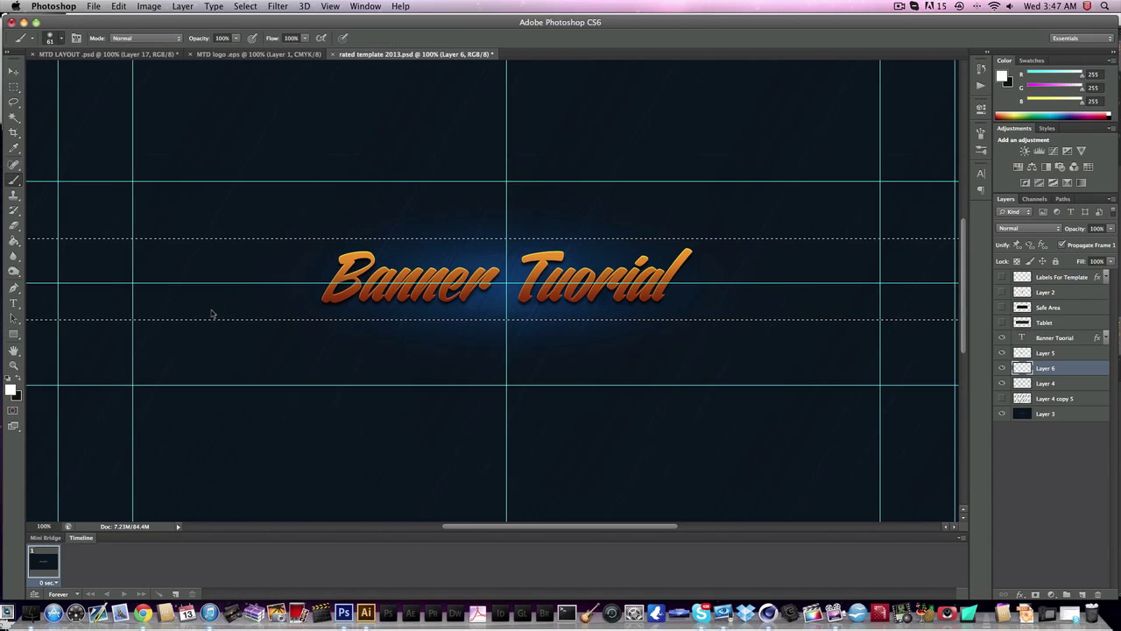
{"action": "right_click", "coordinate": [211, 314]}
{"action": "left_click", "coordinate": [942, 244]}
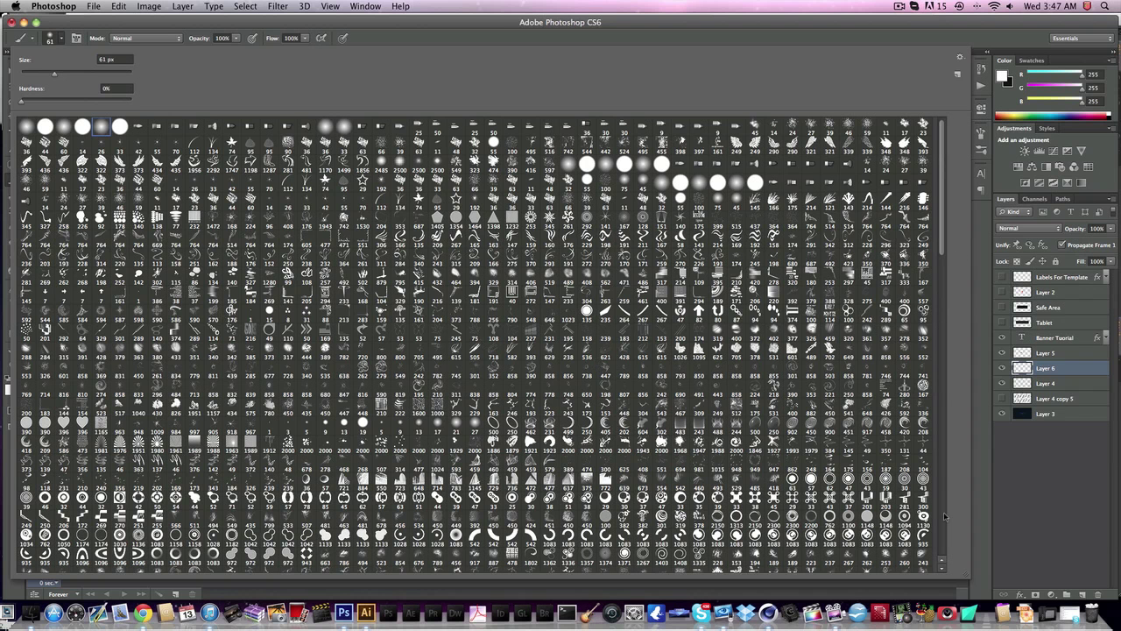
{"action": "left_click", "coordinate": [938, 302]}
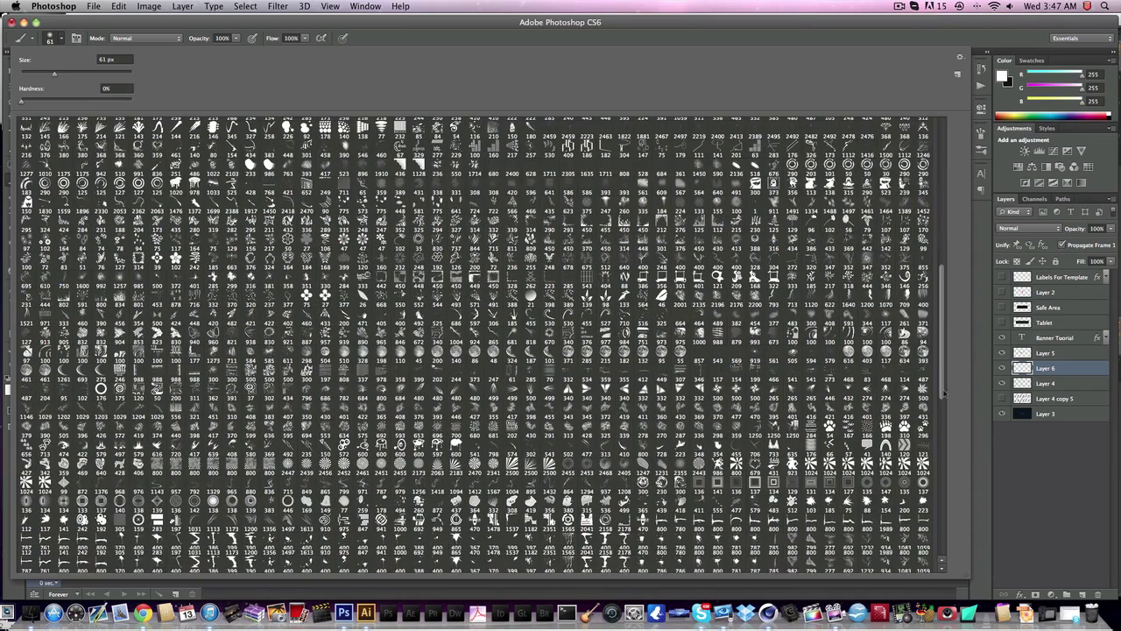
{"action": "left_click", "coordinate": [942, 529]}
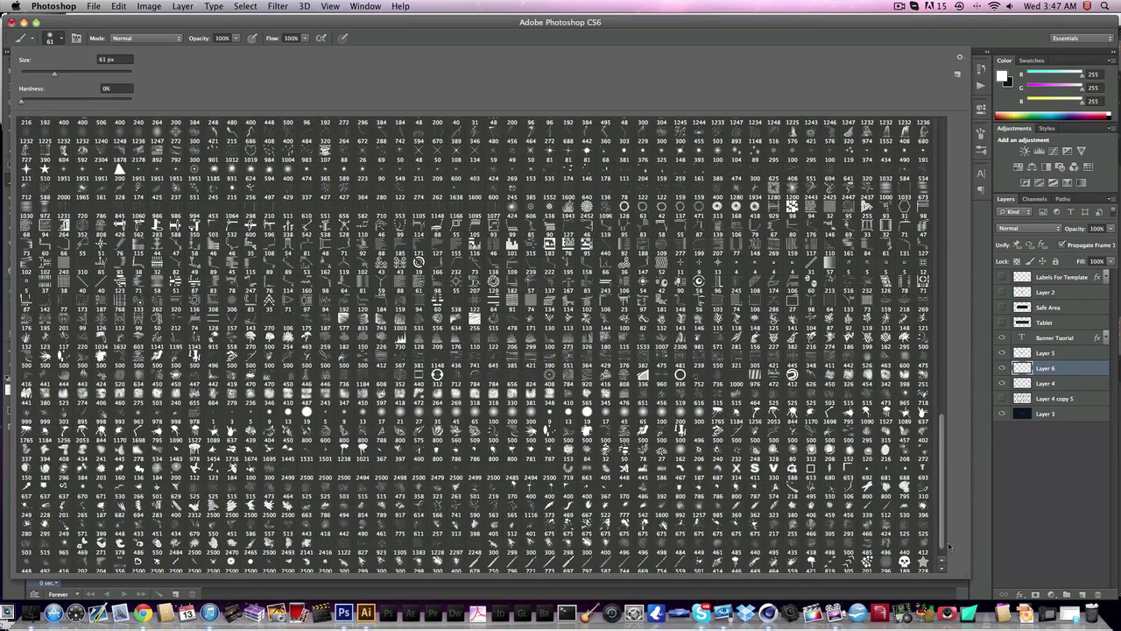
{"action": "left_click_drag", "start_coordinate": [945, 542], "coordinate": [943, 556]}
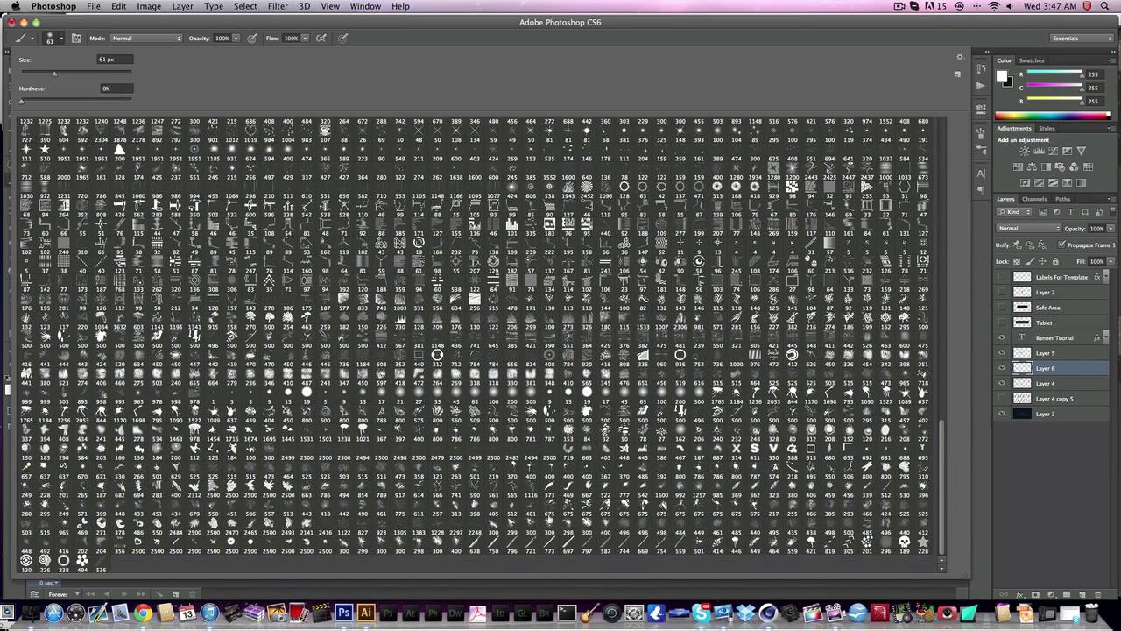
{"action": "left_click", "coordinate": [550, 509]}
{"action": "left_click", "coordinate": [529, 523]}
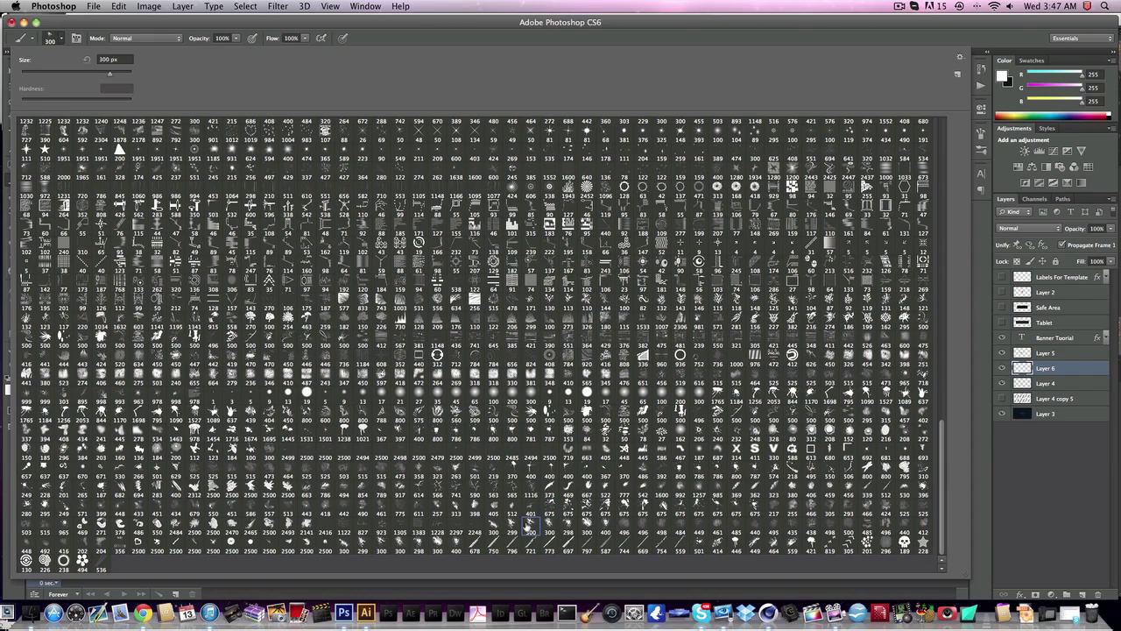
{"action": "left_click", "coordinate": [396, 32]}
- Stamp white splatters on Layer 6 along the whole selected strip, from one banner edge to the other
{"action": "scroll", "coordinate": [96, 324], "scroll_direction": "left", "scroll_amount": 3}
{"action": "left_click", "coordinate": [132, 251]}
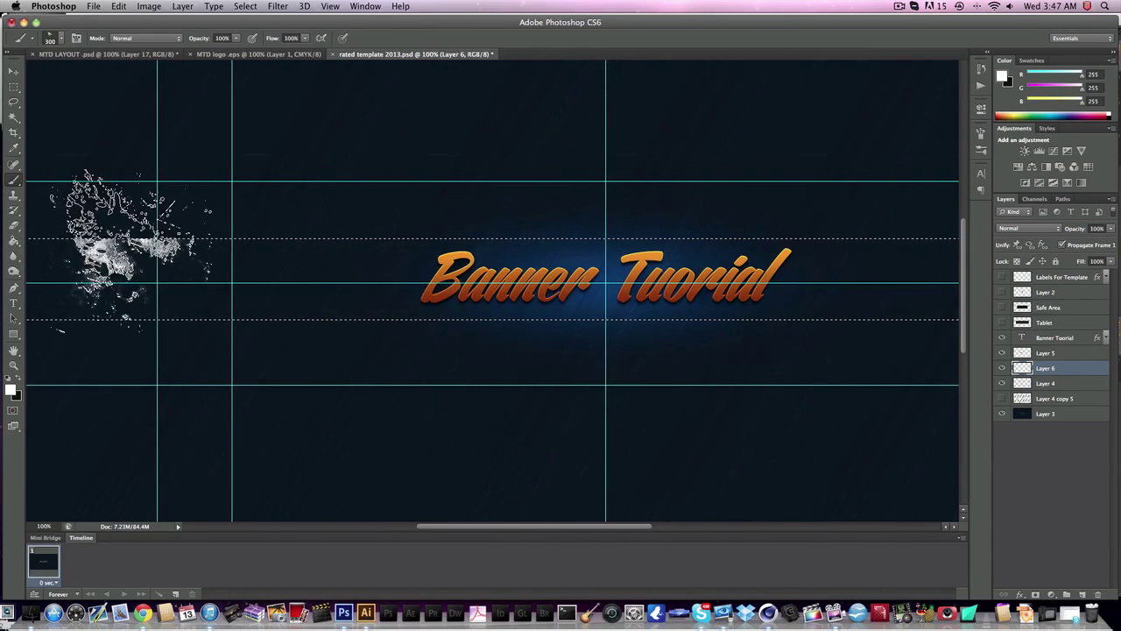
{"action": "left_click", "coordinate": [89, 289]}
{"action": "scroll", "coordinate": [293, 351], "scroll_direction": "left", "scroll_amount": 3}
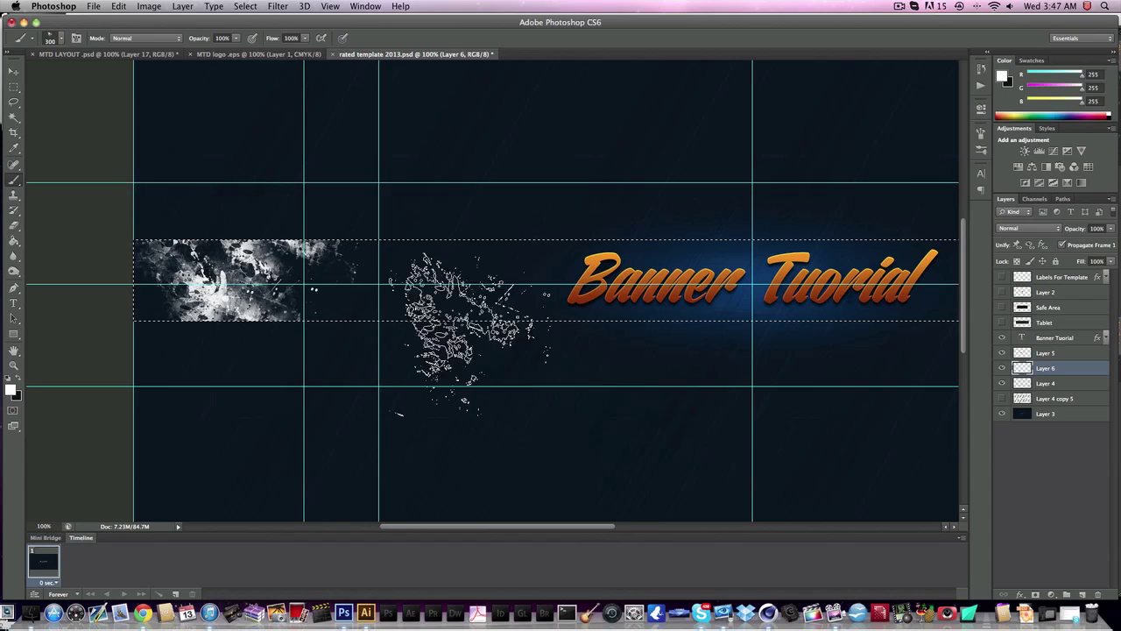
{"action": "left_click", "coordinate": [471, 331]}
{"action": "scroll", "coordinate": [329, 302], "scroll_direction": "right", "scroll_amount": 6}
{"action": "left_click", "coordinate": [635, 302]}
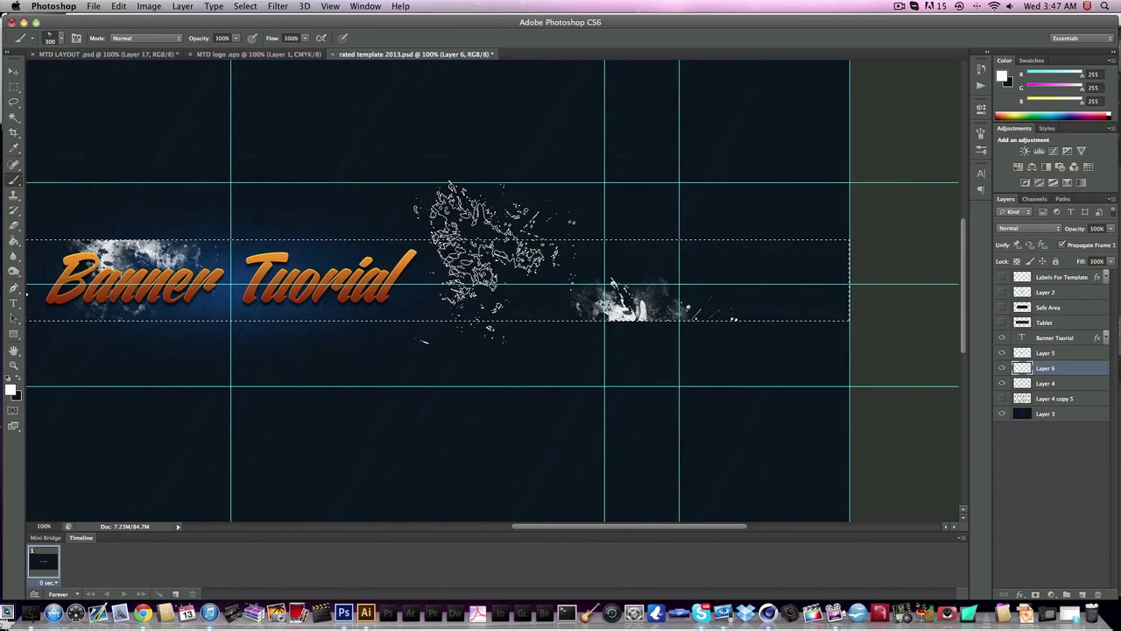
{"action": "left_click", "coordinate": [491, 259]}
{"action": "left_click", "coordinate": [377, 293]}
{"action": "left_click", "coordinate": [728, 276]}
{"action": "left_click", "coordinate": [813, 350]}
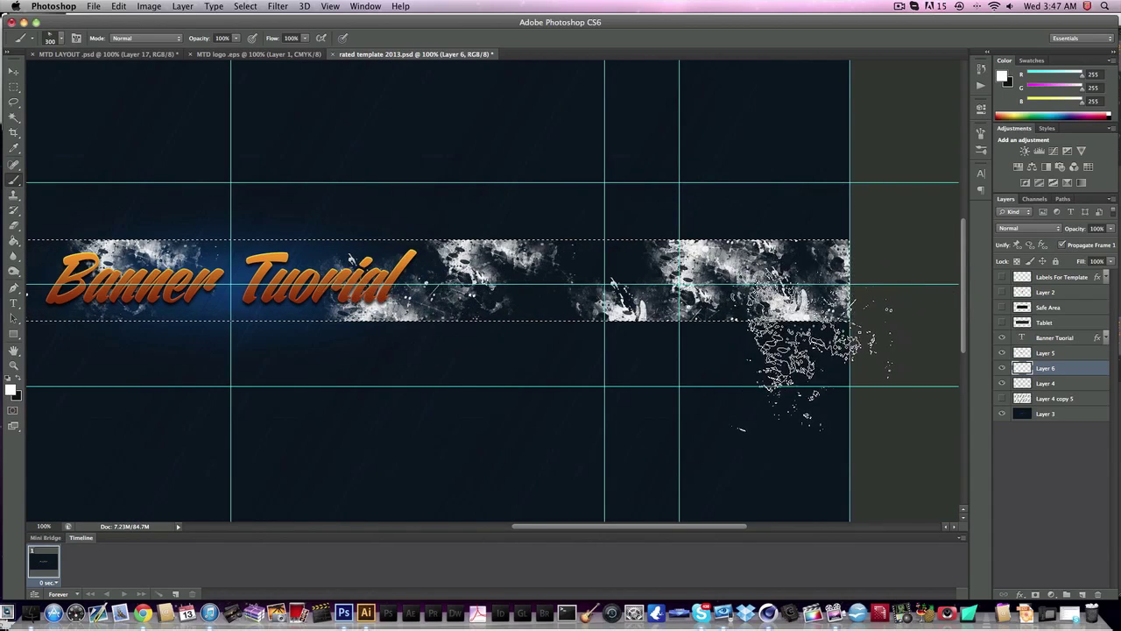
{"action": "scroll", "coordinate": [613, 368], "scroll_direction": "left", "scroll_amount": 4}
{"action": "left_click", "coordinate": [398, 329]}
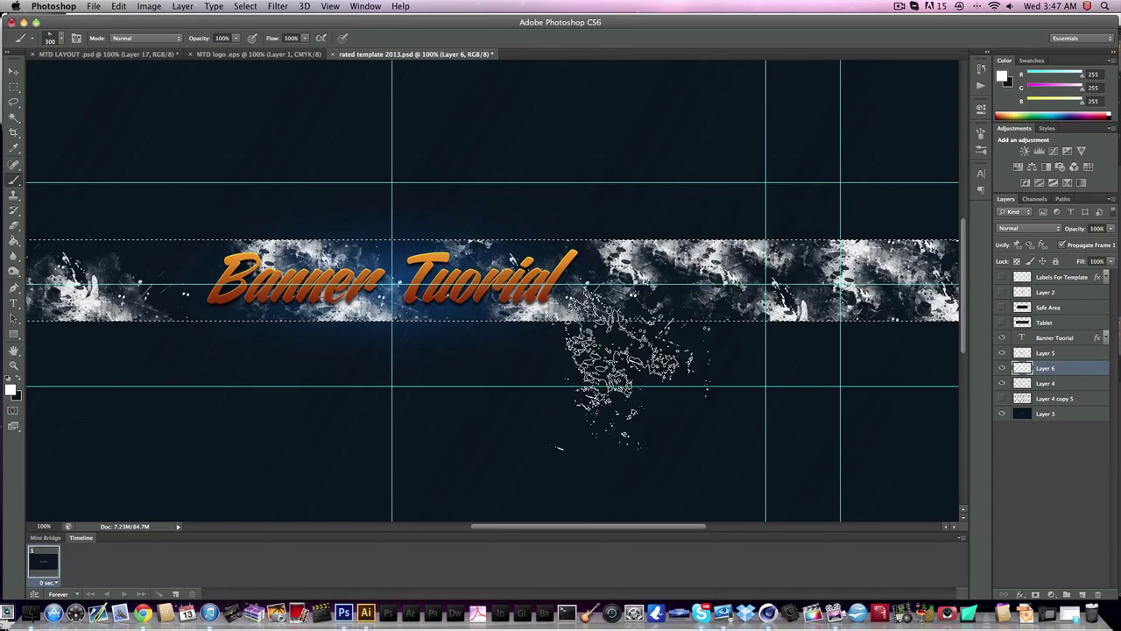
{"action": "scroll", "coordinate": [525, 254], "scroll_direction": "left", "scroll_amount": 8}
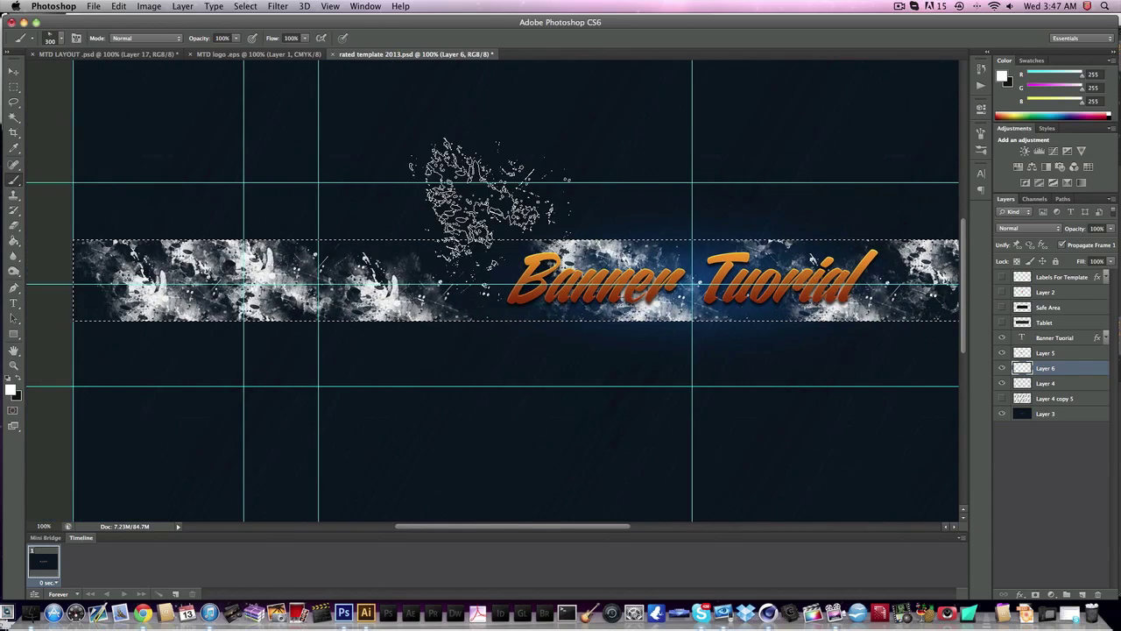
- Set the foreground colour to black, stamp black splatters between the white ones along the strip, and deselect
{"action": "left_click", "coordinate": [11, 389]}
{"action": "left_click", "coordinate": [847, 371]}
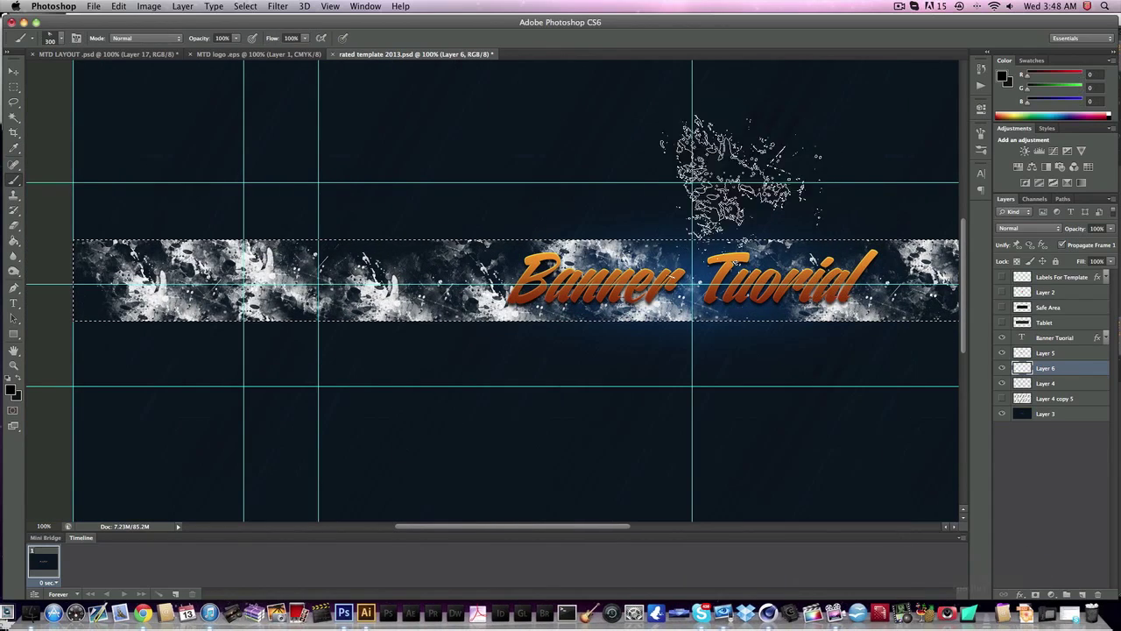
{"action": "left_click", "coordinate": [500, 268]}
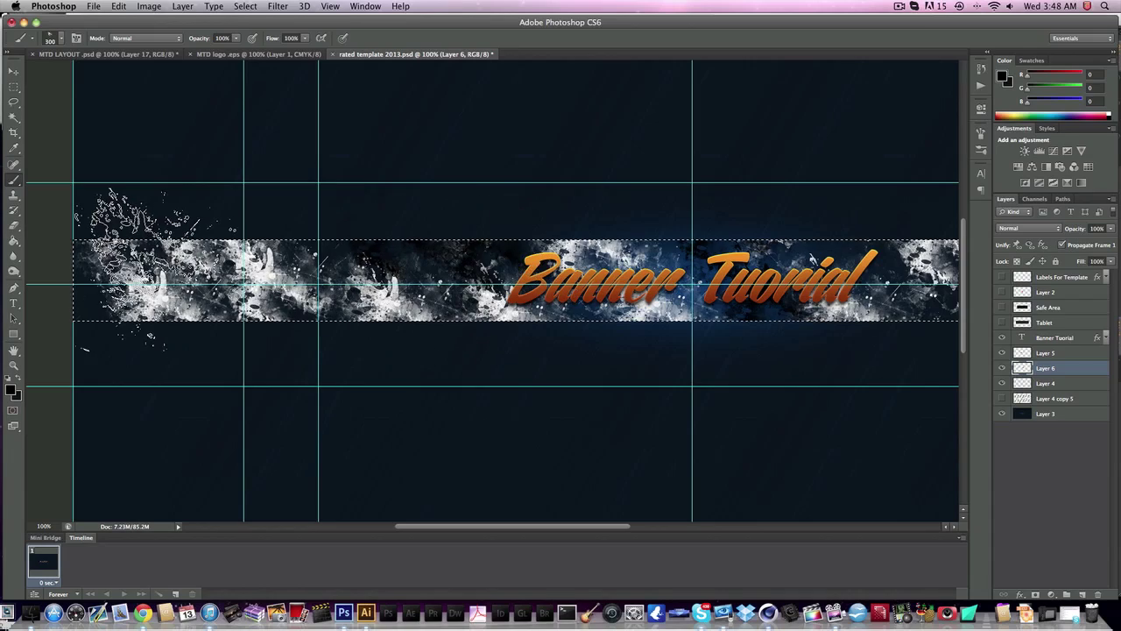
{"action": "scroll", "coordinate": [508, 219], "scroll_direction": "right", "scroll_amount": 10}
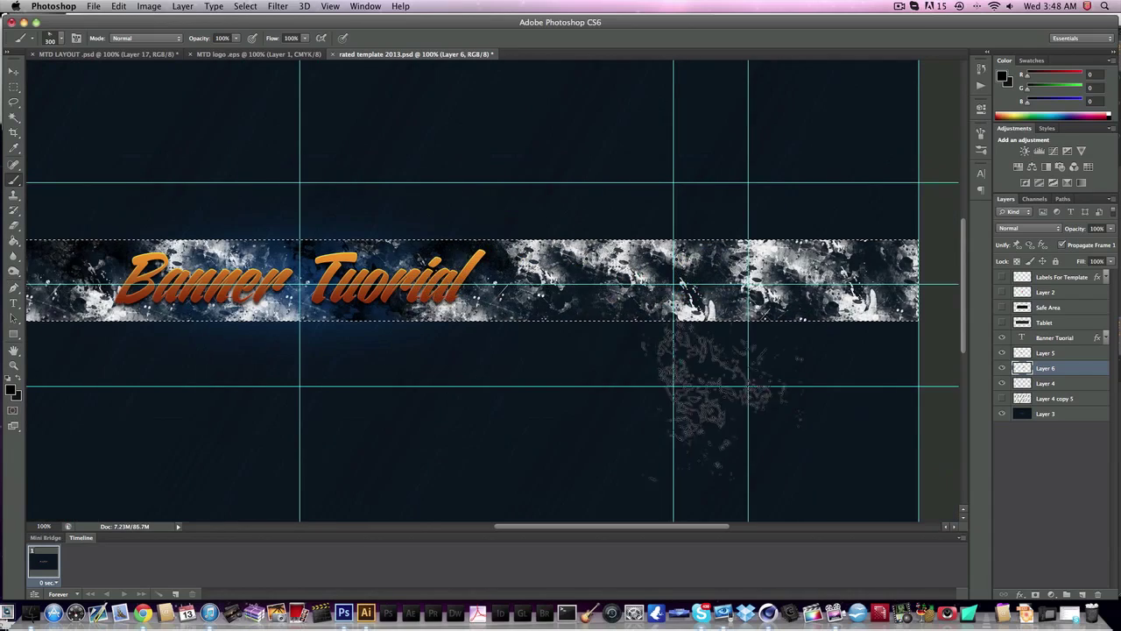
{"action": "scroll", "coordinate": [740, 263], "scroll_direction": "right", "scroll_amount": 2}
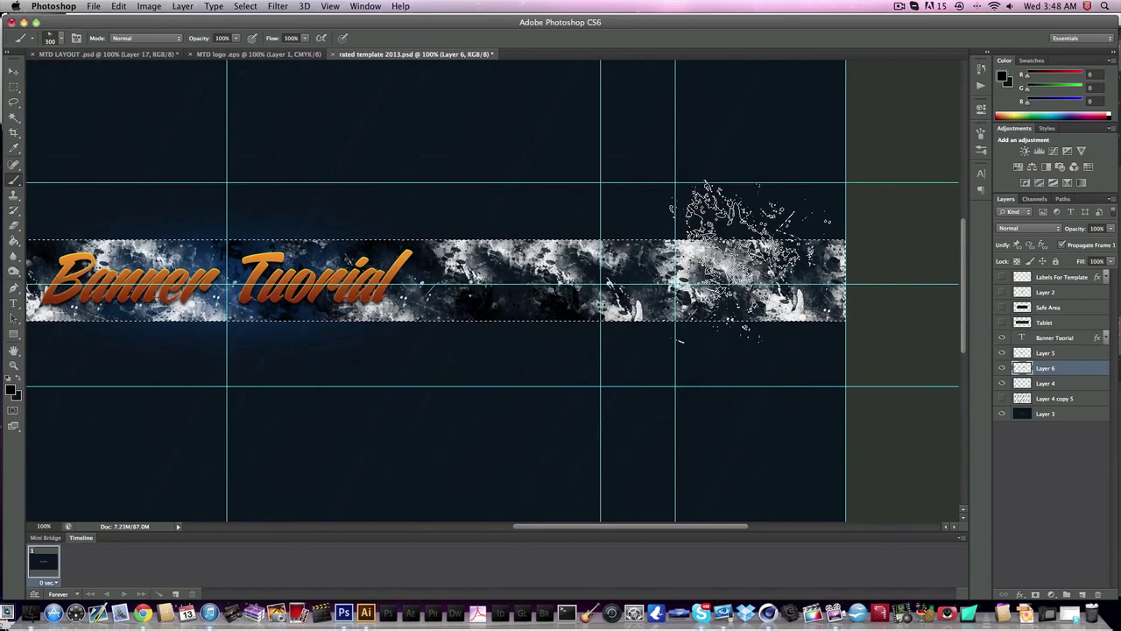
{"action": "scroll", "coordinate": [526, 421], "scroll_direction": "left", "scroll_amount": 10}
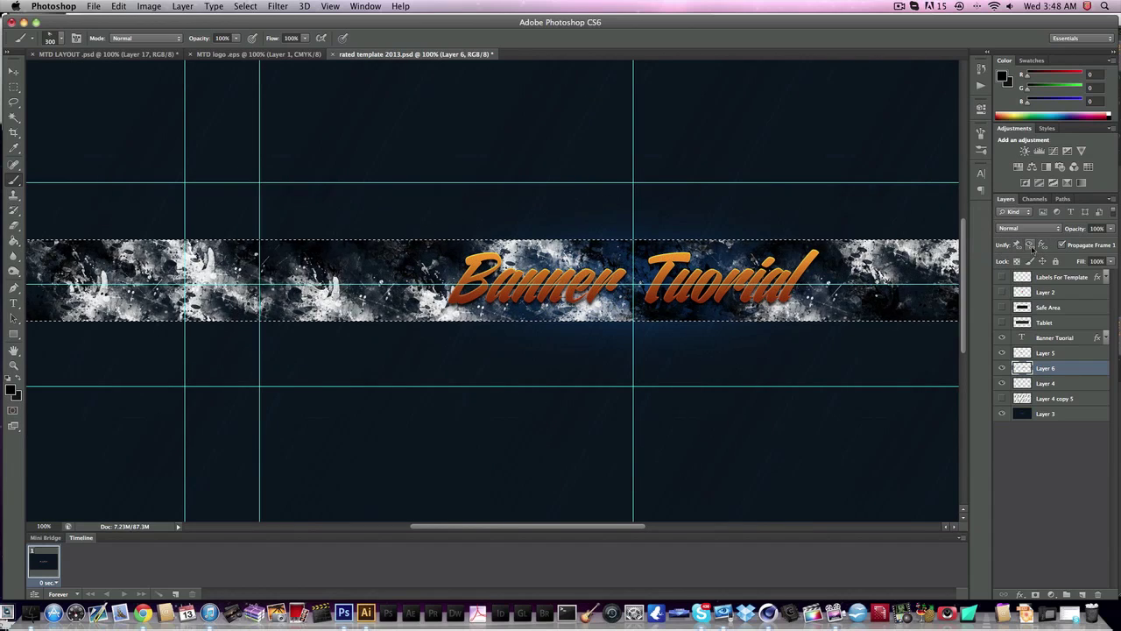
{"action": "scroll", "coordinate": [491, 175], "scroll_direction": "left", "scroll_amount": 10}
{"action": "left_click", "coordinate": [13, 71]}
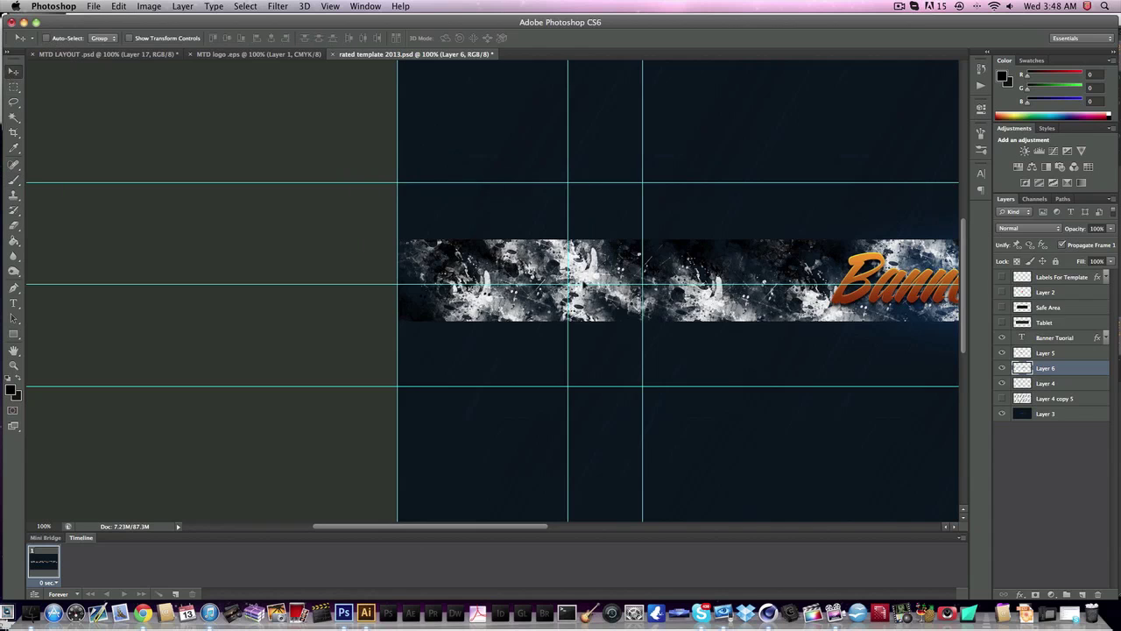
- Set the blend mode of the splatter layer, Layer 6, to Overlay
{"action": "scroll", "coordinate": [588, 283], "scroll_direction": "right", "scroll_amount": 10}
{"action": "scroll", "coordinate": [588, 283], "scroll_direction": "left", "scroll_amount": 13}
{"action": "scroll", "coordinate": [587, 283], "scroll_direction": "right", "scroll_amount": 10}
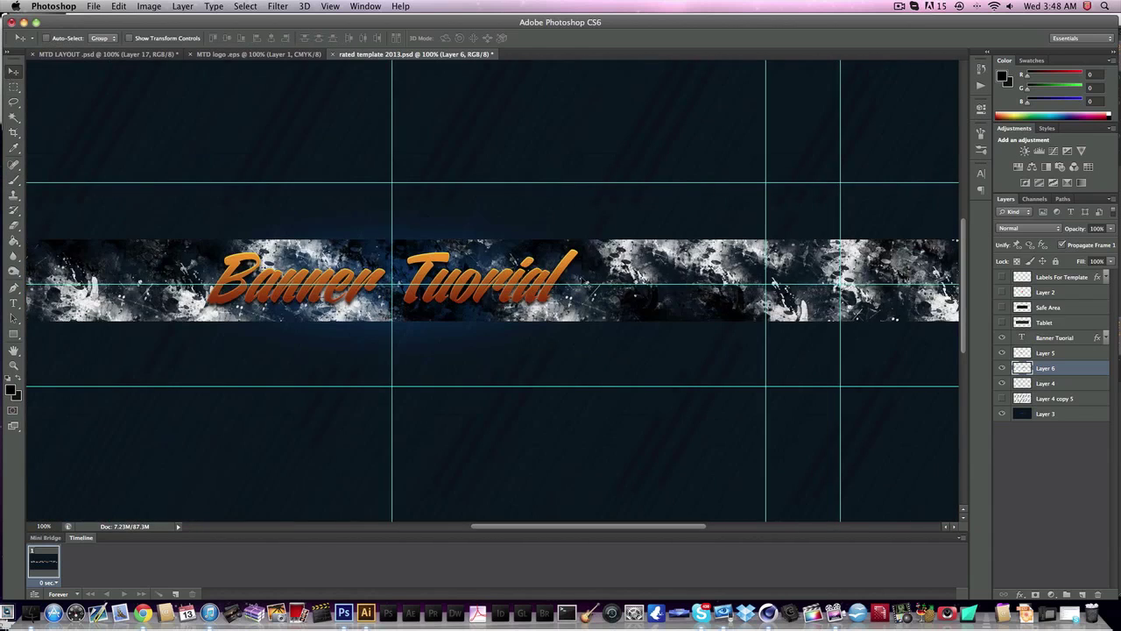
{"action": "left_click", "coordinate": [1034, 231]}
{"action": "left_click", "coordinate": [1018, 342]}
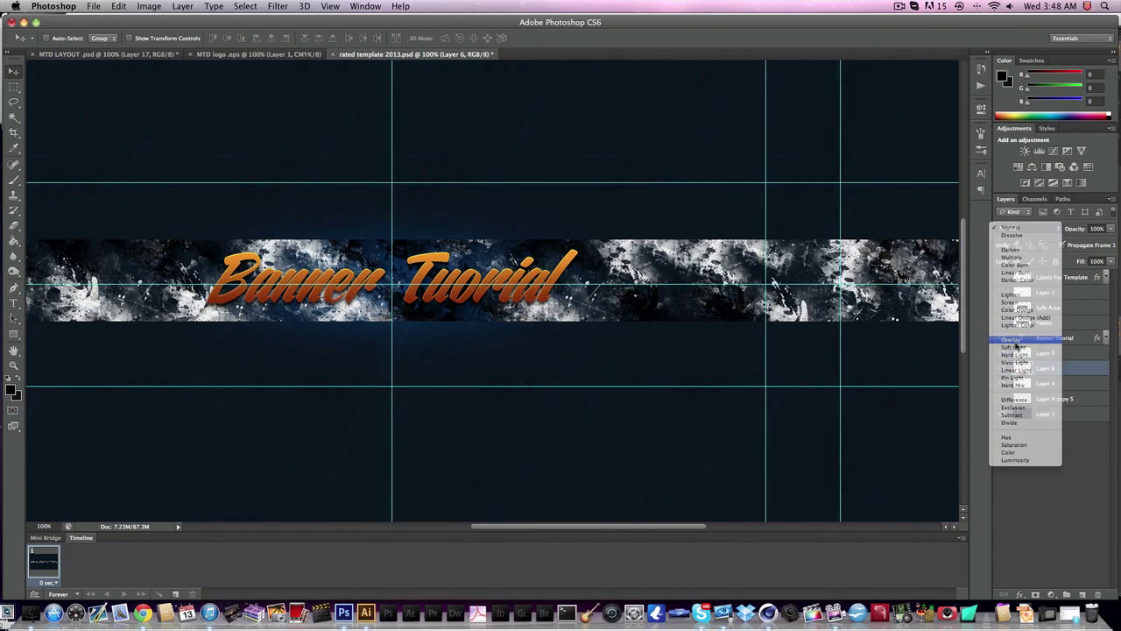
- Soften the edges of the splatter strip on Layer 6 with a 308 px Eraser
{"action": "scroll", "coordinate": [605, 285], "scroll_direction": "left", "scroll_amount": 7}
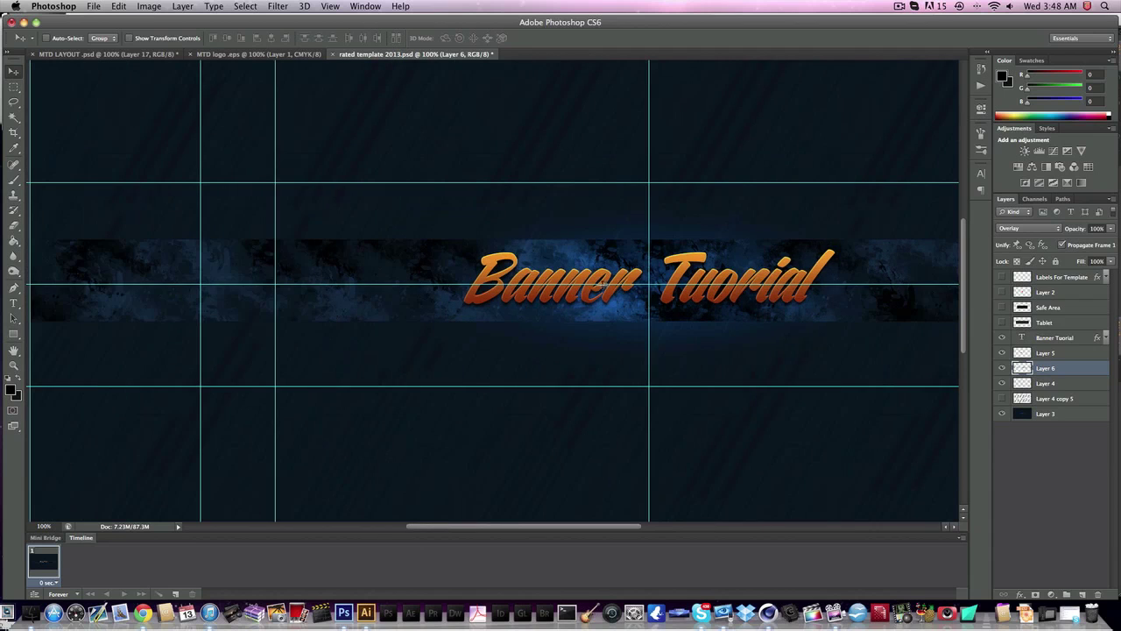
{"action": "left_click", "coordinate": [13, 226]}
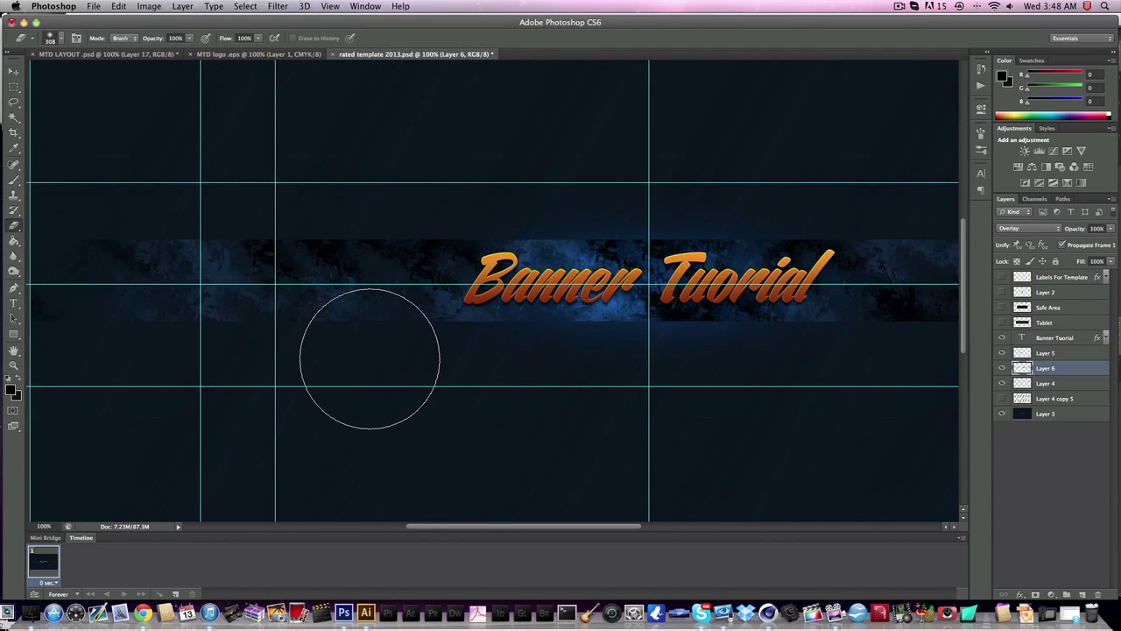
{"action": "scroll", "coordinate": [588, 221], "scroll_direction": "right", "scroll_amount": 7}
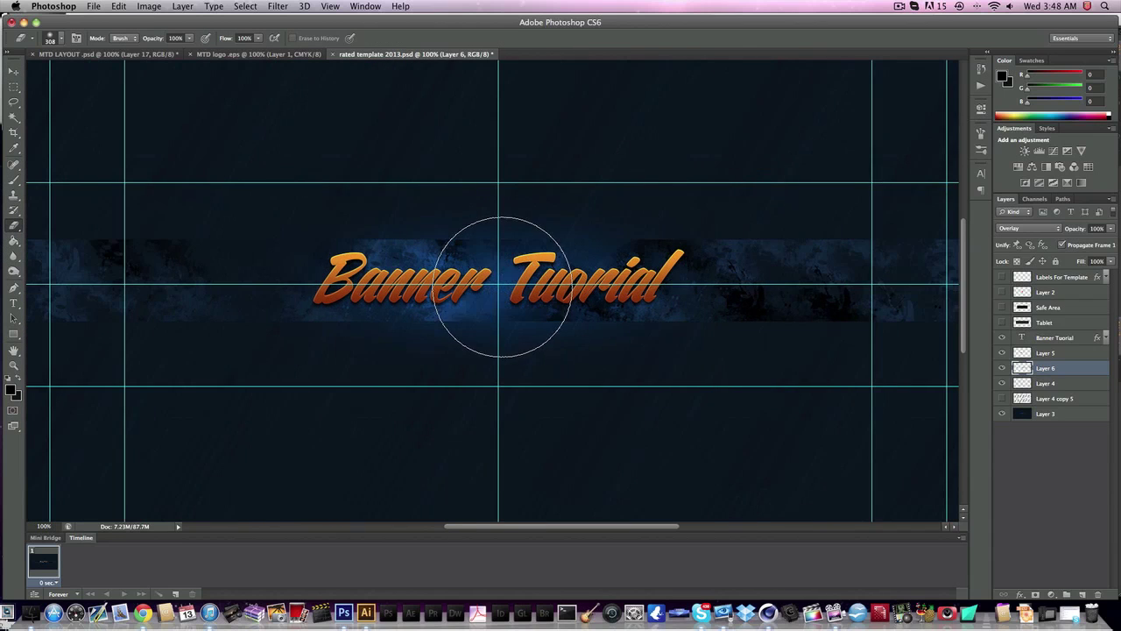
{"action": "scroll", "coordinate": [582, 373], "scroll_direction": "right", "scroll_amount": 12}
{"action": "mouse_move", "coordinate": [576, 389]}
{"action": "left_mouse_down"}
{"action": "mouse_move", "coordinate": [583, 345]}
{"action": "mouse_move", "coordinate": [454, 234]}
{"action": "mouse_move", "coordinate": [567, 216]}
{"action": "mouse_move", "coordinate": [756, 231]}
{"action": "mouse_move", "coordinate": [776, 368]}
{"action": "left_mouse_up"}
- Set Layer 6's opacity to 25% and switch to the Move tool
{"action": "type", "text": "10"}
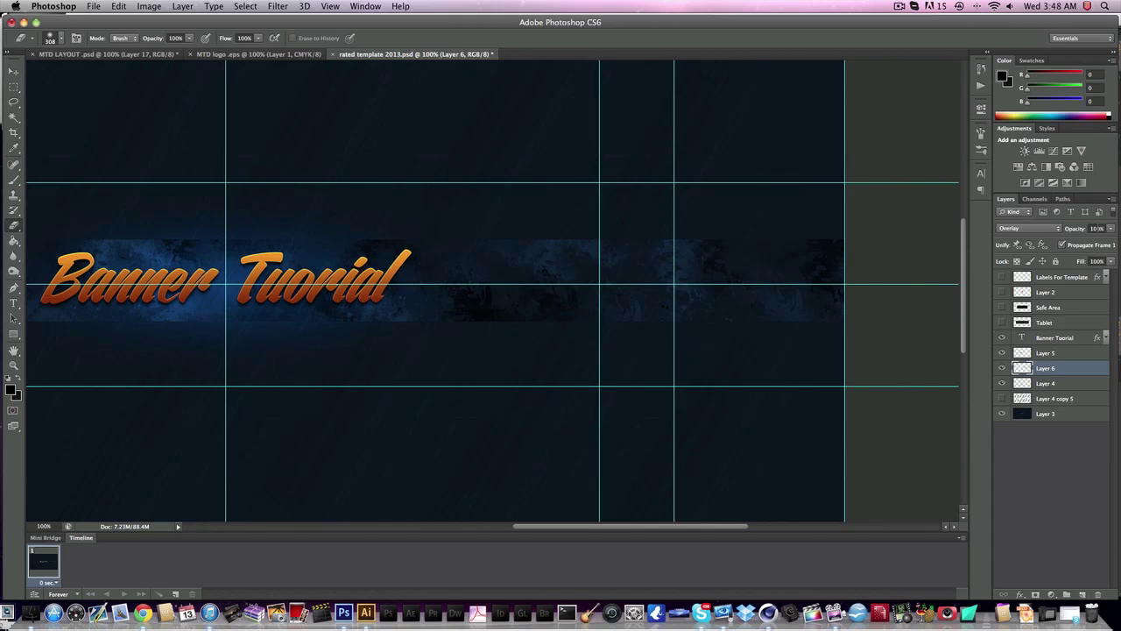
{"action": "type", "text": "25"}
{"action": "key", "text": "Return"}
{"action": "scroll", "coordinate": [551, 339], "scroll_direction": "left", "scroll_amount": 15}
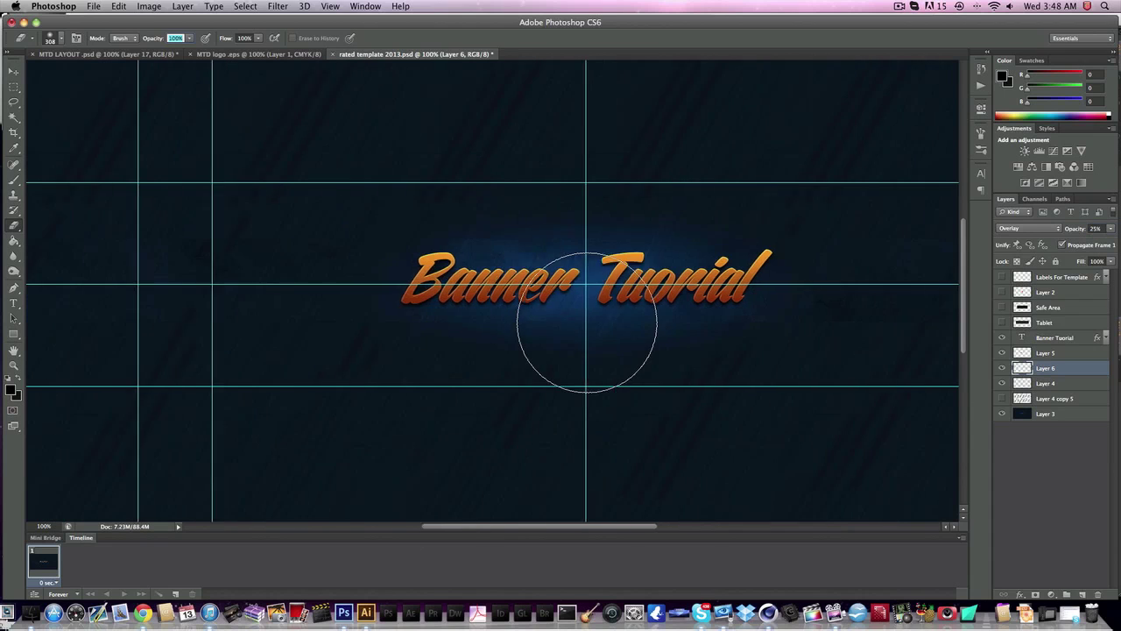
{"action": "scroll", "coordinate": [673, 332], "scroll_direction": "left", "scroll_amount": 8}
{"action": "left_click", "coordinate": [13, 70]}
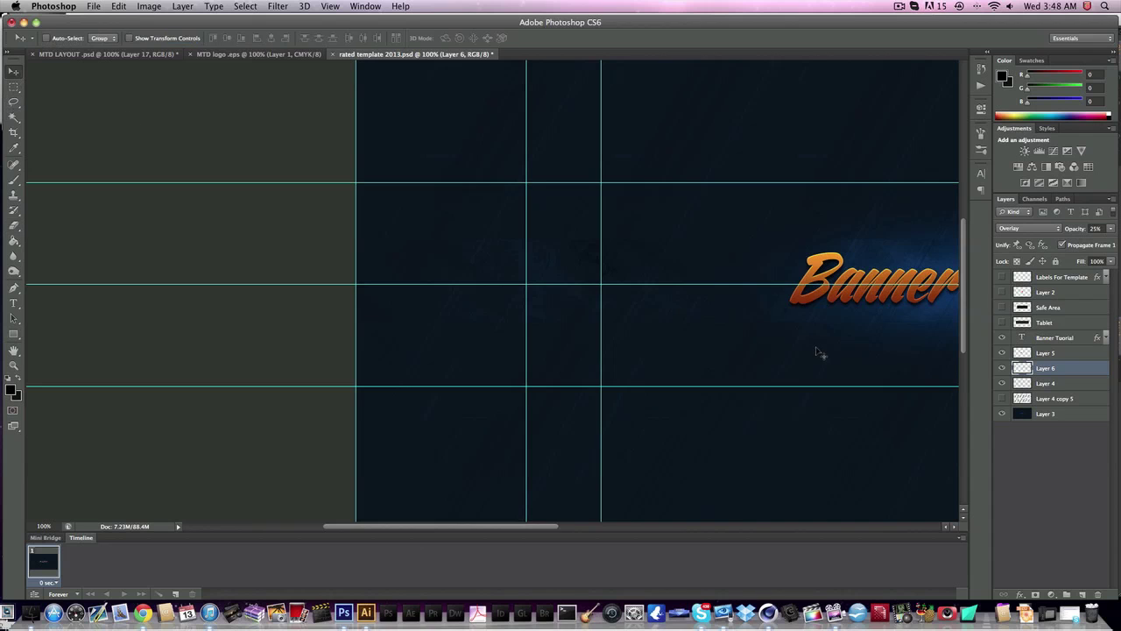
- Set the foreground colour to white
{"action": "scroll", "coordinate": [821, 351], "scroll_direction": "right", "scroll_amount": 15}
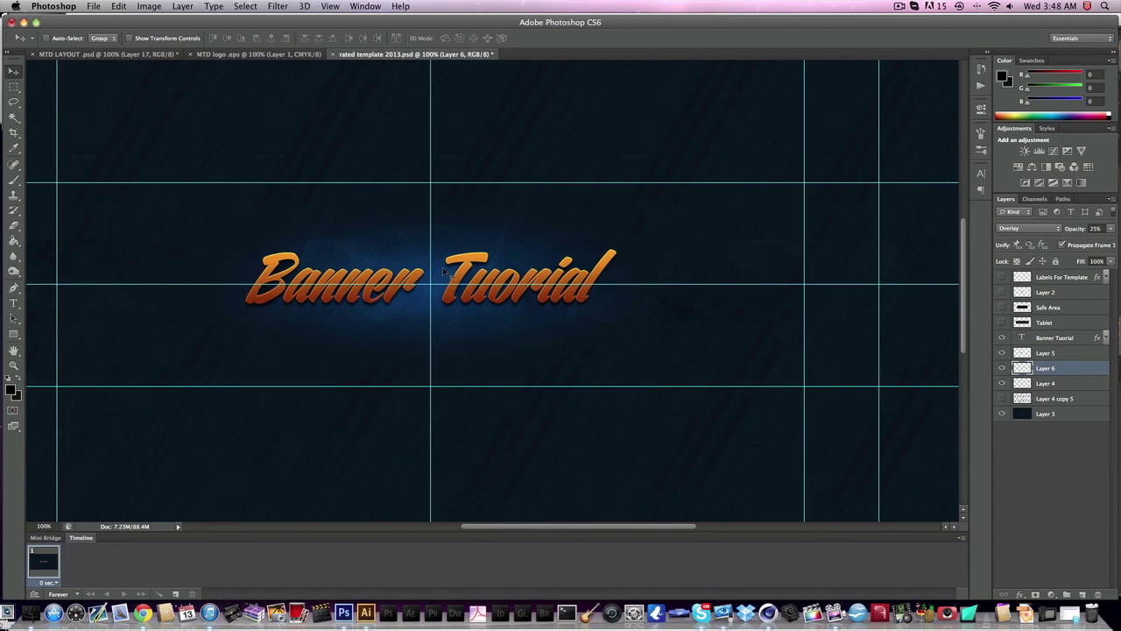
{"action": "scroll", "coordinate": [444, 269], "scroll_direction": "left", "scroll_amount": 10}
{"action": "scroll", "coordinate": [444, 269], "scroll_direction": "right", "scroll_amount": 10}
{"action": "scroll", "coordinate": [444, 270], "scroll_direction": "left", "scroll_amount": 10}
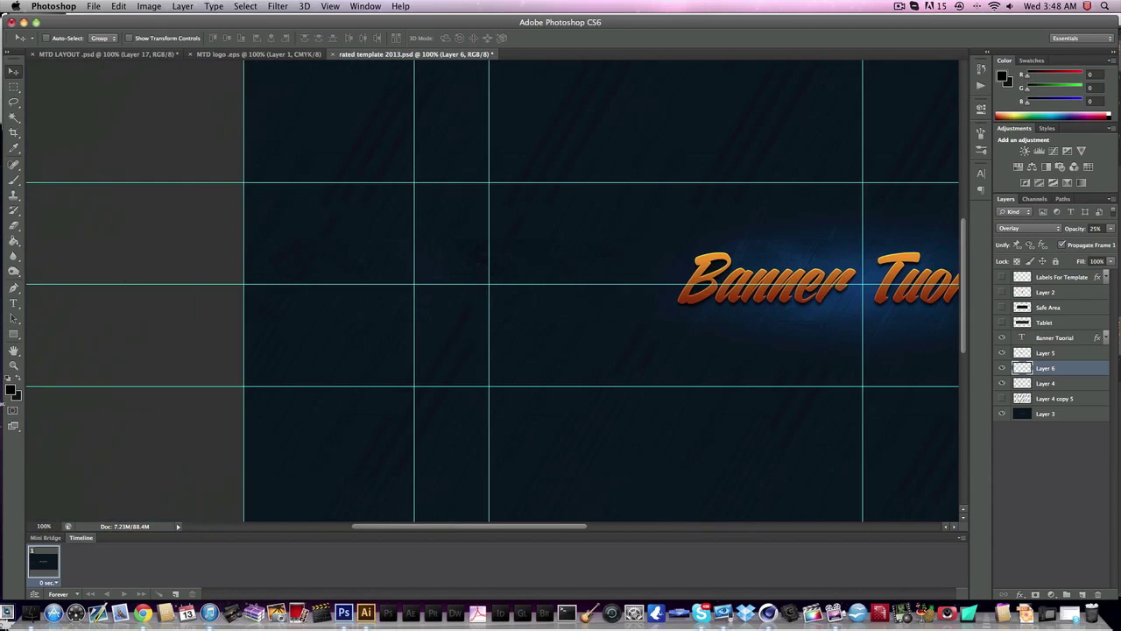
{"action": "left_click", "coordinate": [11, 388]}
{"action": "left_click_drag", "start_coordinate": [585, 451], "coordinate": [235, 218]}
{"action": "key", "text": "Return"}
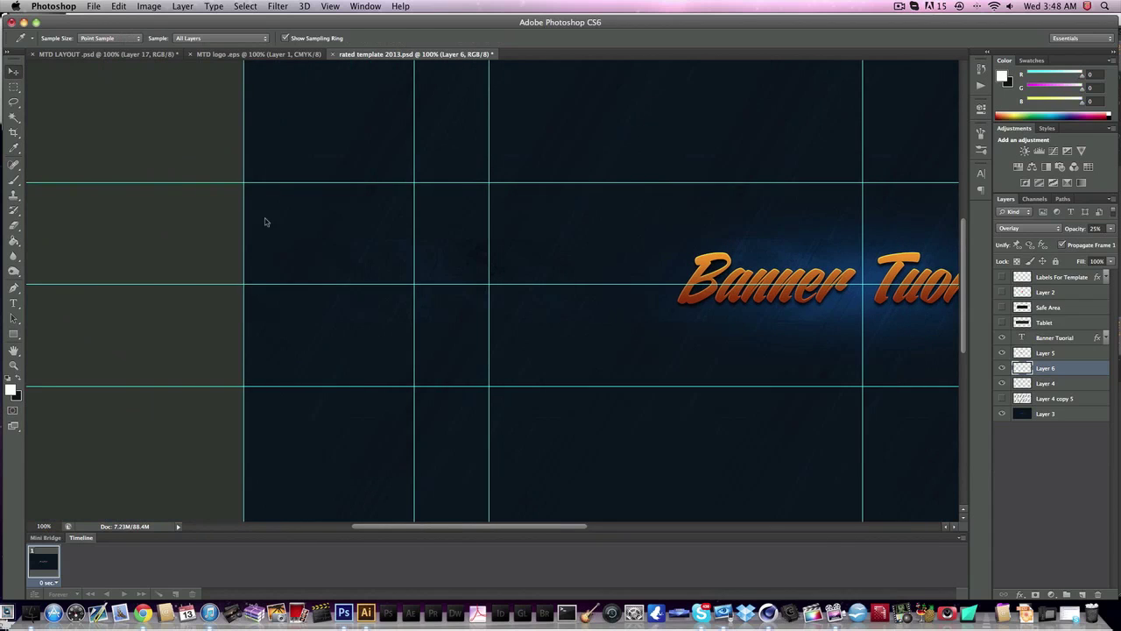
{"action": "scroll", "coordinate": [869, 330], "scroll_direction": "right", "scroll_amount": 10}
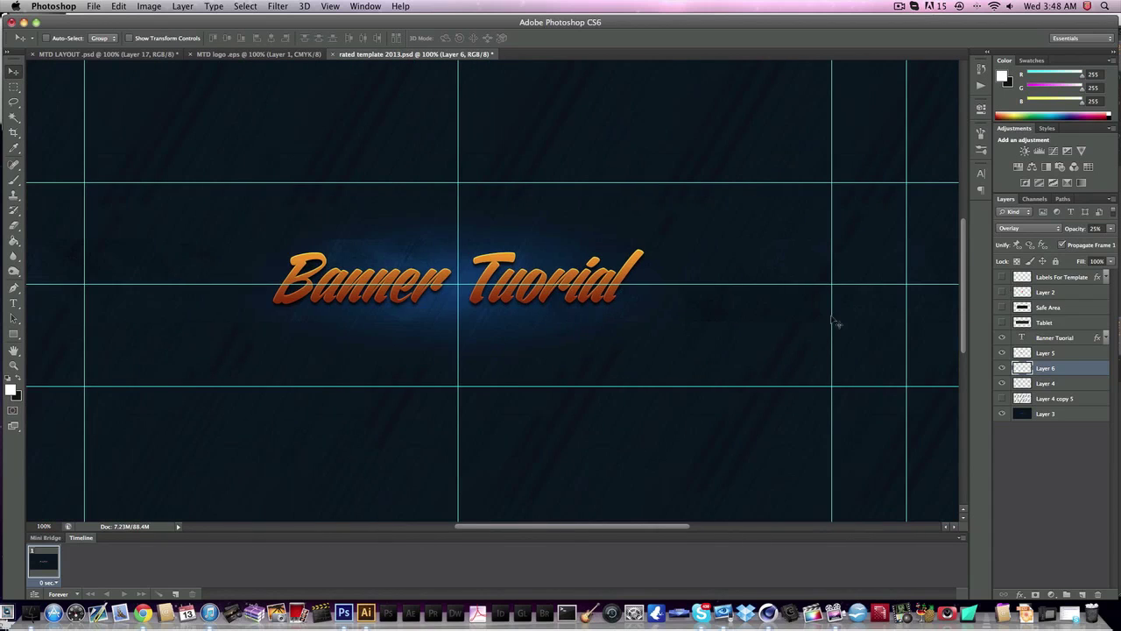
- Add a Curves adjustment layer above Labels For Template and pull the lower part of its RGB curve slightly down
{"action": "left_click", "coordinate": [1069, 280]}
{"action": "left_click", "coordinate": [1111, 130]}
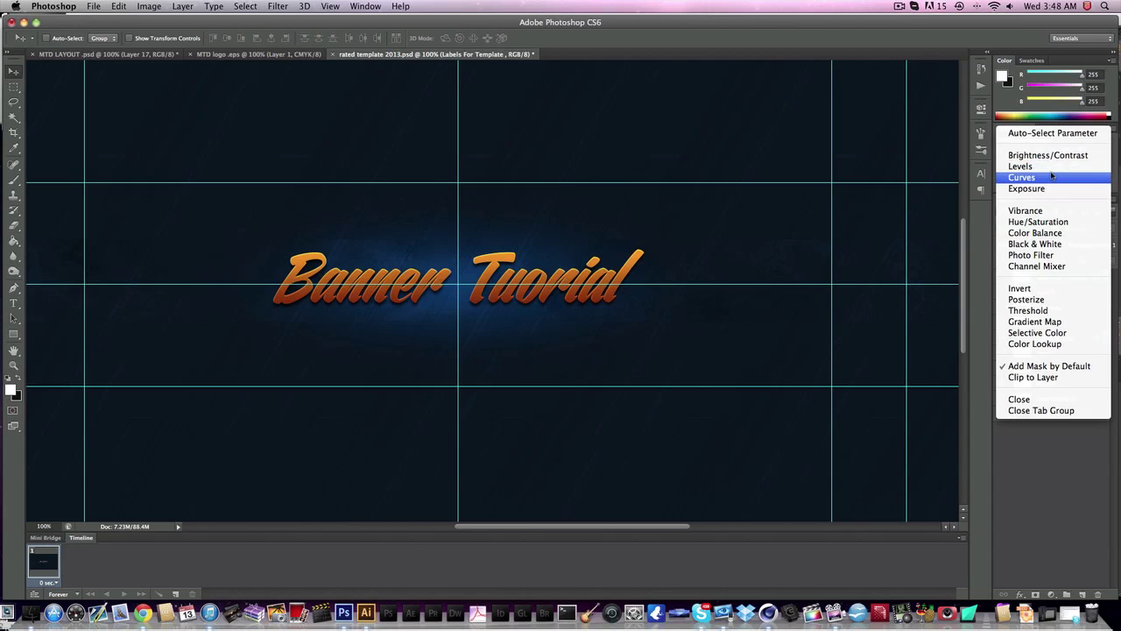
{"action": "left_click", "coordinate": [1025, 175]}
{"action": "key", "text": "Return"}
{"action": "left_click_drag", "start_coordinate": [865, 248], "coordinate": [866, 250]}
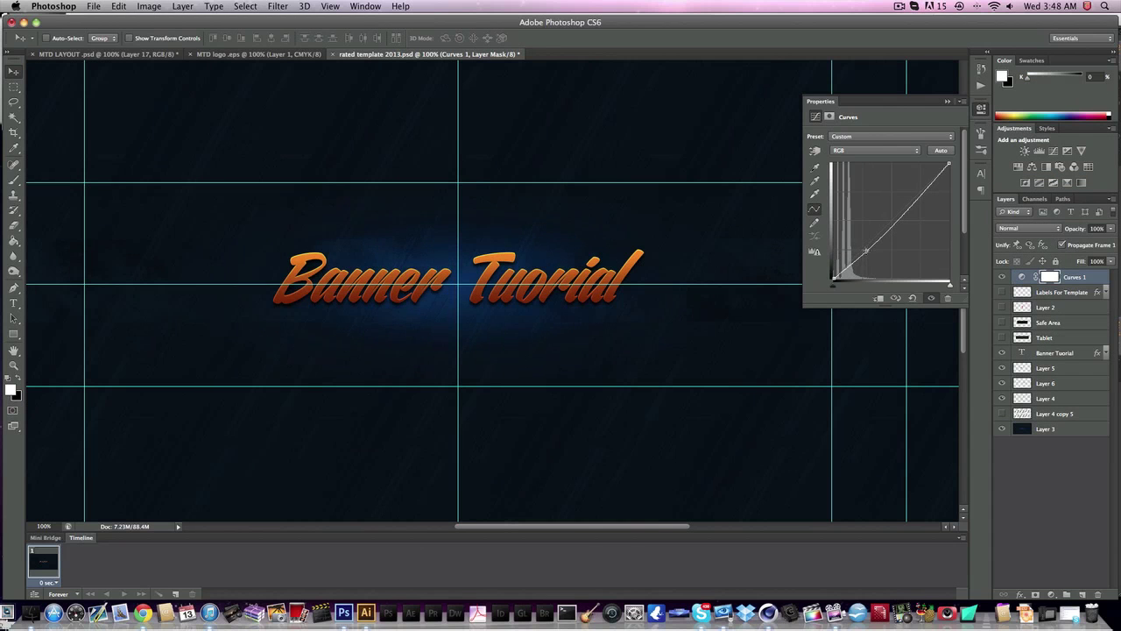
{"action": "left_click", "coordinate": [936, 177]}
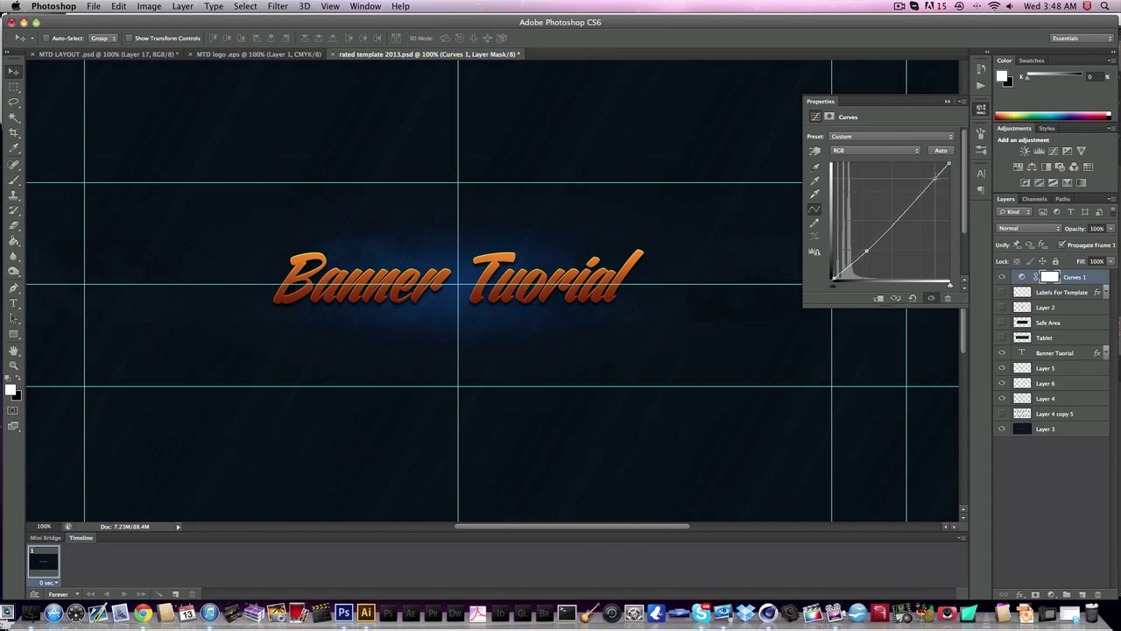
{"action": "left_click", "coordinate": [976, 117]}
- Fade more of the splatter strip on Layer 6 with the 308 px Eraser and switch to the Move tool
{"action": "scroll", "coordinate": [575, 294], "scroll_direction": "right", "scroll_amount": 5}
{"action": "scroll", "coordinate": [575, 295], "scroll_direction": "left", "scroll_amount": 10}
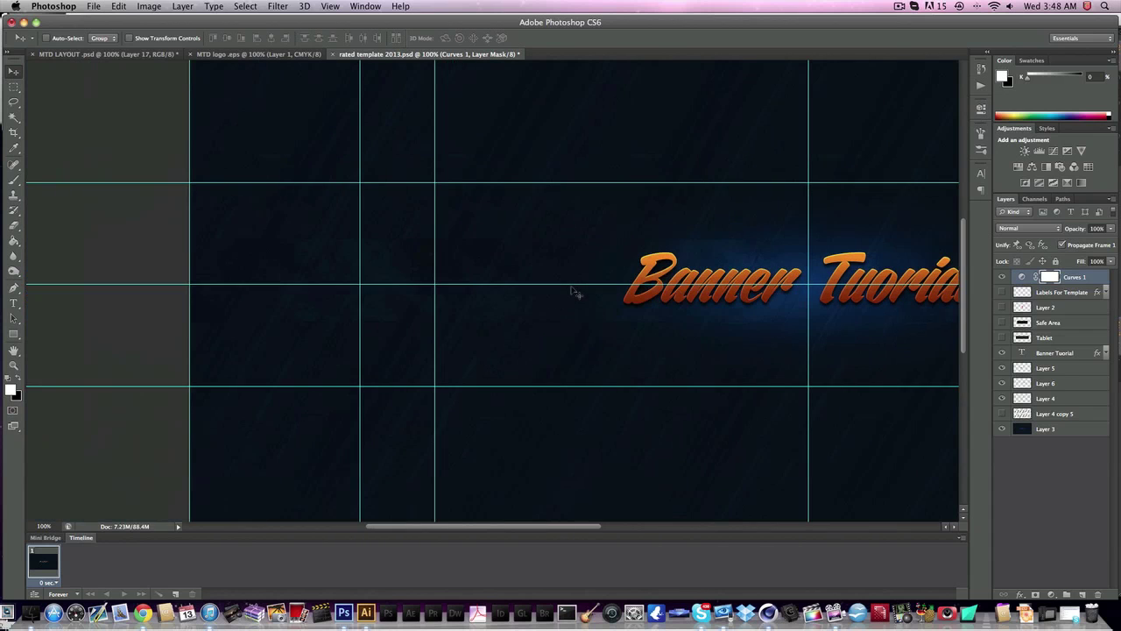
{"action": "left_click", "coordinate": [14, 225]}
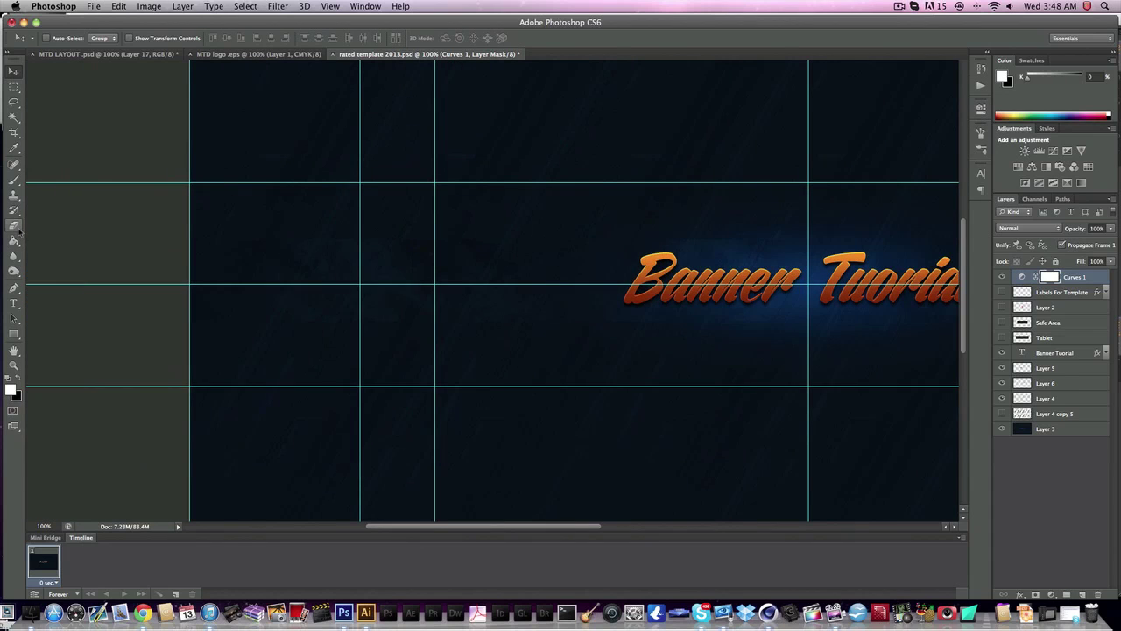
{"action": "left_click", "coordinate": [1068, 414]}
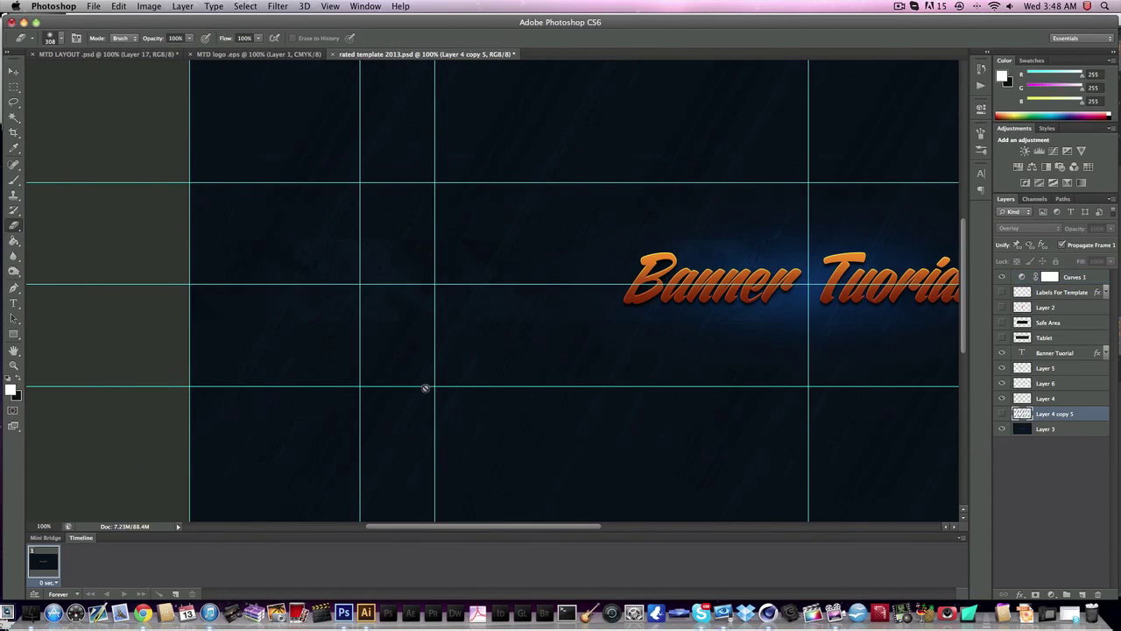
{"action": "left_click", "coordinate": [1050, 371]}
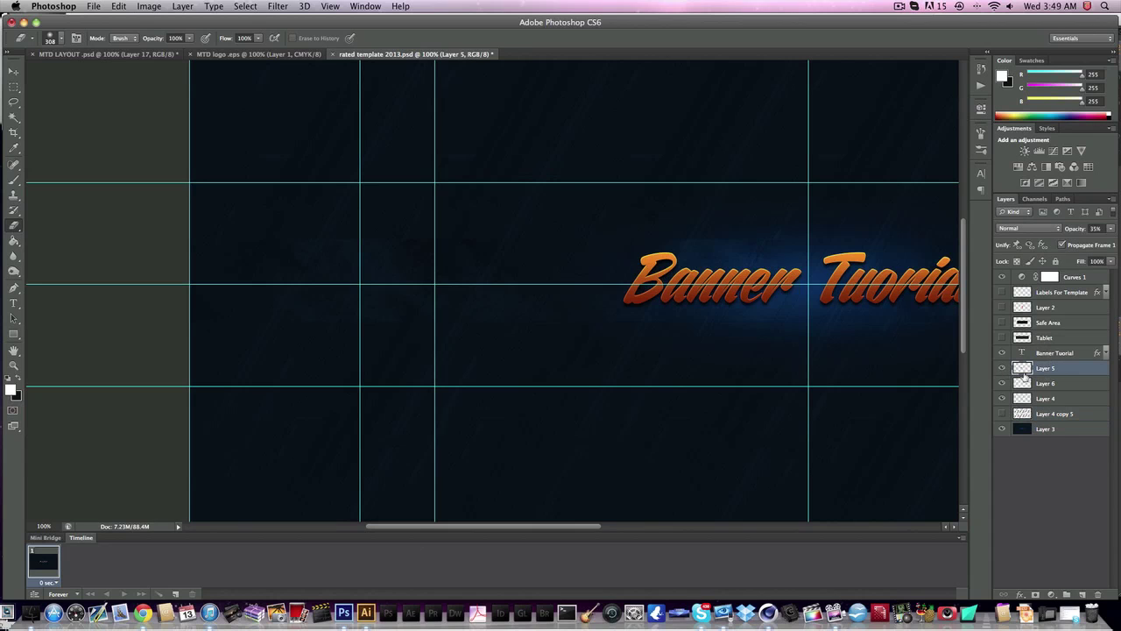
{"action": "left_click", "coordinate": [1003, 387]}
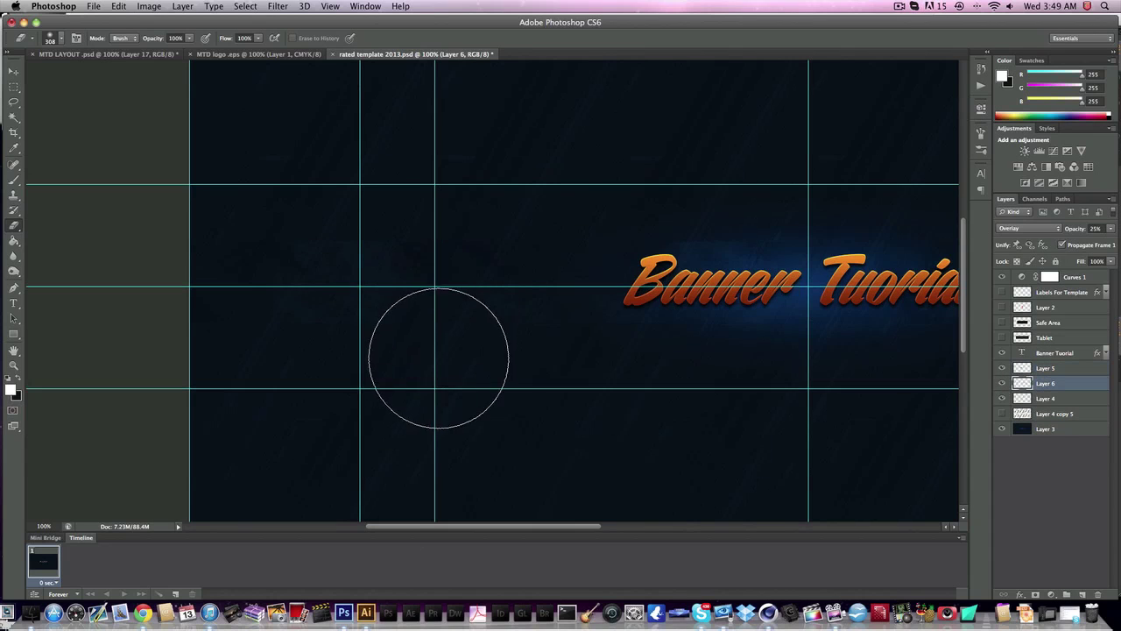
{"action": "scroll", "coordinate": [476, 338], "scroll_direction": "right", "scroll_amount": 10}
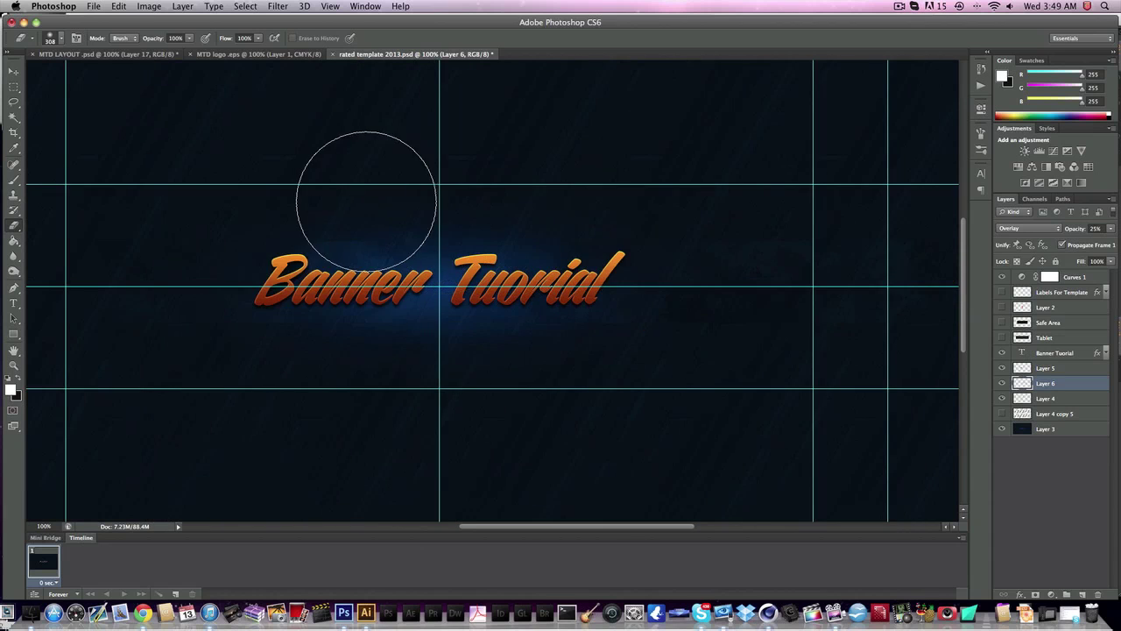
{"action": "scroll", "coordinate": [692, 410], "scroll_direction": "right", "scroll_amount": 5}
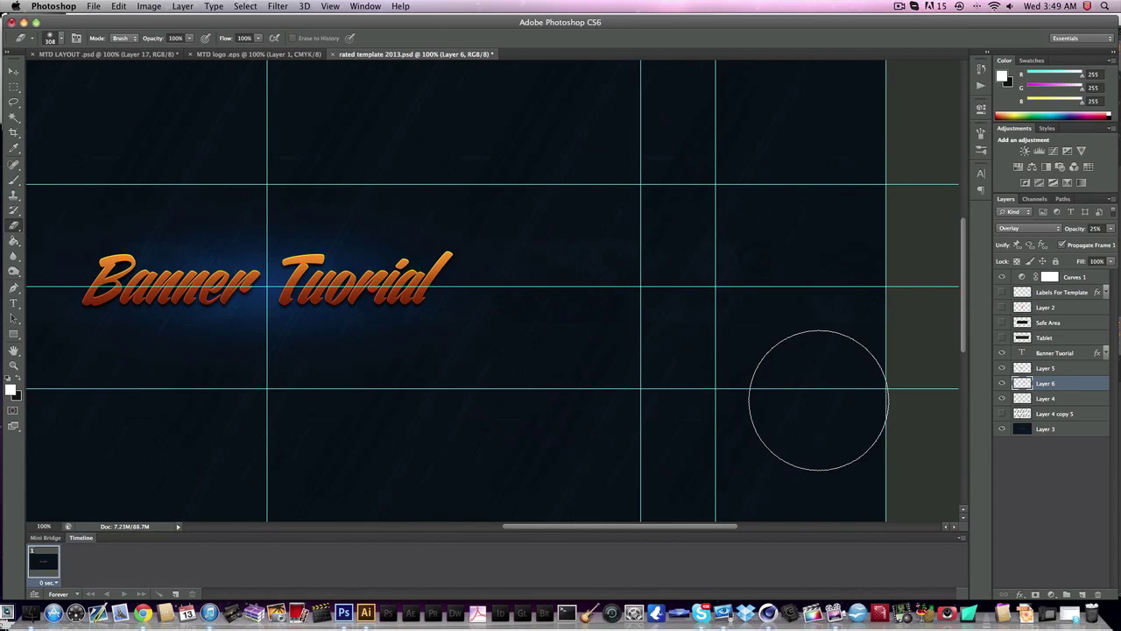
{"action": "scroll", "coordinate": [820, 399], "scroll_direction": "left", "scroll_amount": 7}
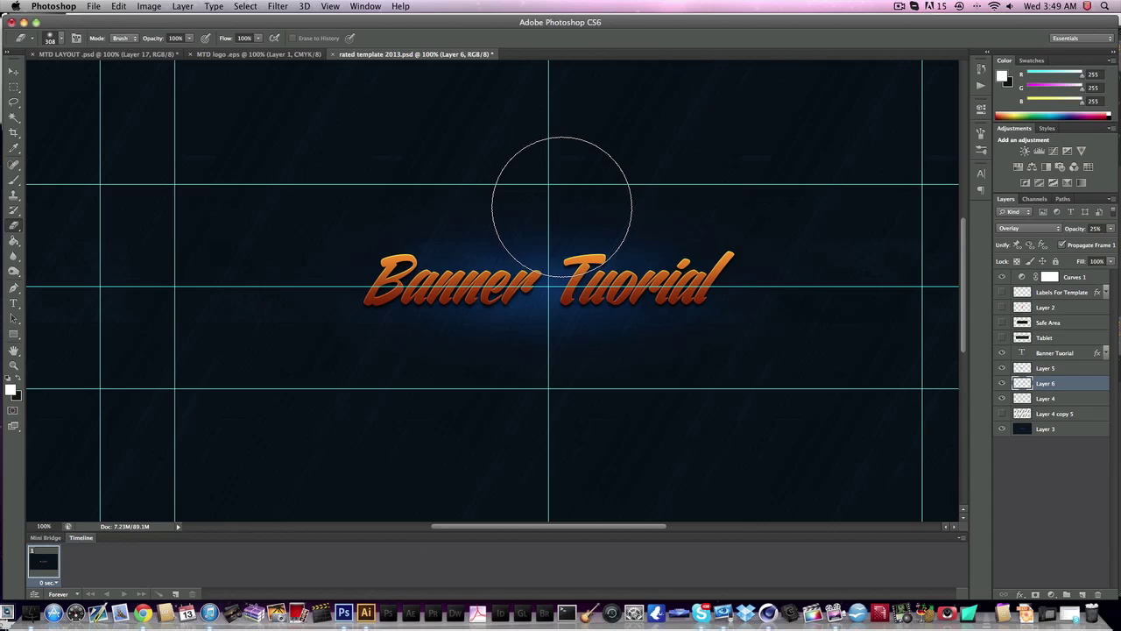
{"action": "left_click", "coordinate": [13, 70]}
- Create a new layer above Layer 6 and choose the 515 px grunge texture brush for the Brush tool
{"action": "scroll", "coordinate": [677, 244], "scroll_direction": "left", "scroll_amount": 2}
{"action": "scroll", "coordinate": [677, 244], "scroll_direction": "left", "scroll_amount": 5}
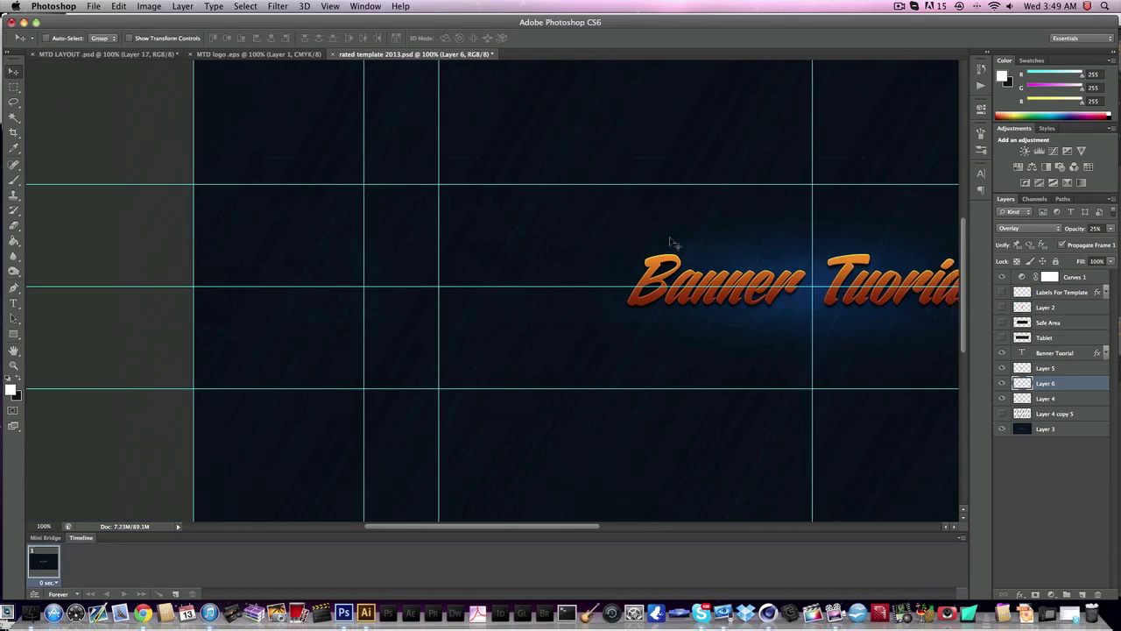
{"action": "scroll", "coordinate": [671, 245], "scroll_direction": "right", "scroll_amount": 10}
{"action": "scroll", "coordinate": [668, 238], "scroll_direction": "left", "scroll_amount": 10}
{"action": "scroll", "coordinate": [668, 237], "scroll_direction": "right", "scroll_amount": 3}
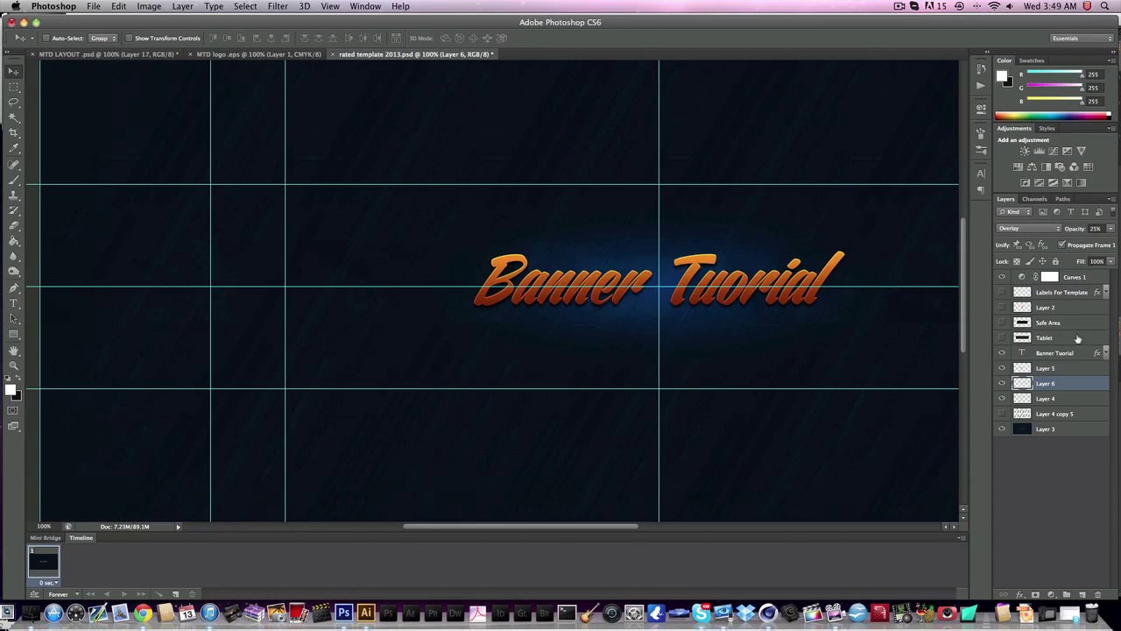
{"action": "left_click", "coordinate": [1084, 594]}
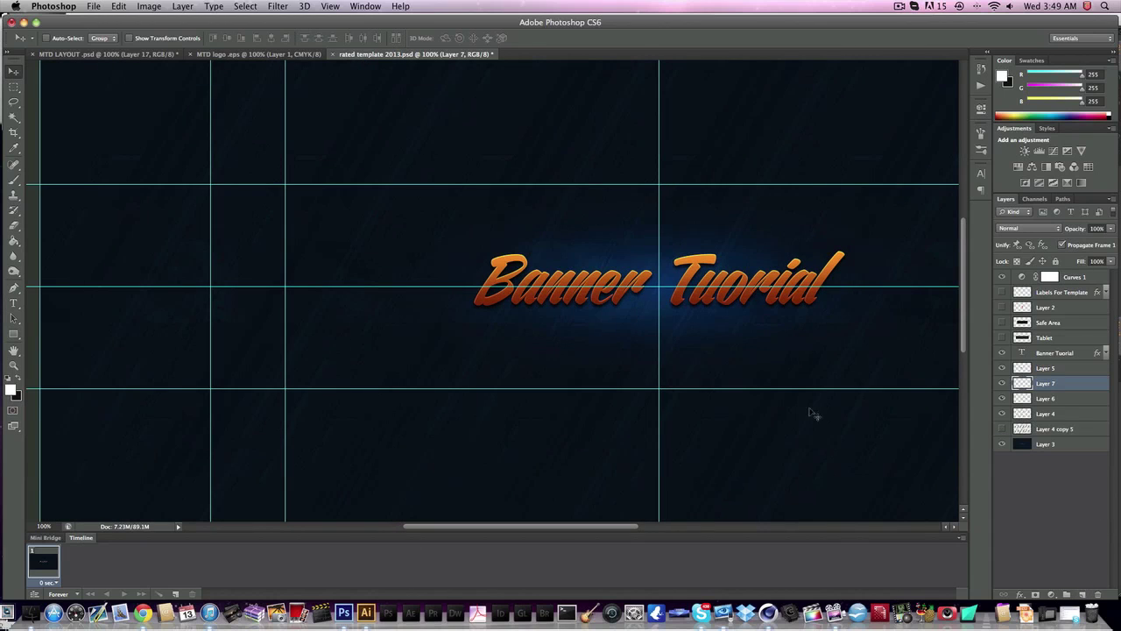
{"action": "left_click", "coordinate": [13, 179]}
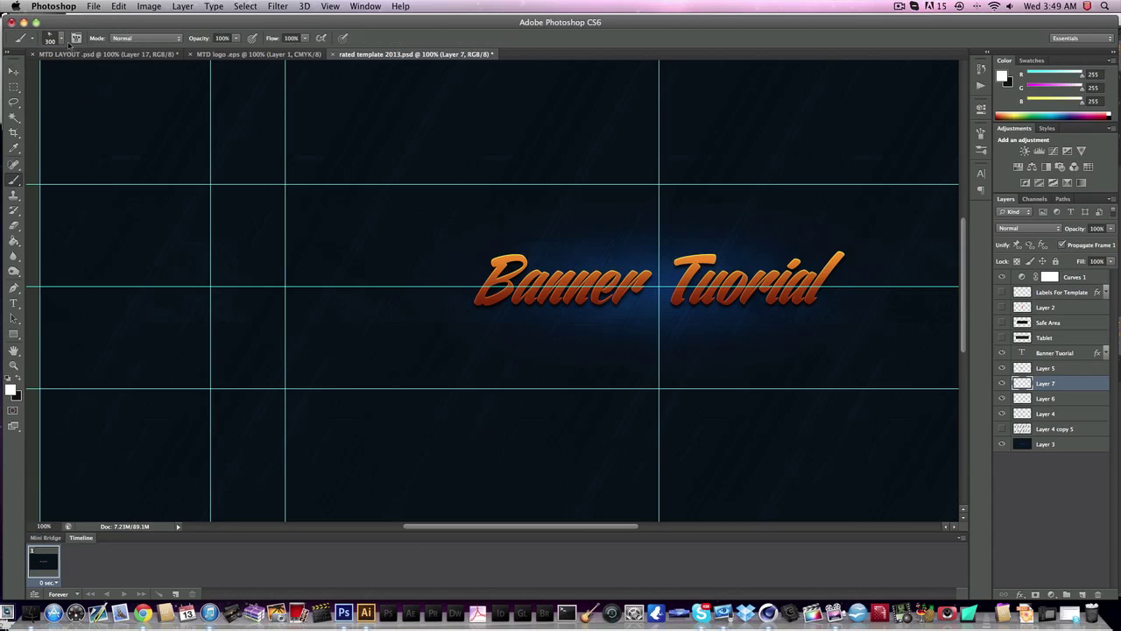
{"action": "right_click", "coordinate": [527, 301]}
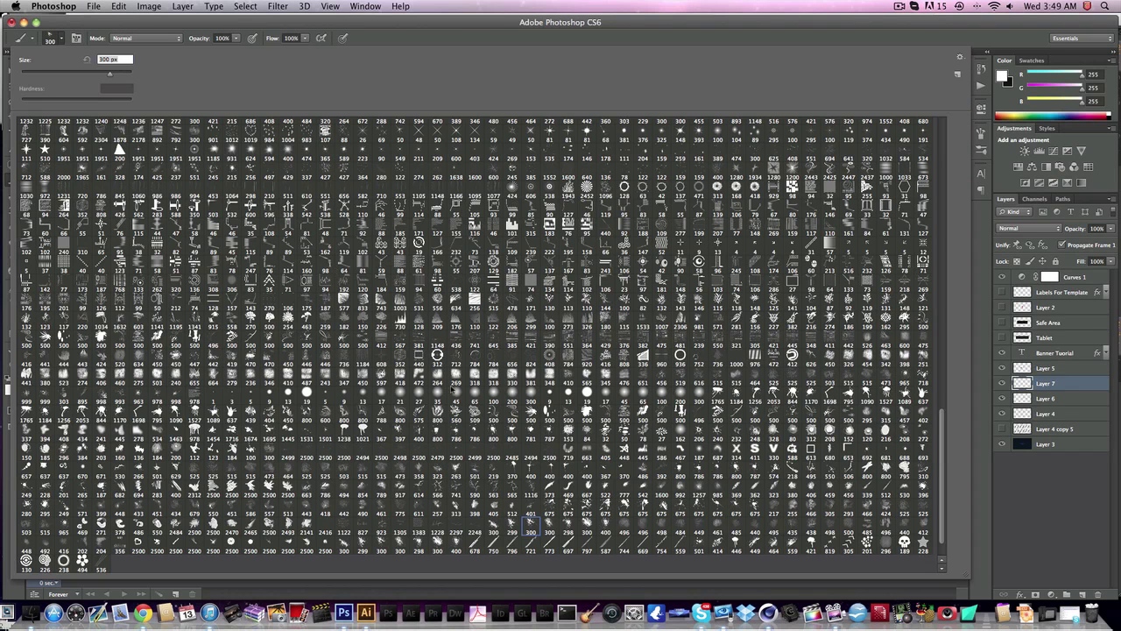
{"action": "scroll", "coordinate": [647, 529], "scroll_direction": "up", "scroll_amount": 2}
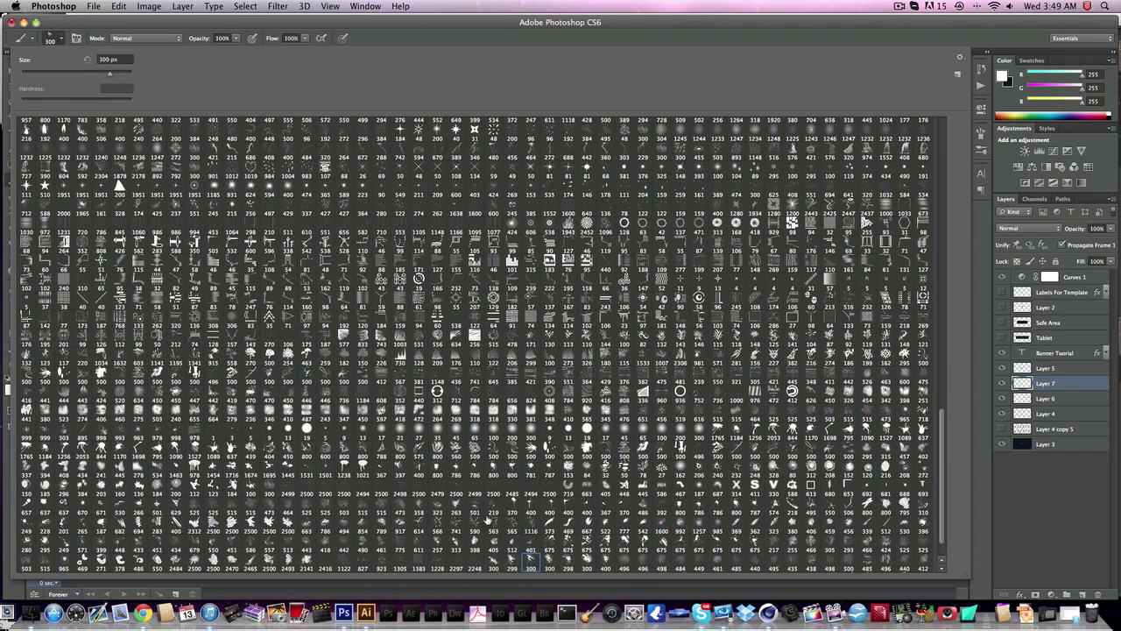
{"action": "left_click", "coordinate": [382, 510]}
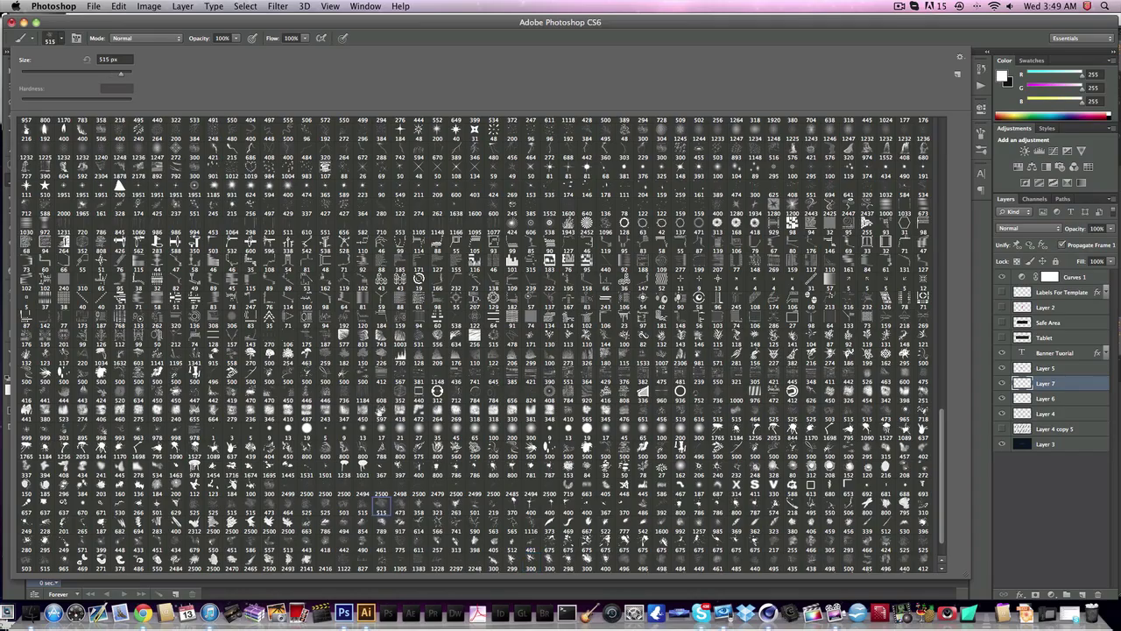
- Stamp white grunge texture around and behind the Banner Tuorial title on Layer 7
{"action": "left_click", "coordinate": [308, 24]}
{"action": "left_click", "coordinate": [457, 160]}
{"action": "left_click", "coordinate": [451, 298]}
{"action": "left_click", "coordinate": [575, 413]}
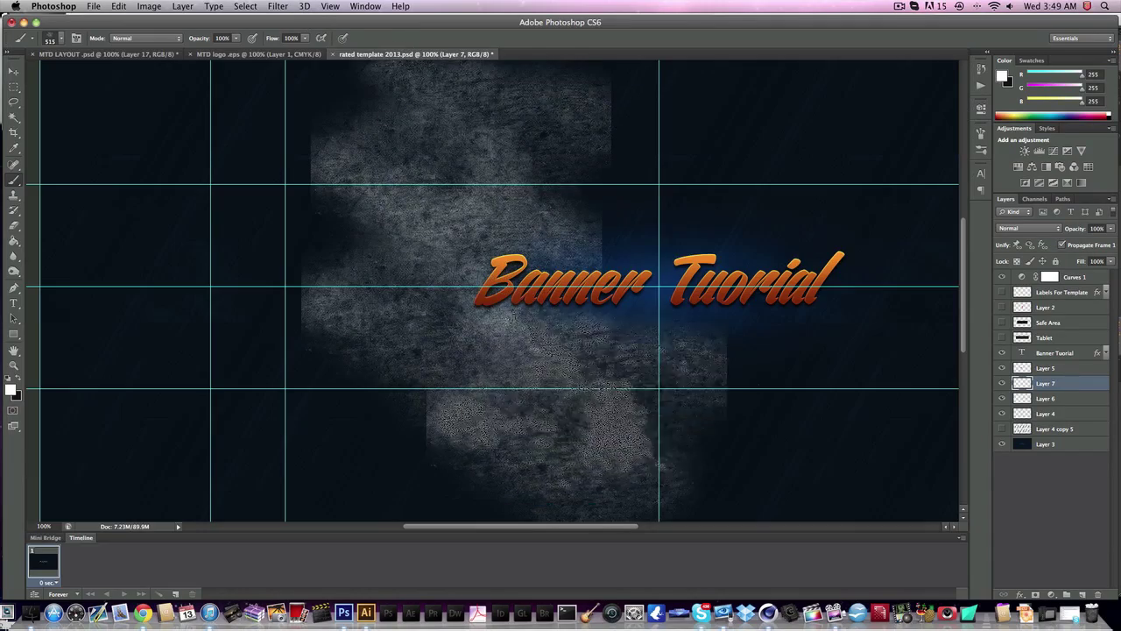
{"action": "left_click", "coordinate": [779, 419]}
{"action": "mouse_move", "coordinate": [683, 263]}
{"action": "left_mouse_down"}
{"action": "mouse_move", "coordinate": [849, 101]}
{"action": "mouse_move", "coordinate": [625, 149]}
{"action": "mouse_move", "coordinate": [526, 254]}
{"action": "left_mouse_up"}
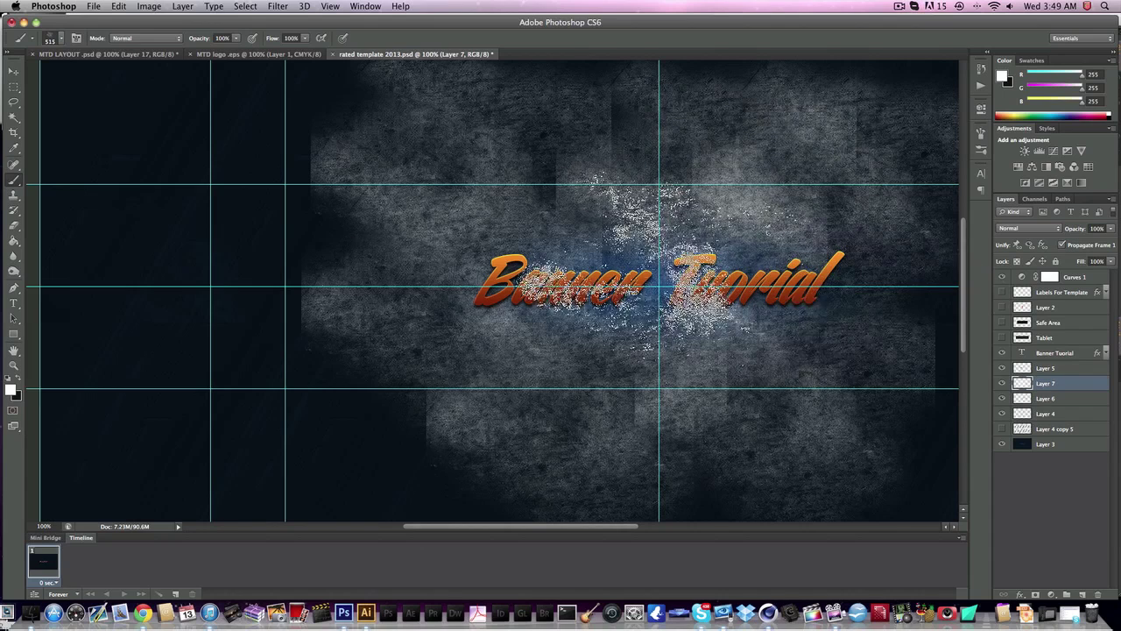
- Set the grunge layer, Layer 7, to Overlay and soften the texture's outer edges with the 308 px Eraser
{"action": "left_click", "coordinate": [1029, 228]}
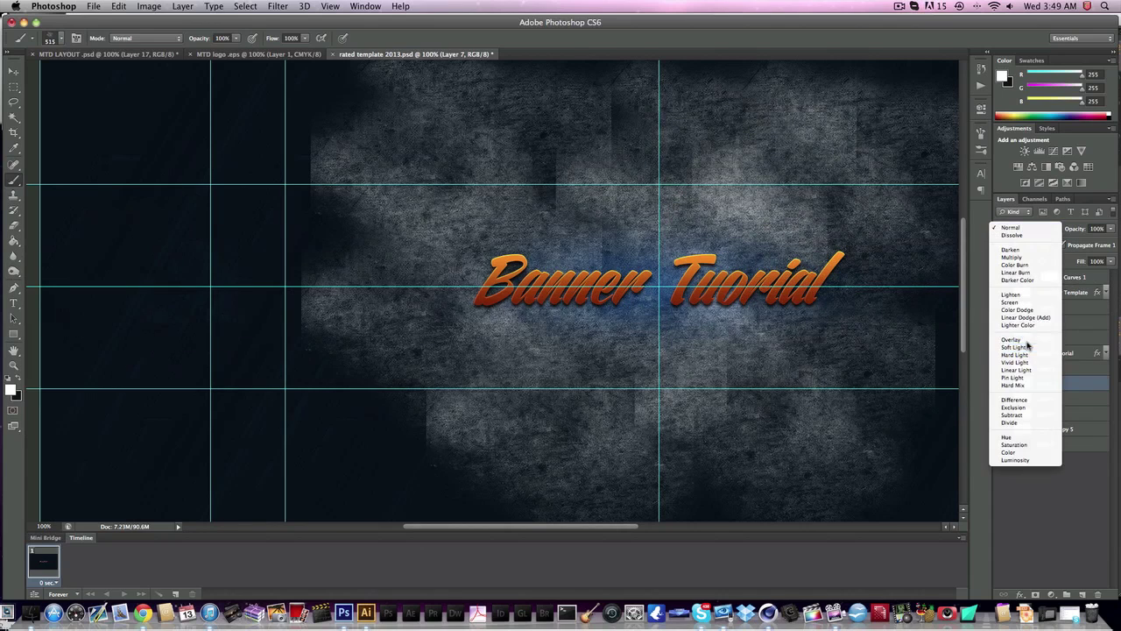
{"action": "left_click", "coordinate": [1018, 348]}
{"action": "key", "text": "e"}
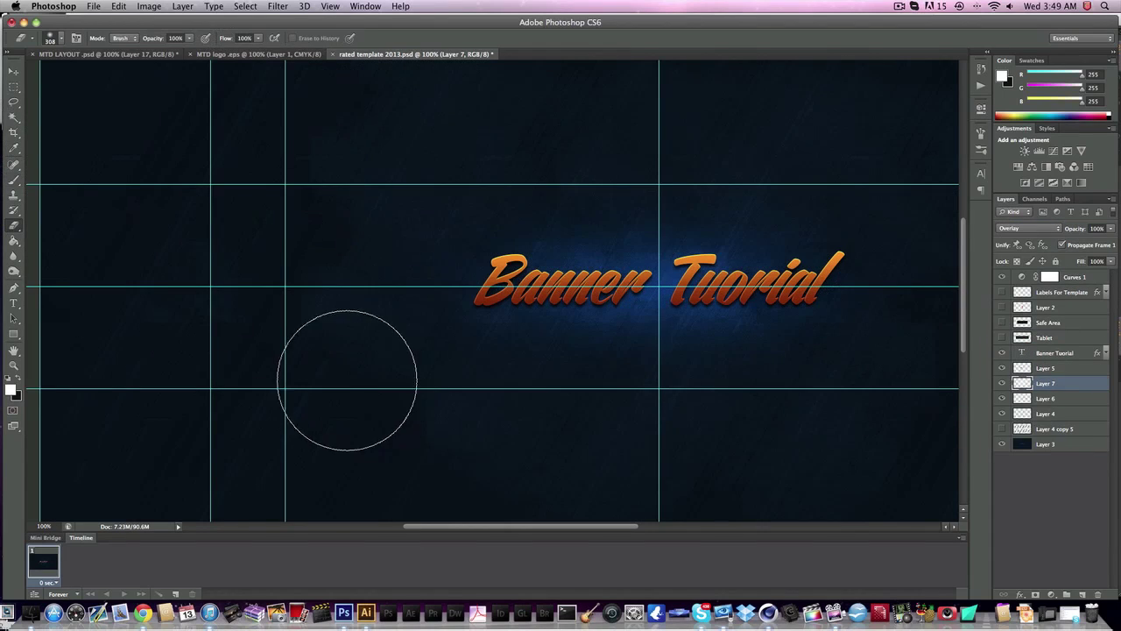
{"action": "scroll", "coordinate": [314, 225], "scroll_direction": "up", "scroll_amount": 2}
{"action": "scroll", "coordinate": [314, 225], "scroll_direction": "right", "scroll_amount": 1}
{"action": "scroll", "coordinate": [942, 219], "scroll_direction": "down", "scroll_amount": 3}
{"action": "scroll", "coordinate": [942, 219], "scroll_direction": "right", "scroll_amount": 3}
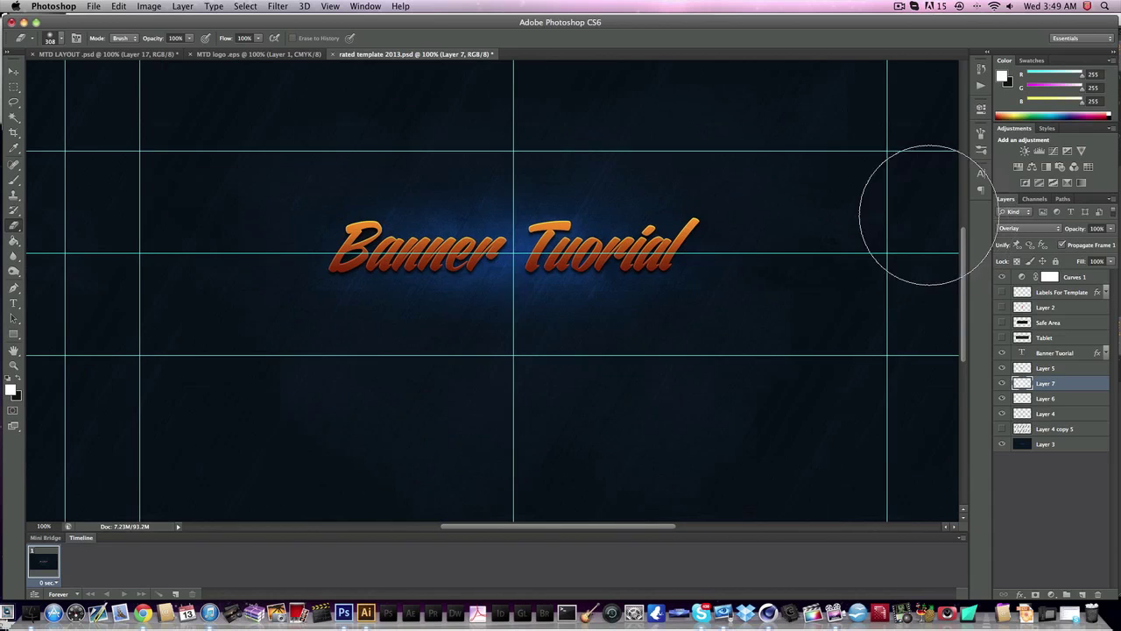
{"action": "mouse_move", "coordinate": [345, 515]}
{"action": "left_mouse_down"}
{"action": "mouse_move", "coordinate": [855, 470]}
{"action": "mouse_move", "coordinate": [917, 373]}
{"action": "mouse_move", "coordinate": [763, 236]}
{"action": "mouse_move", "coordinate": [619, 508]}
{"action": "left_mouse_up"}
- Set Layer 7's opacity to 50% and switch to the Move tool
{"action": "scroll", "coordinate": [783, 450], "scroll_direction": "up", "scroll_amount": 3}
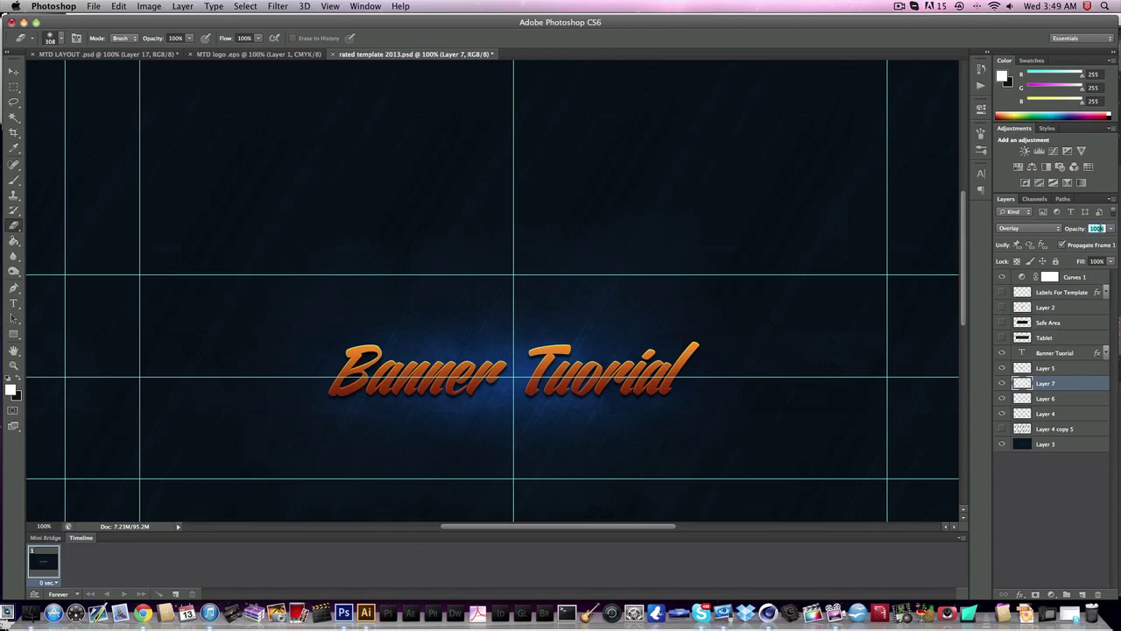
{"action": "type", "text": "50"}
{"action": "key", "text": "Return"}
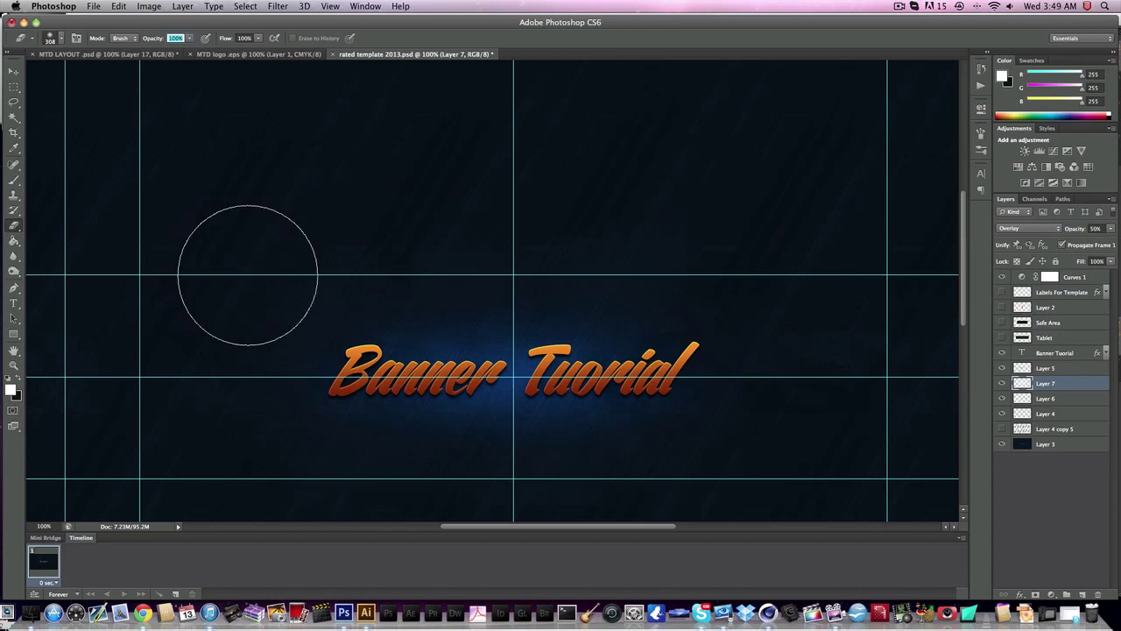
{"action": "key", "text": "v"}
{"action": "scroll", "coordinate": [640, 317], "scroll_direction": "down", "scroll_amount": 1}
{"action": "scroll", "coordinate": [640, 318], "scroll_direction": "right", "scroll_amount": 5}
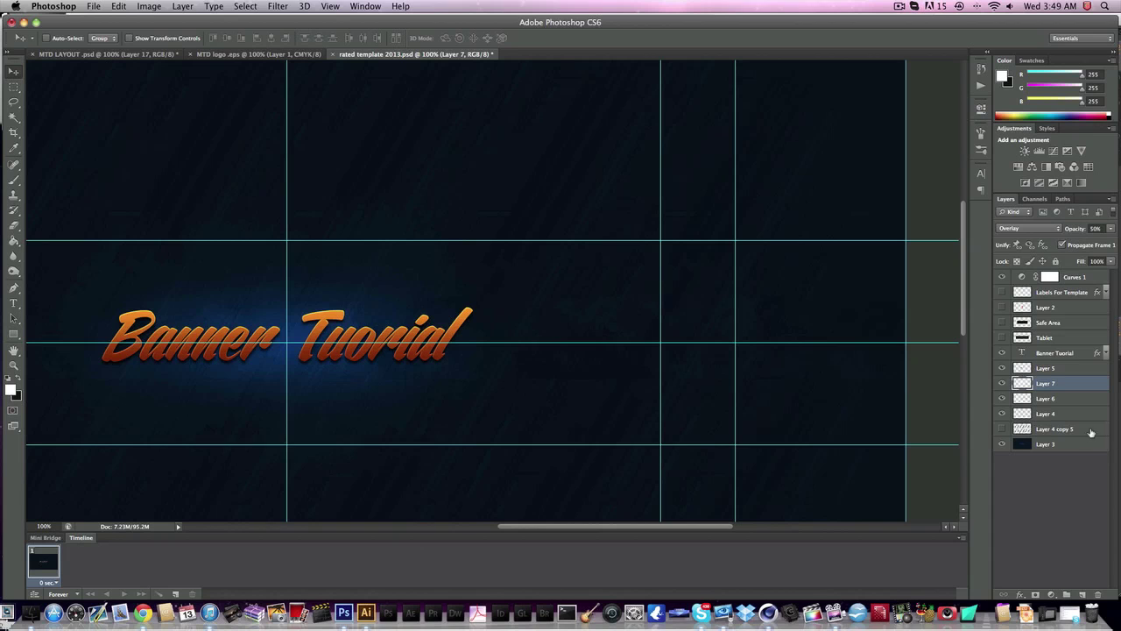
- Select Layer 4 and compare the banner with Layer 4 copy 5 shown and hidden
{"action": "left_click", "coordinate": [1024, 428]}
{"action": "left_click", "coordinate": [1042, 414]}
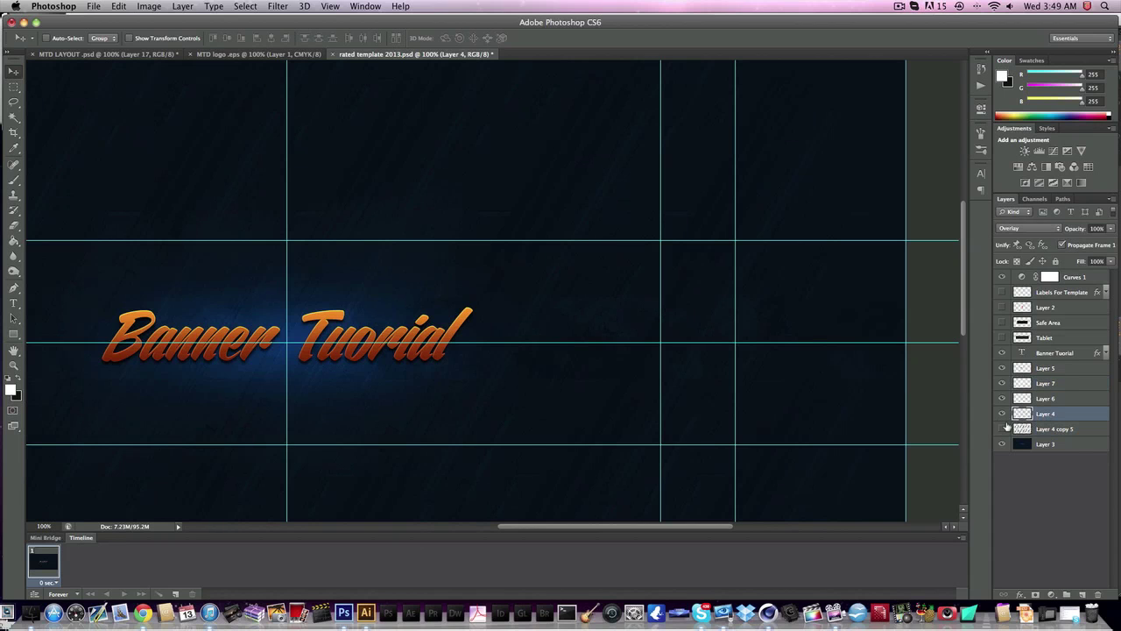
{"action": "left_click", "coordinate": [1003, 429]}
{"action": "left_click", "coordinate": [1003, 429]}
{"action": "left_click", "coordinate": [1003, 429]}
{"action": "left_click", "coordinate": [1003, 429]}
{"action": "scroll", "coordinate": [436, 298], "scroll_direction": "left", "scroll_amount": 5}
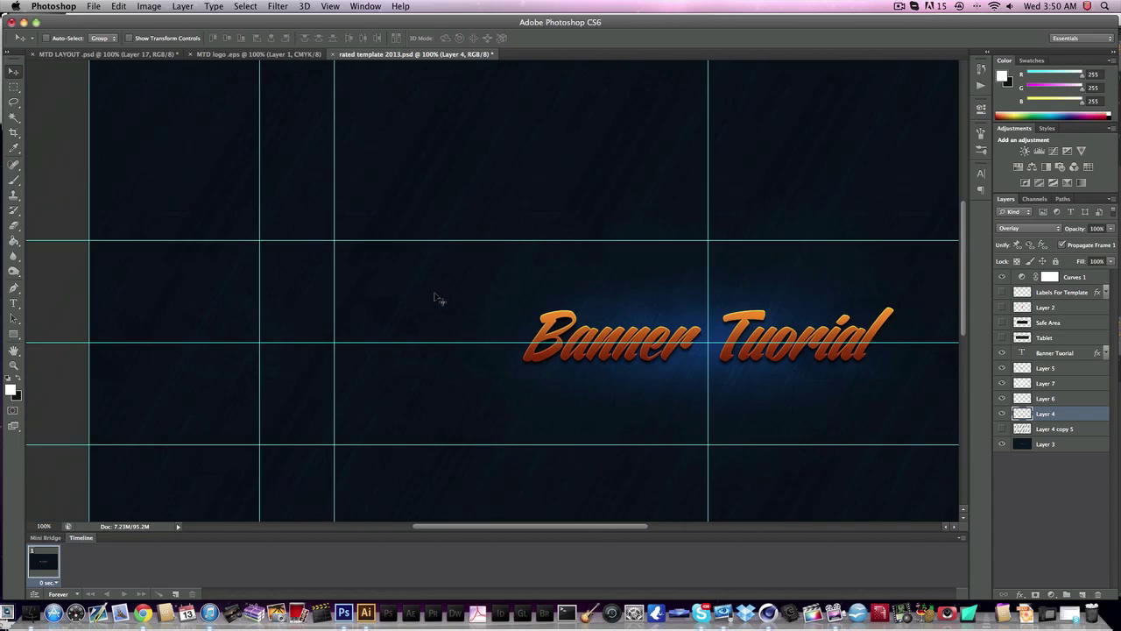
- Add a new layer above Layer 4 and choose the 496 px speckled texture brush
{"action": "left_click", "coordinate": [1087, 594]}
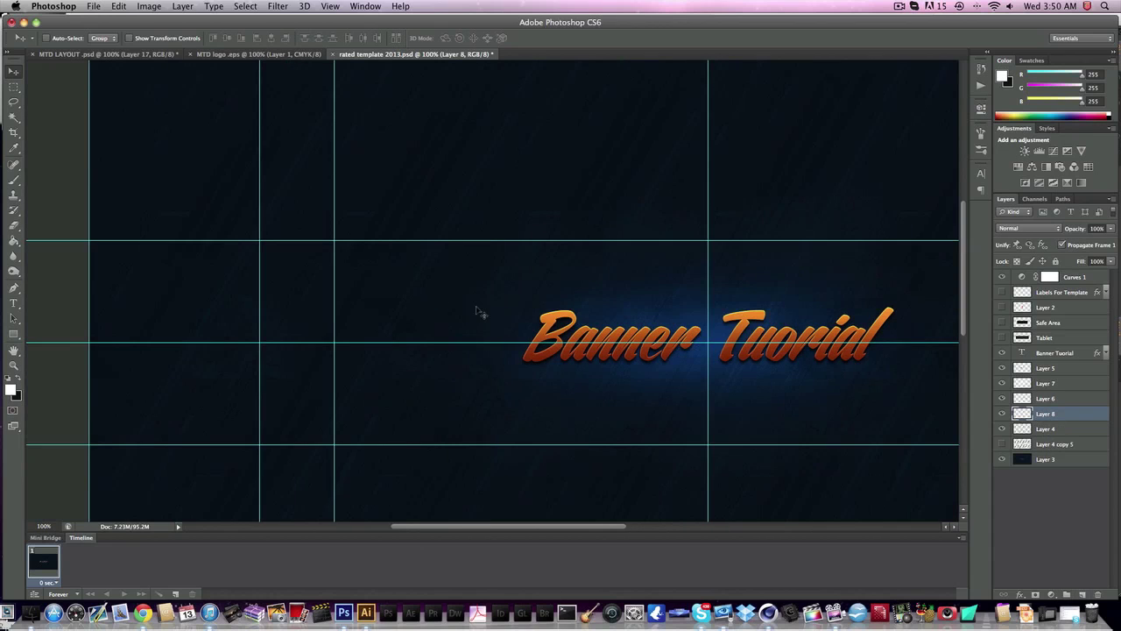
{"action": "left_click", "coordinate": [13, 180]}
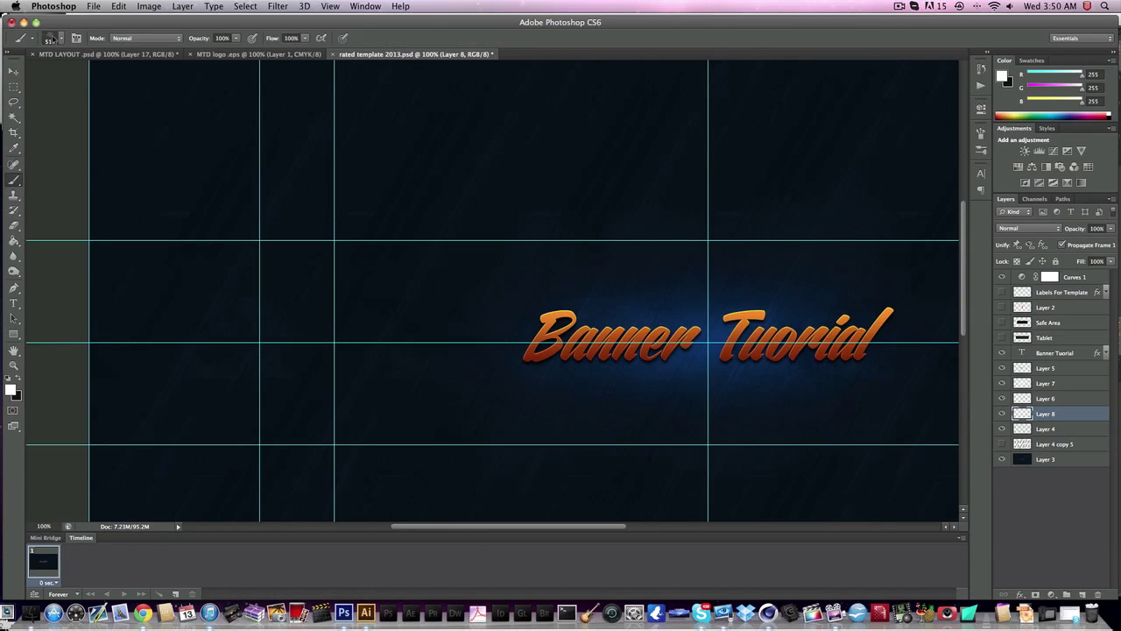
{"action": "left_click", "coordinate": [899, 7]}
{"action": "left_click", "coordinate": [899, 7]}
{"action": "right_click", "coordinate": [778, 414]}
{"action": "scroll", "coordinate": [945, 437], "scroll_direction": "down", "scroll_amount": 3}
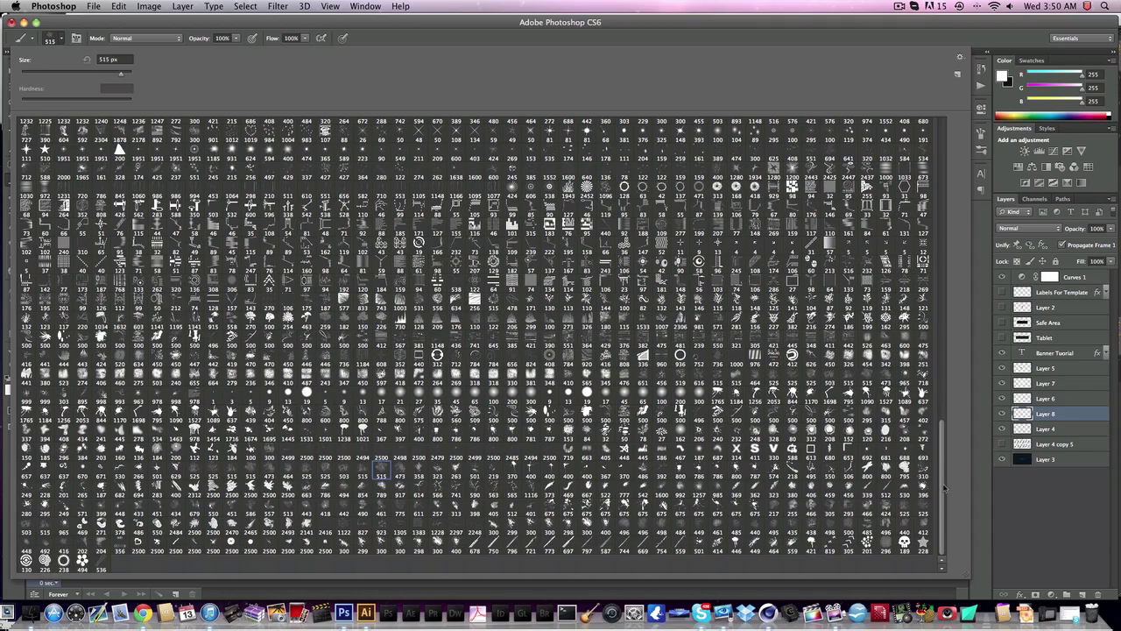
{"action": "left_click", "coordinate": [646, 528]}
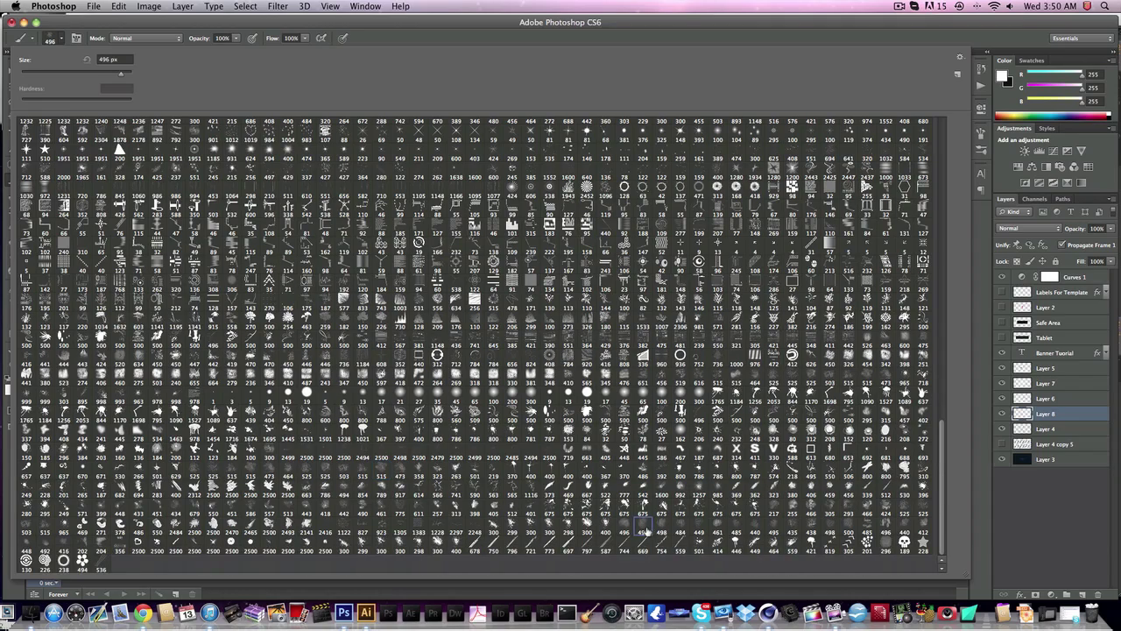
{"action": "left_click", "coordinate": [451, 30]}
- Stamp white speckled texture in overlapping patches behind the full width of the Banner Tuorial title on Layer 8
{"action": "left_click", "coordinate": [535, 351]}
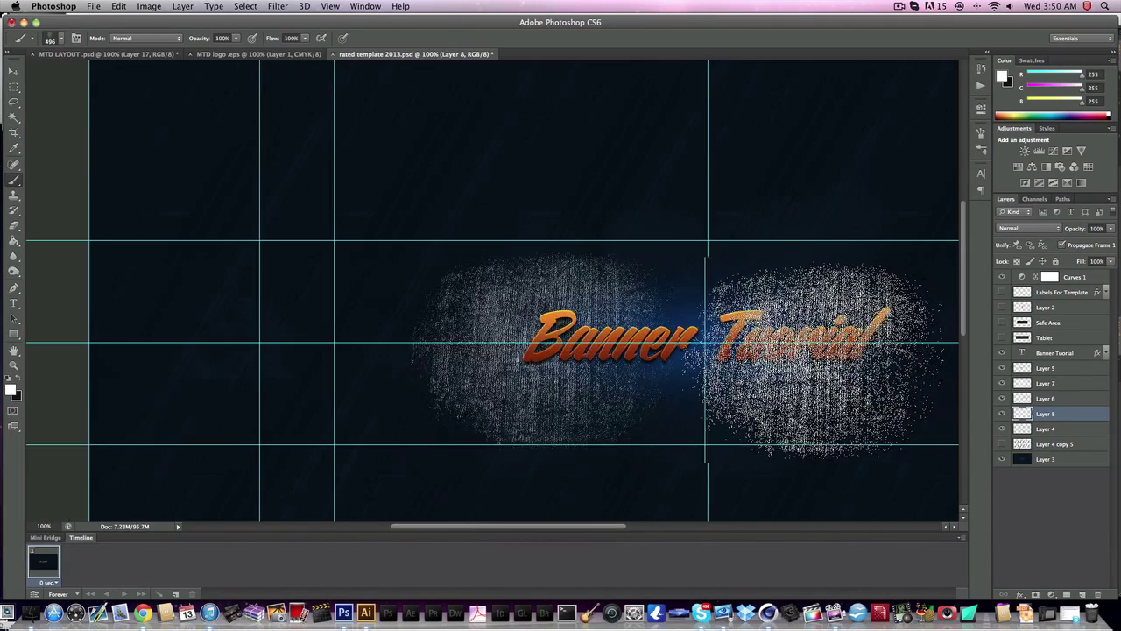
{"action": "scroll", "coordinate": [797, 359], "scroll_direction": "right", "scroll_amount": 2}
{"action": "left_click", "coordinate": [596, 350]}
{"action": "left_click", "coordinate": [807, 345]}
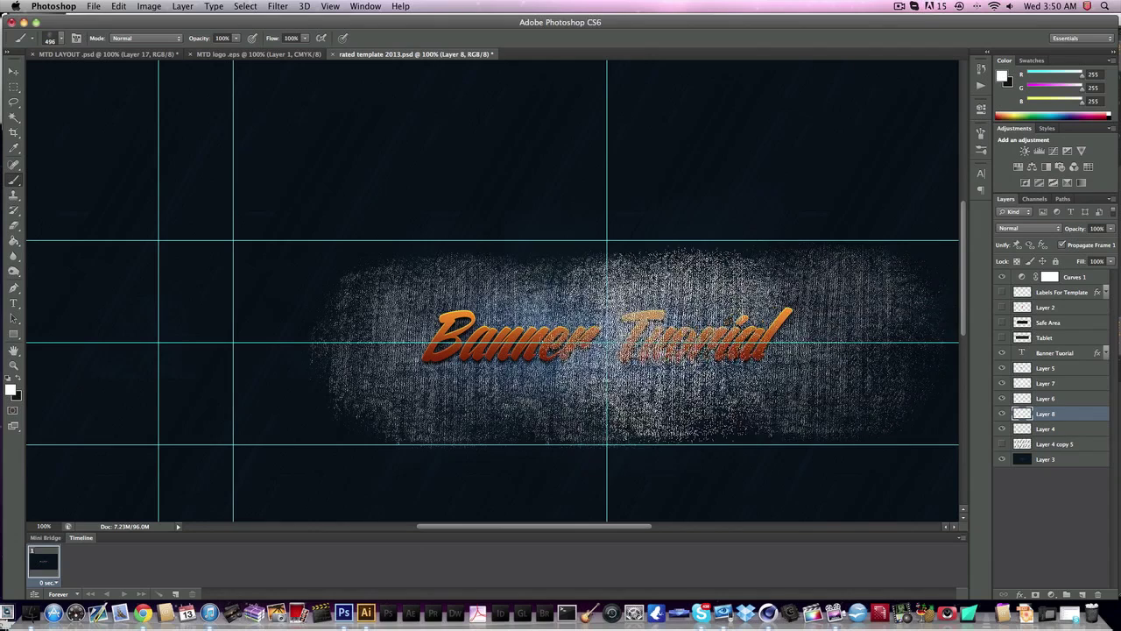
{"action": "left_click", "coordinate": [673, 344]}
- Set Layer 8's blend mode to Overlay and soften the texture's outer edges with the 308 px Eraser
{"action": "left_click", "coordinate": [1041, 230]}
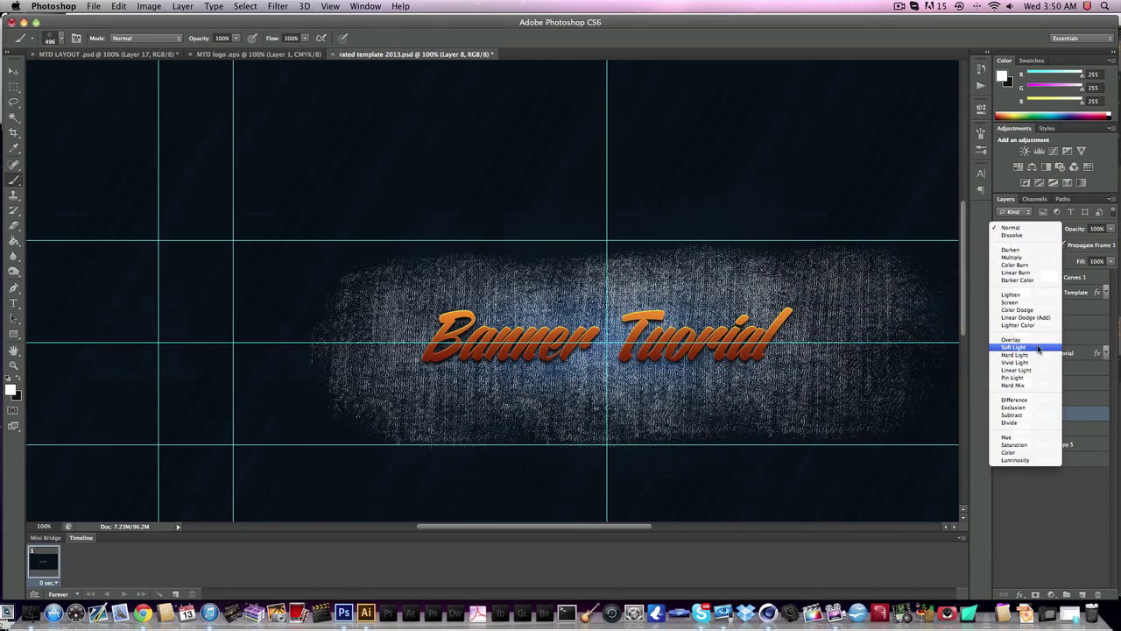
{"action": "left_click", "coordinate": [1037, 342]}
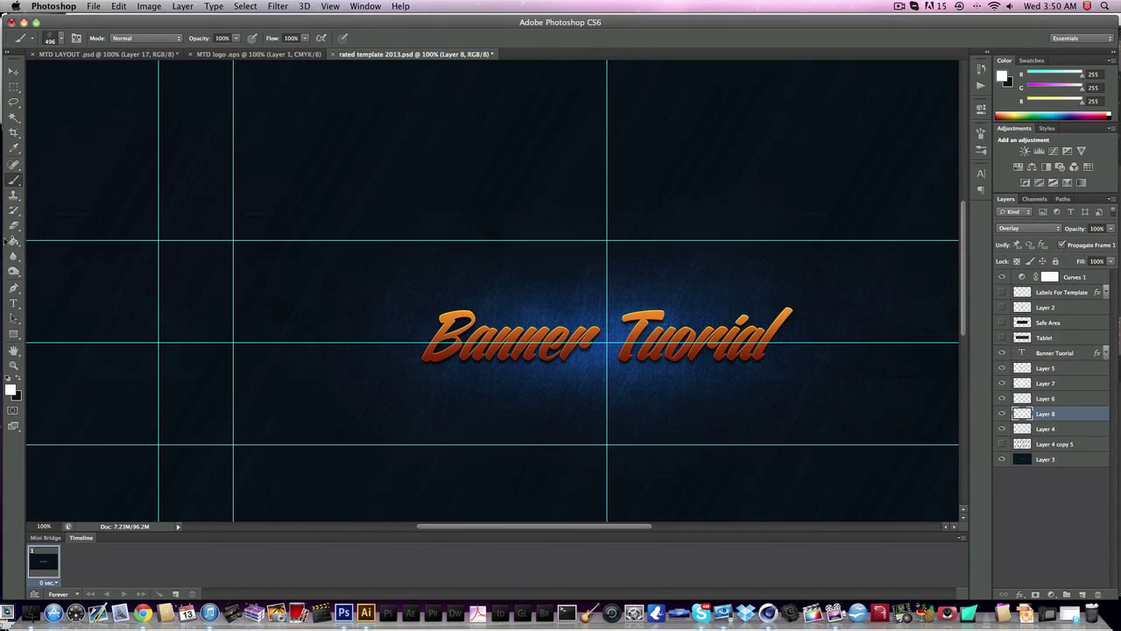
{"action": "key", "text": "e"}
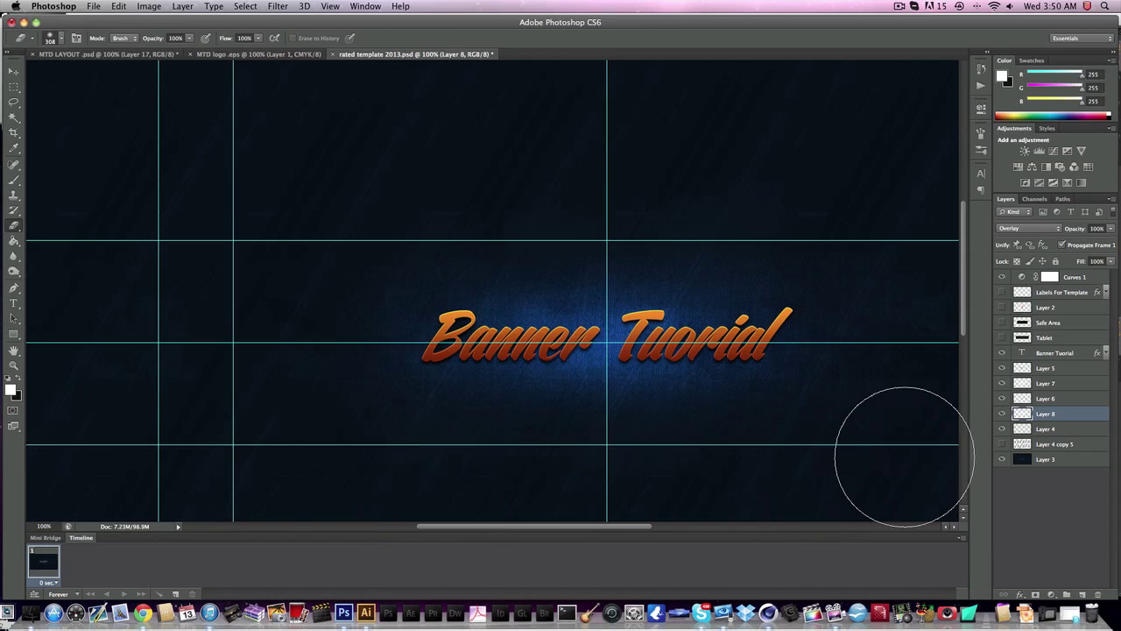
{"action": "scroll", "coordinate": [905, 456], "scroll_direction": "right", "scroll_amount": 5}
{"action": "mouse_move", "coordinate": [90, 215]}
{"action": "left_mouse_down"}
{"action": "mouse_move", "coordinate": [140, 379]}
{"action": "mouse_move", "coordinate": [194, 369]}
{"action": "left_mouse_up"}
- Set Layer 8's opacity to 35% and switch to the Move tool
{"action": "left_click", "coordinate": [1097, 228]}
{"action": "type", "text": "50"}
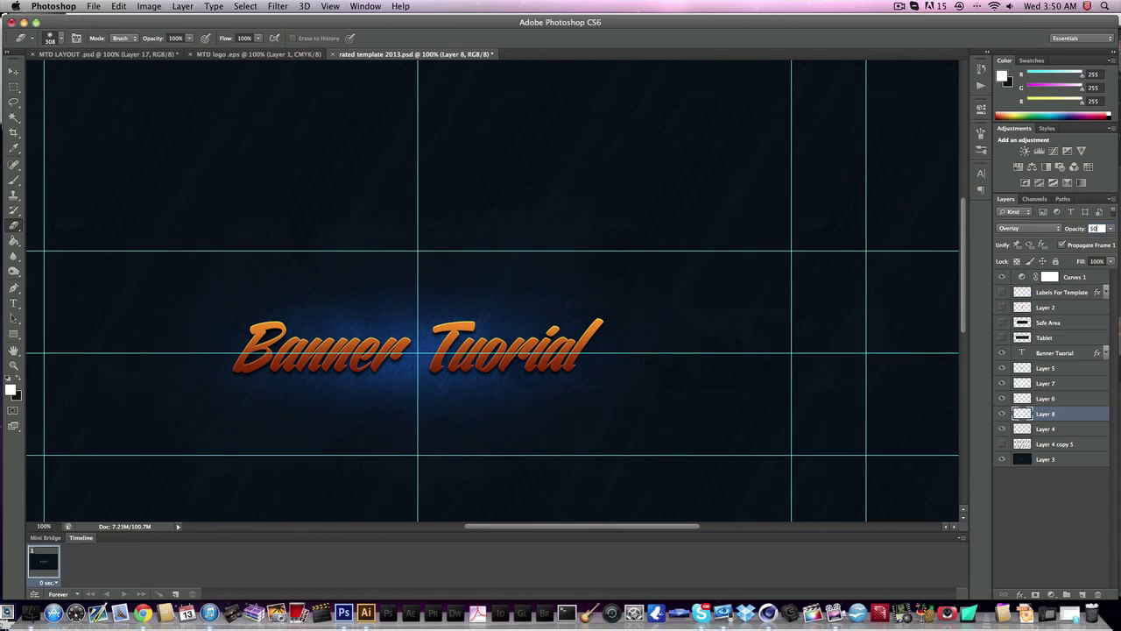
{"action": "key", "text": "Return"}
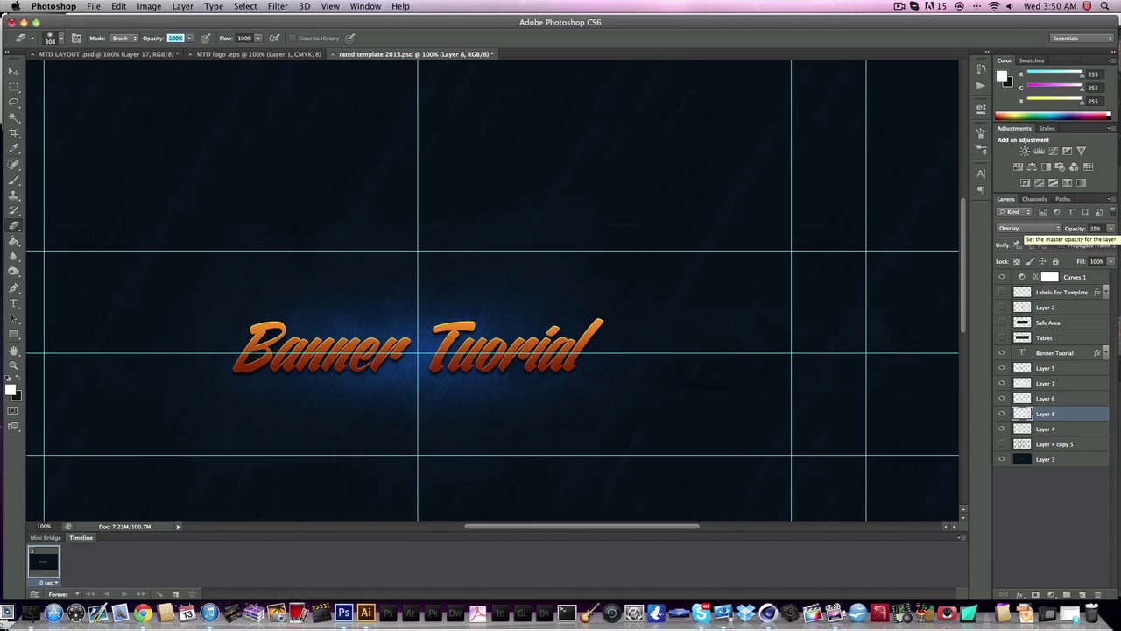
{"action": "left_click", "coordinate": [13, 72]}
- Draw a white horizontal rectangle about 2194 × 148 px across the banner and reposition it behind the title
{"action": "scroll", "coordinate": [160, 155], "scroll_direction": "left", "scroll_amount": 5}
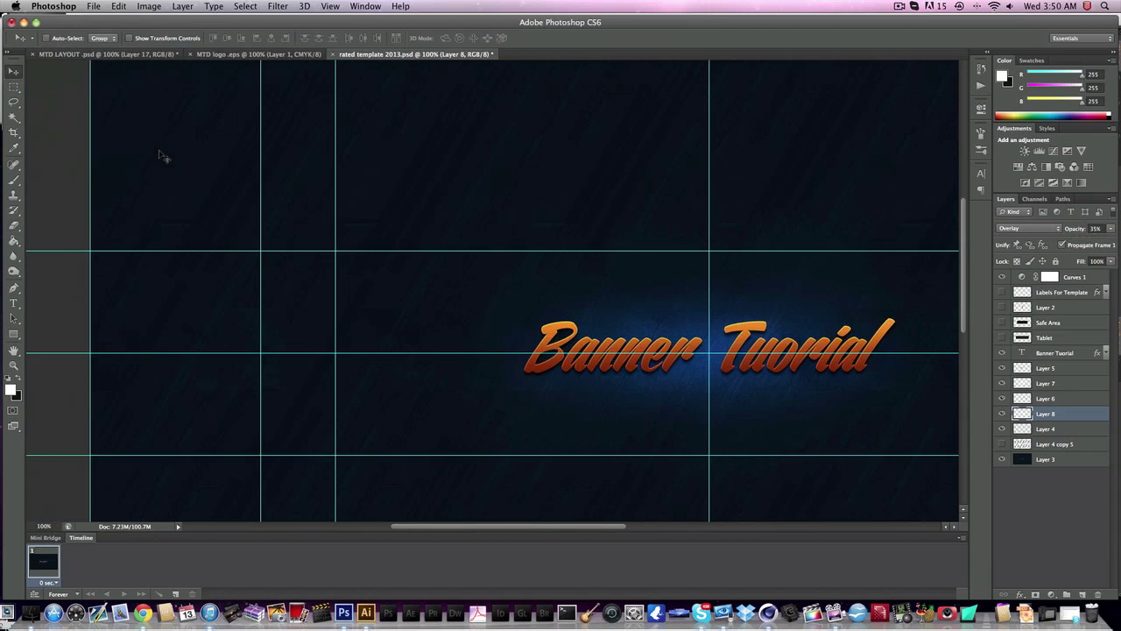
{"action": "left_click", "coordinate": [14, 333]}
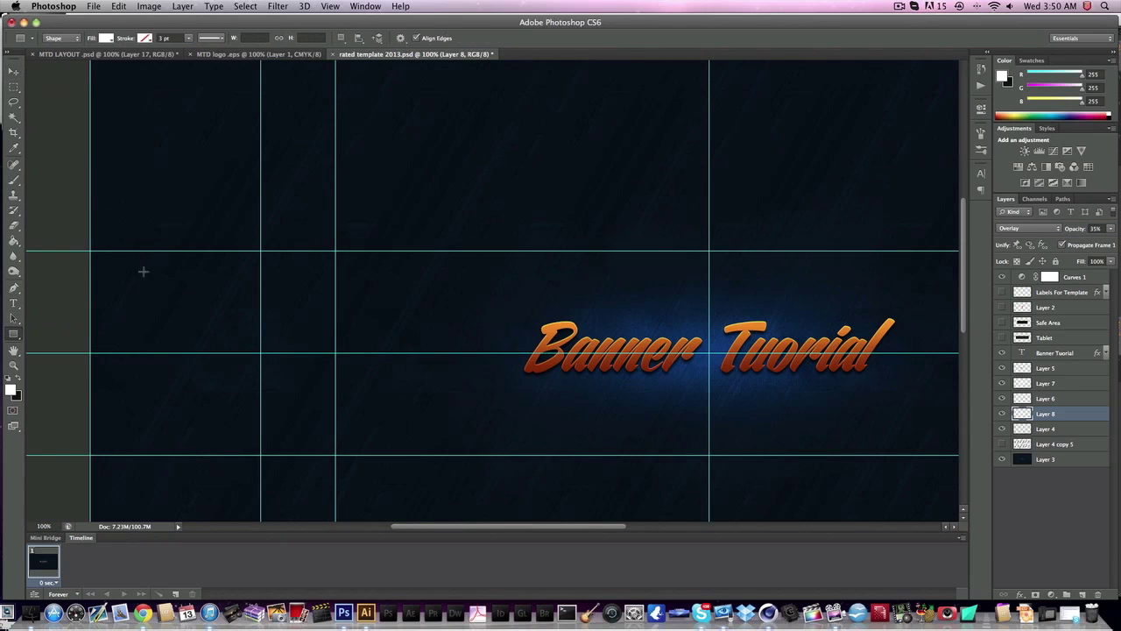
{"action": "scroll", "coordinate": [143, 269], "scroll_direction": "right", "scroll_amount": 1}
{"action": "left_click_drag", "start_coordinate": [87, 305], "coordinate": [1008, 390]}
{"action": "scroll", "coordinate": [454, 342], "scroll_direction": "left", "scroll_amount": 7}
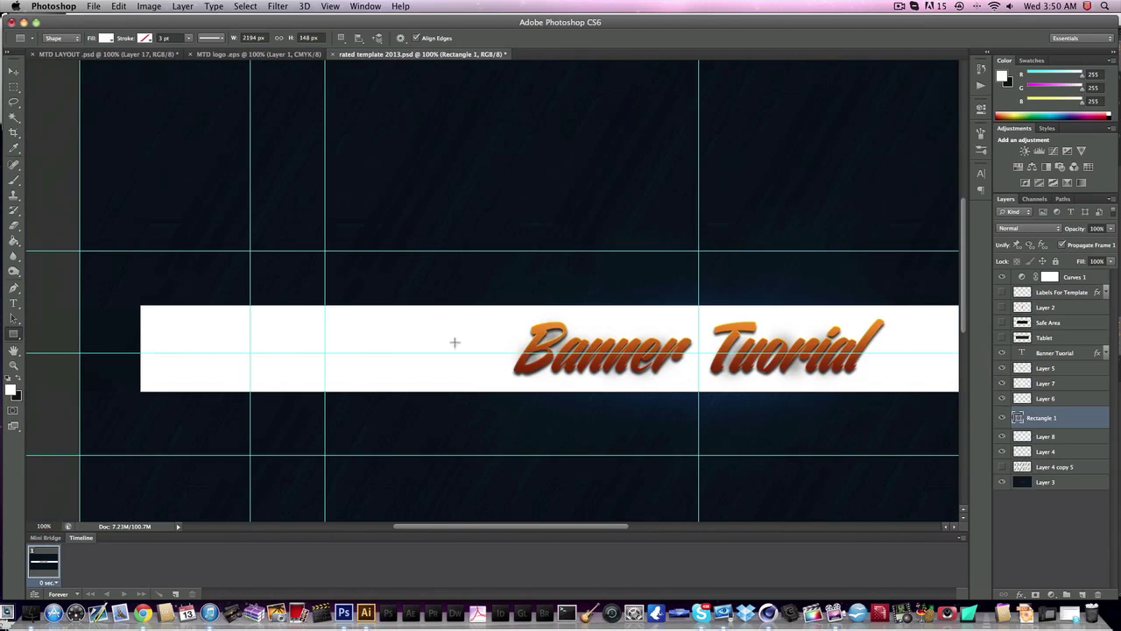
{"action": "key", "text": "v"}
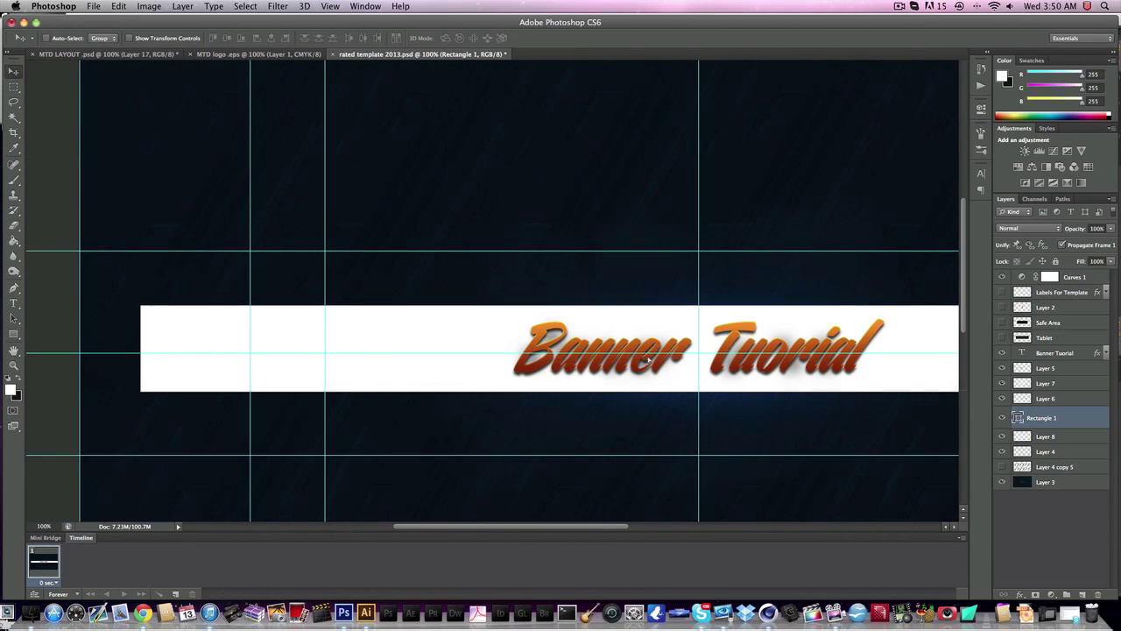
{"action": "left_click_drag", "start_coordinate": [646, 358], "coordinate": [613, 366]}
- Rasterize the Rectangle 1 layer and move it directly below the Banner Tuorial text layer
{"action": "right_click", "coordinate": [1045, 418]}
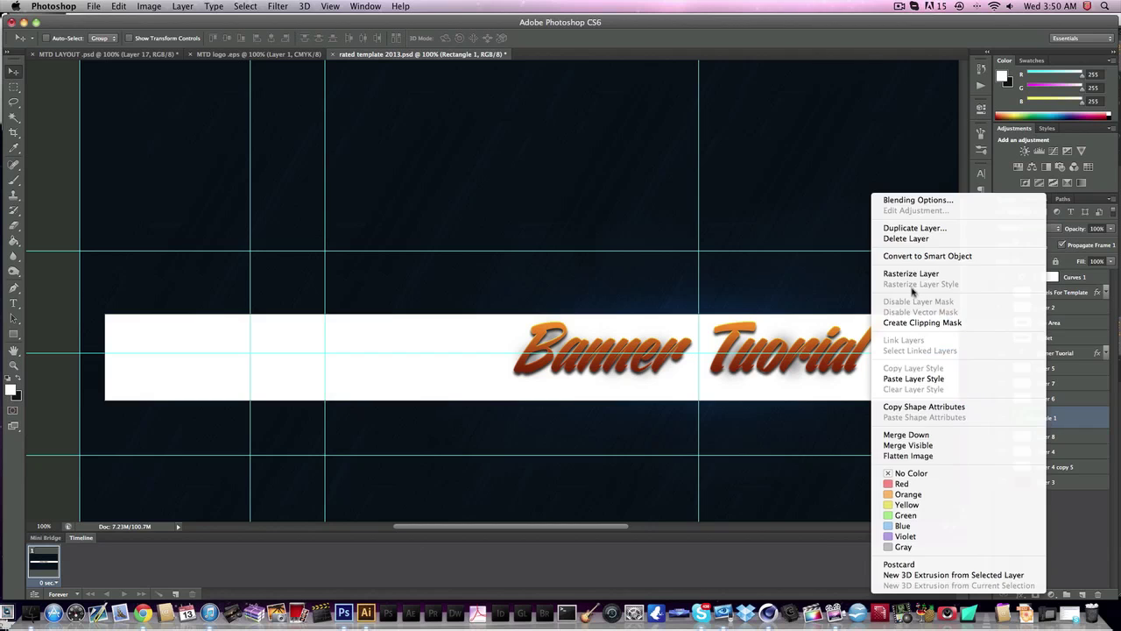
{"action": "left_click", "coordinate": [911, 275]}
{"action": "left_click_drag", "start_coordinate": [1045, 410], "coordinate": [1043, 366]}
- Nudge the white bar up to centre it behind the title and set its blend mode to Overlay
{"action": "scroll", "coordinate": [605, 383], "scroll_direction": "right", "scroll_amount": 5}
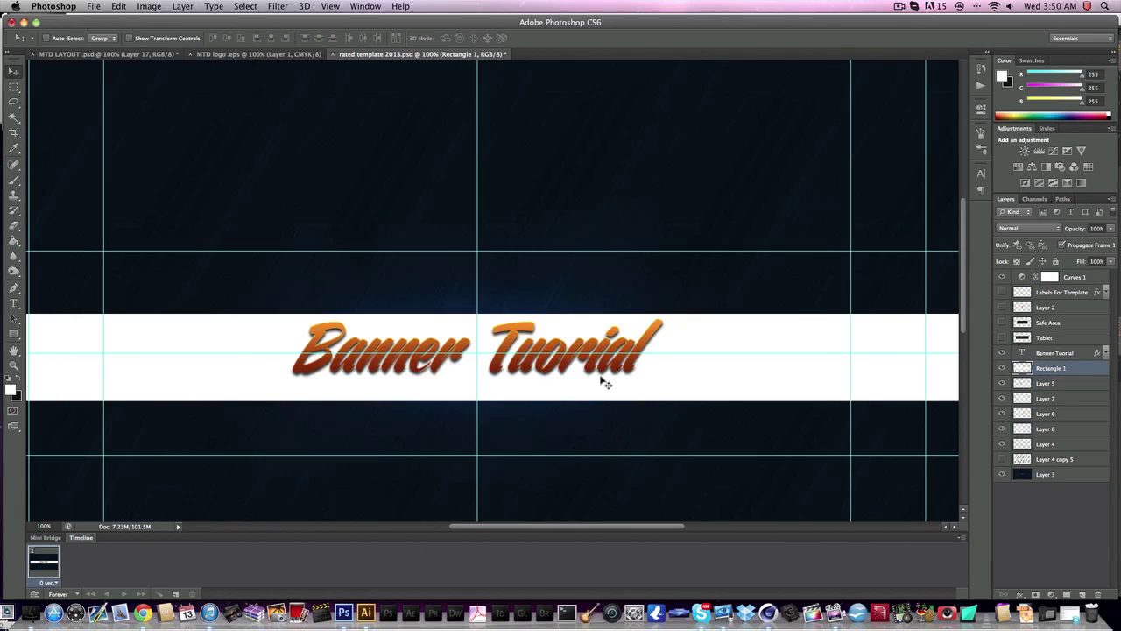
{"action": "mouse_move", "coordinate": [603, 383]}
{"action": "left_mouse_down"}
{"action": "mouse_move", "coordinate": [621, 351]}
{"action": "mouse_move", "coordinate": [599, 379]}
{"action": "left_mouse_up"}
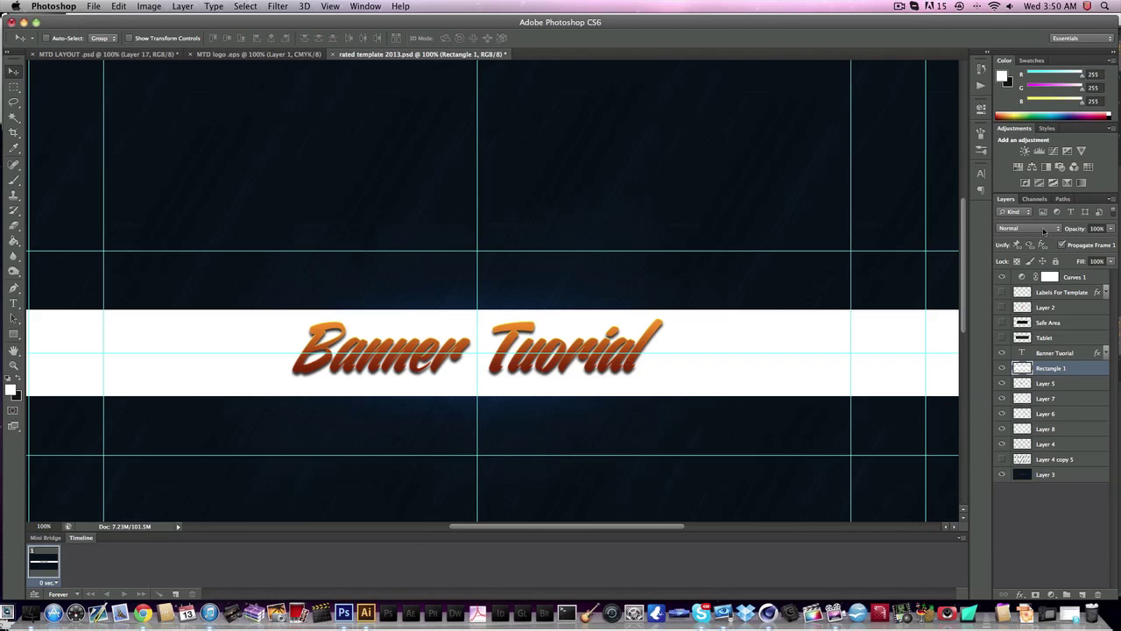
{"action": "left_click", "coordinate": [1042, 227]}
{"action": "left_click", "coordinate": [1021, 338]}
- Fade out both ends of the Rectangle 1 bar with the 308 px Eraser
{"action": "scroll", "coordinate": [808, 347], "scroll_direction": "left", "scroll_amount": 6}
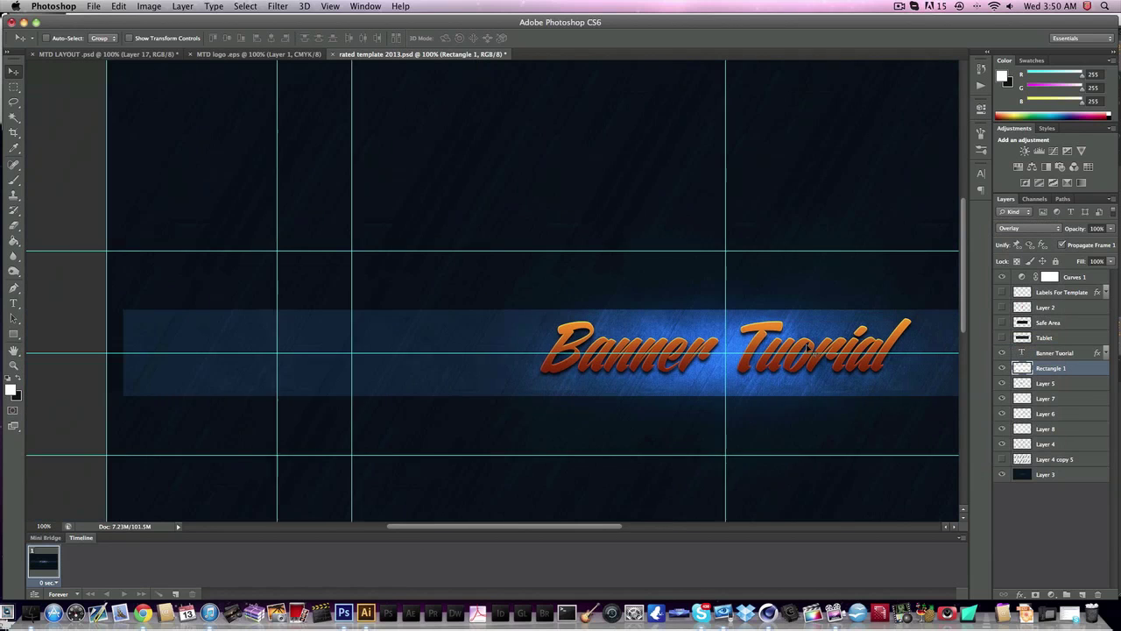
{"action": "scroll", "coordinate": [808, 347], "scroll_direction": "left", "scroll_amount": 2}
{"action": "left_click", "coordinate": [14, 225]}
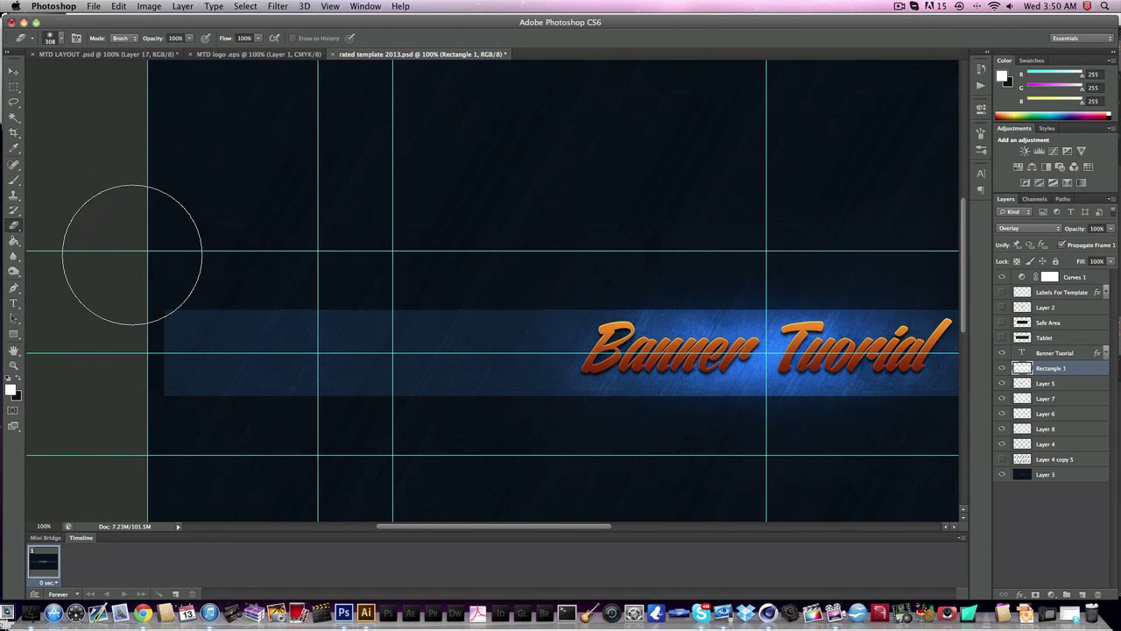
{"action": "mouse_move", "coordinate": [133, 254]}
{"action": "left_mouse_down"}
{"action": "mouse_move", "coordinate": [209, 473]}
{"action": "mouse_move", "coordinate": [190, 287]}
{"action": "mouse_move", "coordinate": [250, 305]}
{"action": "mouse_move", "coordinate": [257, 441]}
{"action": "mouse_move", "coordinate": [314, 242]}
{"action": "left_mouse_up"}
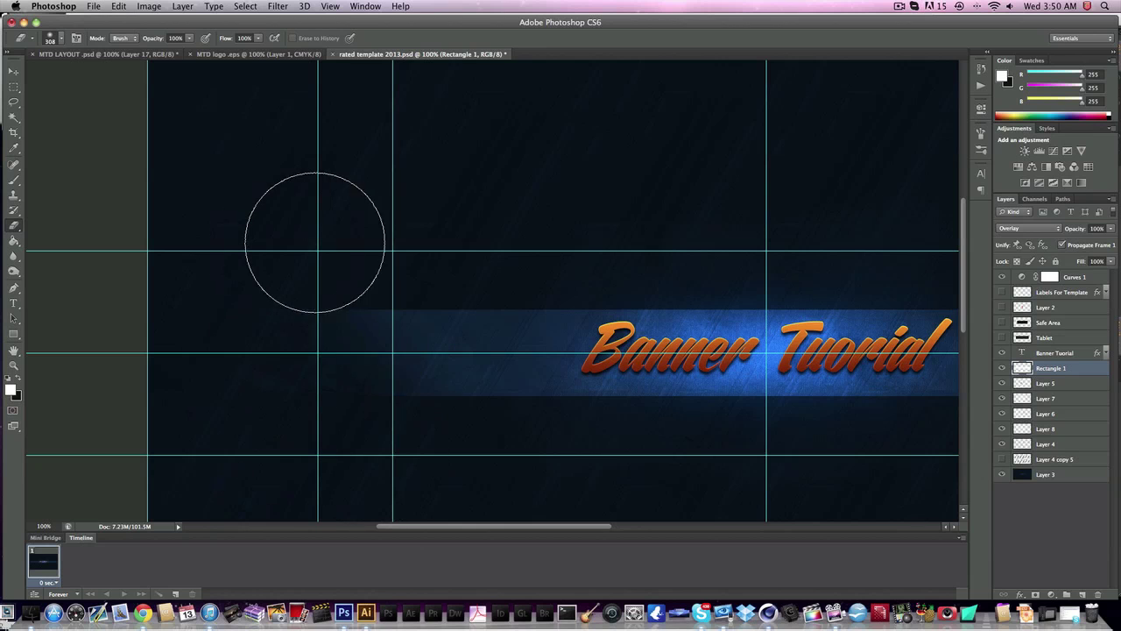
{"action": "scroll", "coordinate": [325, 233], "scroll_direction": "right", "scroll_amount": 13}
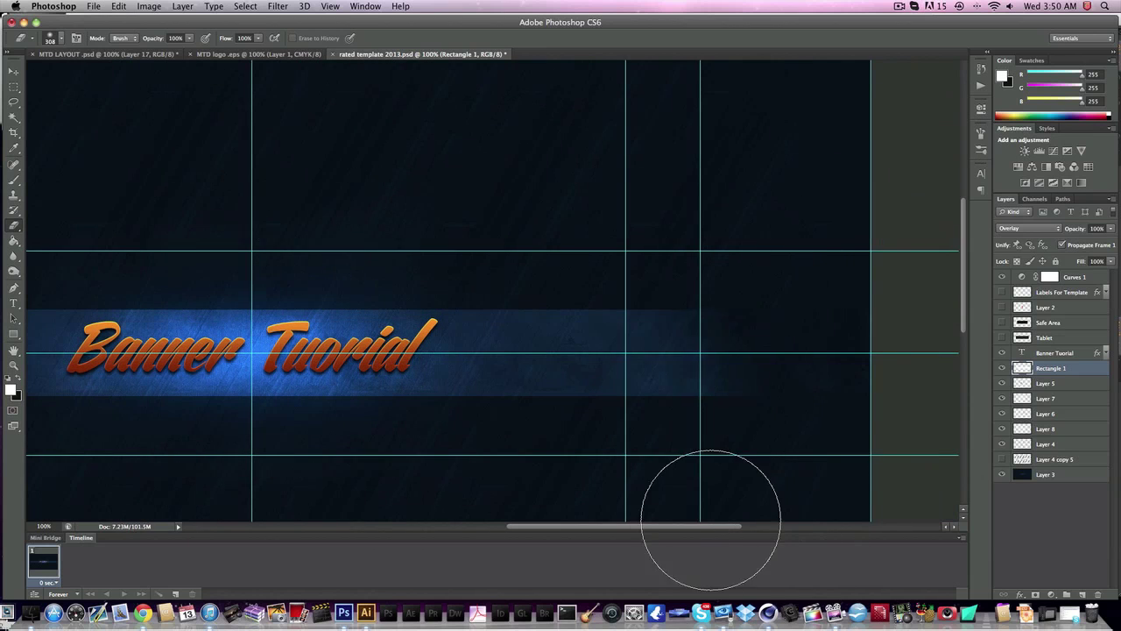
{"action": "scroll", "coordinate": [789, 394], "scroll_direction": "left", "scroll_amount": 8}
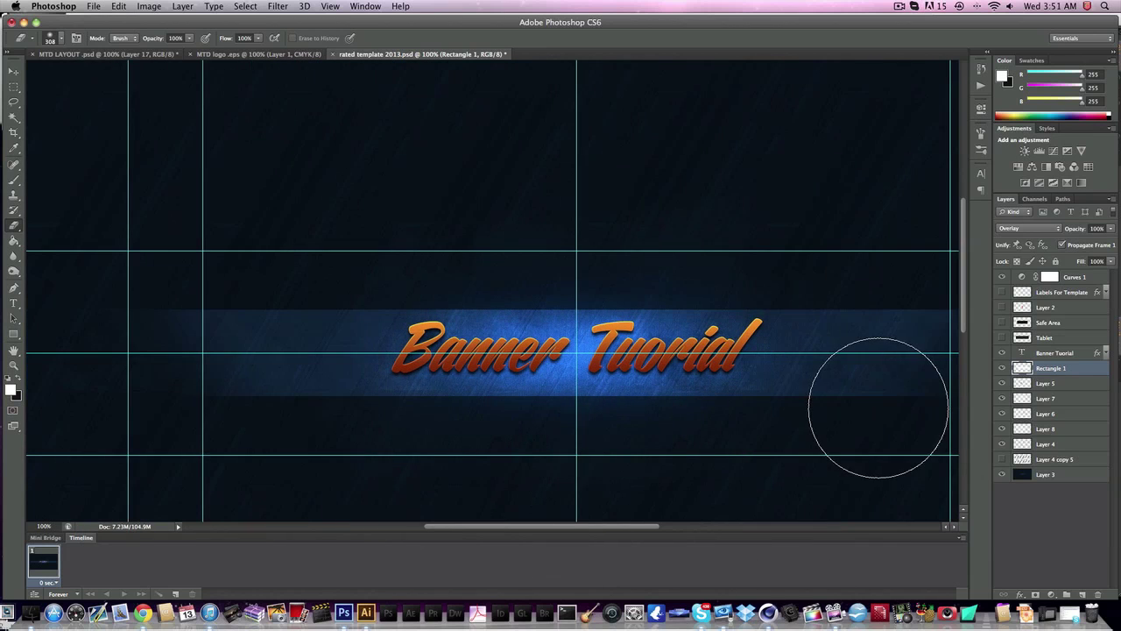
- Set the Rectangle 1 layer's opacity to 35% and switch to the Move tool
{"action": "double_click", "coordinate": [1095, 228]}
{"action": "type", "text": "35"}
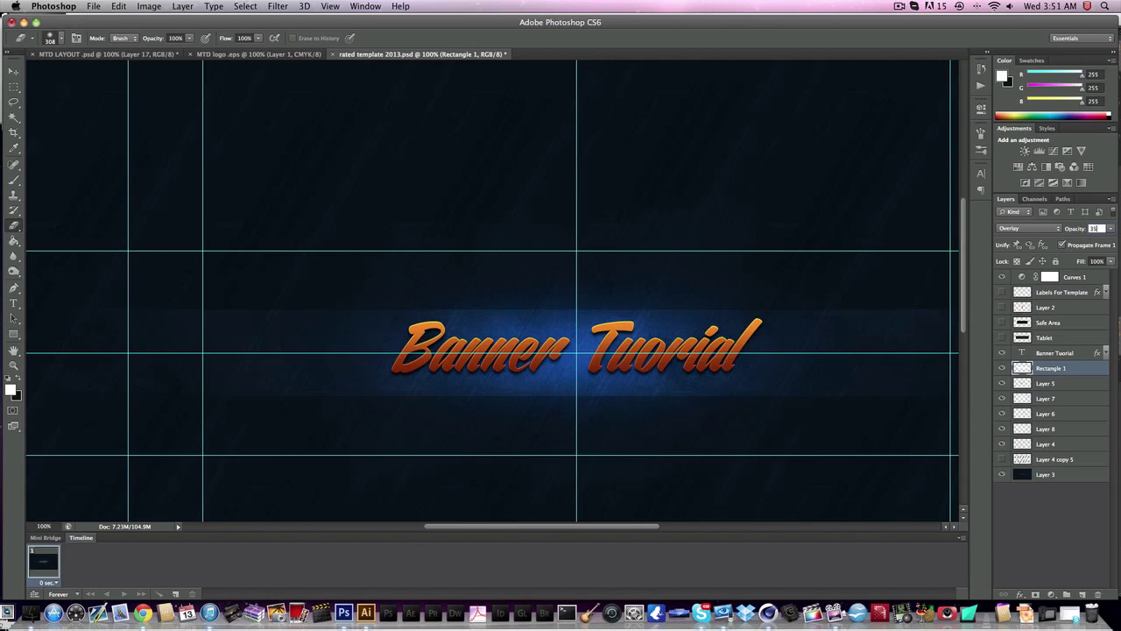
{"action": "key", "text": "Return"}
{"action": "left_click", "coordinate": [14, 70]}
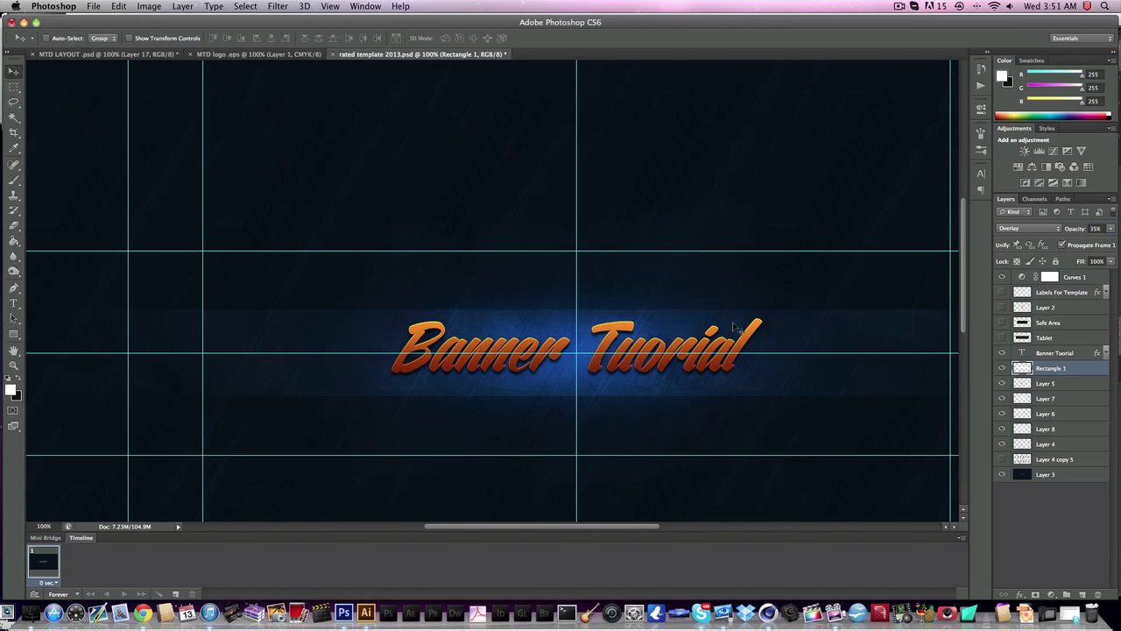
- Add a new layer above Layer 4 and choose the sunburst brush at 479 px
{"action": "scroll", "coordinate": [740, 328], "scroll_direction": "right", "scroll_amount": 1}
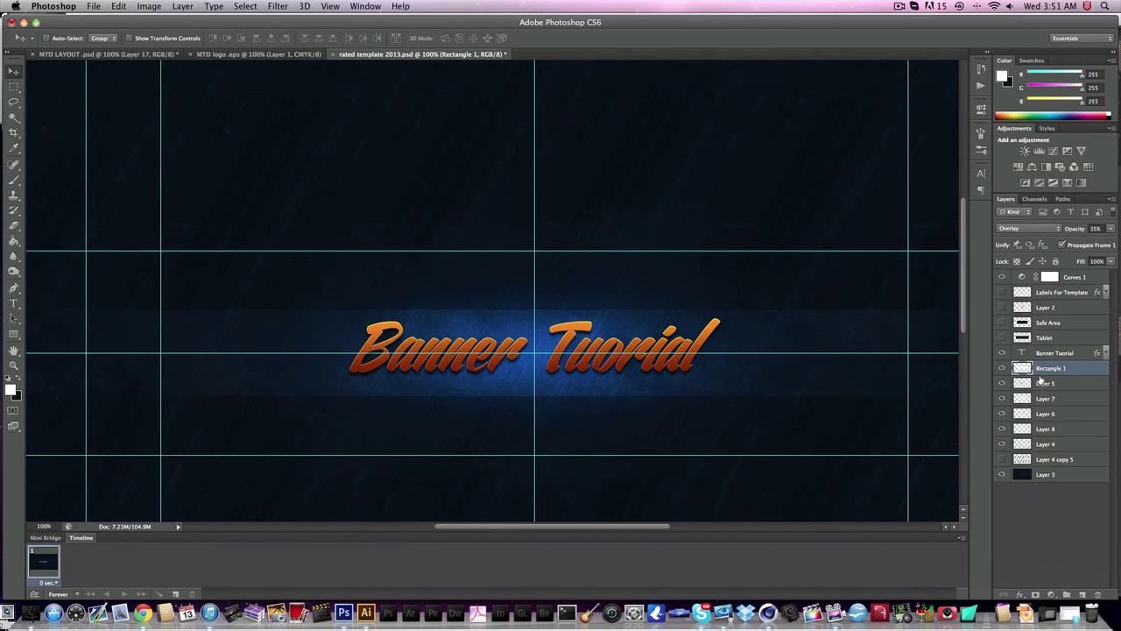
{"action": "left_click", "coordinate": [1041, 444]}
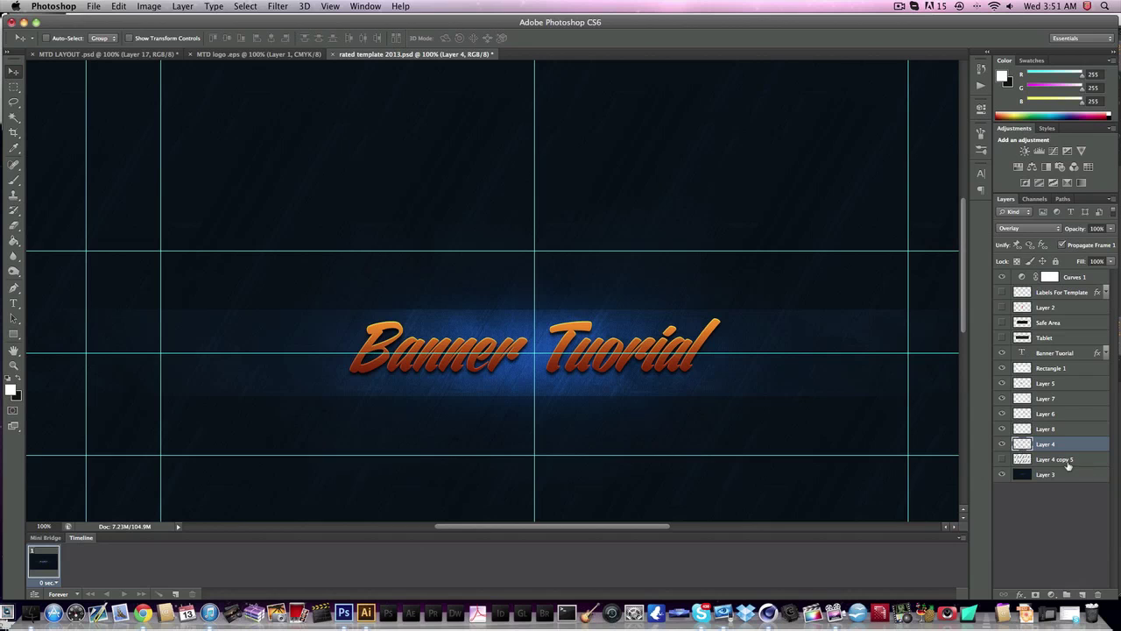
{"action": "left_click", "coordinate": [1078, 594]}
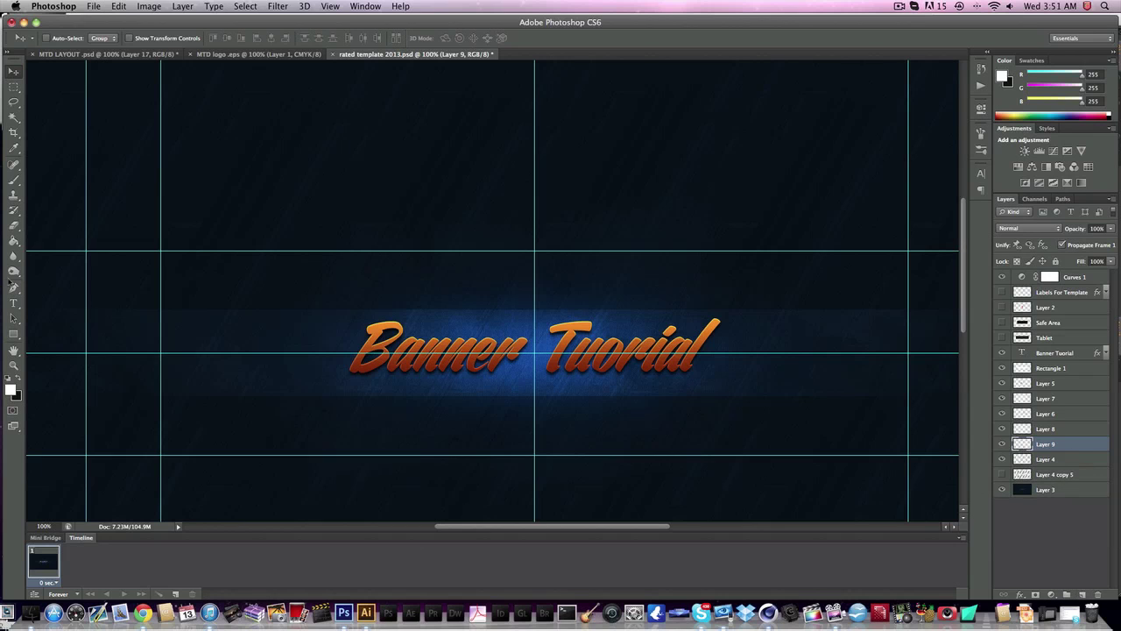
{"action": "left_click", "coordinate": [14, 182]}
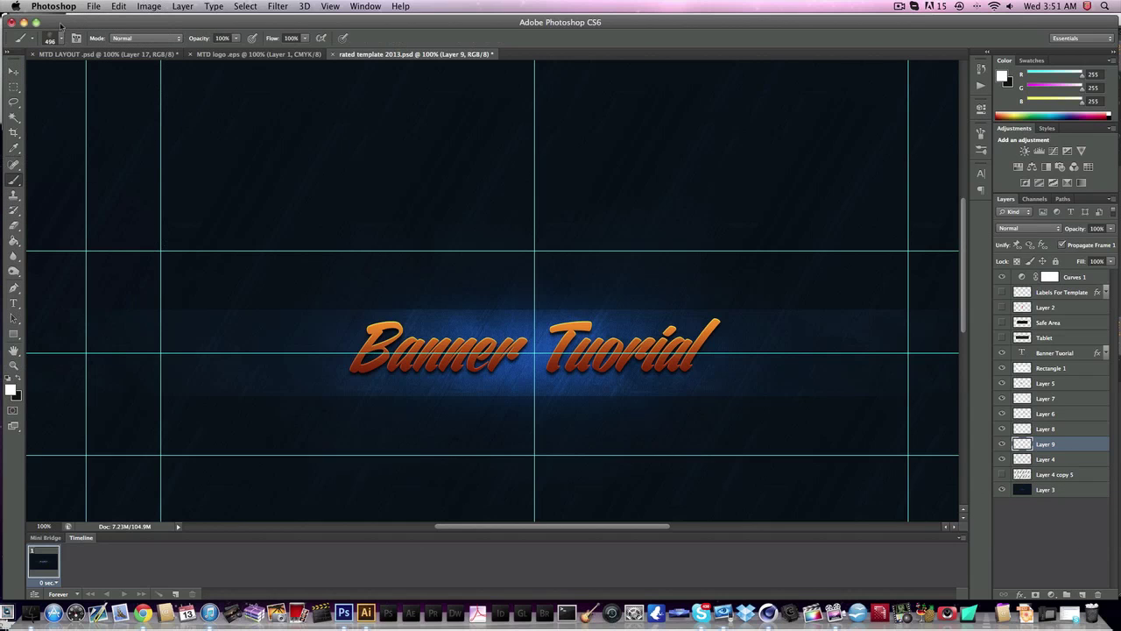
{"action": "left_click", "coordinate": [59, 38]}
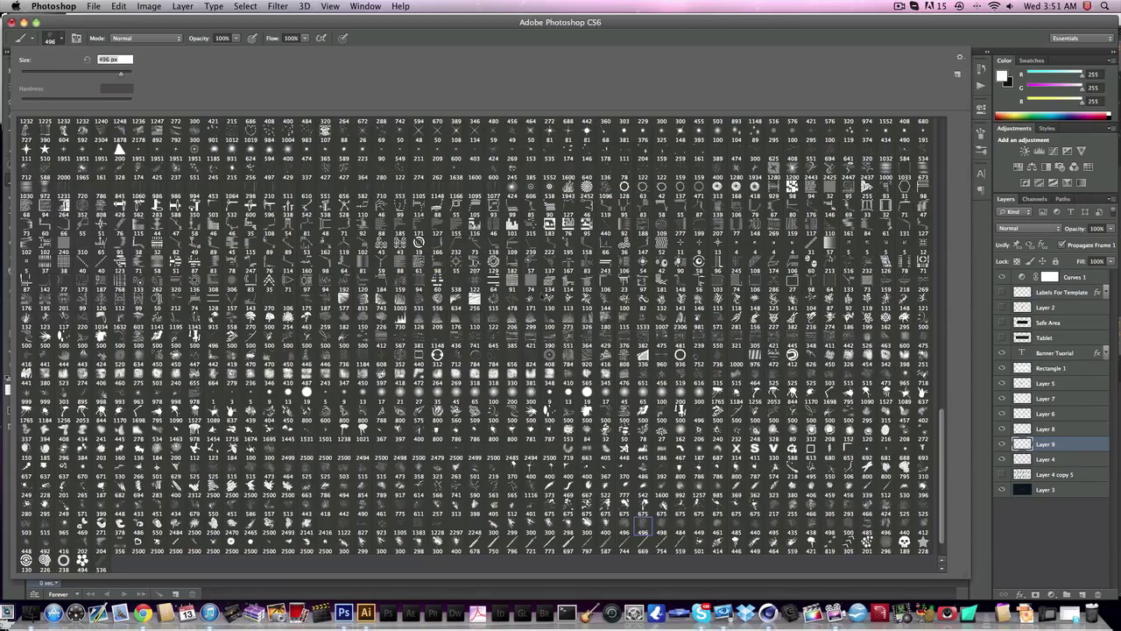
{"action": "scroll", "coordinate": [943, 416], "scroll_direction": "up", "scroll_amount": 2}
{"action": "scroll", "coordinate": [943, 412], "scroll_direction": "up", "scroll_amount": 12}
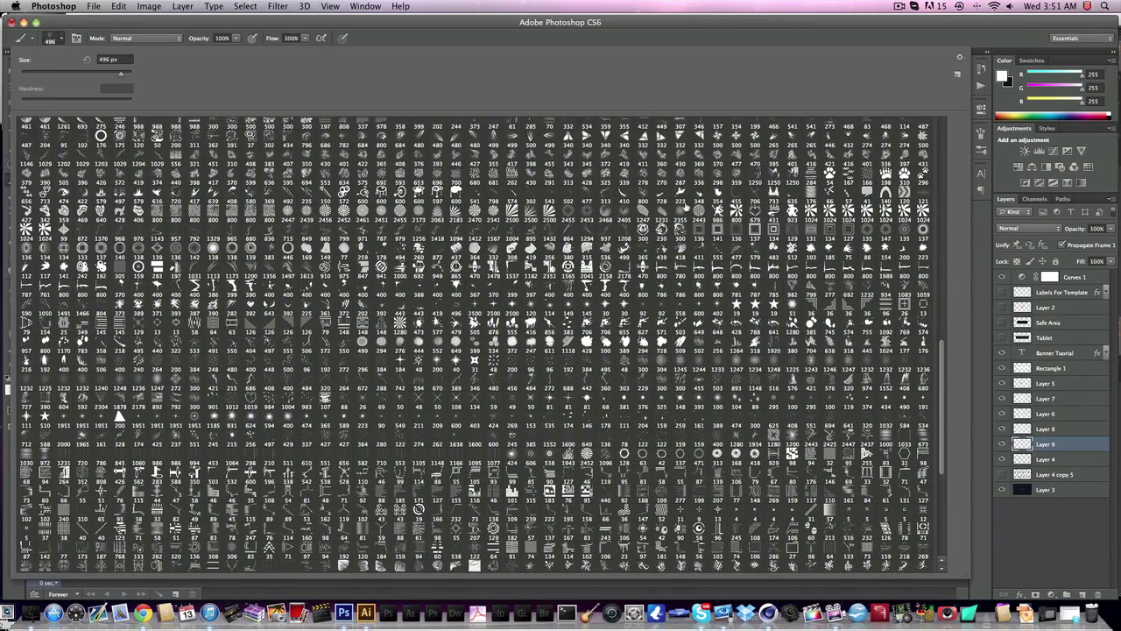
{"action": "left_click", "coordinate": [681, 214]}
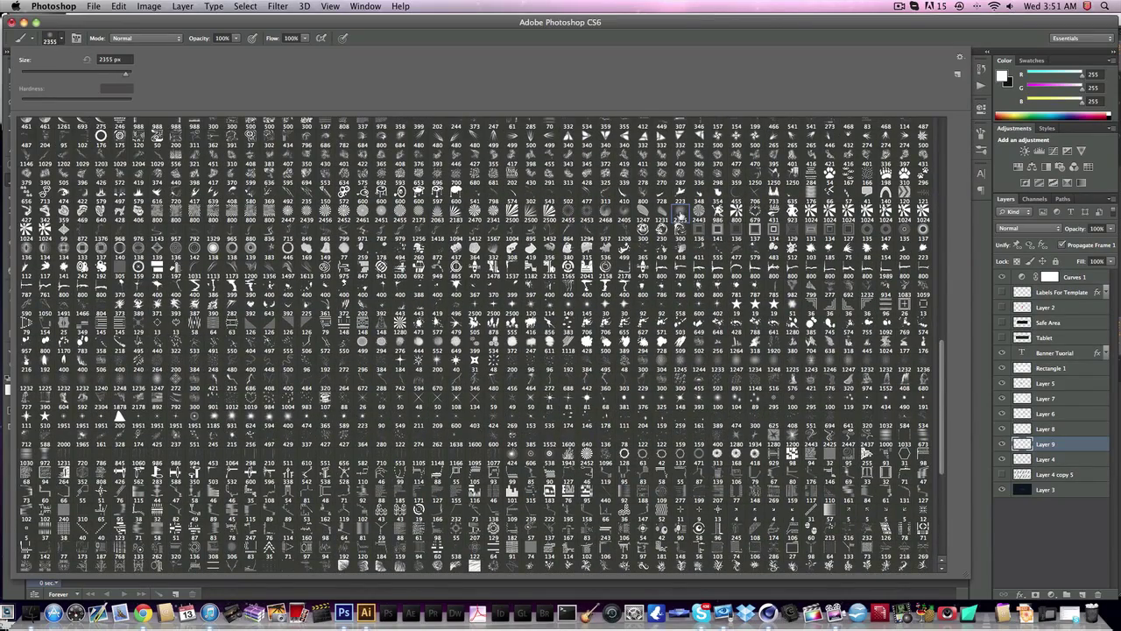
{"action": "left_click", "coordinate": [120, 74]}
{"action": "key", "text": "Return"}
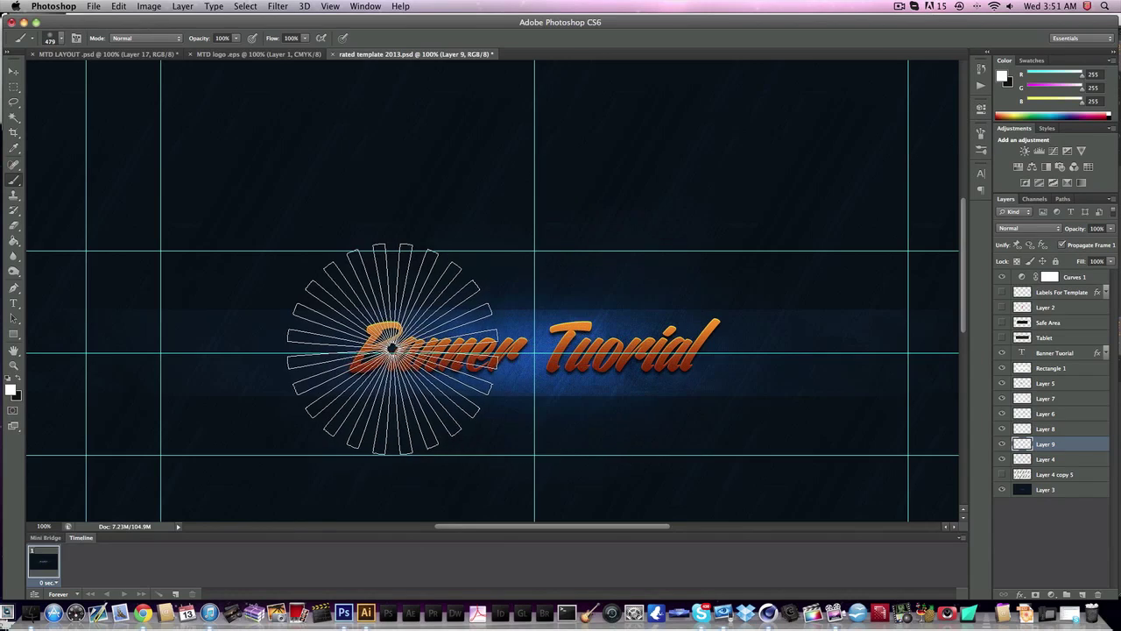
- Try a white sunburst stamp behind the word Banner on Layer 9 and undo it
{"action": "left_click", "coordinate": [377, 352]}
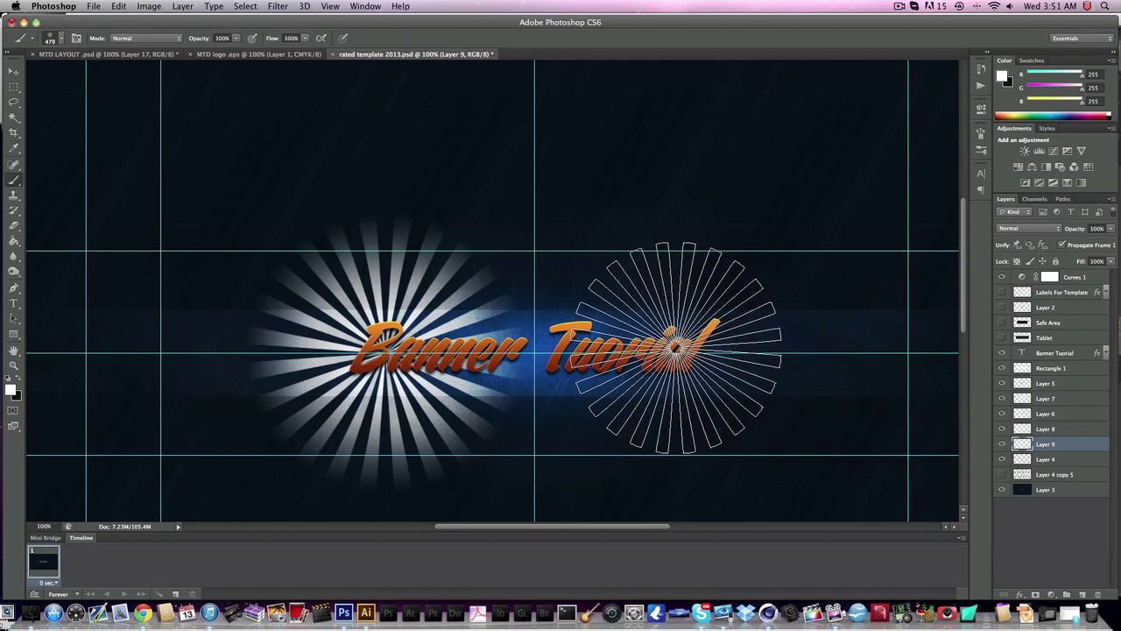
{"action": "key", "text": "super+z"}
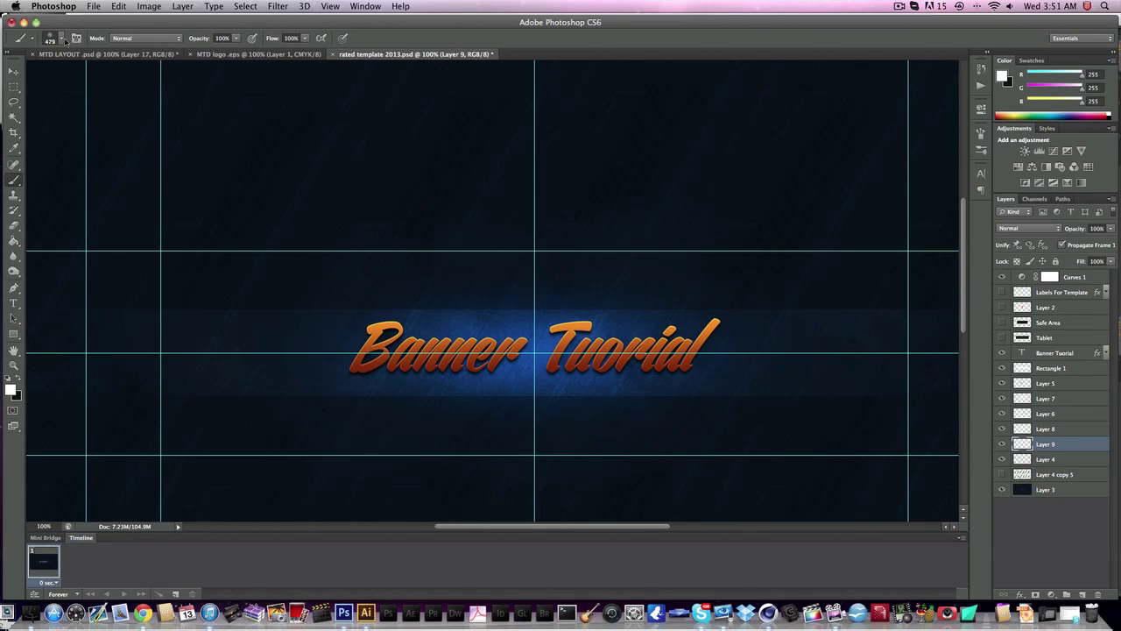
- Enlarge the sunburst brush to 1447 px for painting on Layer 9
{"action": "left_click", "coordinate": [61, 41]}
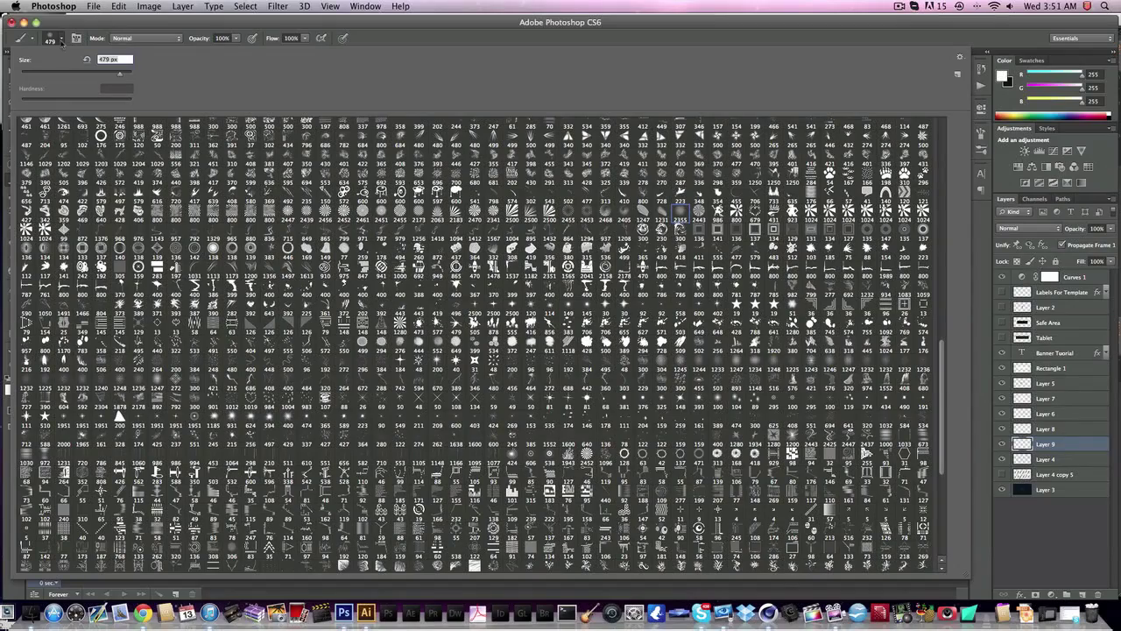
{"action": "left_click", "coordinate": [120, 74]}
{"action": "left_click_drag", "start_coordinate": [122, 75], "coordinate": [123, 76]}
{"action": "left_click", "coordinate": [142, 27]}
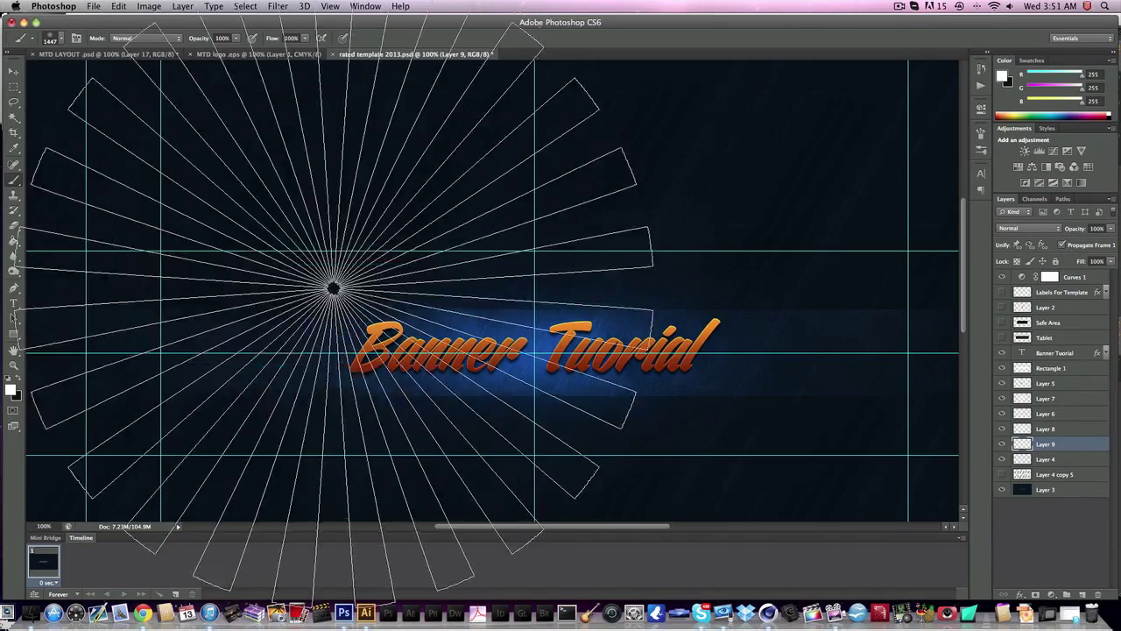
{"action": "left_click", "coordinate": [427, 349]}
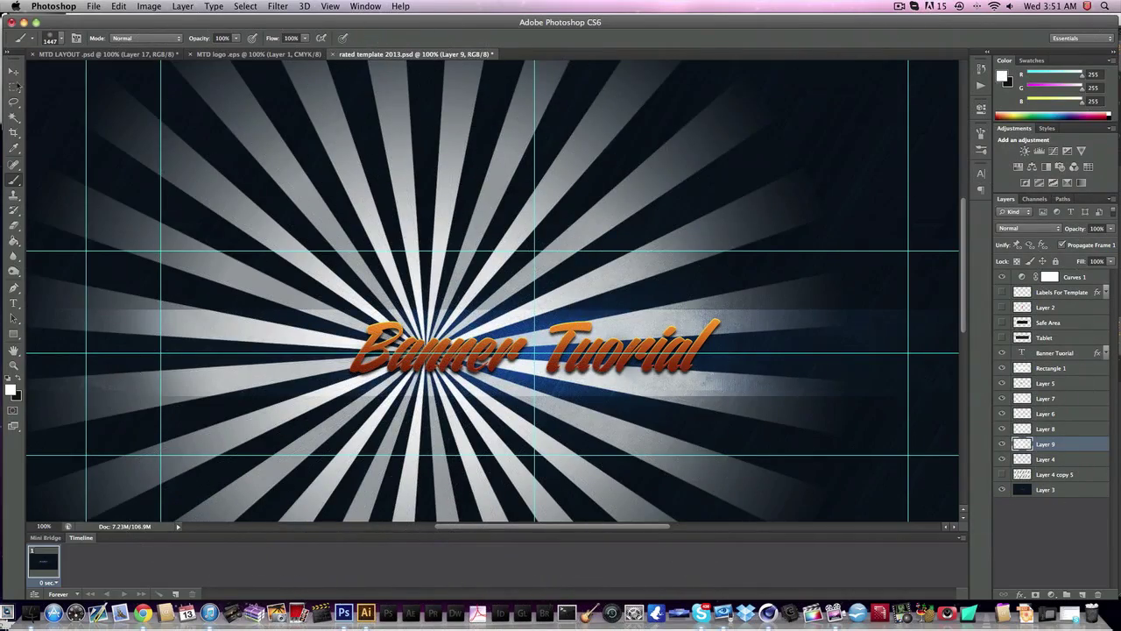
{"action": "left_click", "coordinate": [13, 225]}
{"action": "key", "text": "super+z"}
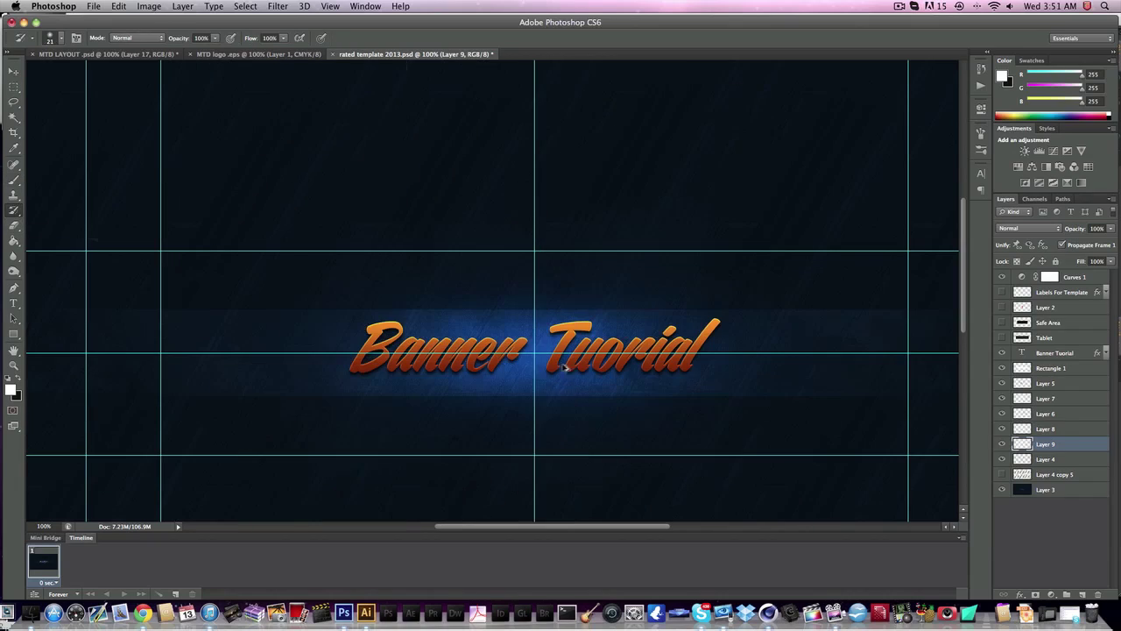
- Stamp a white 1447 px sunburst on Layer 9, centred on the guide intersection between the two title words
{"action": "left_click", "coordinate": [13, 179]}
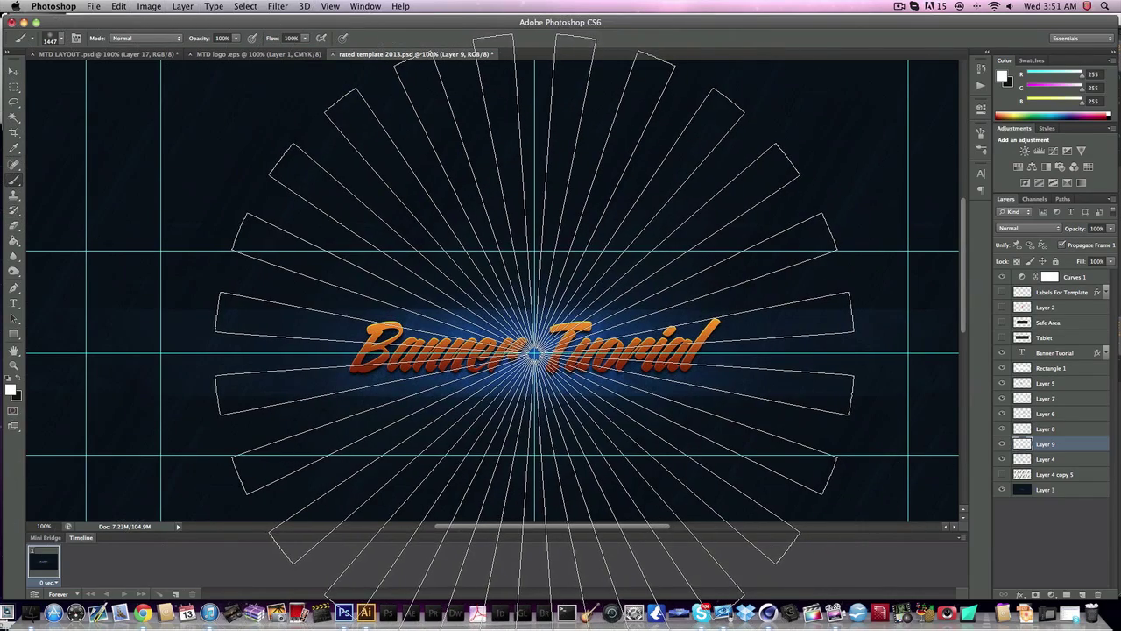
{"action": "left_click", "coordinate": [534, 353]}
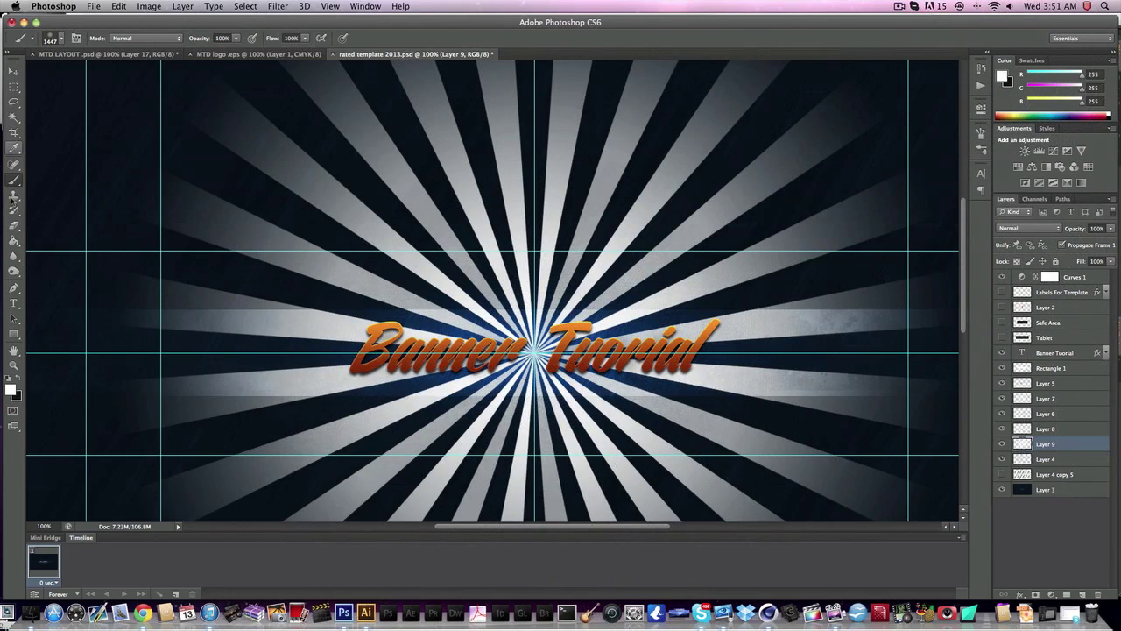
- Fade out the sunburst rays above and below the central guide band with the 308 px Eraser
{"action": "left_click", "coordinate": [13, 226]}
{"action": "mouse_move", "coordinate": [167, 145]}
{"action": "left_mouse_down"}
{"action": "mouse_move", "coordinate": [111, 158]}
{"action": "mouse_move", "coordinate": [648, 127]}
{"action": "left_mouse_up"}
{"action": "scroll", "coordinate": [631, 127], "scroll_direction": "up", "scroll_amount": 5}
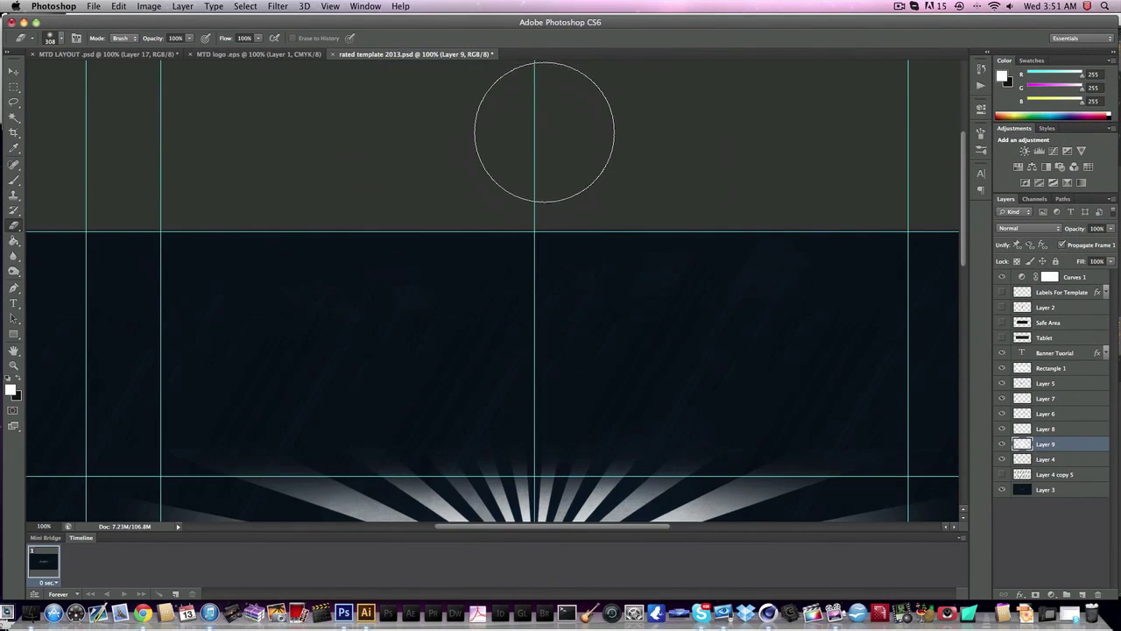
{"action": "scroll", "coordinate": [543, 127], "scroll_direction": "down", "scroll_amount": 8}
{"action": "mouse_move", "coordinate": [515, 405]}
{"action": "left_mouse_down"}
{"action": "mouse_move", "coordinate": [741, 418]}
{"action": "mouse_move", "coordinate": [351, 337]}
{"action": "left_mouse_up"}
{"action": "scroll", "coordinate": [873, 399], "scroll_direction": "down", "scroll_amount": 3}
{"action": "scroll", "coordinate": [744, 328], "scroll_direction": "right", "scroll_amount": 3}
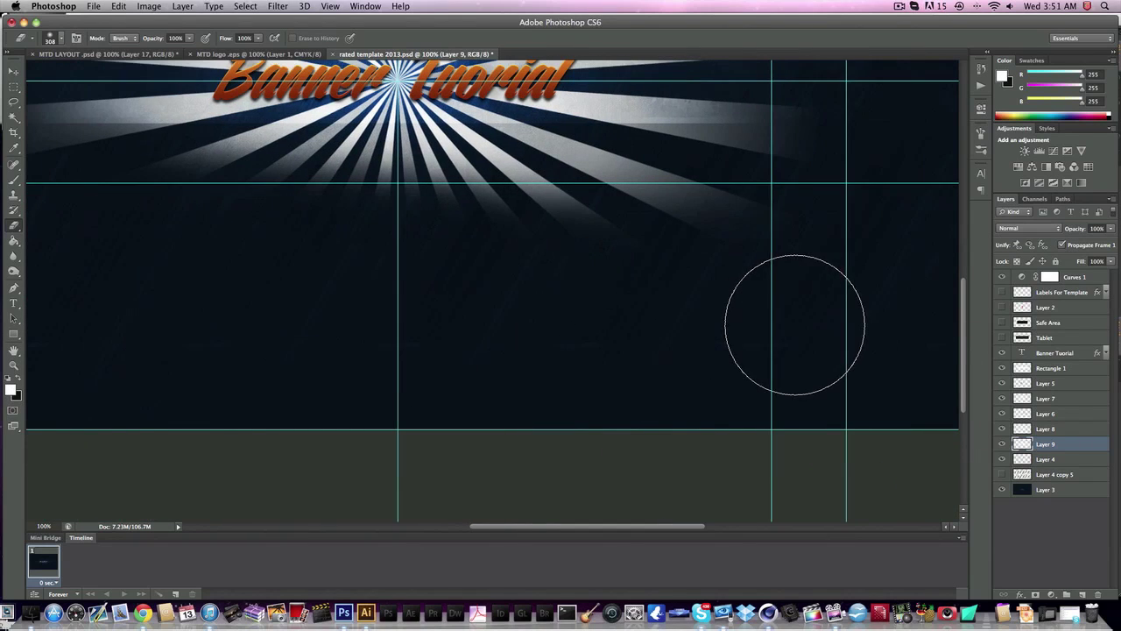
{"action": "scroll", "coordinate": [831, 271], "scroll_direction": "left", "scroll_amount": 5}
{"action": "scroll", "coordinate": [826, 255], "scroll_direction": "up", "scroll_amount": 2}
{"action": "scroll", "coordinate": [826, 255], "scroll_direction": "right", "scroll_amount": 4}
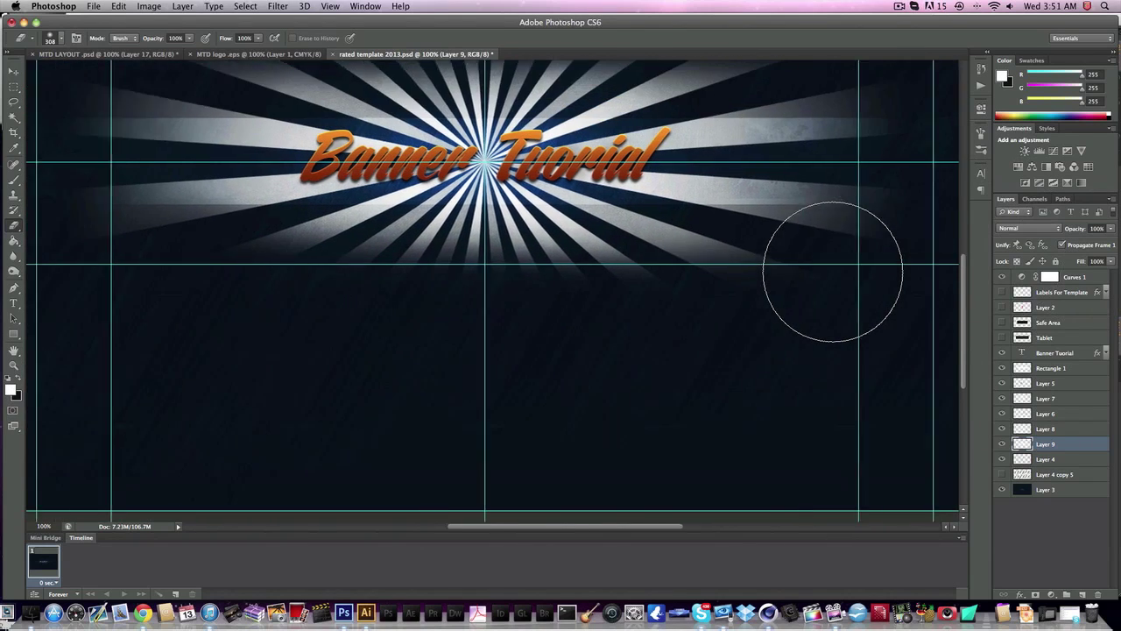
{"action": "scroll", "coordinate": [876, 350], "scroll_direction": "up", "scroll_amount": 5}
{"action": "scroll", "coordinate": [876, 351], "scroll_direction": "down", "scroll_amount": 1}
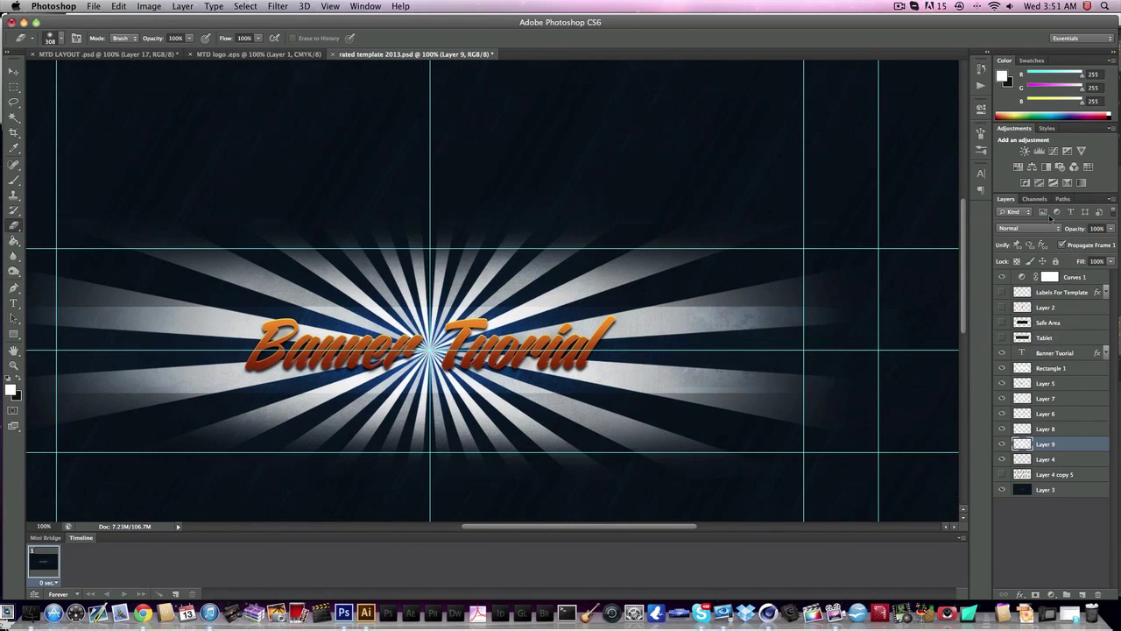
- Set Layer 9's blend mode to Overlay and its opacity to 35%
{"action": "left_click", "coordinate": [1043, 228]}
{"action": "left_click", "coordinate": [1030, 340]}
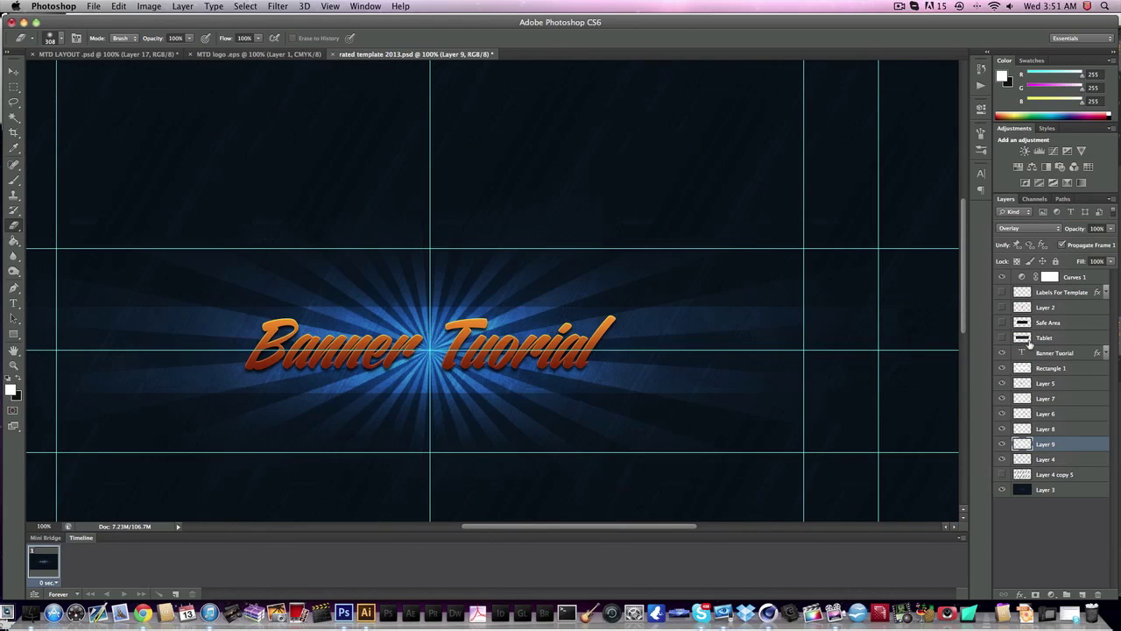
{"action": "left_click", "coordinate": [1098, 227]}
{"action": "type", "text": "35"}
{"action": "key", "text": "Return"}
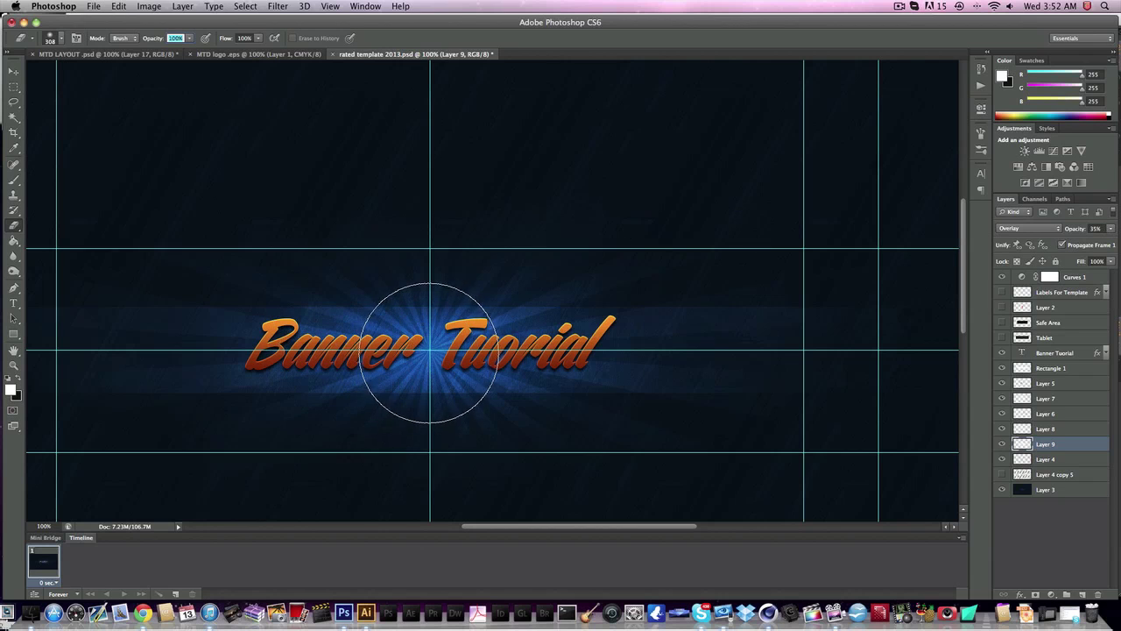
- Soften the sunburst's centre with one dab of the 308 px Eraser and switch to the Move tool
{"action": "left_click", "coordinate": [439, 347]}
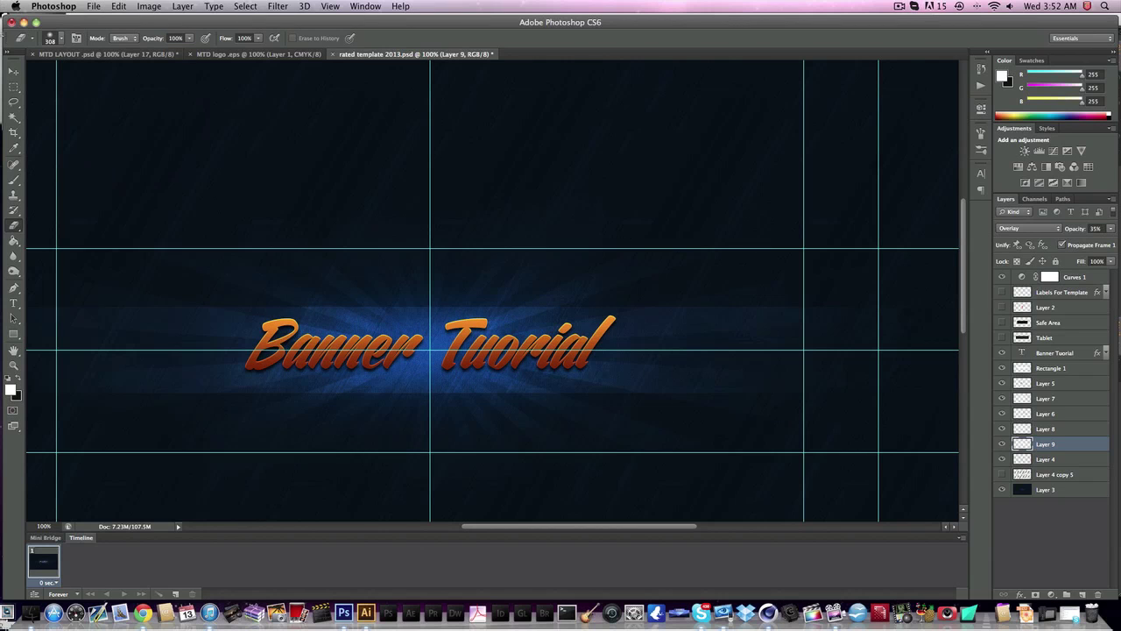
{"action": "key", "text": "v"}
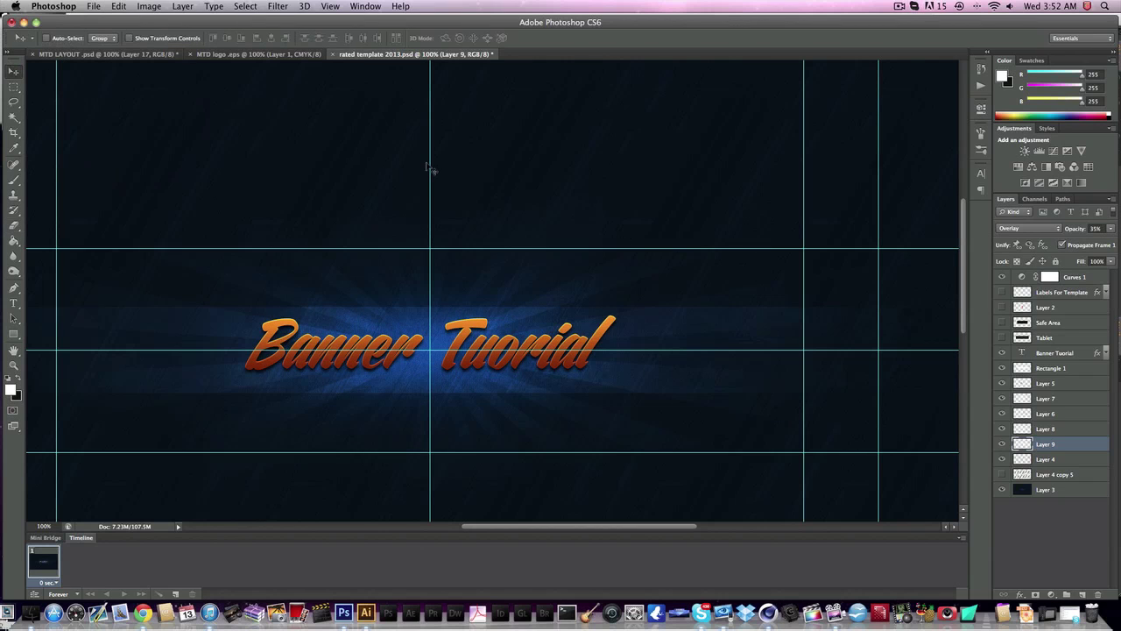
- Look over the banner from edge to edge to check the faded sunburst behind the title
{"action": "scroll", "coordinate": [430, 169], "scroll_direction": "down", "scroll_amount": 8}
{"action": "scroll", "coordinate": [429, 168], "scroll_direction": "up", "scroll_amount": 9}
{"action": "scroll", "coordinate": [429, 168], "scroll_direction": "left", "scroll_amount": 8}
{"action": "scroll", "coordinate": [429, 168], "scroll_direction": "right", "scroll_amount": 6}
{"action": "scroll", "coordinate": [429, 168], "scroll_direction": "up", "scroll_amount": 3}
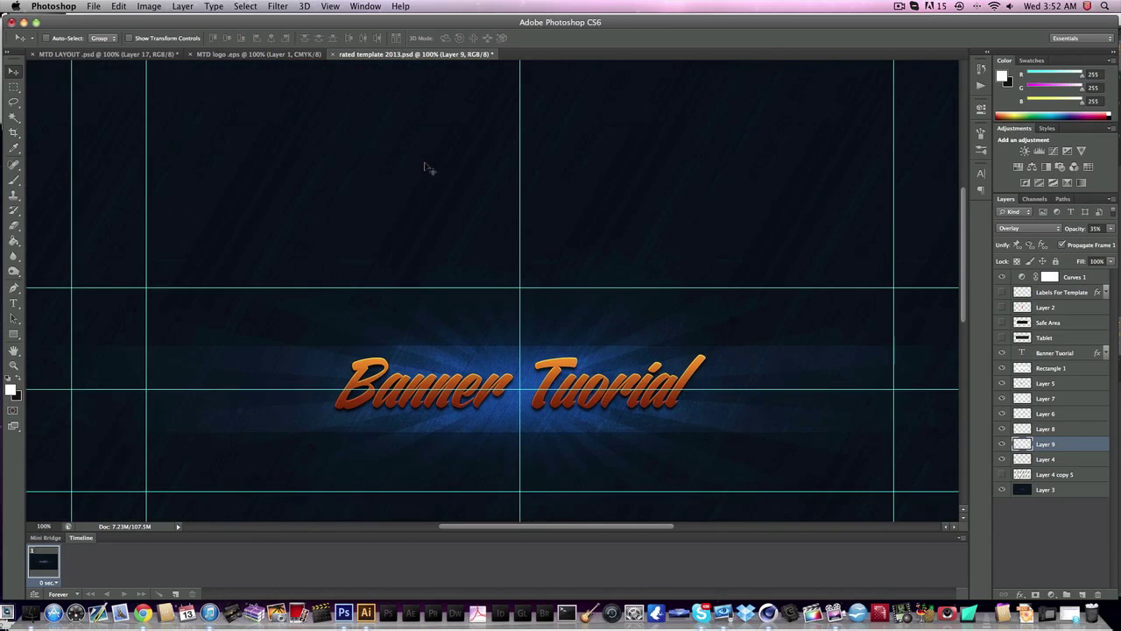
{"action": "scroll", "coordinate": [429, 168], "scroll_direction": "down", "scroll_amount": 5}
{"action": "scroll", "coordinate": [429, 168], "scroll_direction": "right", "scroll_amount": 8}
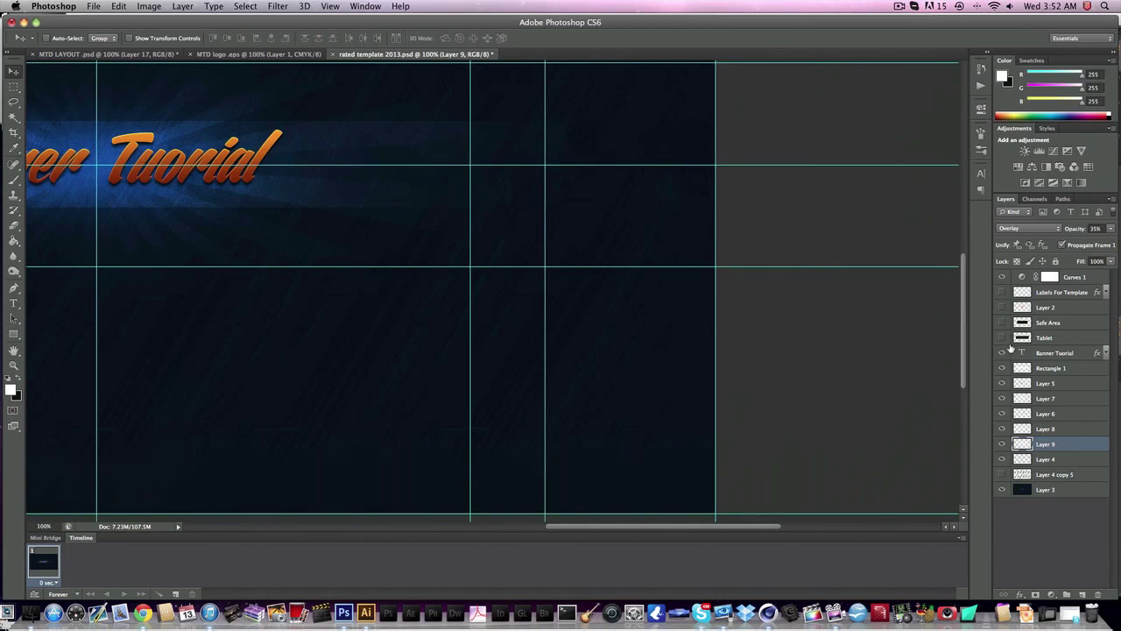
- Show the red logo on Layer 2 and move it away from the title toward the banner's right end
{"action": "left_click", "coordinate": [1002, 308]}
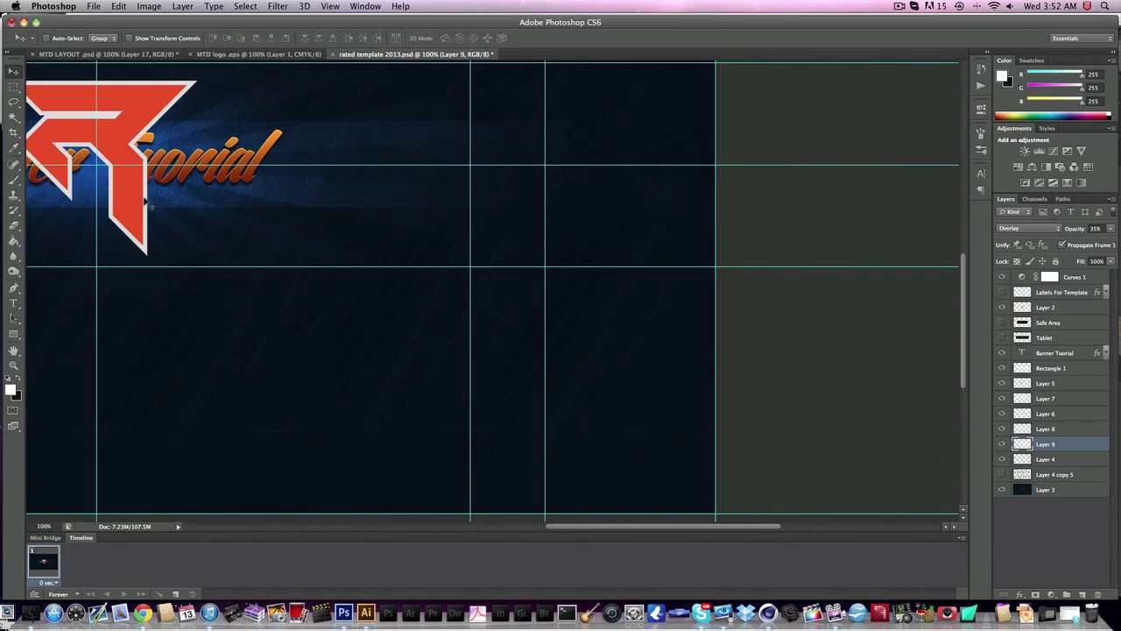
{"action": "left_click_drag", "start_coordinate": [147, 202], "coordinate": [532, 230]}
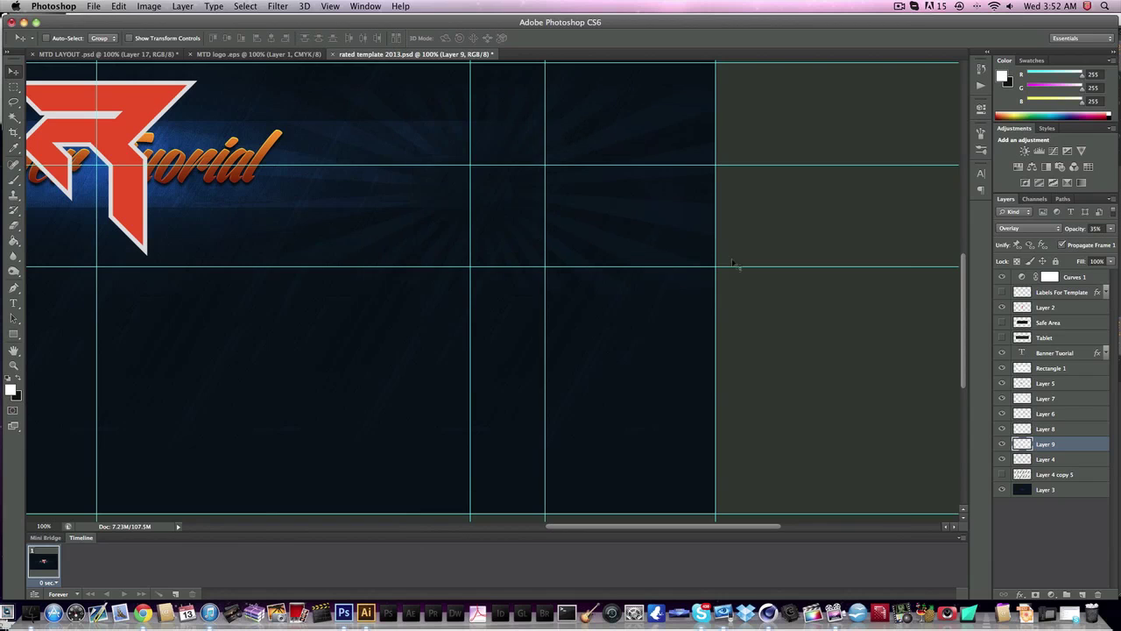
{"action": "left_click", "coordinate": [1065, 307]}
{"action": "left_click_drag", "start_coordinate": [324, 173], "coordinate": [631, 220]}
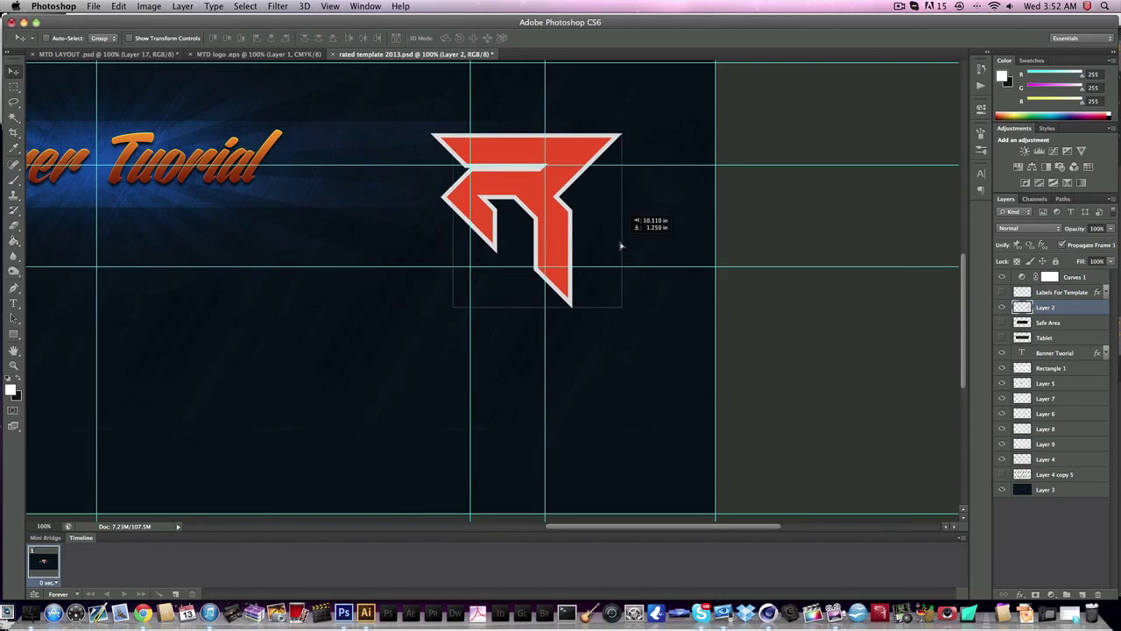
- Scale the logo down to a small icon and place it just inside the lower-right corner of the central guide band
{"action": "key", "text": "ctrl+t"}
{"action": "left_click_drag", "start_coordinate": [600, 299], "coordinate": [535, 230]}
{"action": "key", "text": "Return"}
{"action": "left_click_drag", "start_coordinate": [649, 246], "coordinate": [451, 257]}
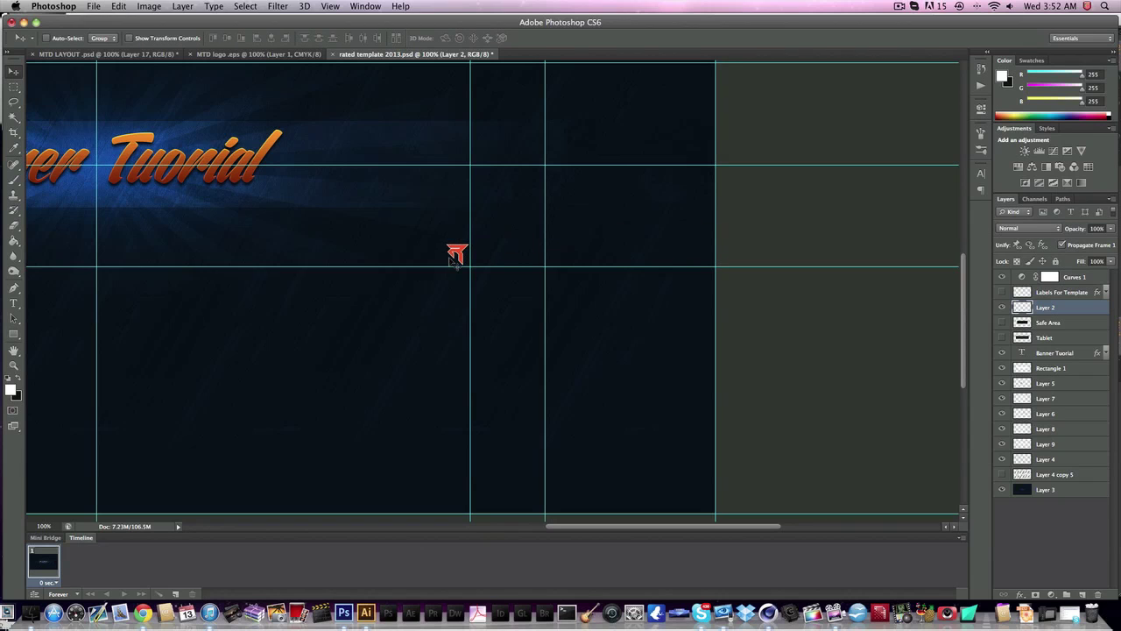
- Review the finished banner across its width, including the title, glow and corner logo
{"action": "scroll", "coordinate": [464, 256], "scroll_direction": "up", "scroll_amount": 4}
{"action": "scroll", "coordinate": [464, 256], "scroll_direction": "left", "scroll_amount": 8}
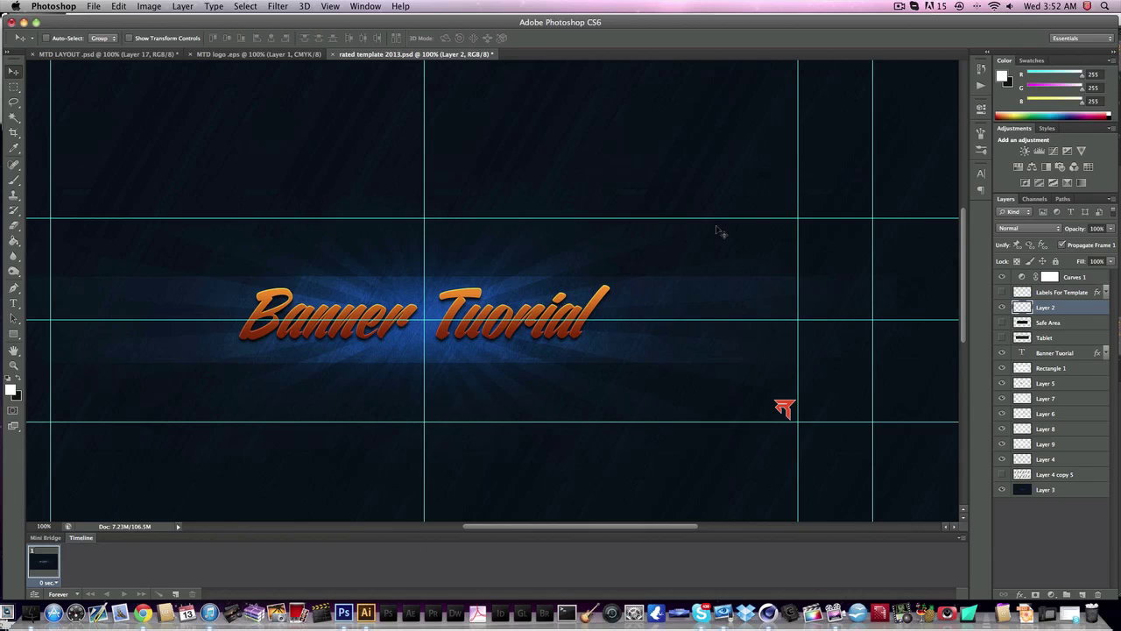
{"action": "scroll", "coordinate": [718, 231], "scroll_direction": "left", "scroll_amount": 5}
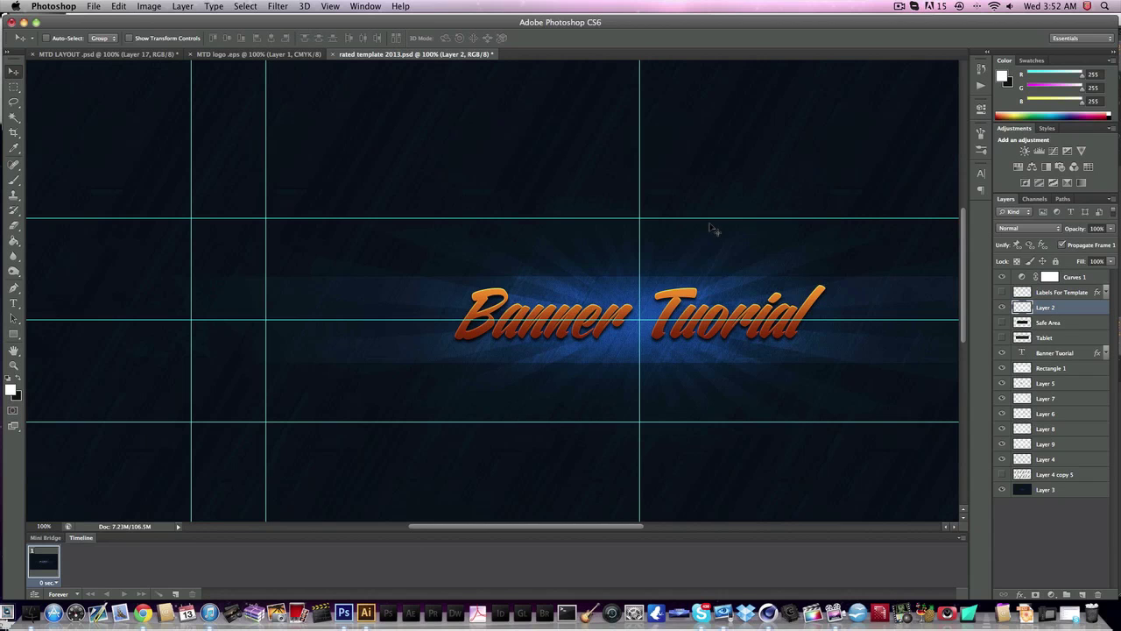
{"action": "scroll", "coordinate": [442, 235], "scroll_direction": "right", "scroll_amount": 5}
{"action": "scroll", "coordinate": [443, 234], "scroll_direction": "down", "scroll_amount": 3}
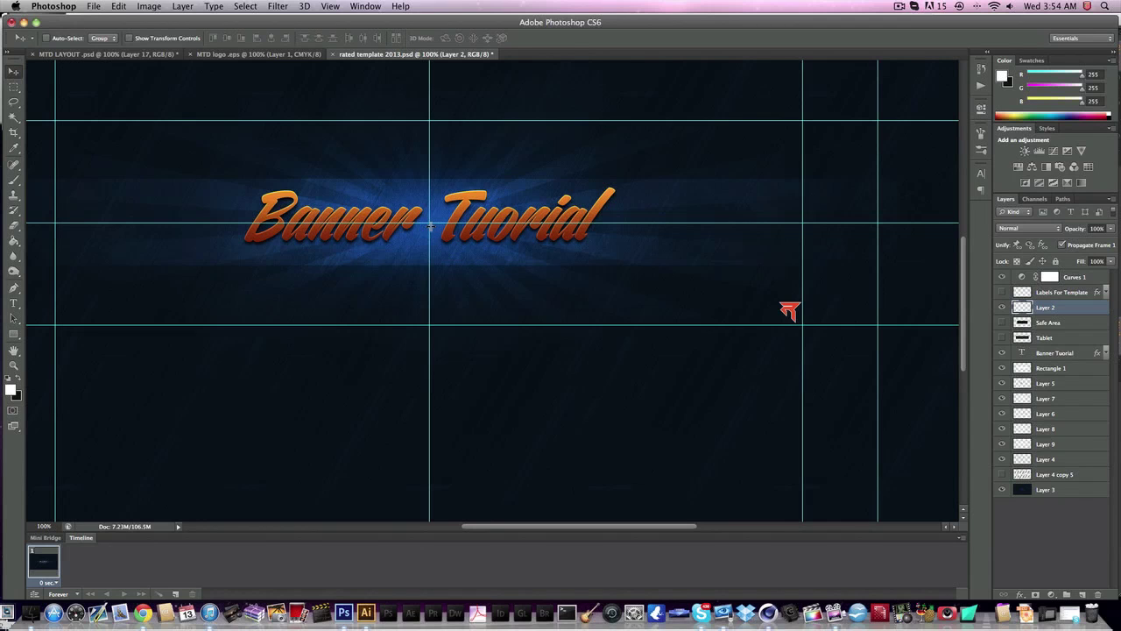
{"action": "scroll", "coordinate": [537, 270], "scroll_direction": "left", "scroll_amount": 5}
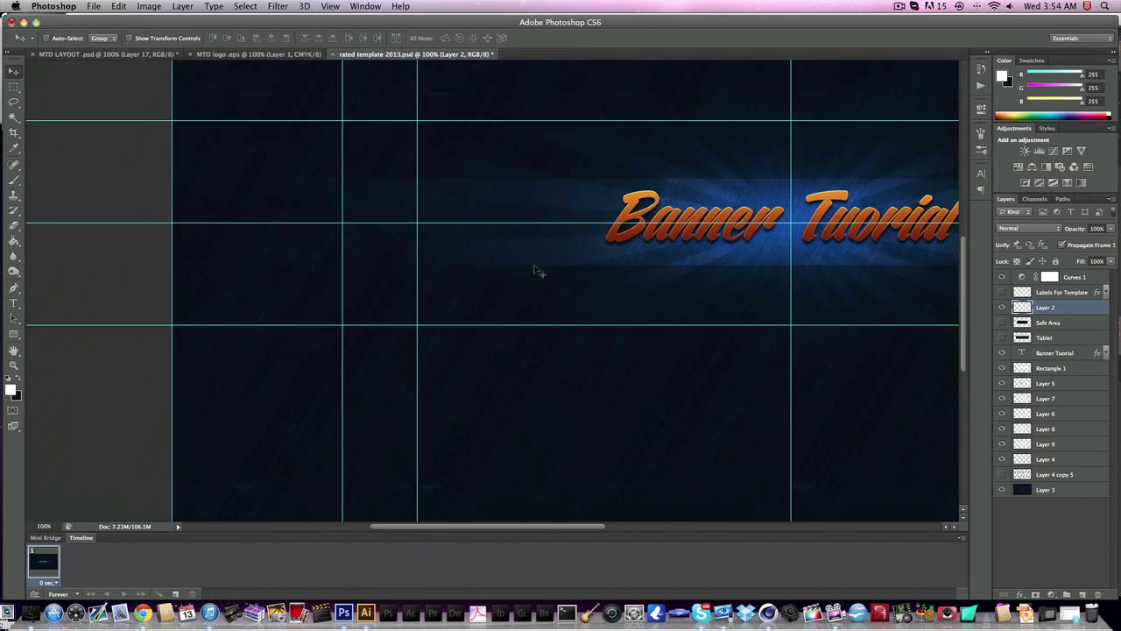
{"action": "scroll", "coordinate": [537, 270], "scroll_direction": "right", "scroll_amount": 4}
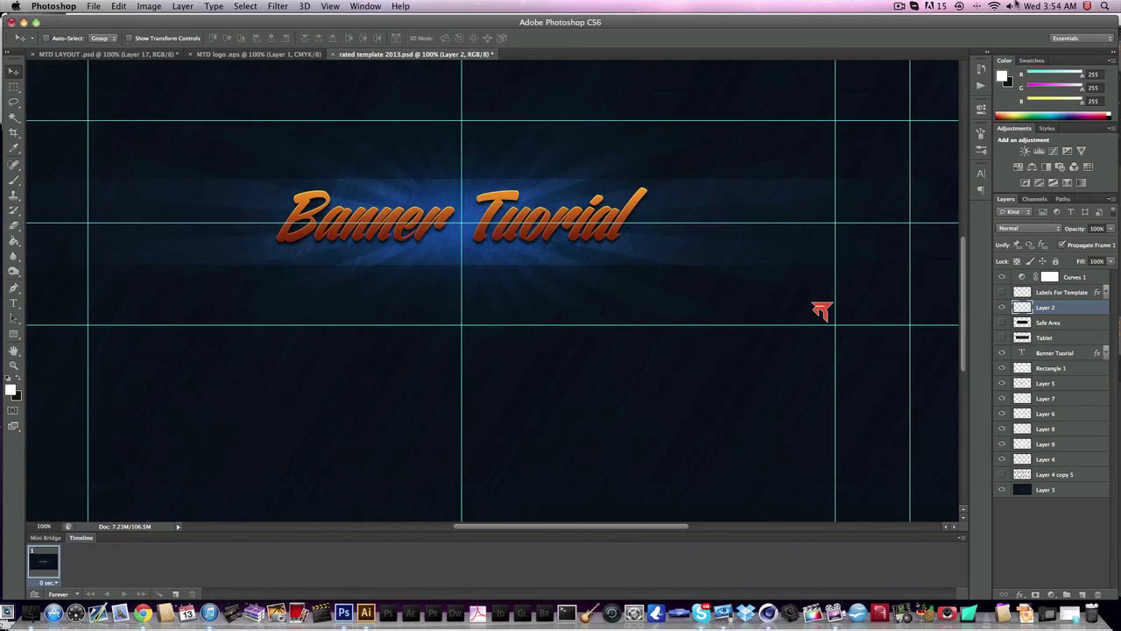